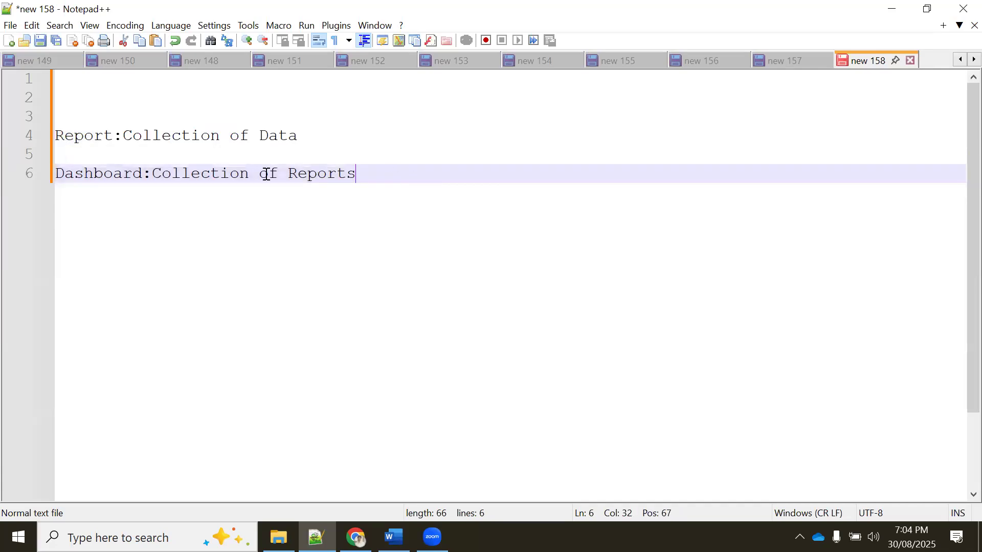
# Highlight the Report definition line in the notes, then switch to the Servicedesk Dashboard in Chrome.
pyautogui.click(389, 140)
pyautogui.moveTo(389, 140); pyautogui.dragTo(58, 135)
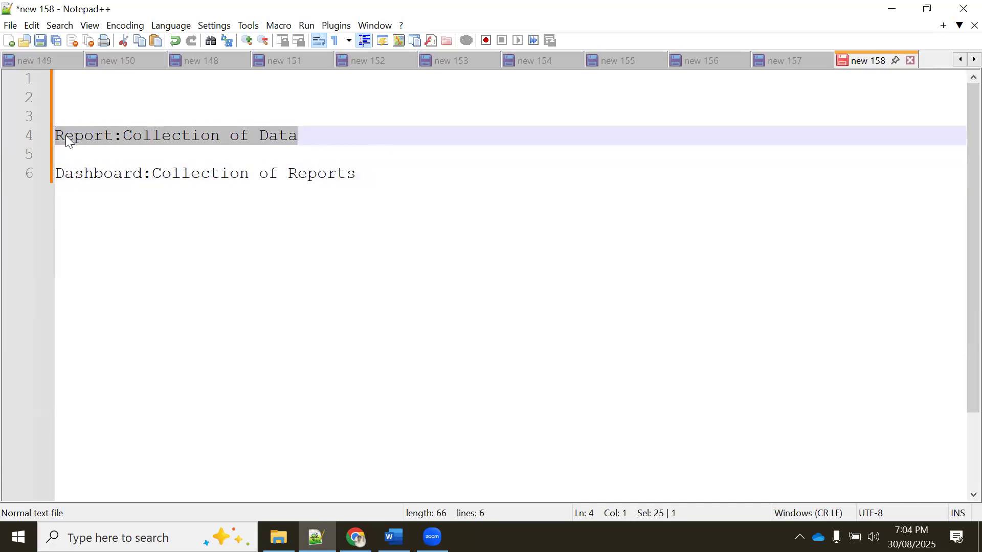
pyautogui.click(896, 15)
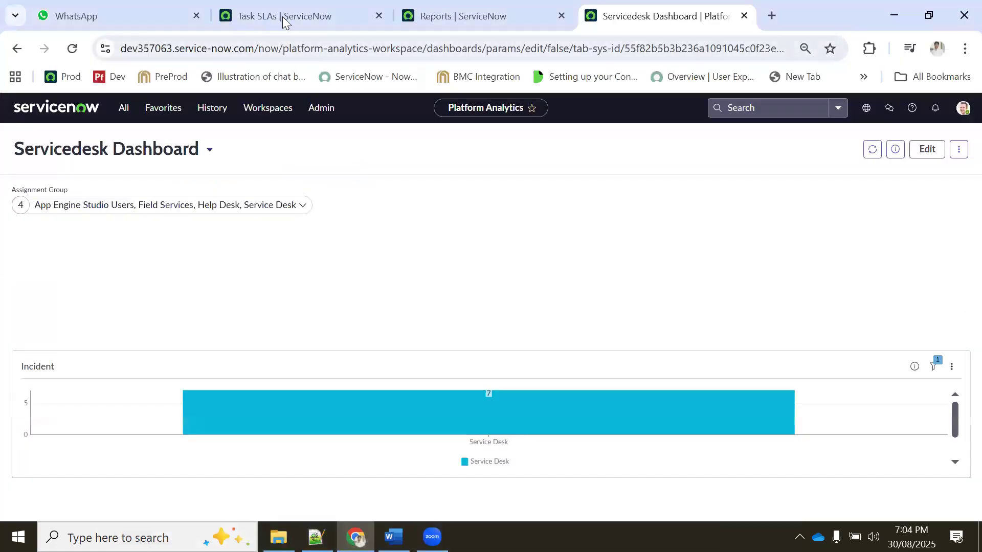
# Search the ServiceNow navigator for "report", open Reports under Usage and governance in a new browser tab, and close the old Reports tab.
pyautogui.click(286, 7)
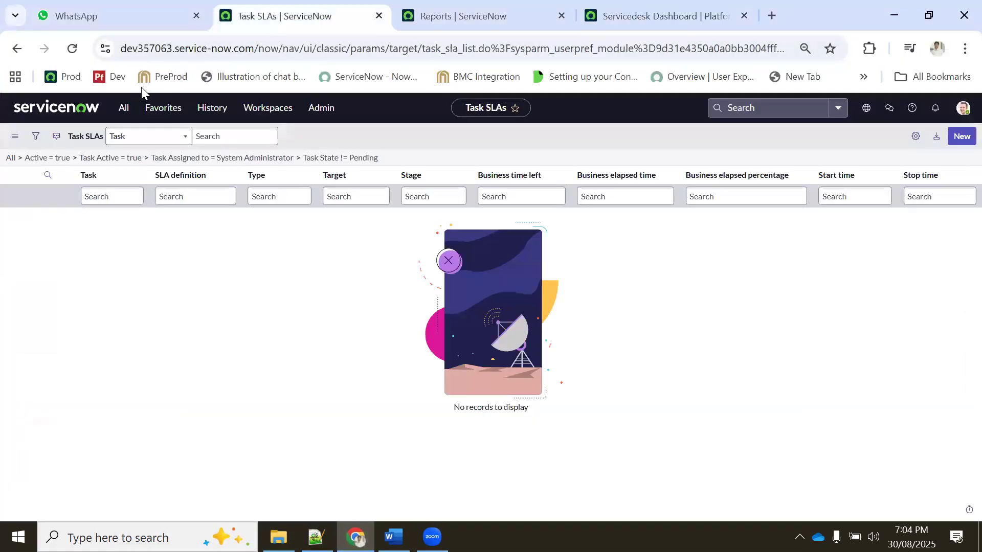
pyautogui.click(119, 109)
pyautogui.write('report')
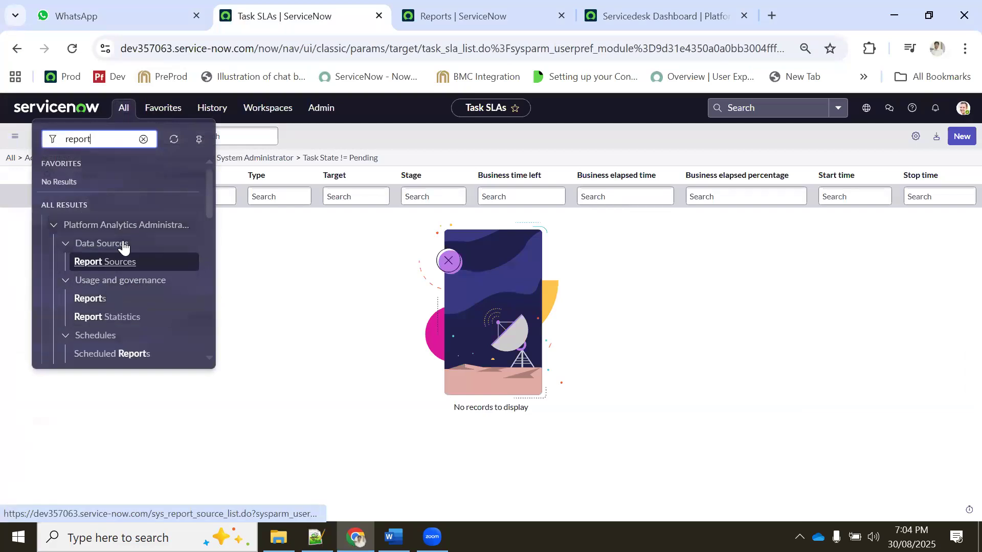
pyautogui.middleClick(94, 298)
pyautogui.click(409, 10)
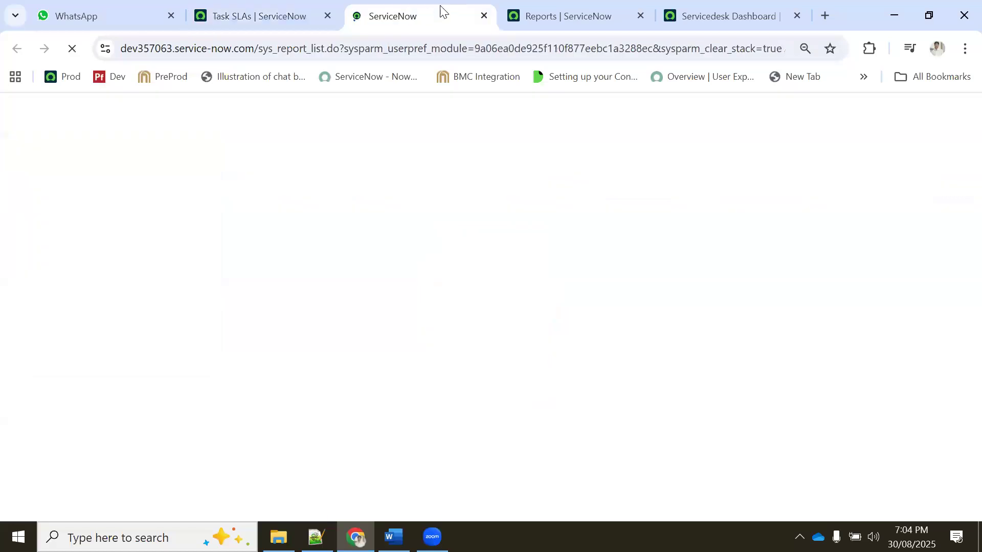
pyautogui.click(637, 14)
pyautogui.click(640, 16)
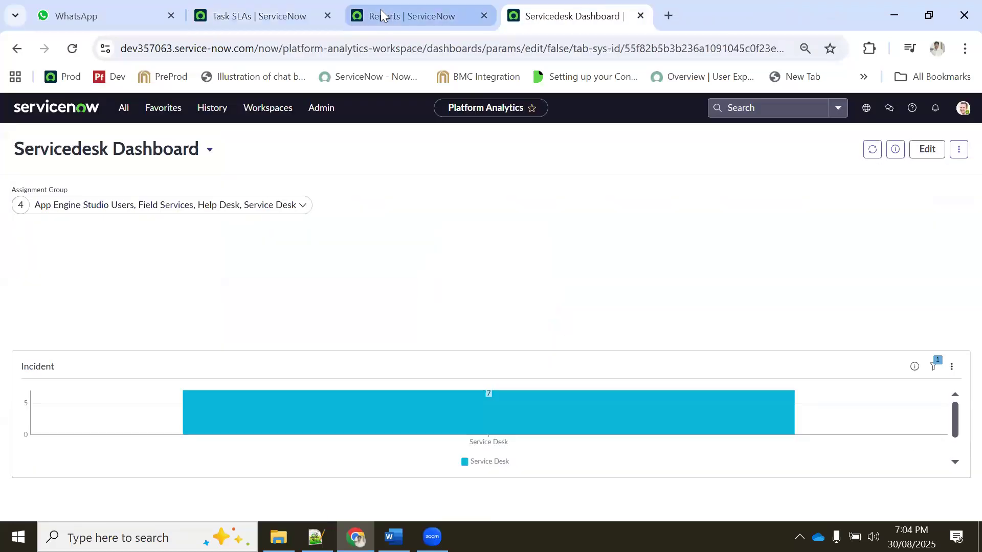
pyautogui.click(380, 11)
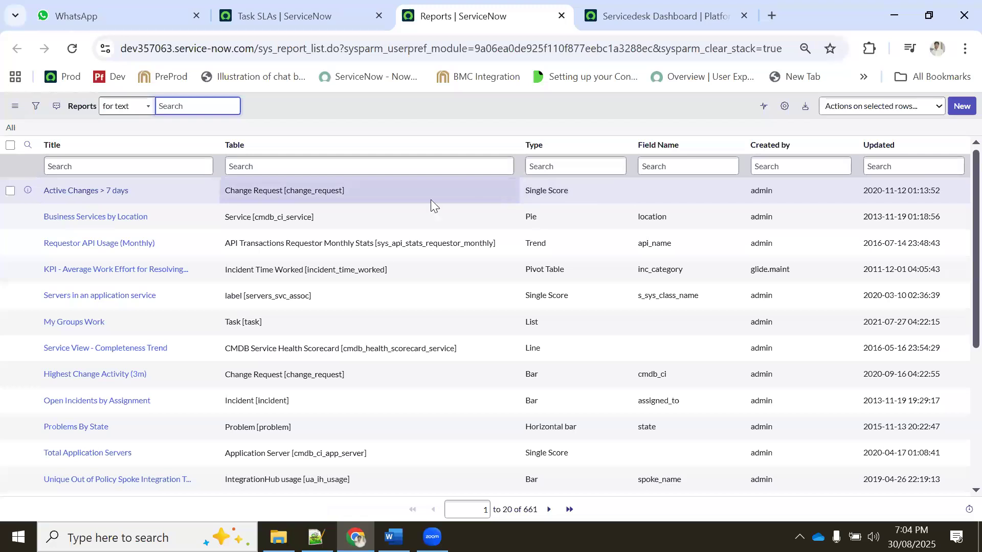
# Create a new report and name it "Incident in Open state".
pyautogui.click(962, 107)
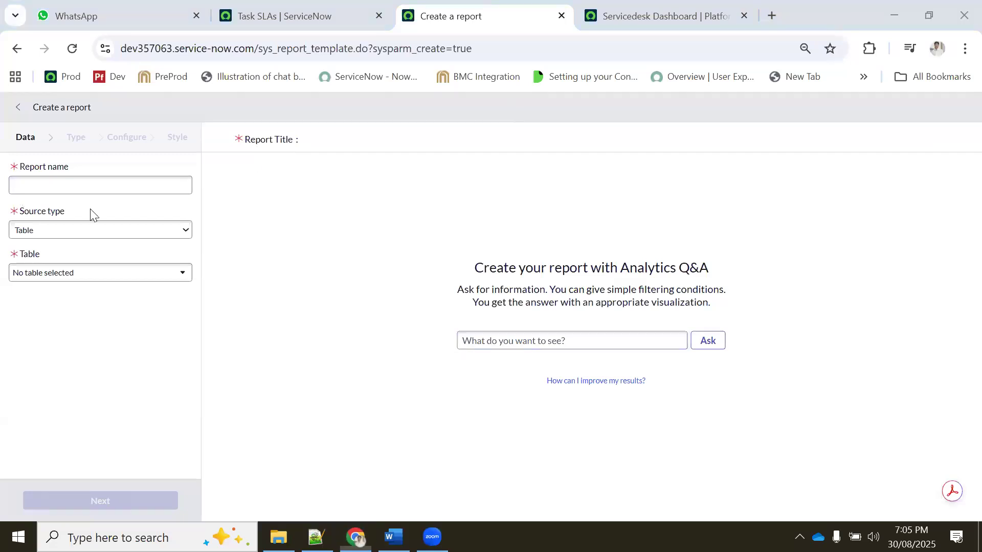
pyautogui.click(60, 182)
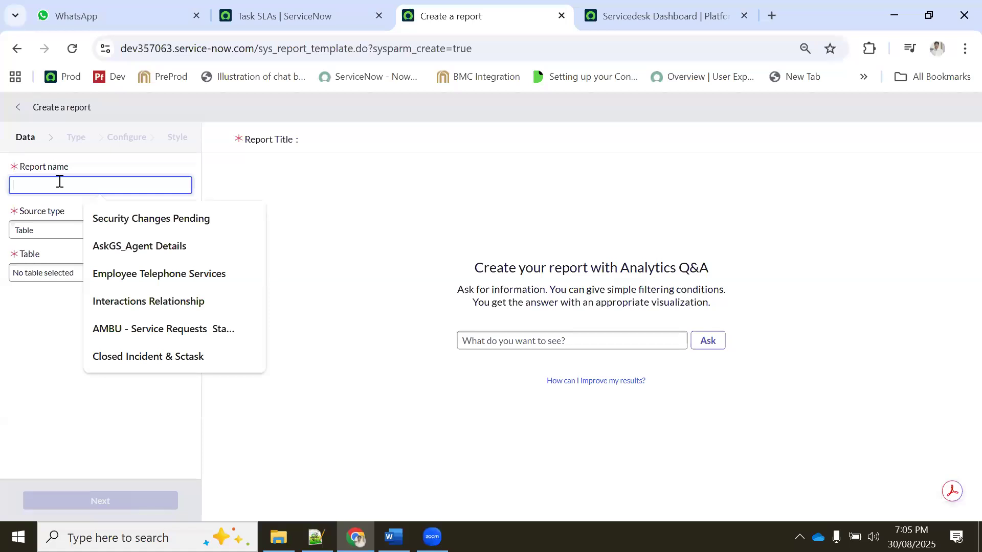
pyautogui.write('Inci')
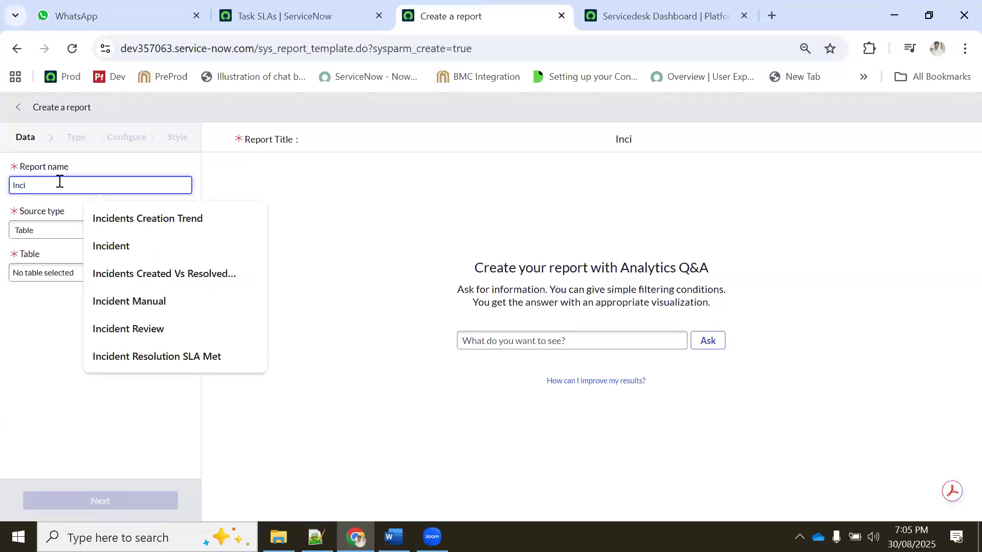
pyautogui.write('ident ')
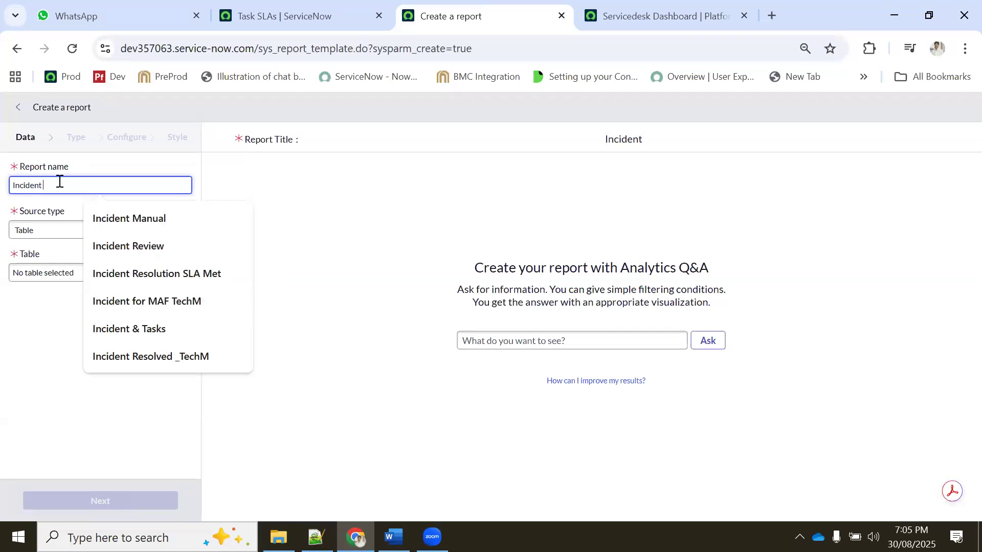
pyautogui.write('in OPen')
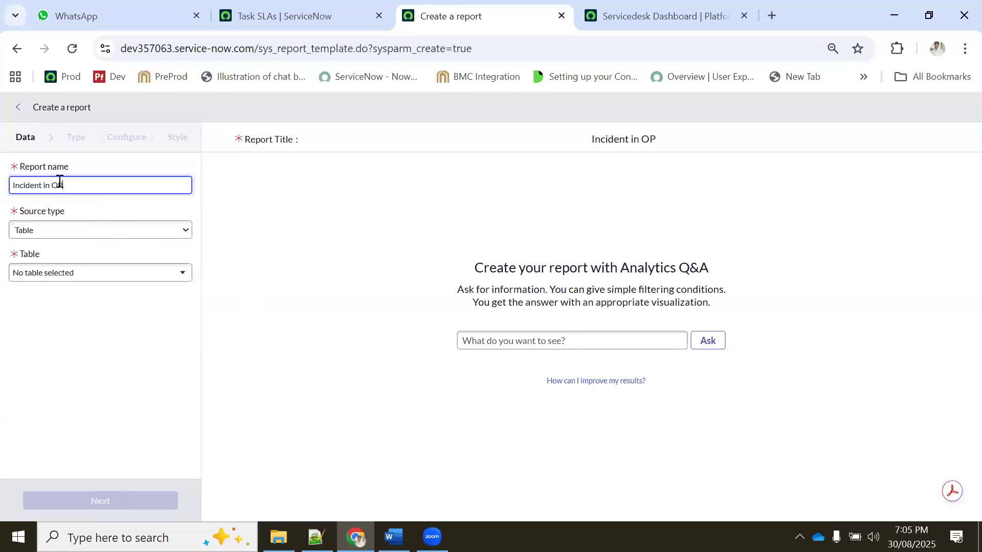
pyautogui.click(95, 182)
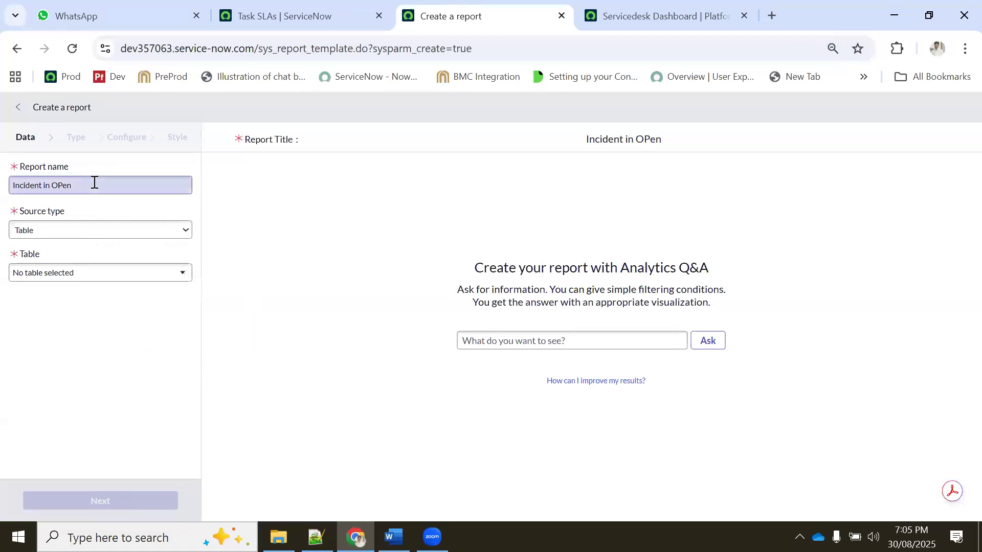
pyautogui.press('BackSpace')
pyautogui.press('BackSpace')
pyautogui.press('BackSpace')
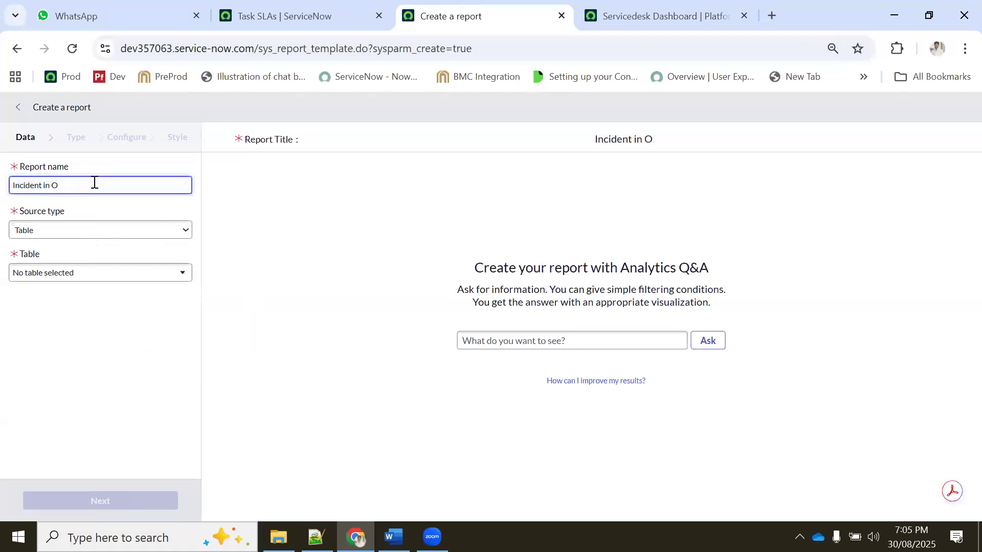
pyautogui.write('pen state')
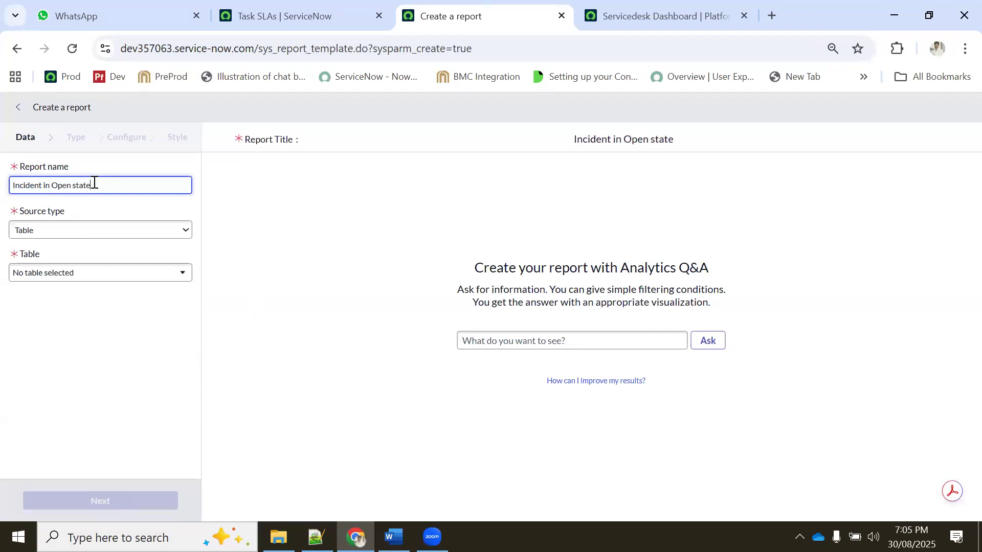
# Set the report's source type to Table and choose the Incident [incident] table as its source.
pyautogui.click(47, 236)
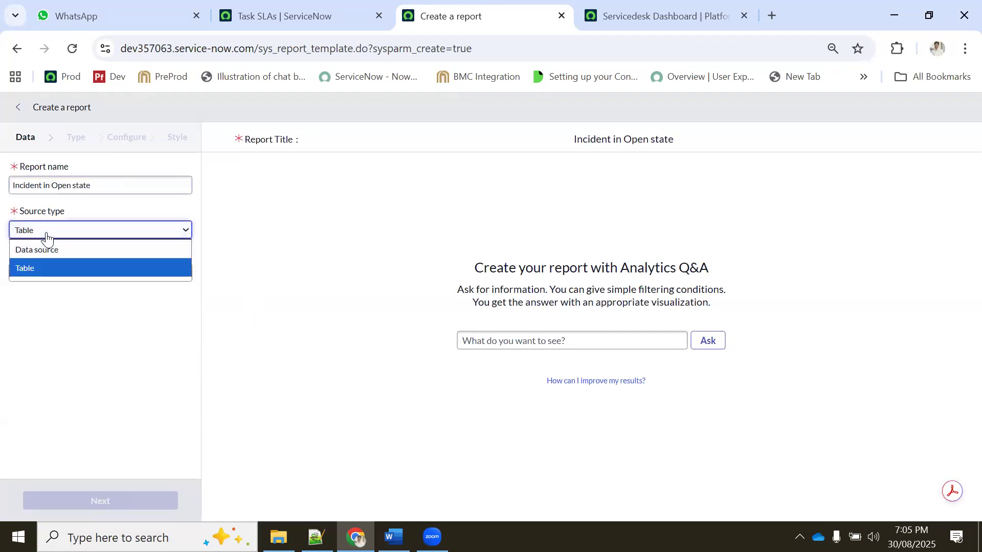
pyautogui.click(36, 268)
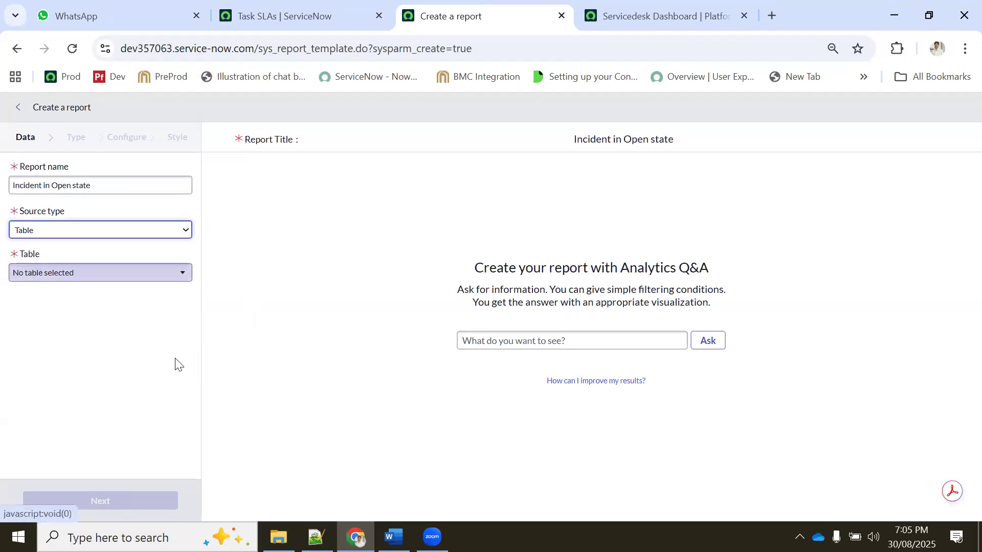
pyautogui.click(56, 276)
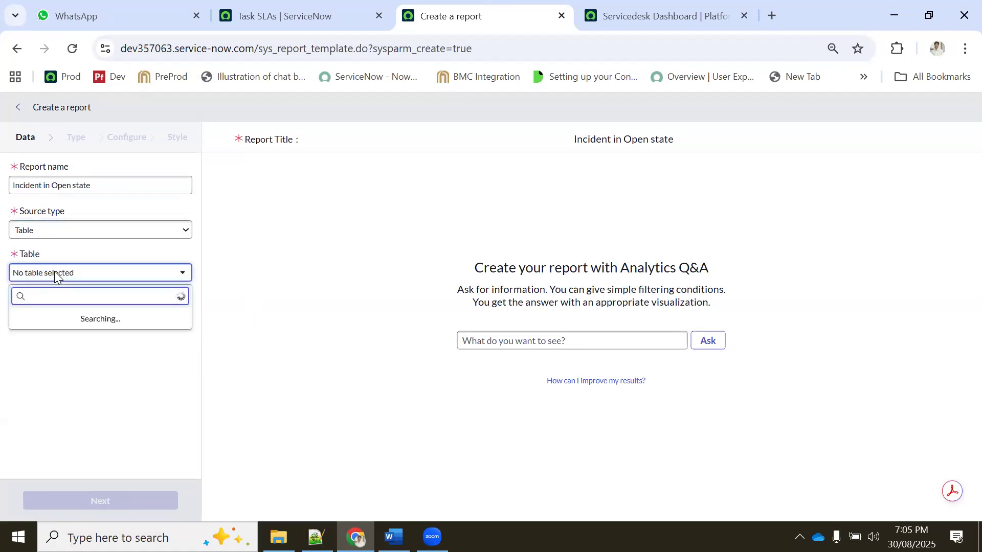
pyautogui.write('incident')
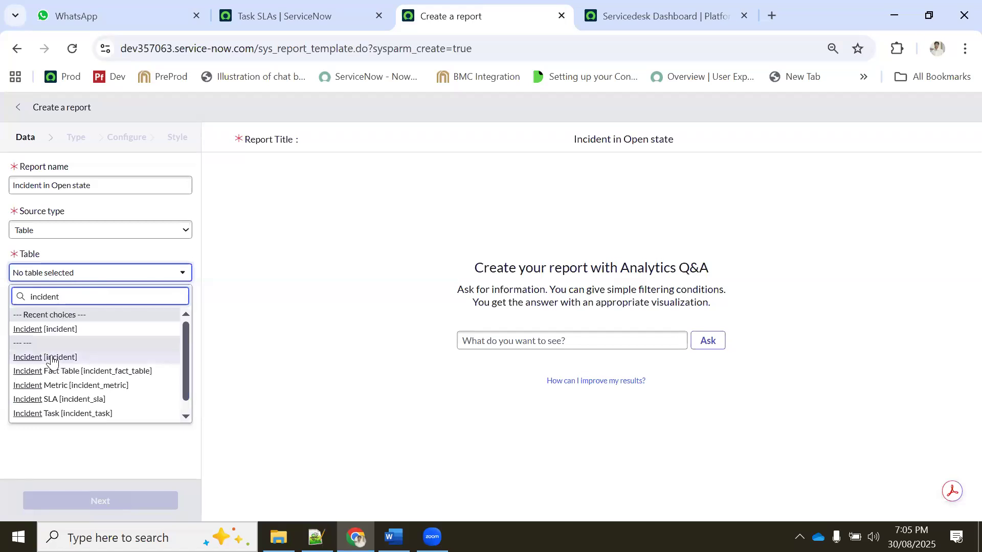
pyautogui.click(54, 356)
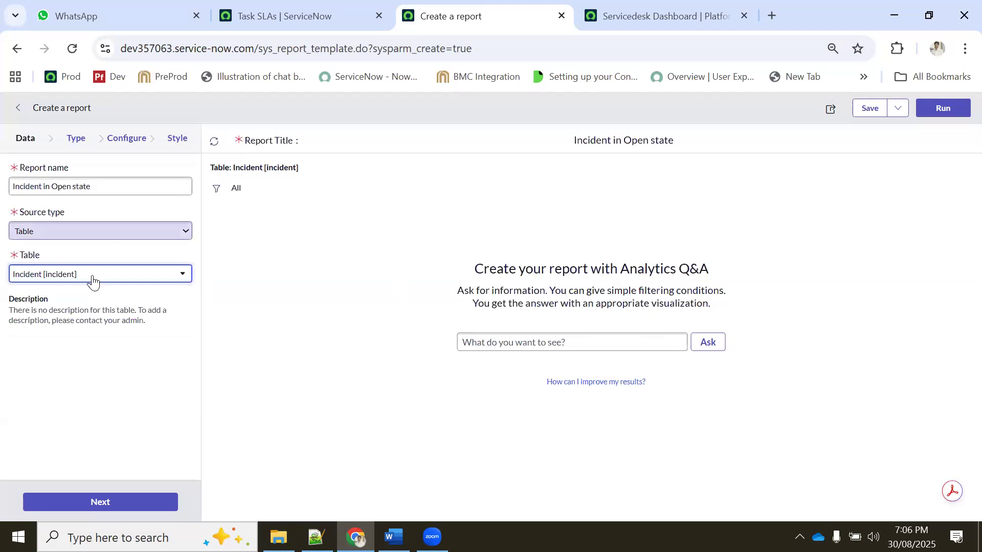
# Examine the available report visualization types, from bars and pies through time series, multidimensional reports and scores to the other charts.
pyautogui.click(76, 145)
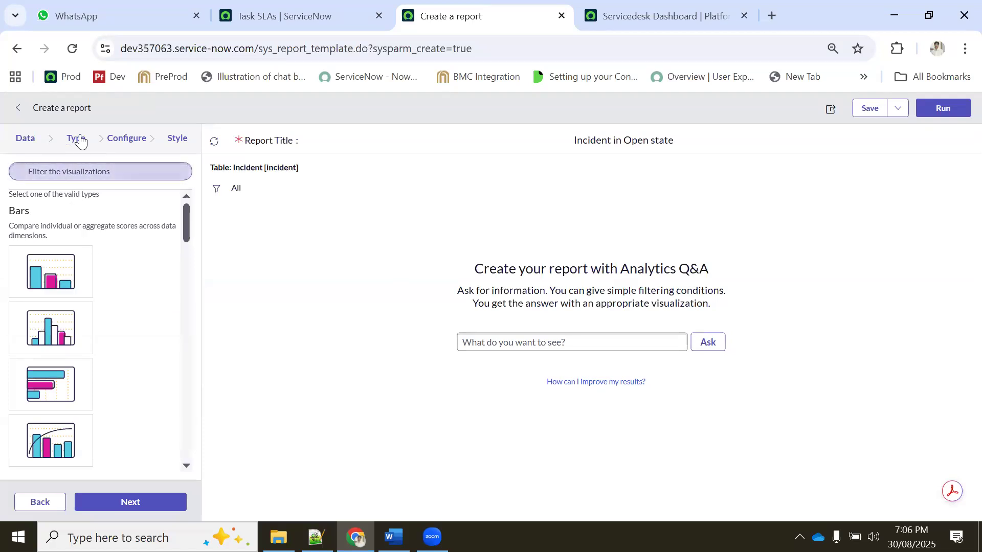
pyautogui.scroll(-1, 62, 277)
pyautogui.scroll(-1, 62, 276)
pyautogui.scroll(2, 62, 277)
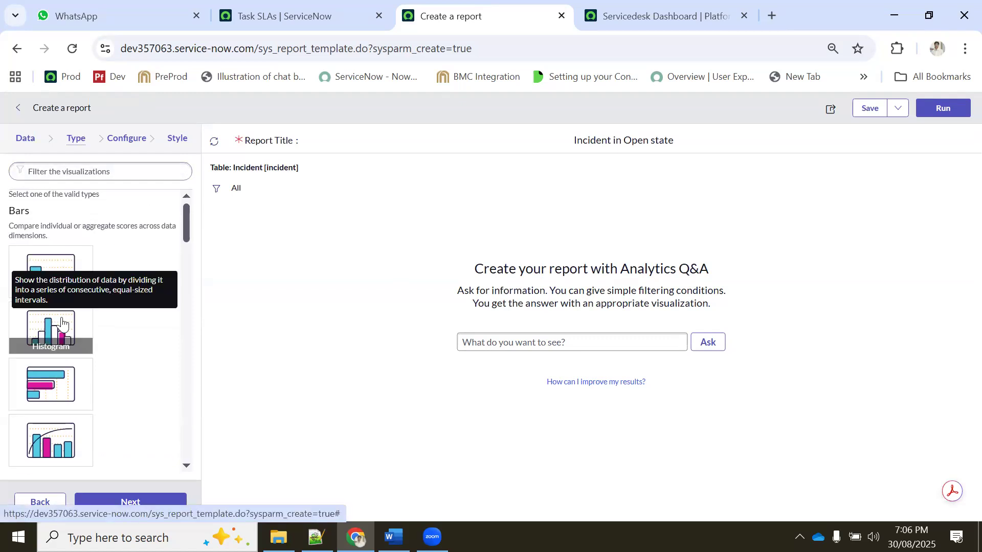
pyautogui.scroll(-1, 60, 323)
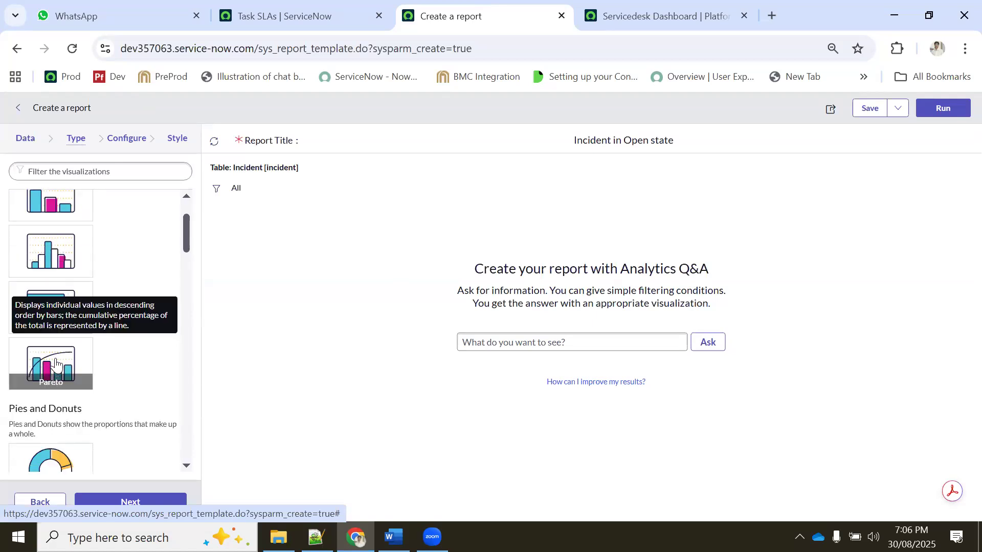
pyautogui.scroll(-1, 61, 383)
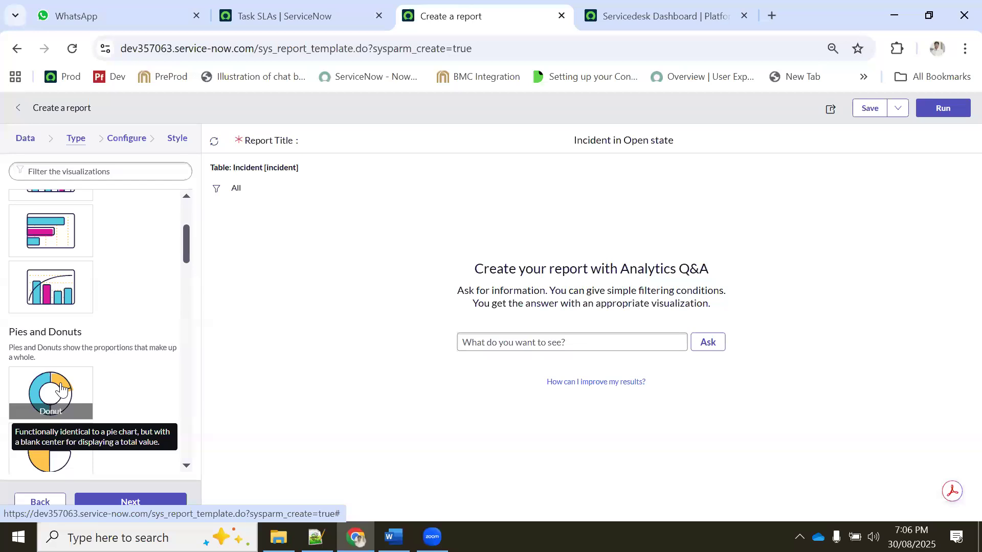
pyautogui.scroll(-1, 64, 381)
pyautogui.scroll(-1, 67, 370)
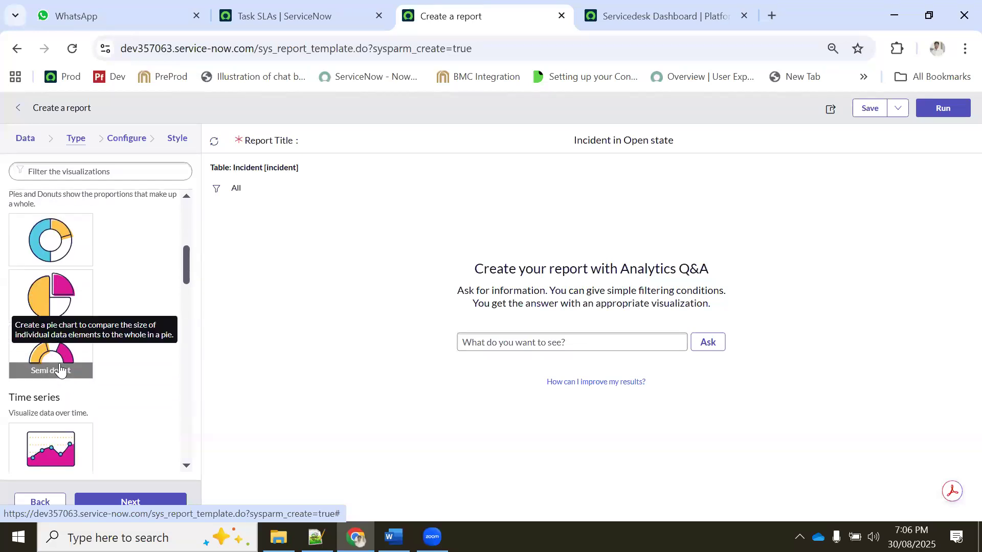
pyautogui.scroll(-1, 67, 368)
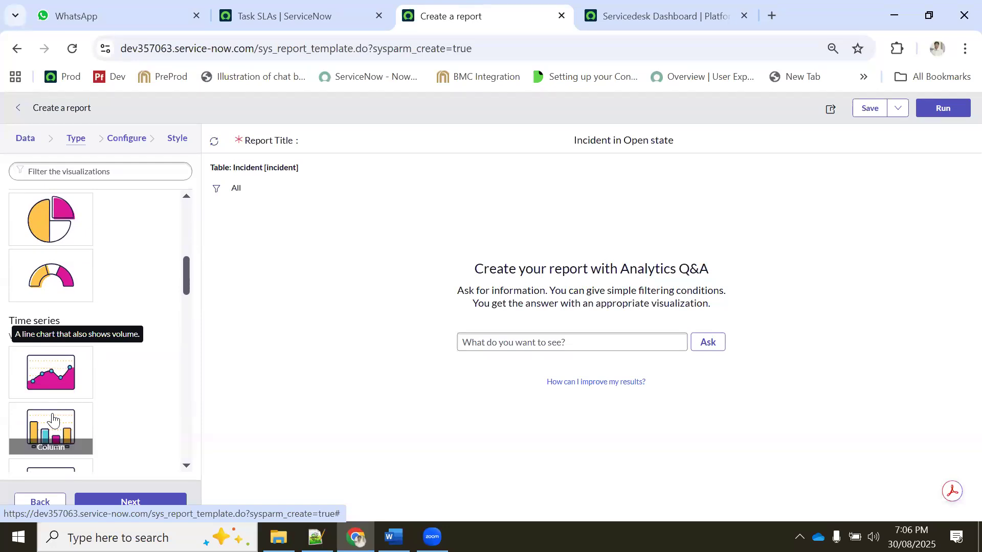
pyautogui.scroll(-1, 63, 404)
pyautogui.scroll(-1, 67, 408)
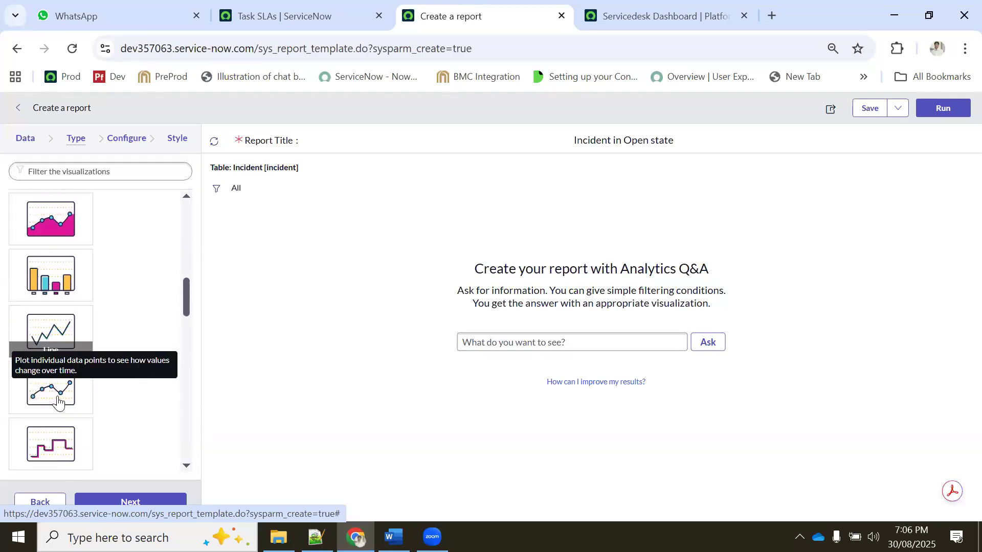
pyautogui.scroll(-1, 73, 409)
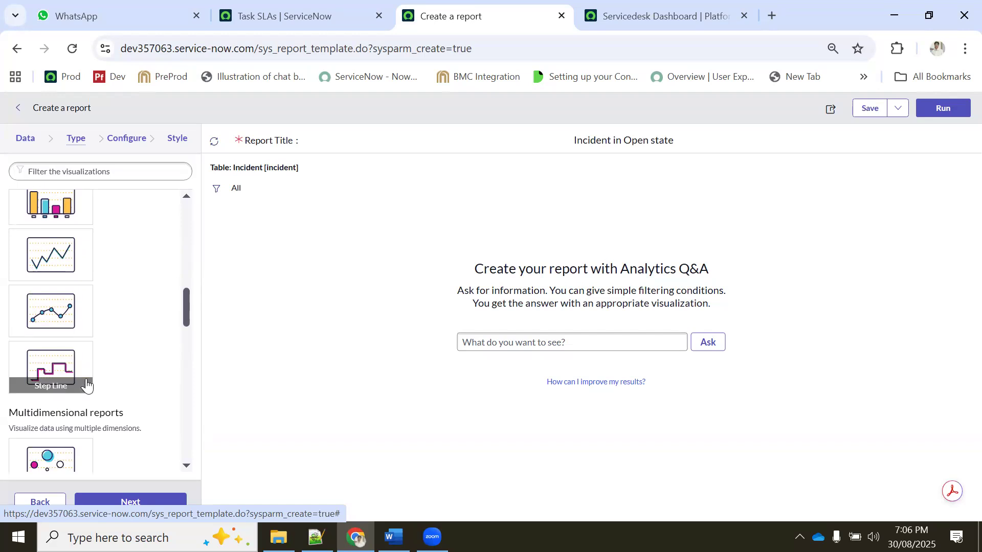
pyautogui.scroll(-2, 77, 383)
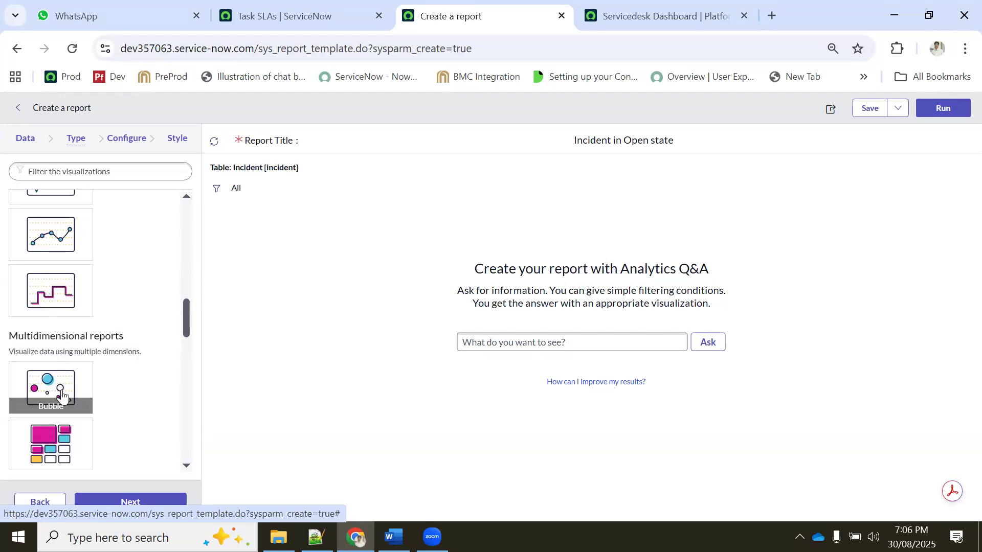
pyautogui.scroll(-1, 63, 383)
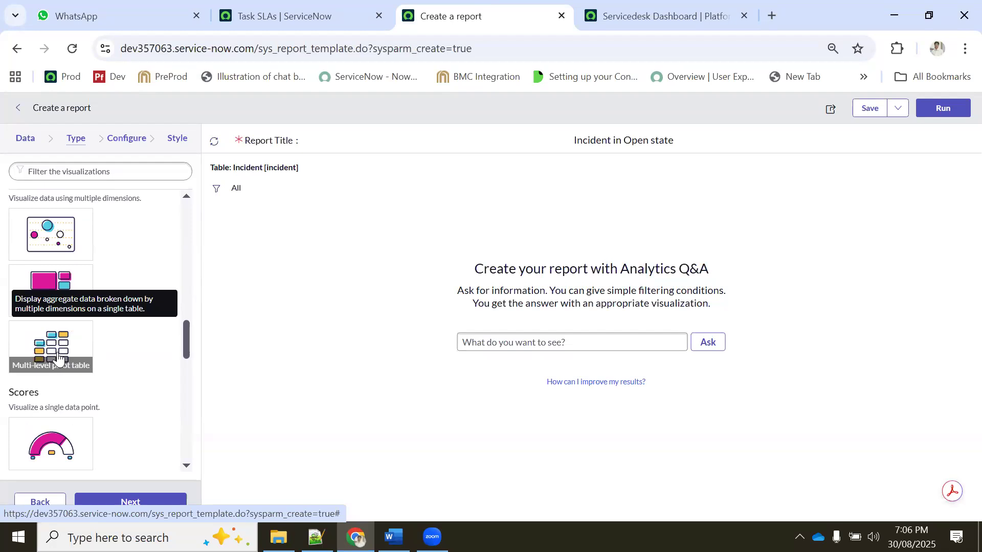
pyautogui.scroll(-2, 59, 352)
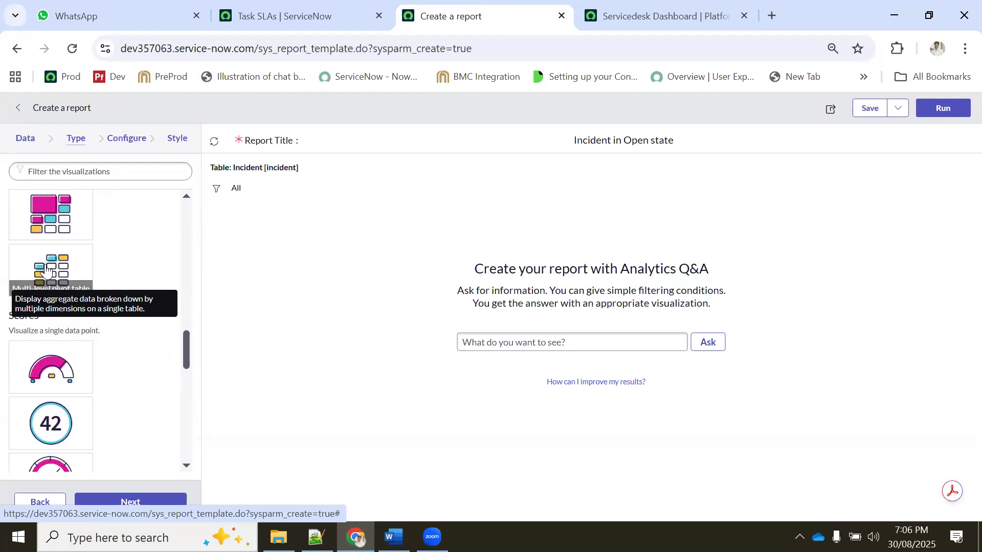
pyautogui.scroll(-2, 63, 330)
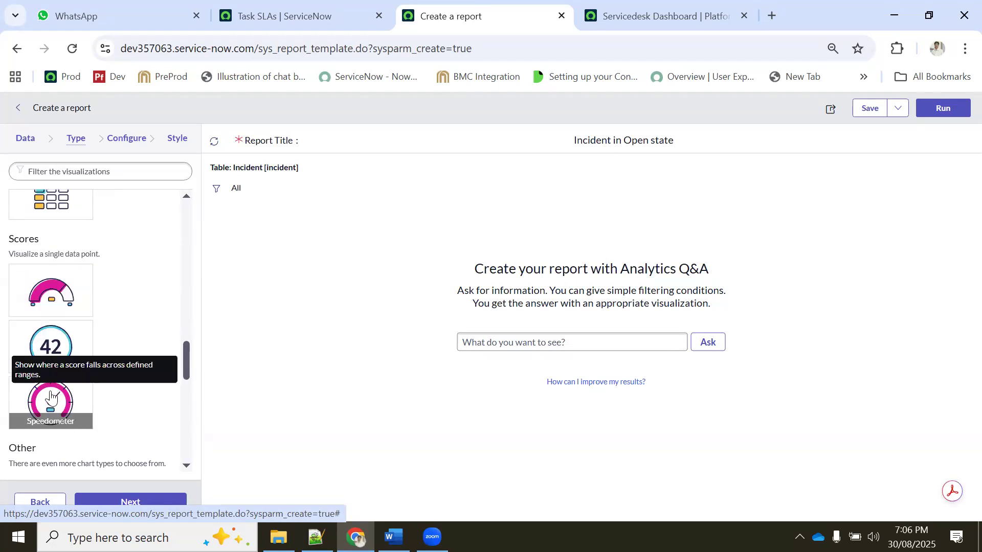
pyautogui.scroll(-4, 51, 398)
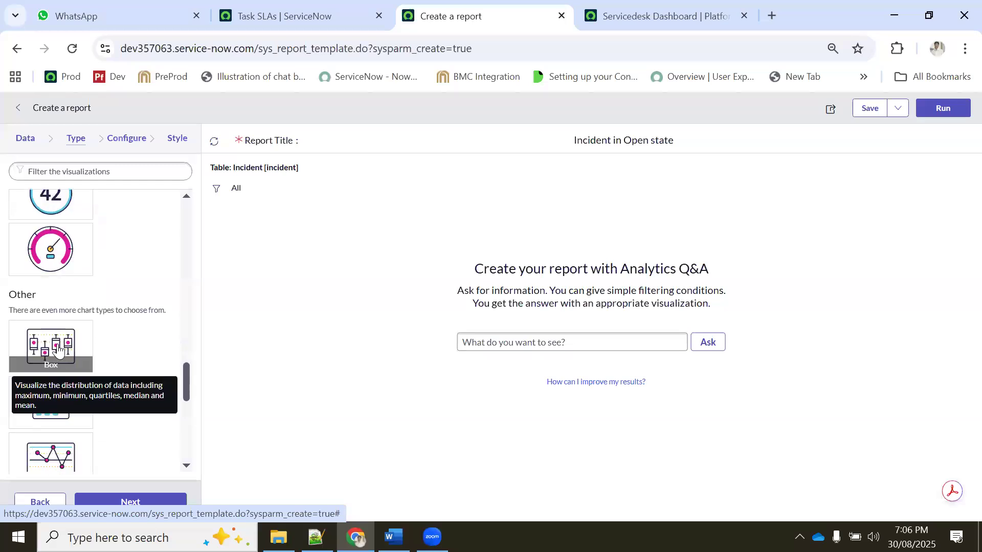
pyautogui.scroll(-3, 58, 351)
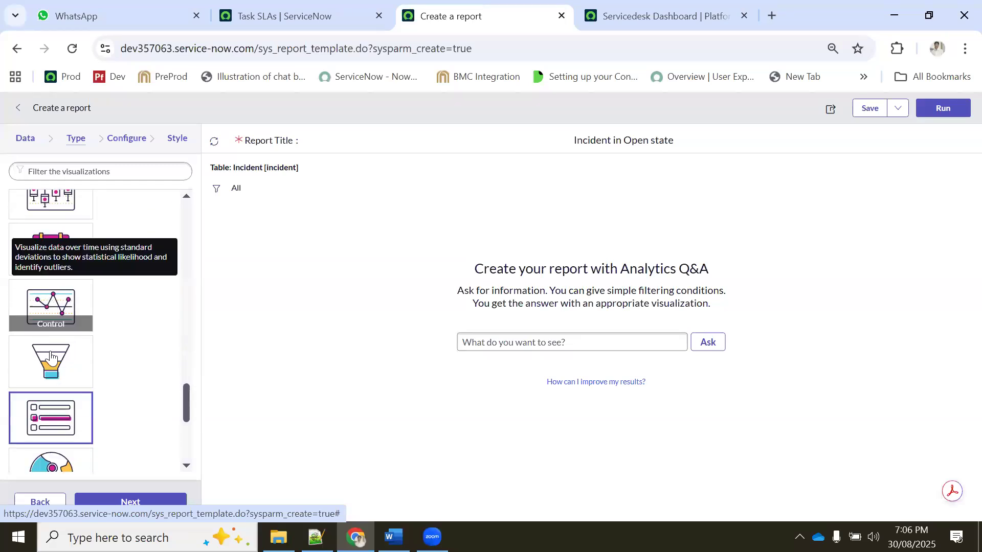
pyautogui.scroll(-2, 50, 359)
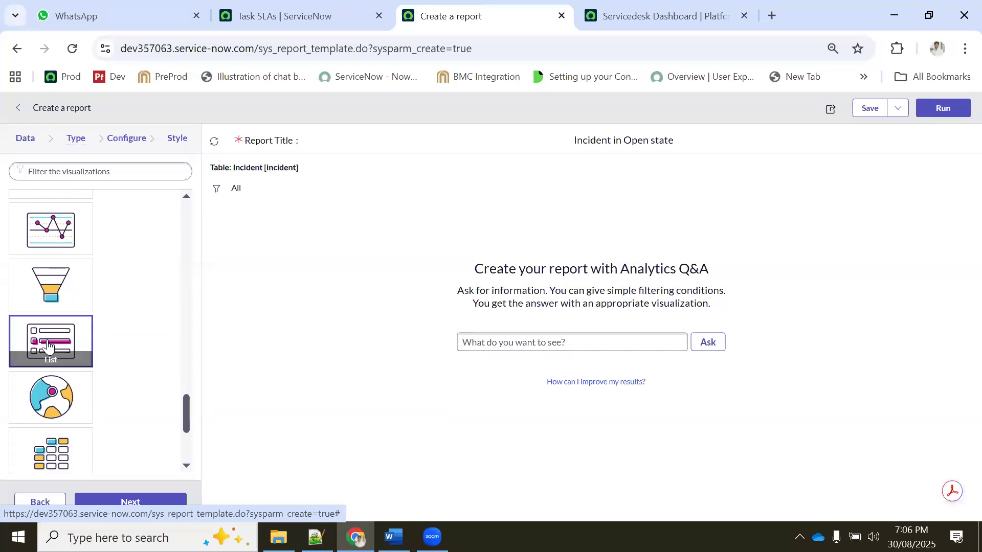
# Filter the visualizations by "list", select the List type for the report, and proceed to its configuration.
pyautogui.scroll(-3, 55, 327)
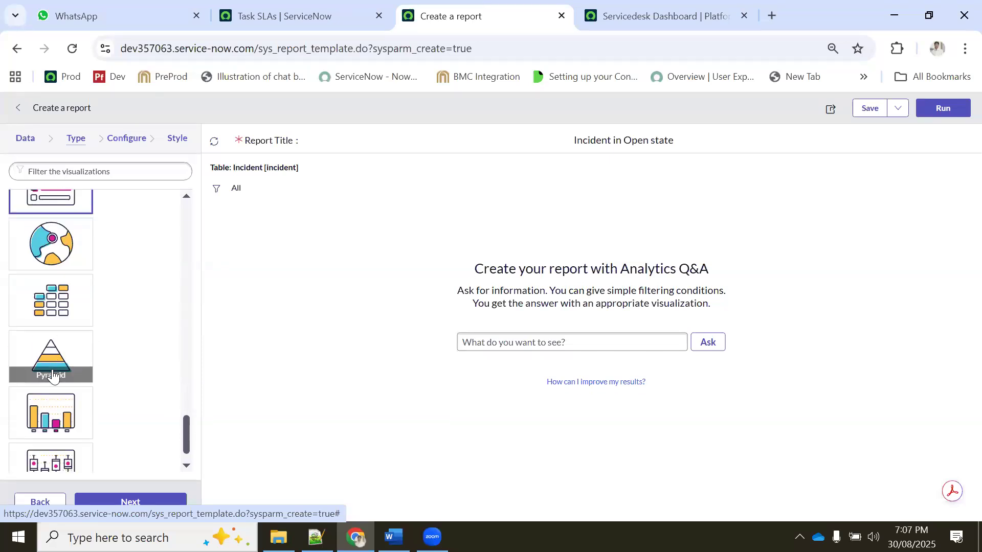
pyautogui.scroll(-1, 51, 378)
pyautogui.scroll(-1, 50, 382)
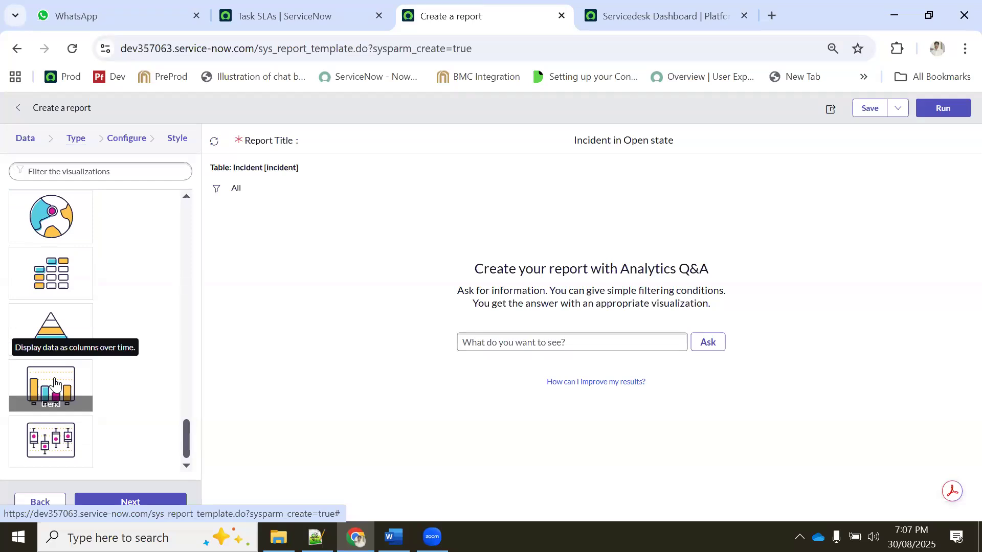
pyautogui.scroll(15, 168, 353)
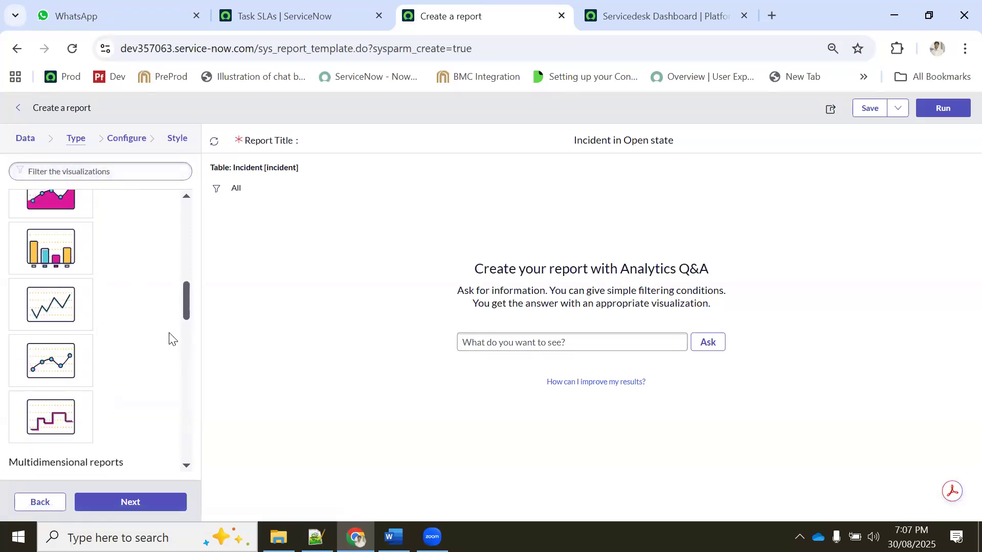
pyautogui.scroll(10, 154, 307)
pyautogui.click(60, 170)
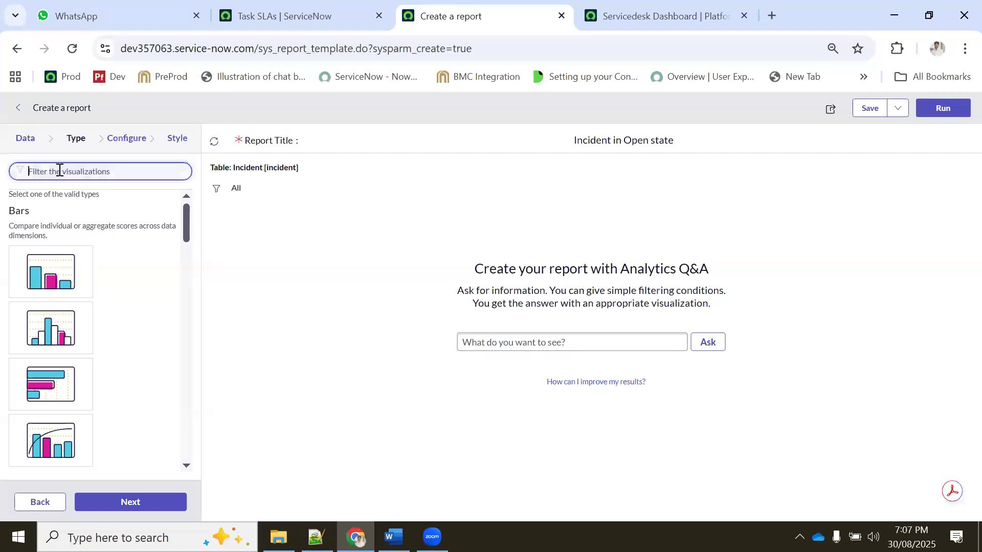
pyautogui.write('list')
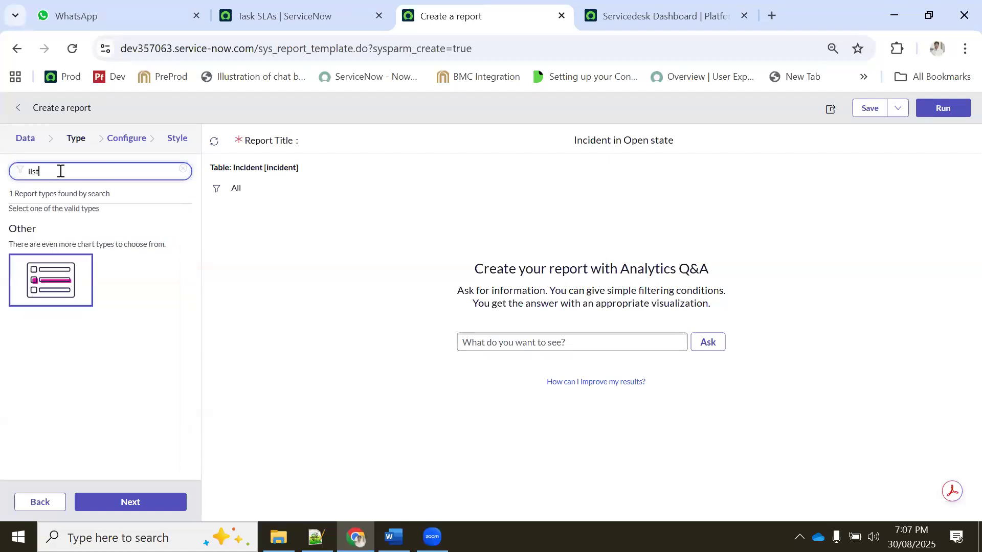
pyautogui.click(51, 279)
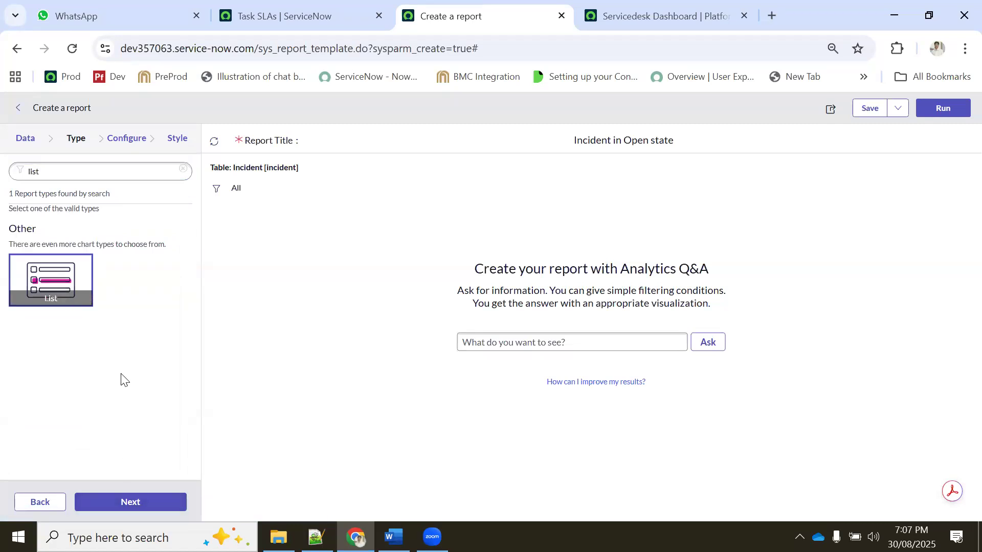
pyautogui.click(126, 502)
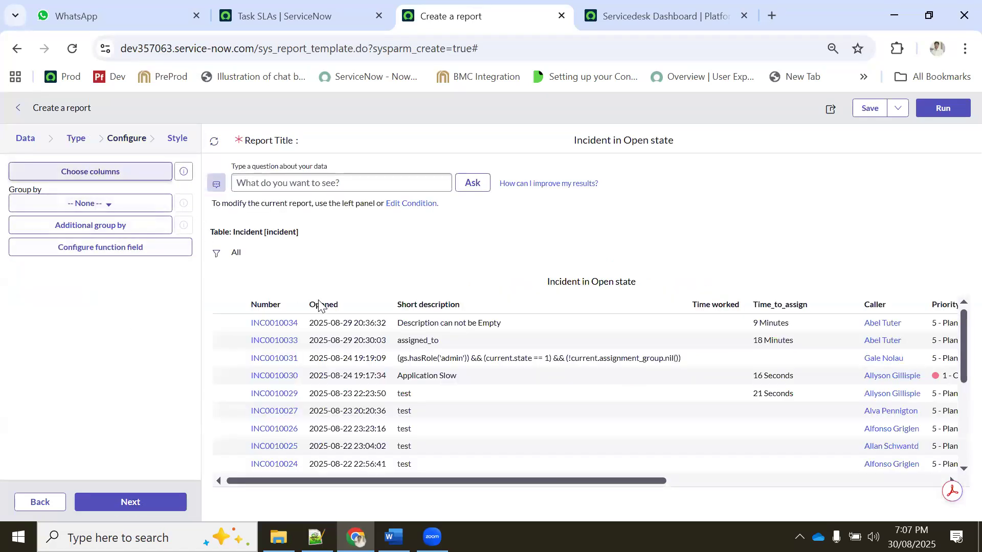
# Open the report's column selection and add Business duration, Created and Created by to the selected columns.
pyautogui.moveTo(502, 464); pyautogui.dragTo(477, 470)
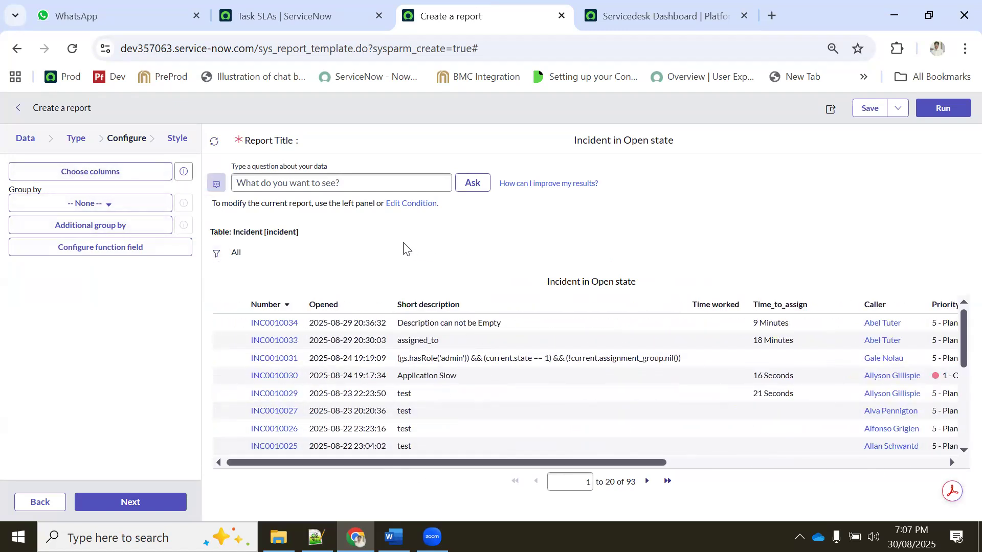
pyautogui.moveTo(412, 462); pyautogui.dragTo(364, 450)
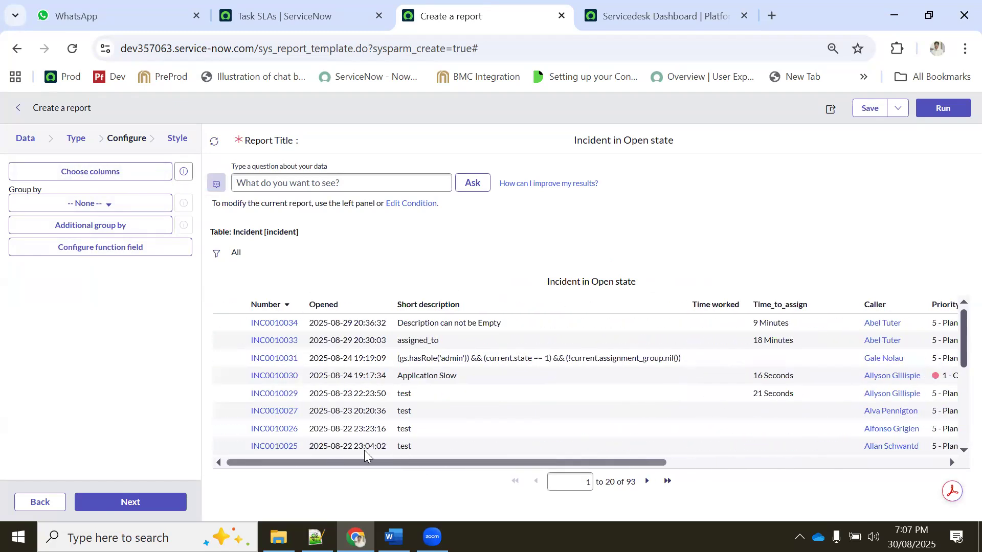
pyautogui.moveTo(428, 455); pyautogui.dragTo(764, 422)
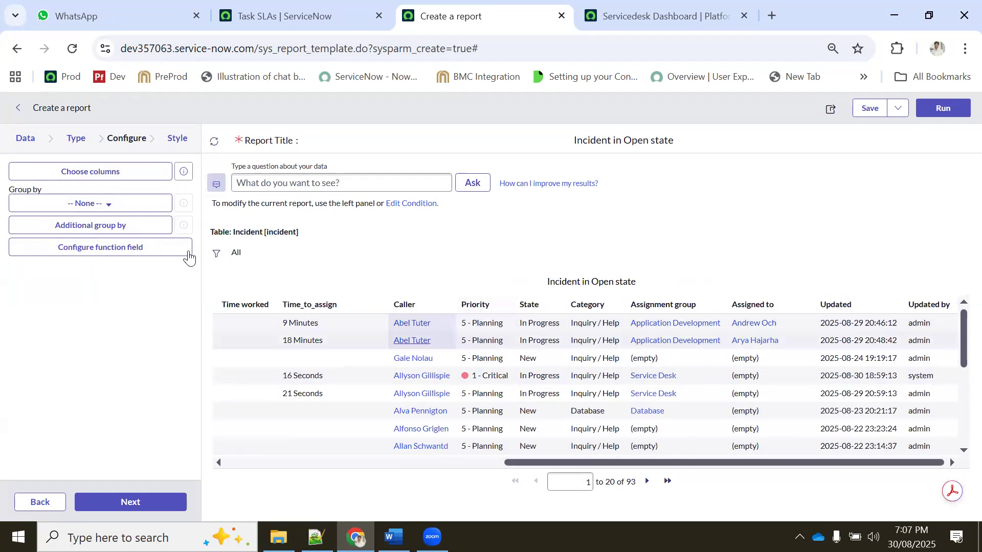
pyautogui.click(100, 172)
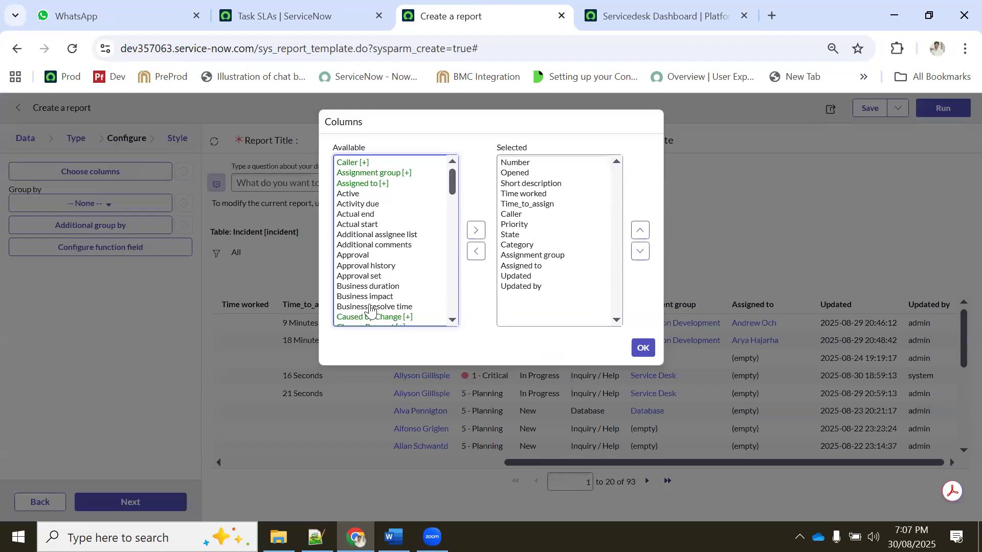
pyautogui.click(384, 287)
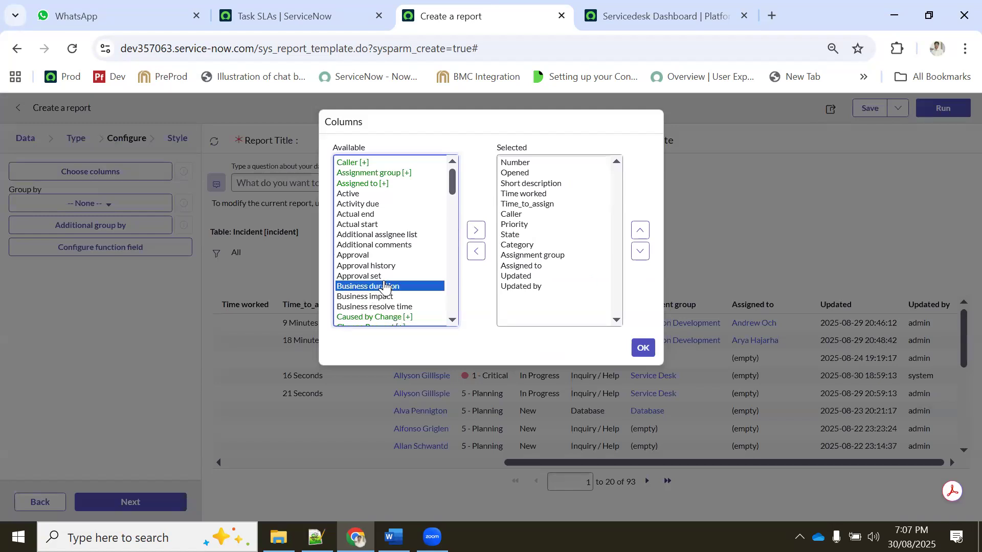
pyautogui.click(476, 233)
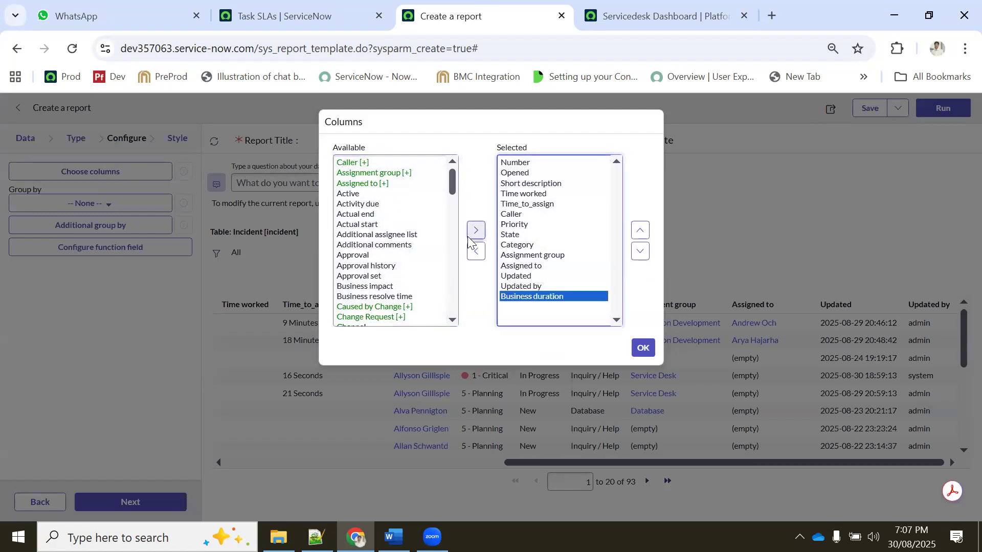
pyautogui.scroll(-3, 405, 253)
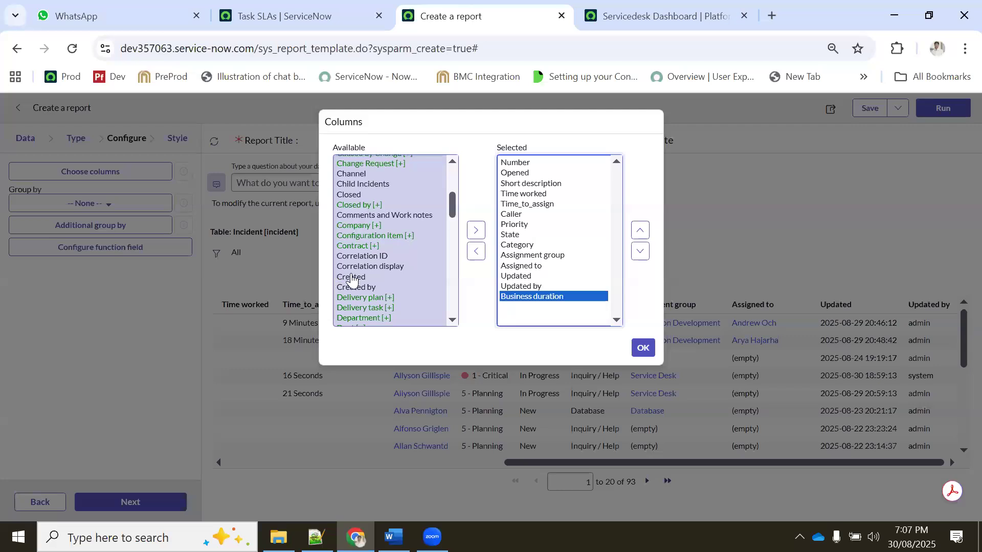
pyautogui.click(352, 278)
pyautogui.keyDown('shift'); pyautogui.click(361, 288); pyautogui.keyUp('shift')
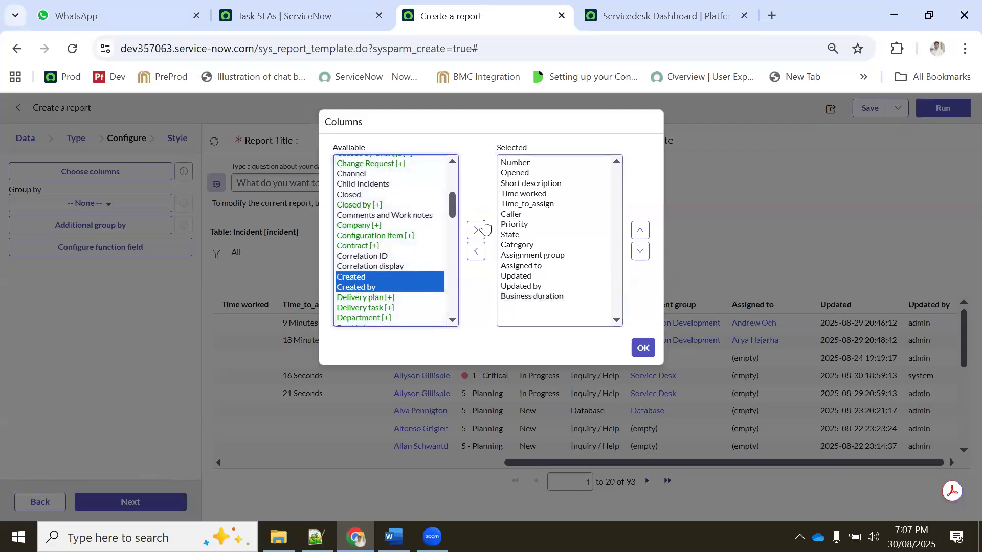
pyautogui.click(476, 230)
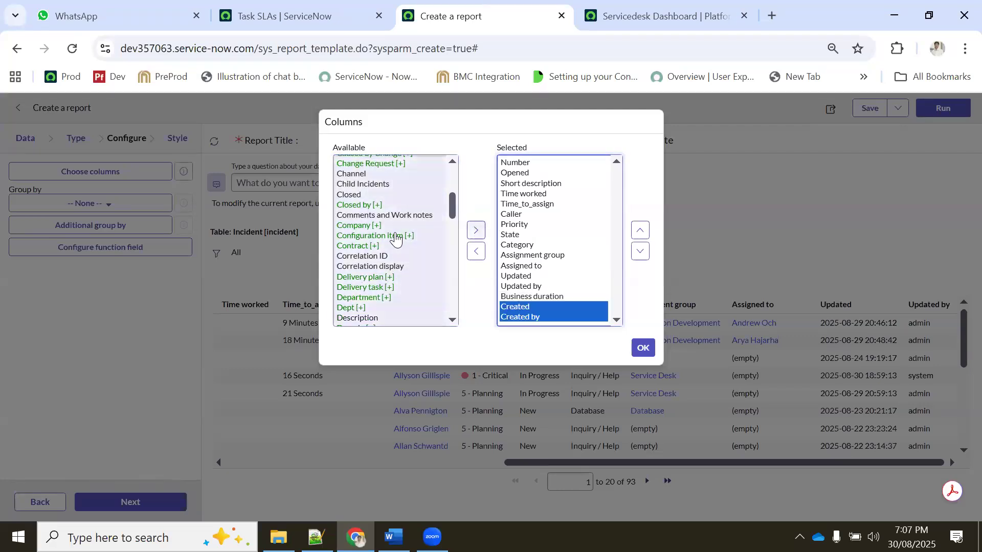
# Add Closed, Closed by, Channel and Description to the report's selected columns.
pyautogui.click(352, 195)
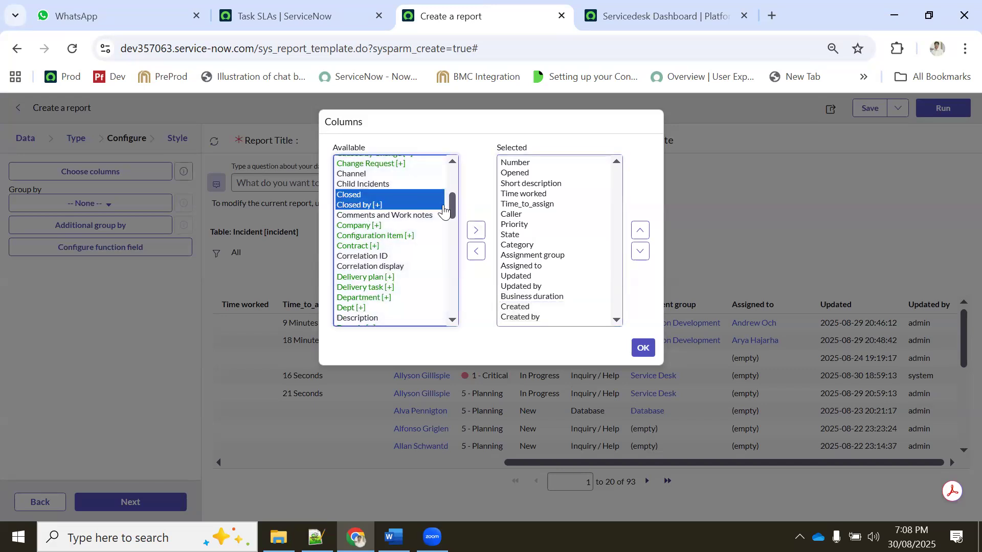
pyautogui.click(476, 230)
pyautogui.click(358, 174)
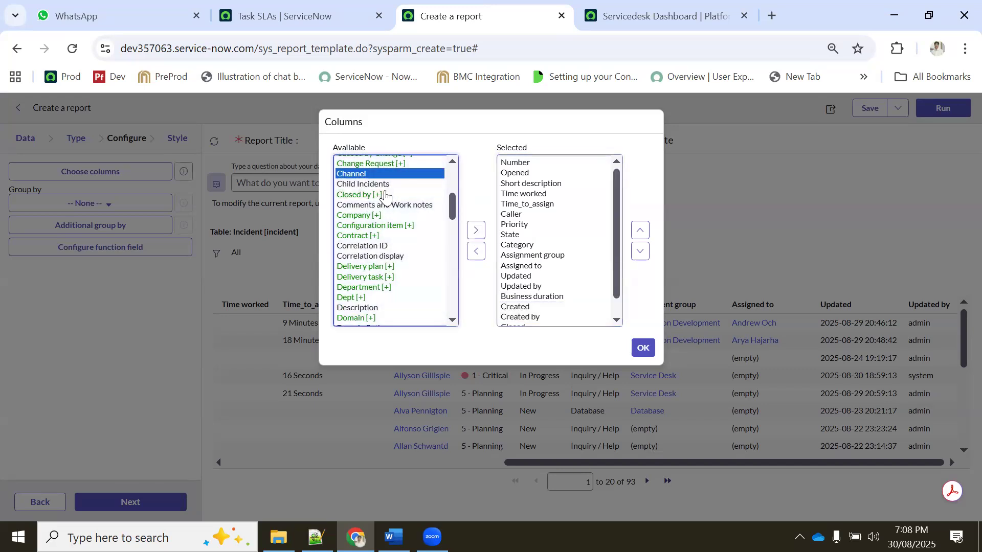
pyautogui.click(476, 240)
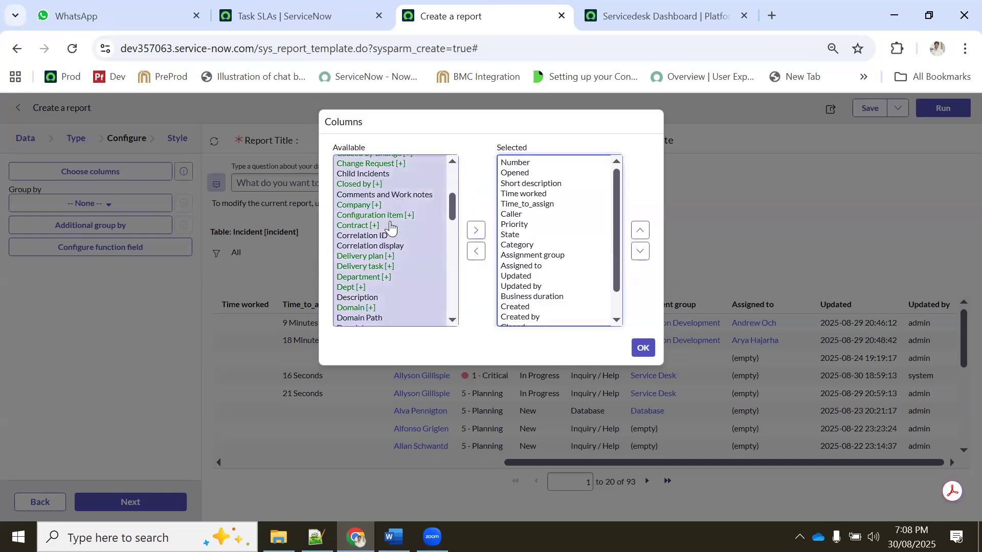
pyautogui.scroll(-3, 394, 271)
pyautogui.click(367, 225)
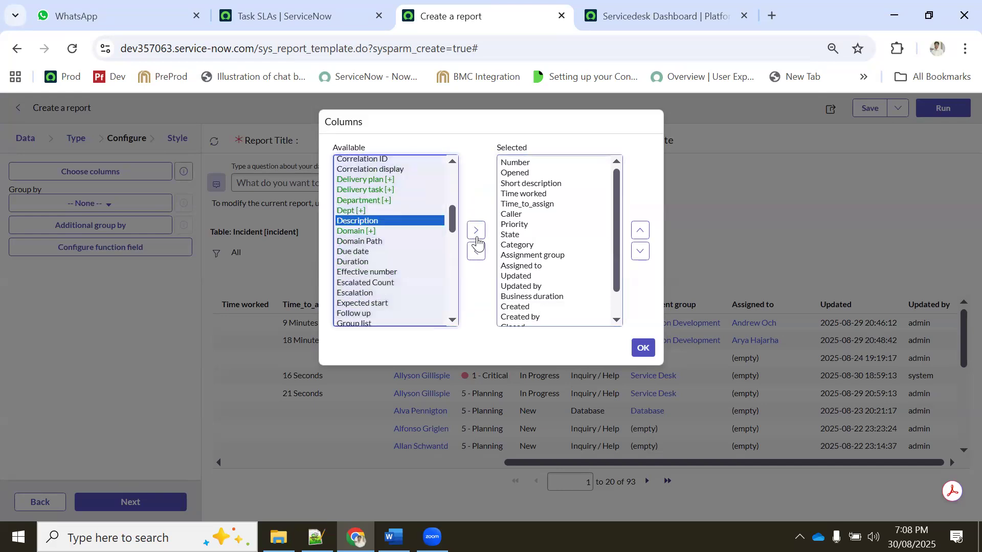
pyautogui.click(476, 230)
# Move the Description column up in the selected columns so it sits directly below Short description.
pyautogui.scroll(-2, 536, 287)
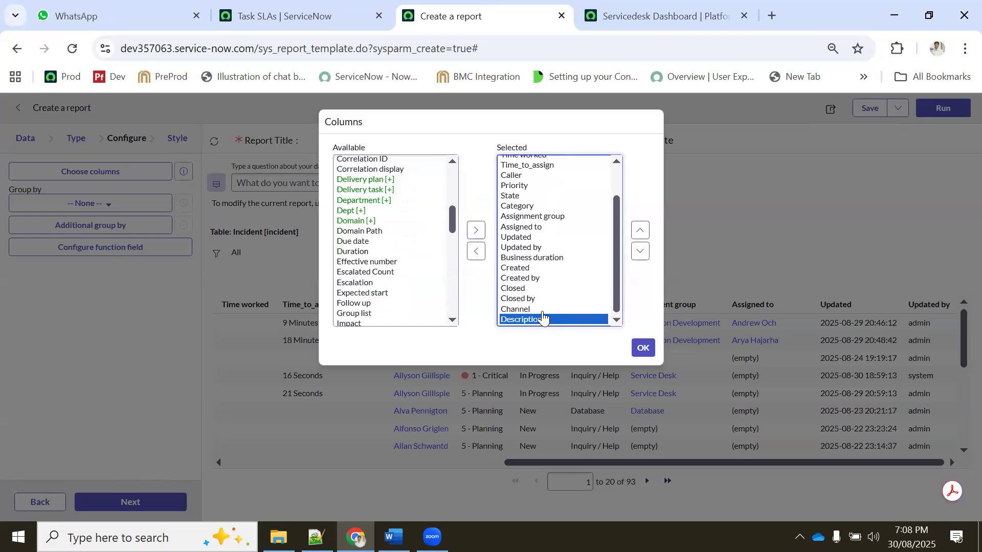
pyautogui.scroll(1, 533, 230)
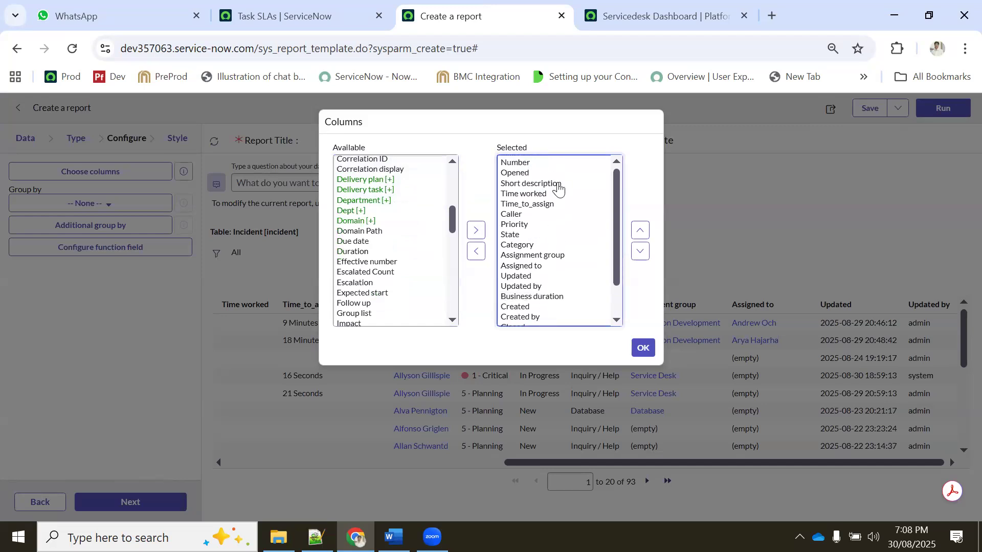
pyautogui.click(525, 184)
pyautogui.scroll(-1, 531, 313)
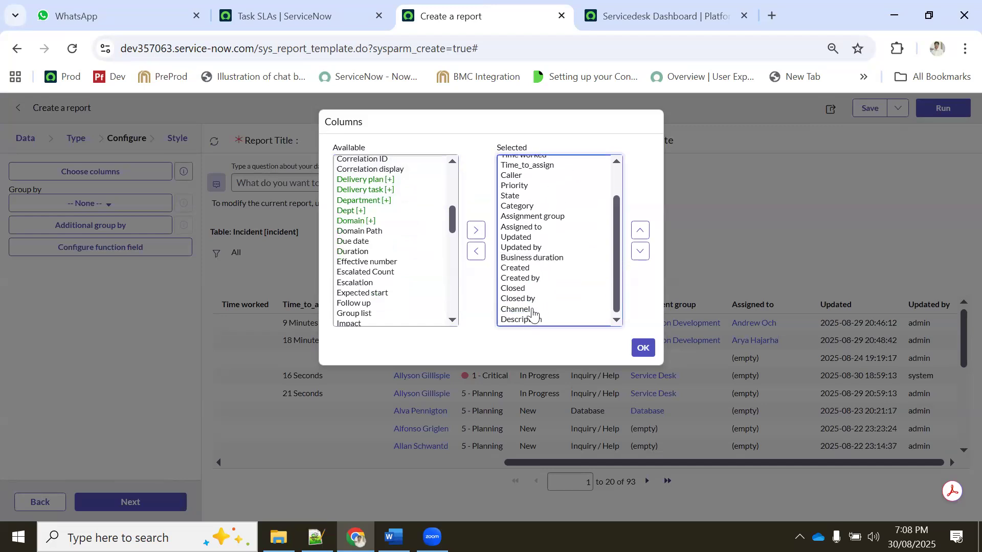
pyautogui.click(522, 319)
pyautogui.click(640, 231)
pyautogui.click(639, 230)
pyautogui.click(639, 231)
pyautogui.click(639, 230)
pyautogui.click(639, 230)
pyautogui.click(639, 231)
pyautogui.doubleClick(639, 230)
pyautogui.doubleClick(640, 230)
pyautogui.tripleClick(640, 231)
pyautogui.doubleClick(639, 231)
pyautogui.scroll(1, 552, 215)
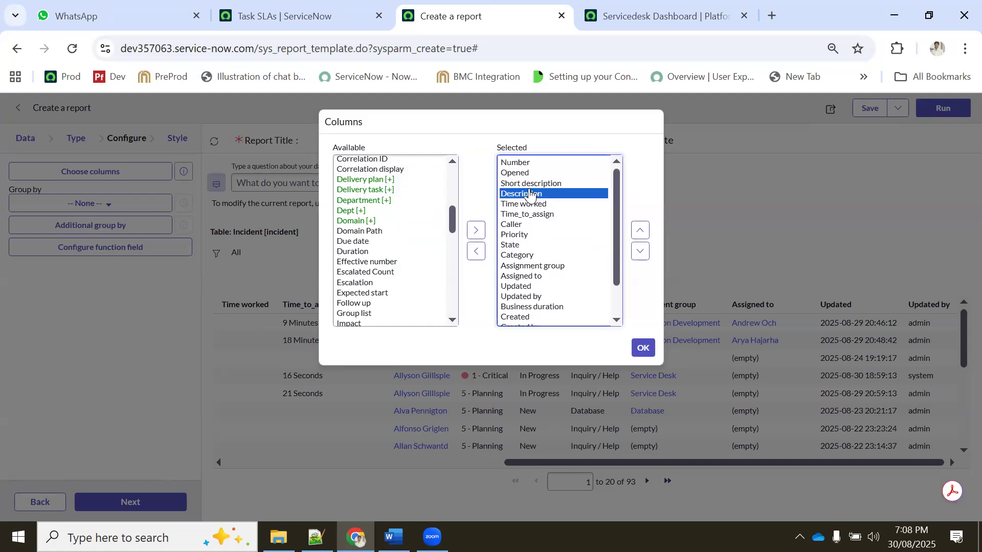
# Add the Resolve time field to the report's selected columns.
pyautogui.moveTo(531, 193); pyautogui.dragTo(360, 258)
pyautogui.click(360, 252)
pyautogui.scroll(-4, 361, 251)
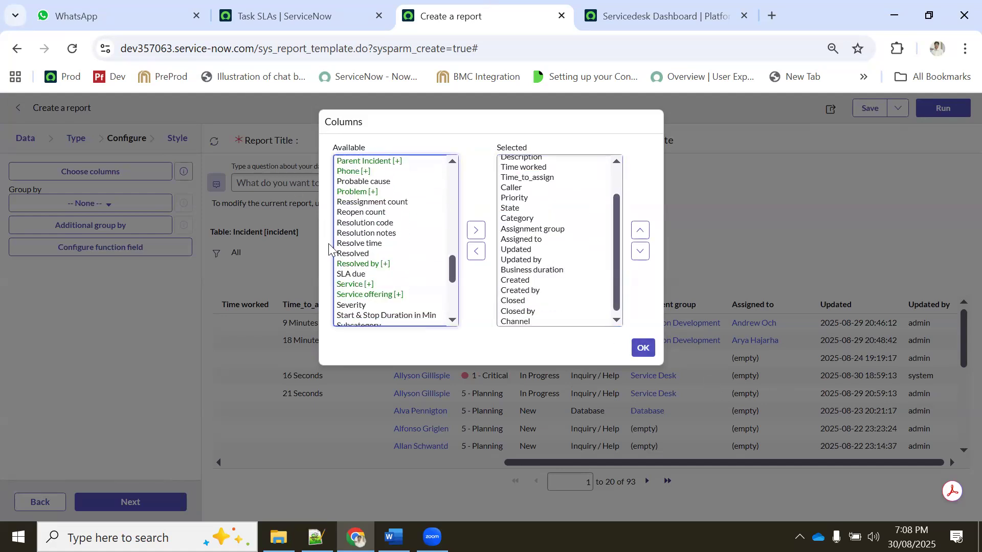
pyautogui.click(433, 241)
pyautogui.click(476, 230)
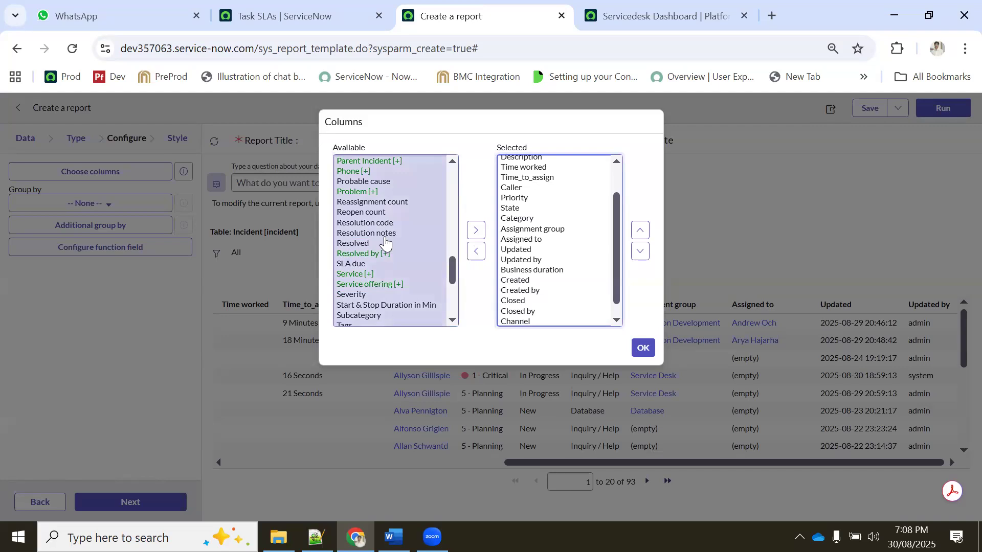
# Find the Caller reference among the available Incident fields and expand it into its related User fields.
pyautogui.scroll(15, 384, 240)
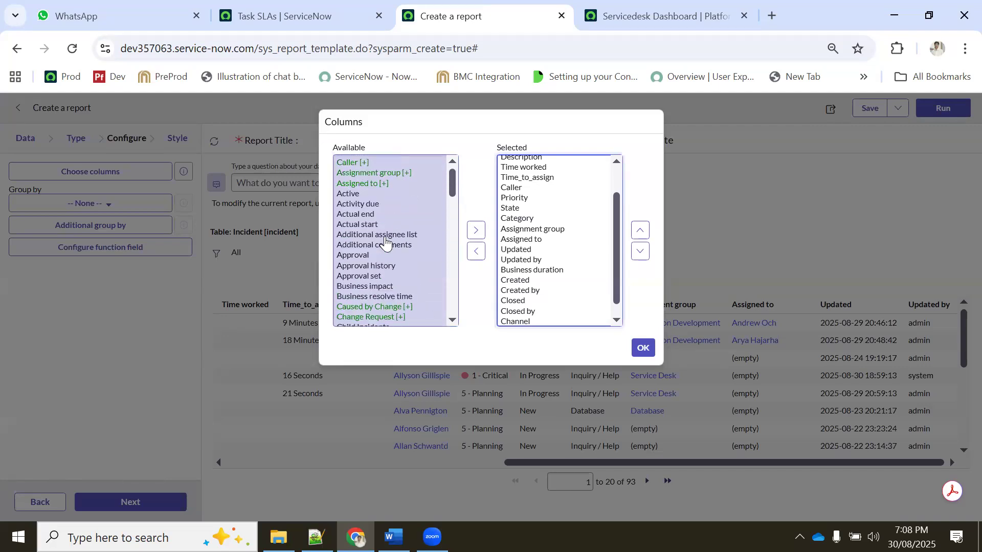
pyautogui.click(369, 225)
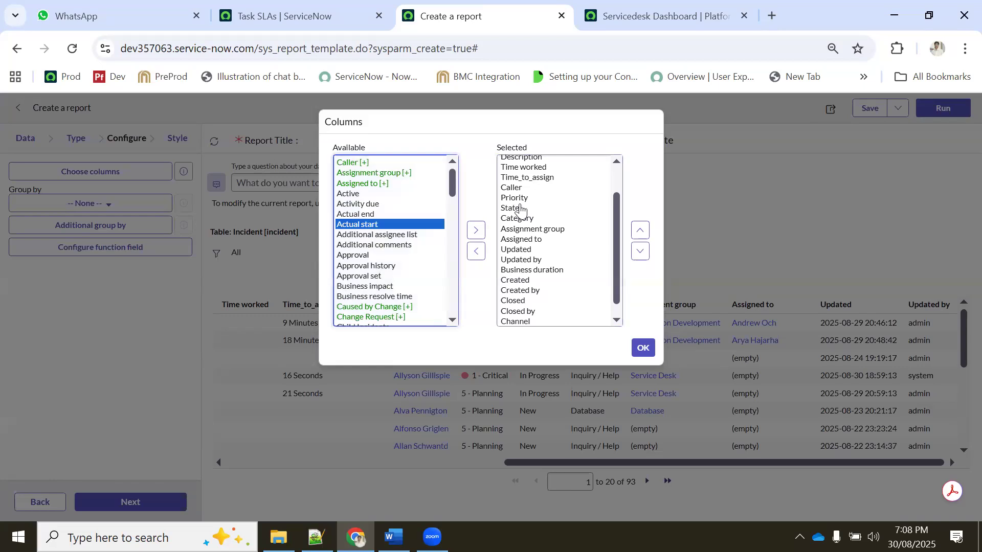
pyautogui.click(526, 177)
pyautogui.click(521, 188)
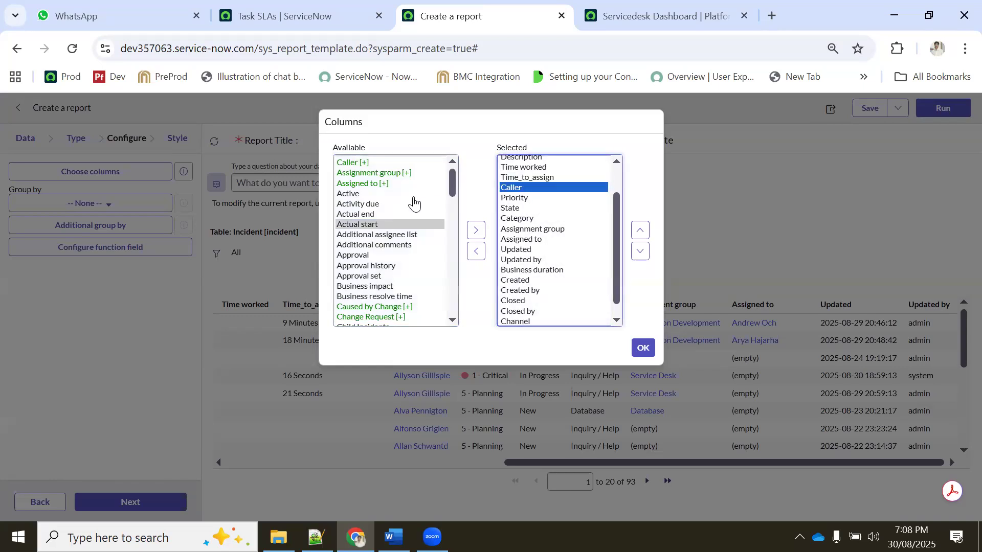
pyautogui.click(354, 207)
pyautogui.press('c')
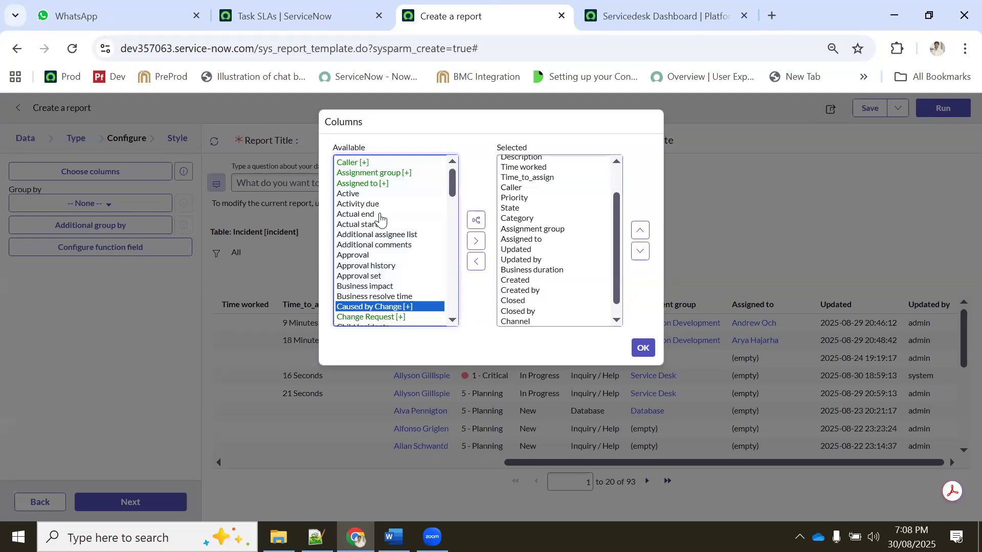
pyautogui.scroll(-3, 380, 219)
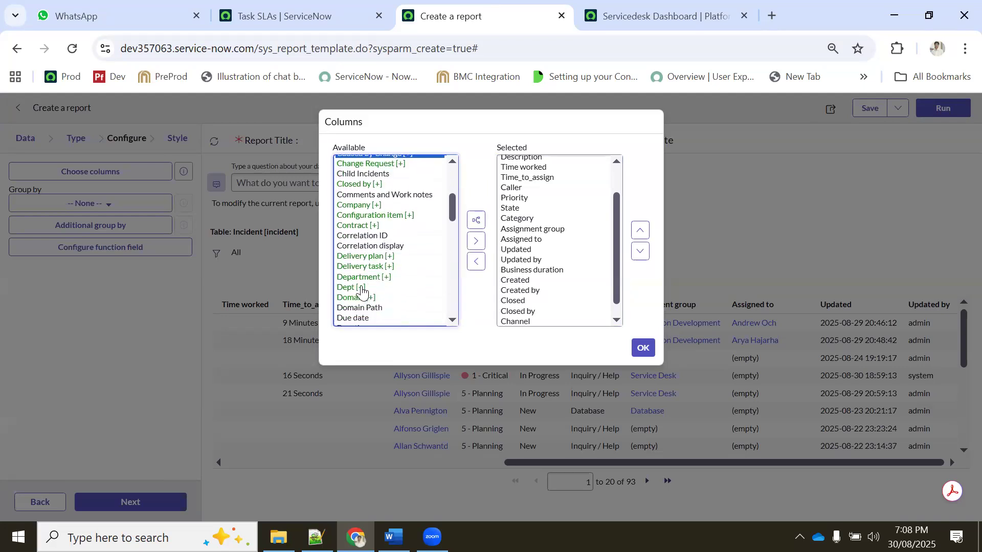
pyautogui.scroll(3, 365, 219)
pyautogui.click(365, 218)
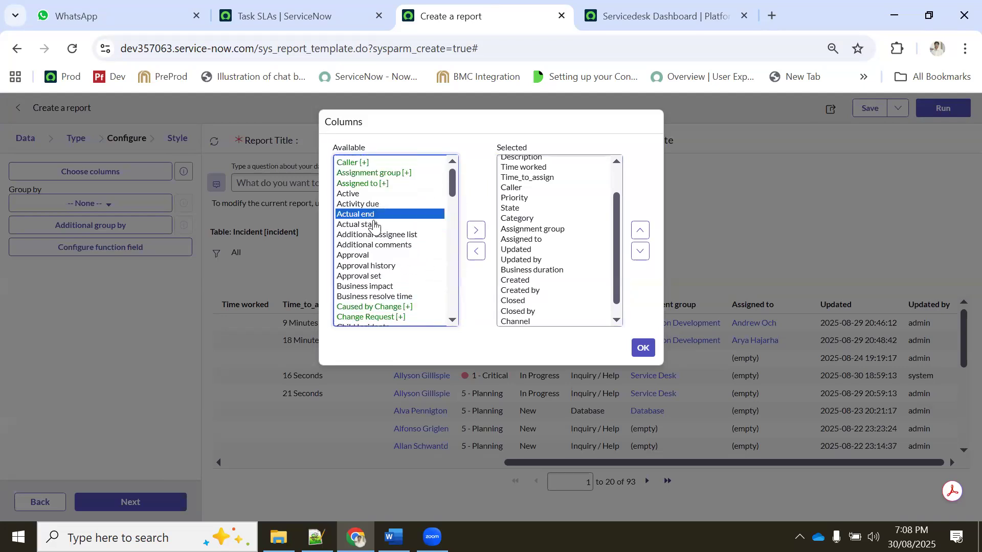
pyautogui.press('c')
pyautogui.press('c')
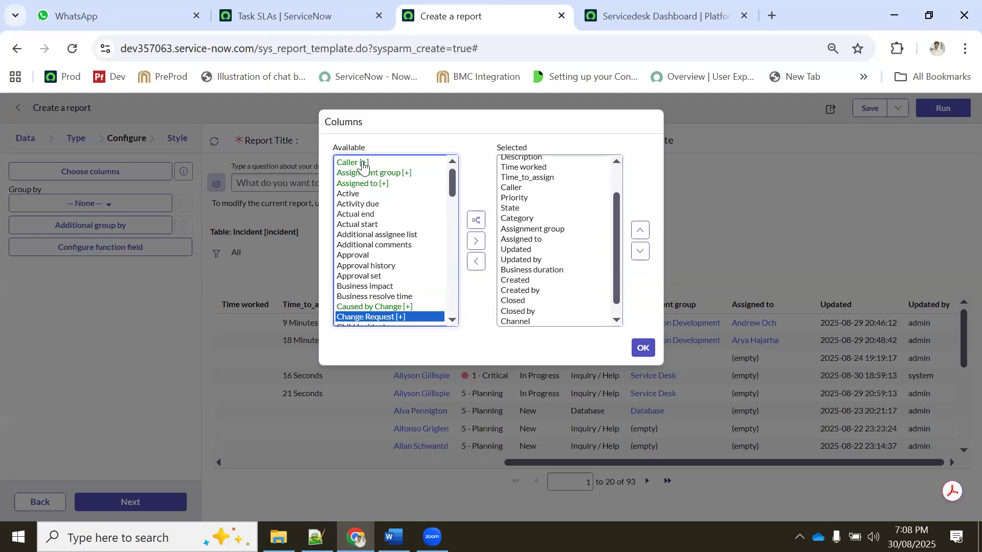
pyautogui.click(363, 164)
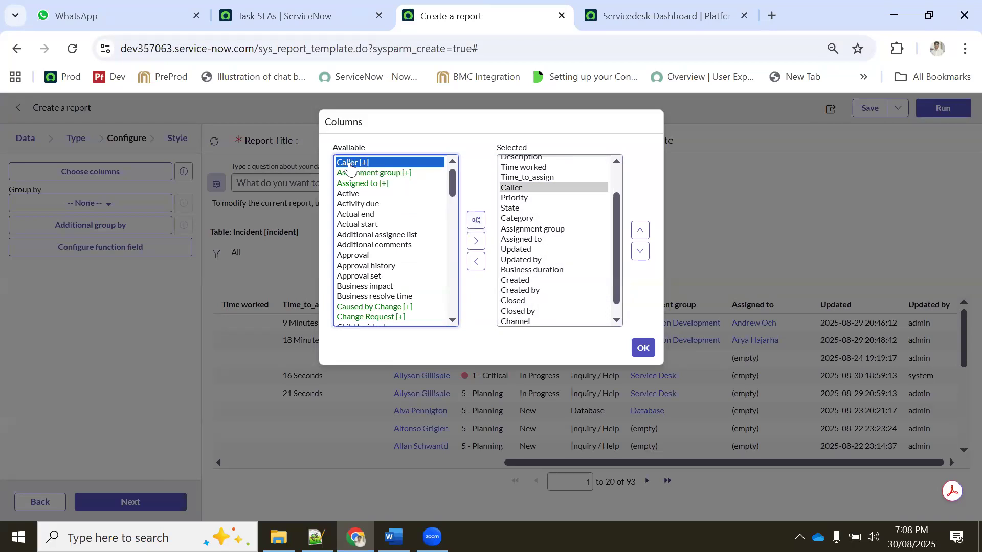
pyautogui.click(476, 221)
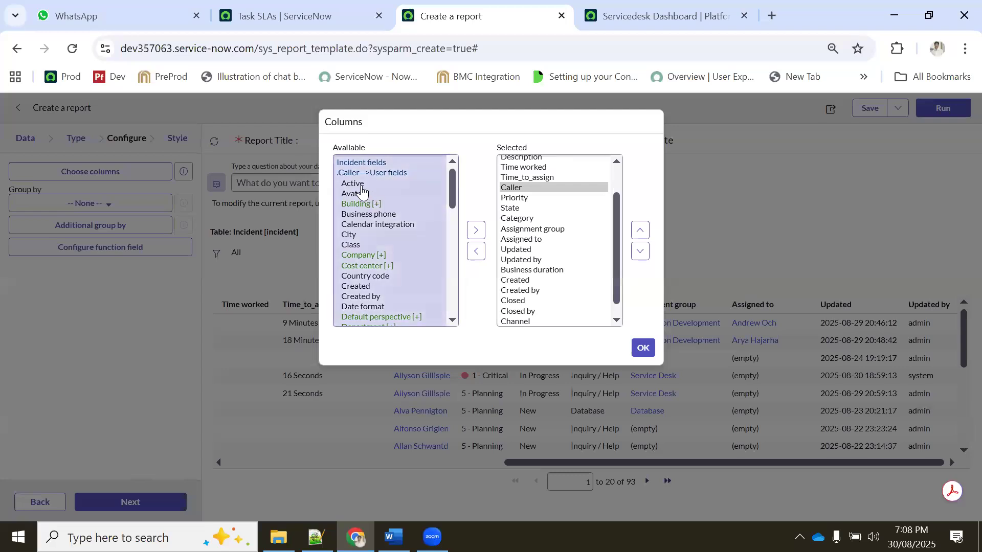
# Add the caller's Email field to the report's selected columns and apply the column selection.
pyautogui.click(361, 185)
pyautogui.click(357, 287)
pyautogui.click(361, 235)
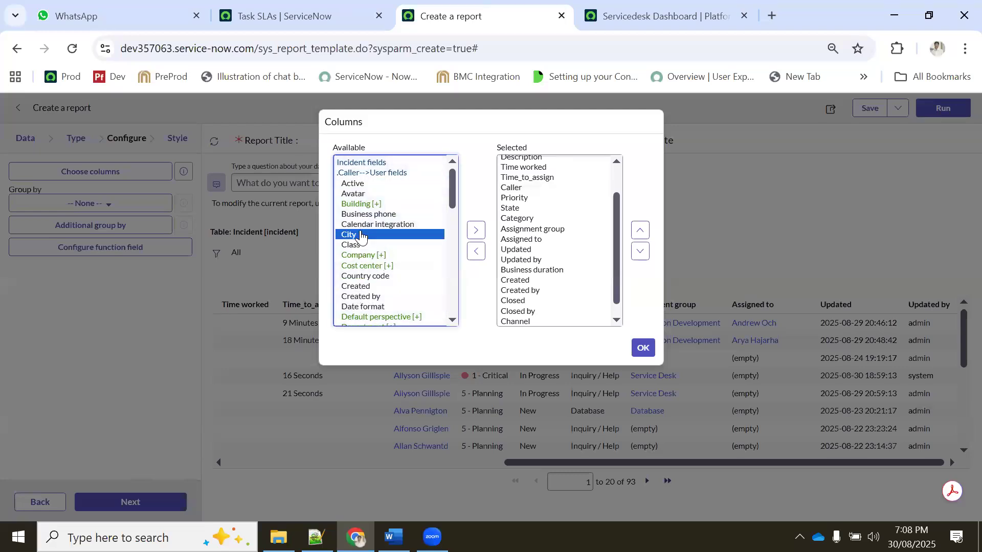
pyautogui.click(382, 215)
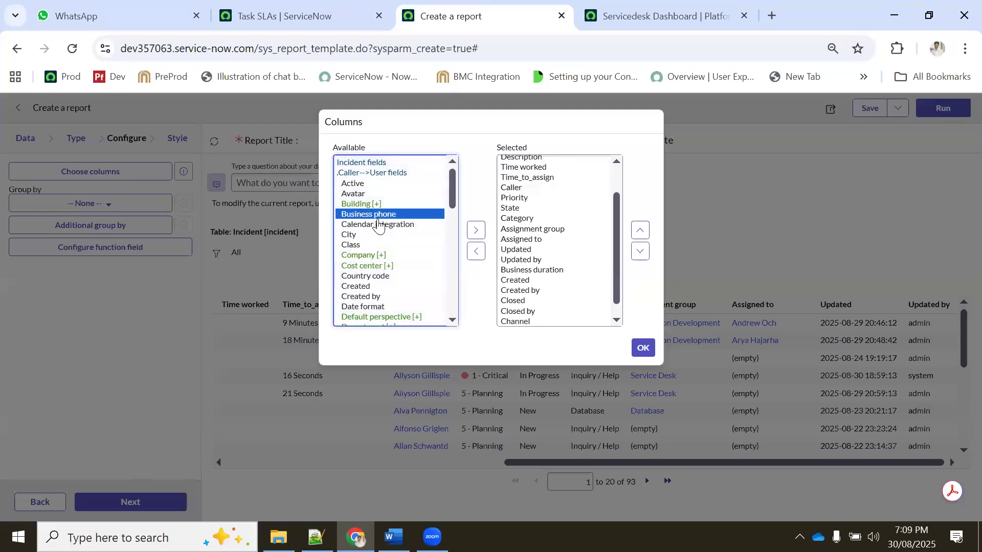
pyautogui.scroll(-3, 378, 228)
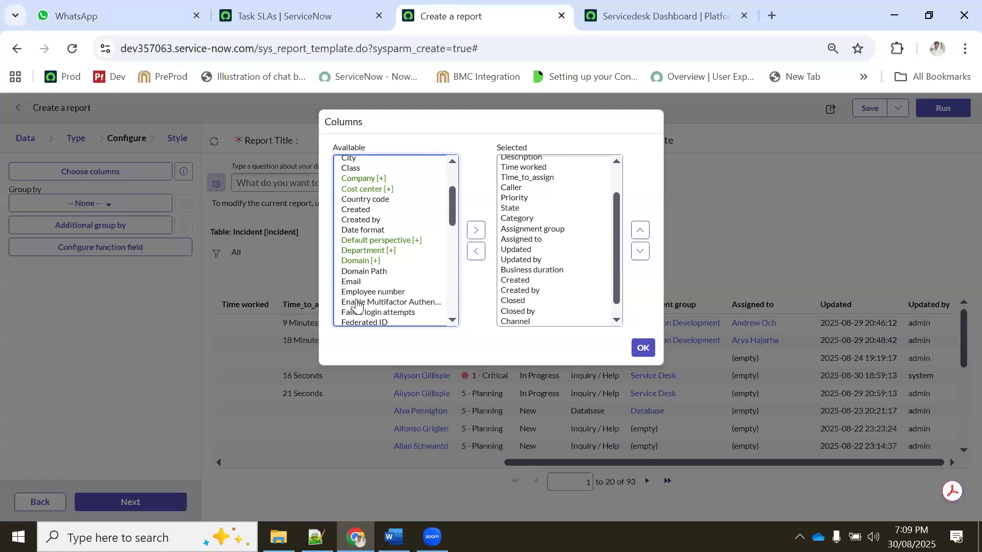
pyautogui.click(359, 283)
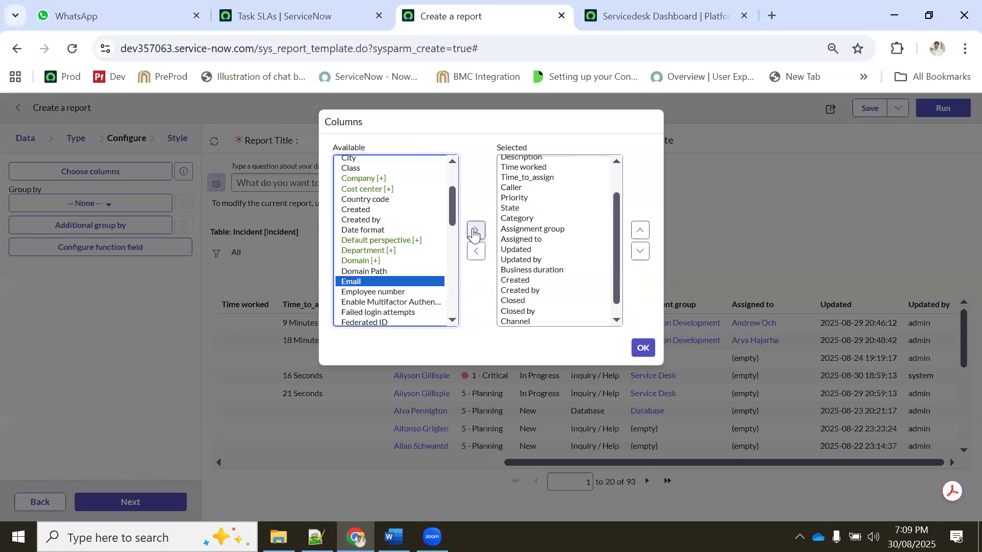
pyautogui.click(475, 230)
pyautogui.scroll(-1, 538, 265)
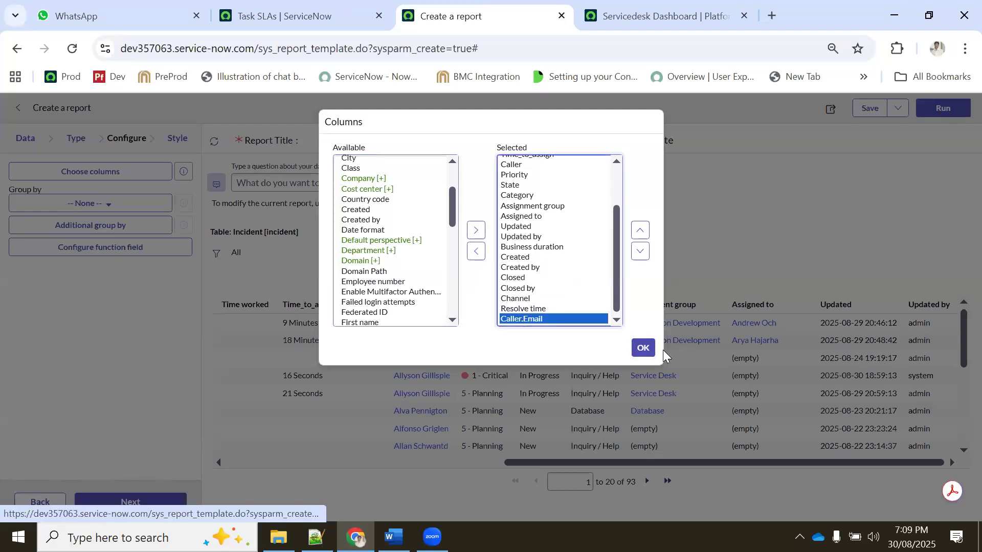
pyautogui.click(642, 349)
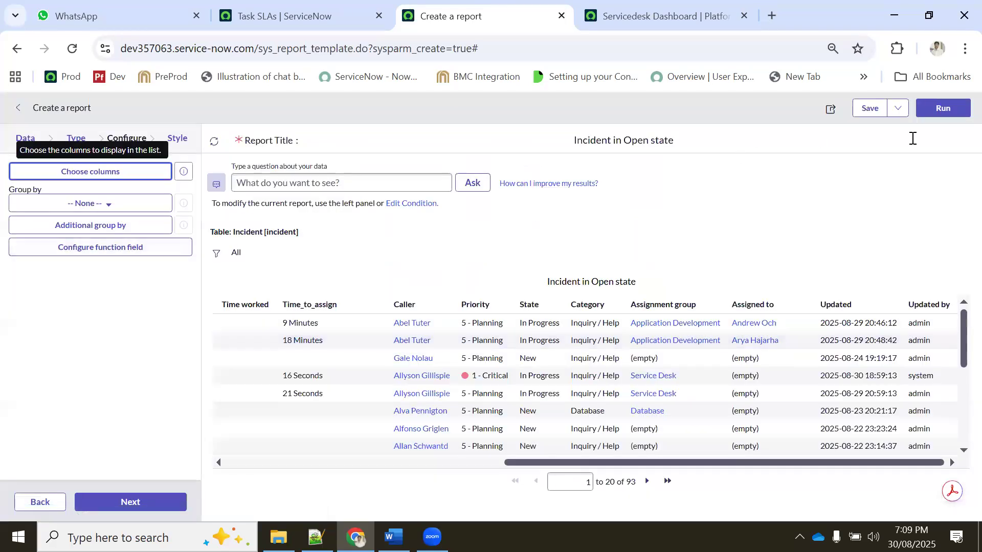
# Run the report and review its columns from Number through to the caller's Email.
pyautogui.click(934, 112)
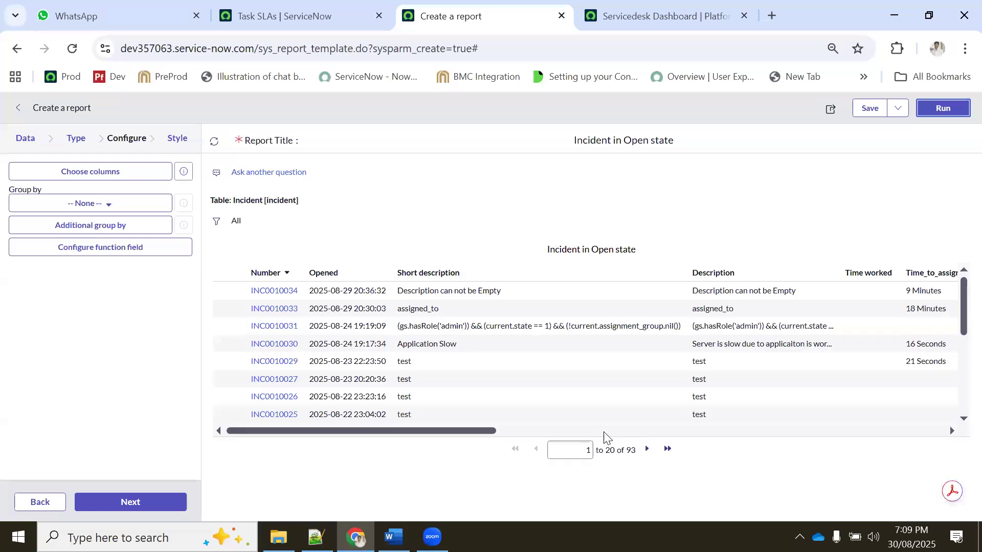
pyautogui.moveTo(485, 428); pyautogui.dragTo(957, 418)
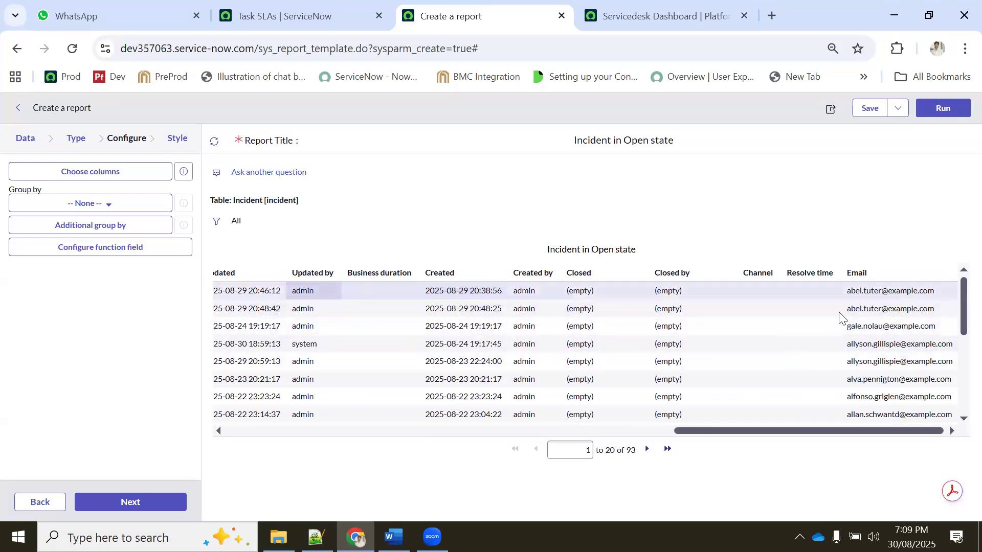
pyautogui.moveTo(701, 428); pyautogui.dragTo(210, 430)
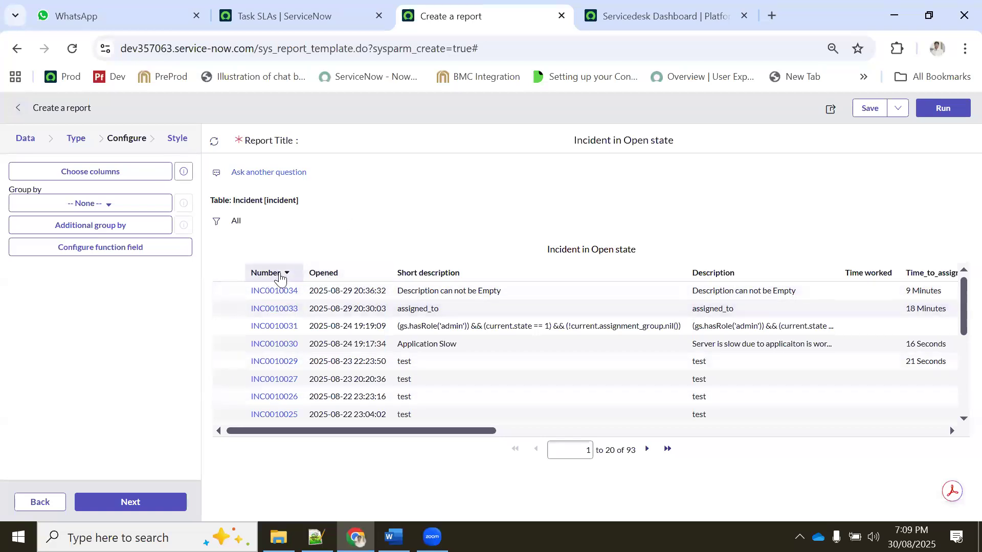
# Examine the export formats, PDF layout choices and Configure options offered for the Opened column of the report list.
pyautogui.rightClick(339, 276)
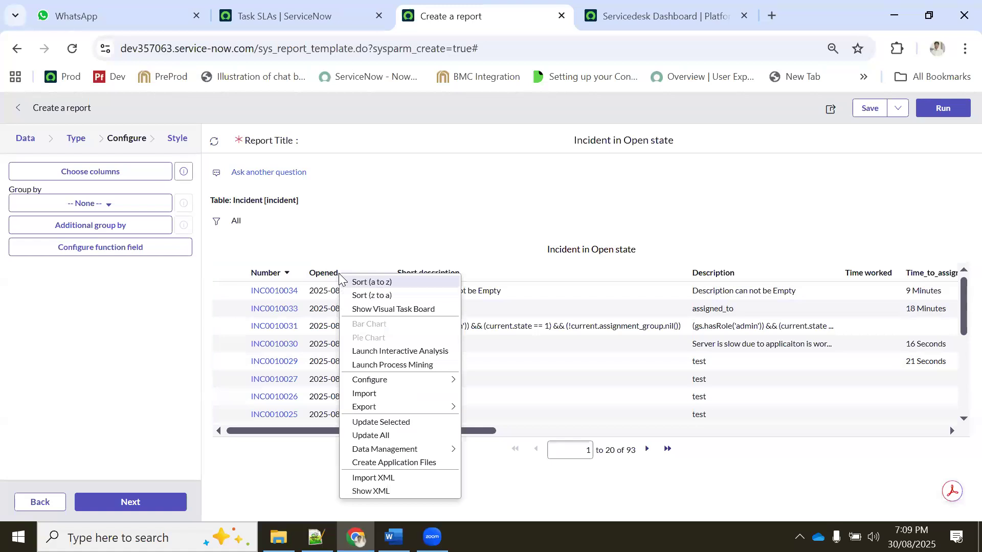
pyautogui.moveTo(373, 409)
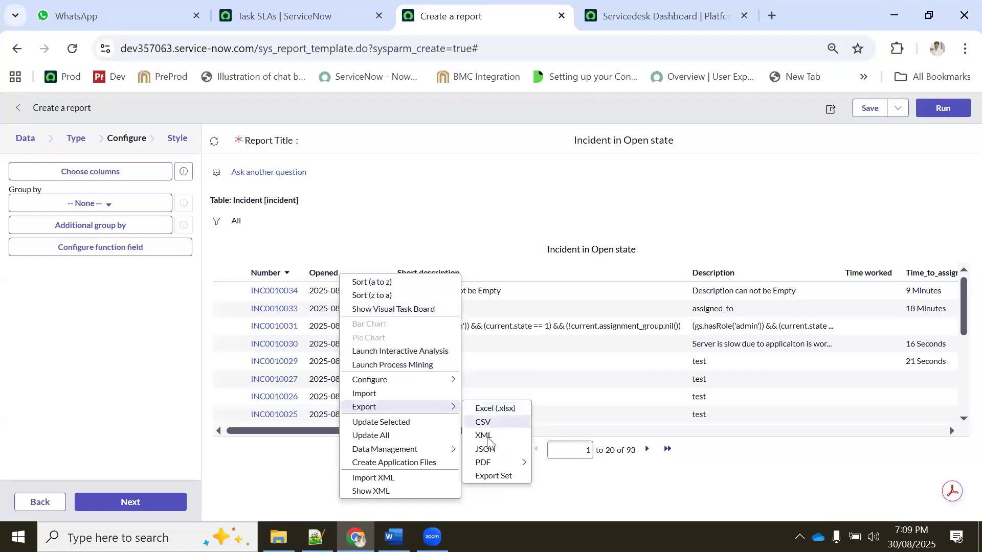
pyautogui.moveTo(484, 466)
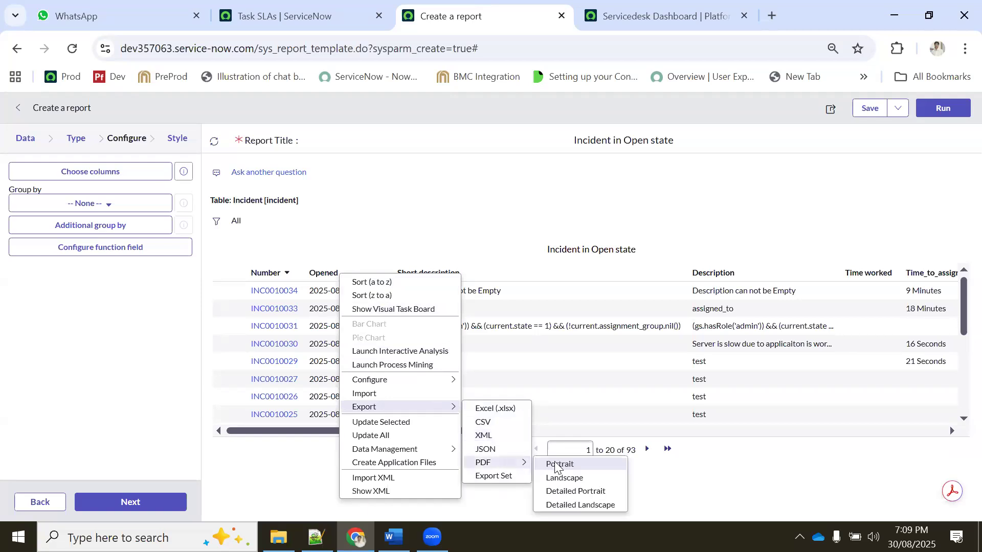
pyautogui.moveTo(532, 463)
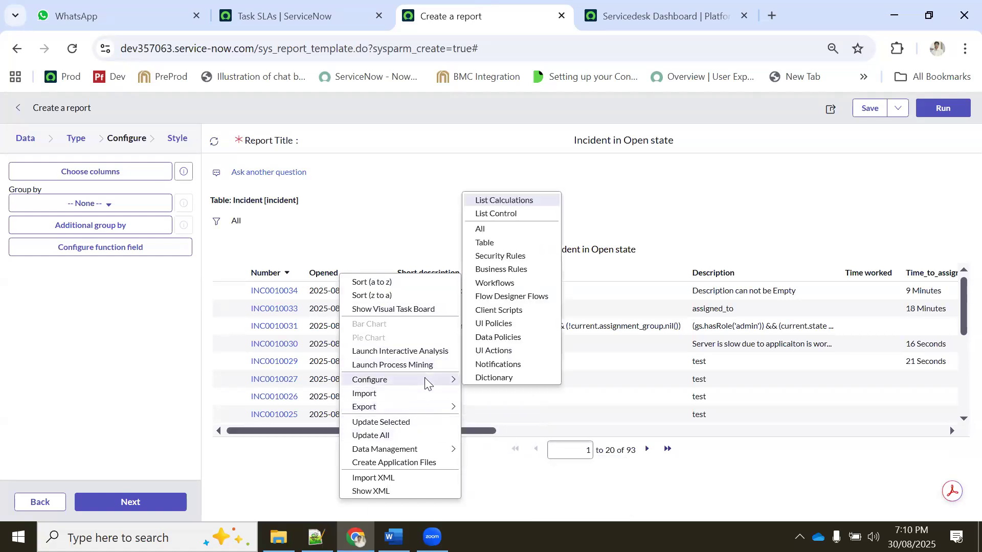
pyautogui.click(520, 488)
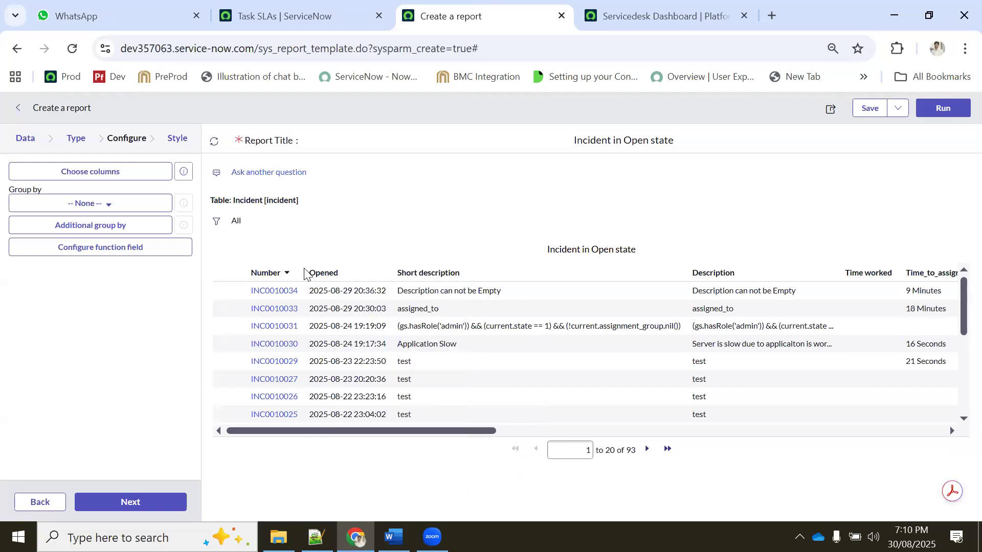
pyautogui.rightClick(350, 273)
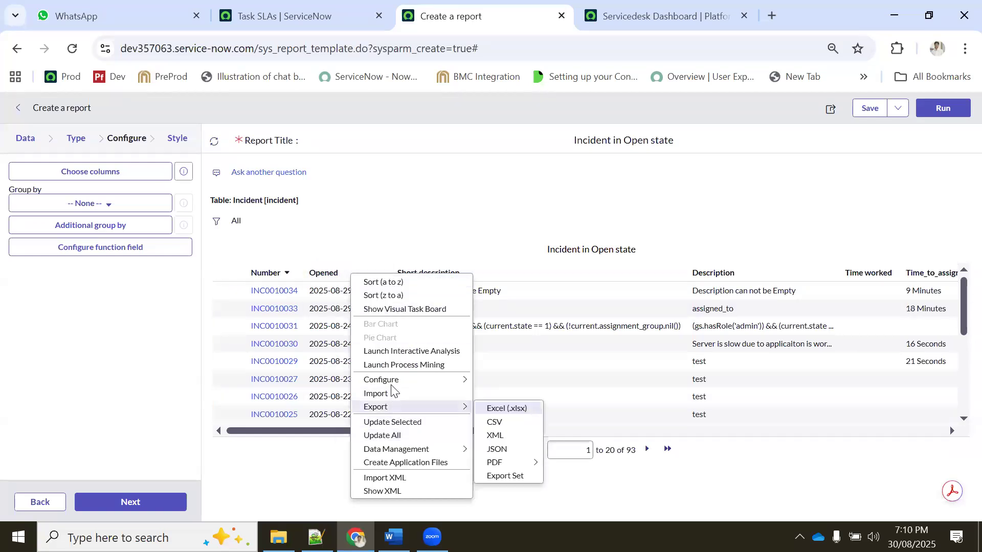
pyautogui.moveTo(392, 381)
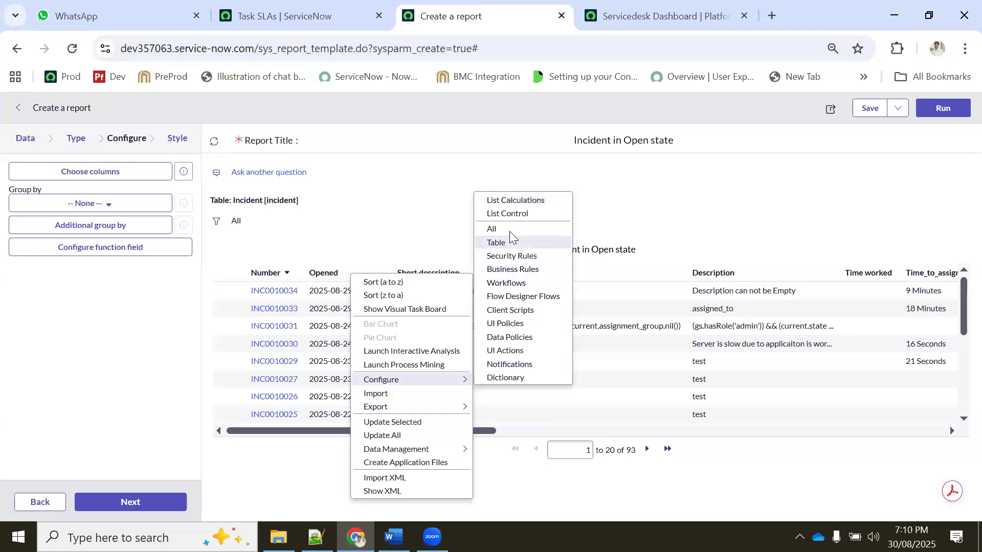
pyautogui.moveTo(449, 409)
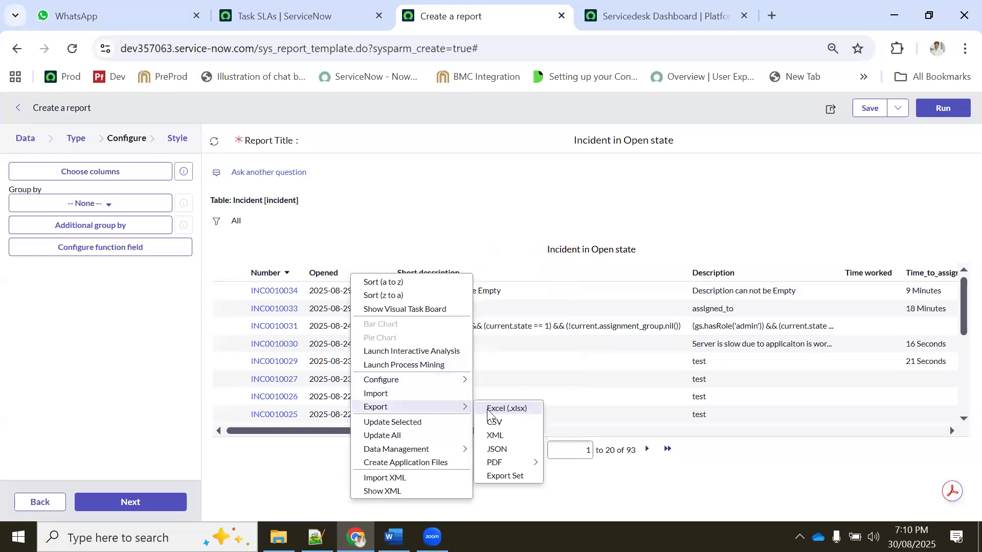
pyautogui.click(413, 219)
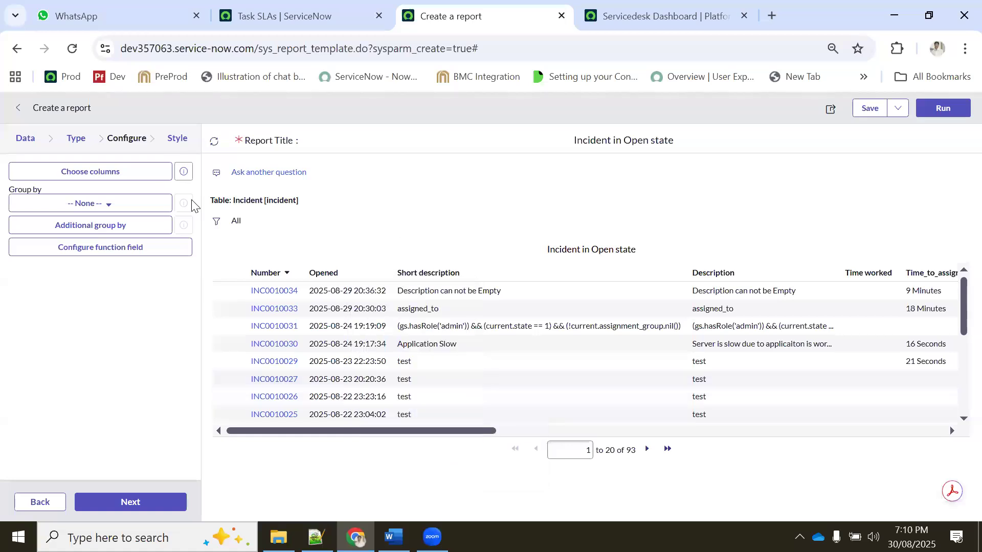
# Group the report by Assignment group, run it and review the resulting incident groups.
pyautogui.click(76, 205)
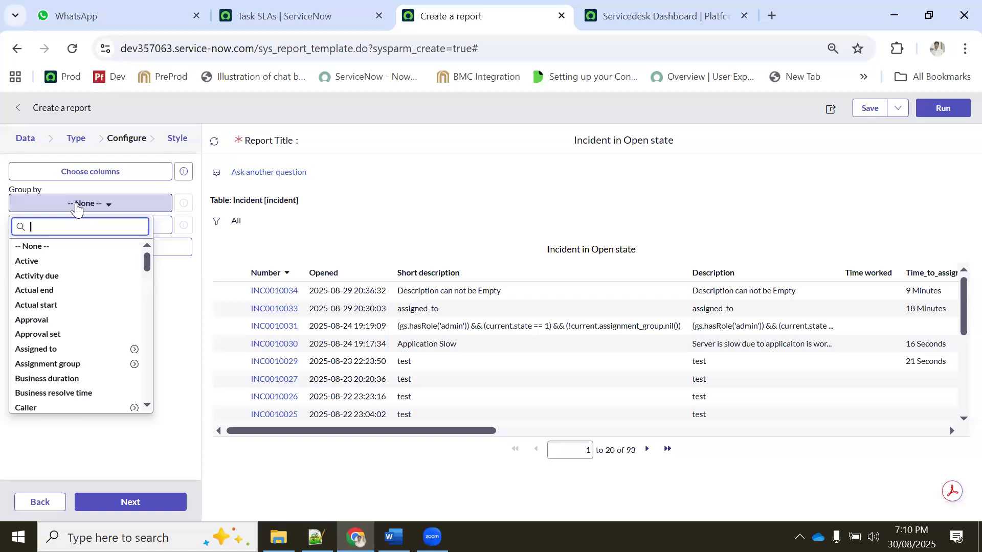
pyautogui.write('ass')
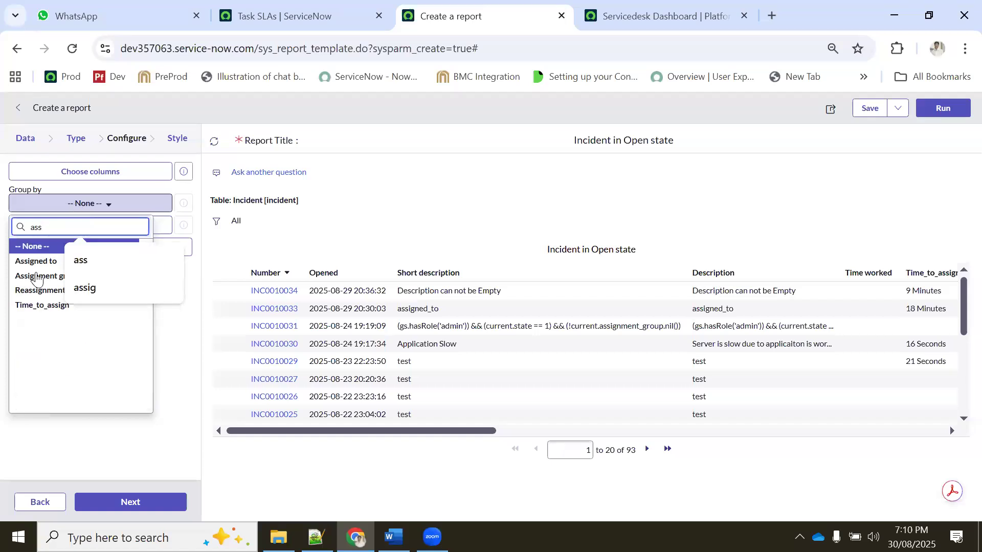
pyautogui.click(37, 276)
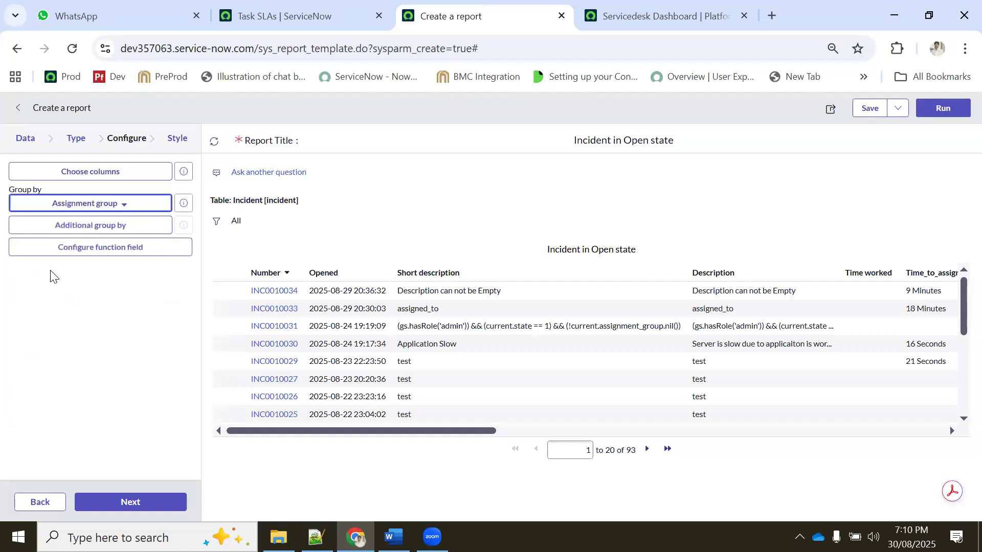
pyautogui.click(954, 110)
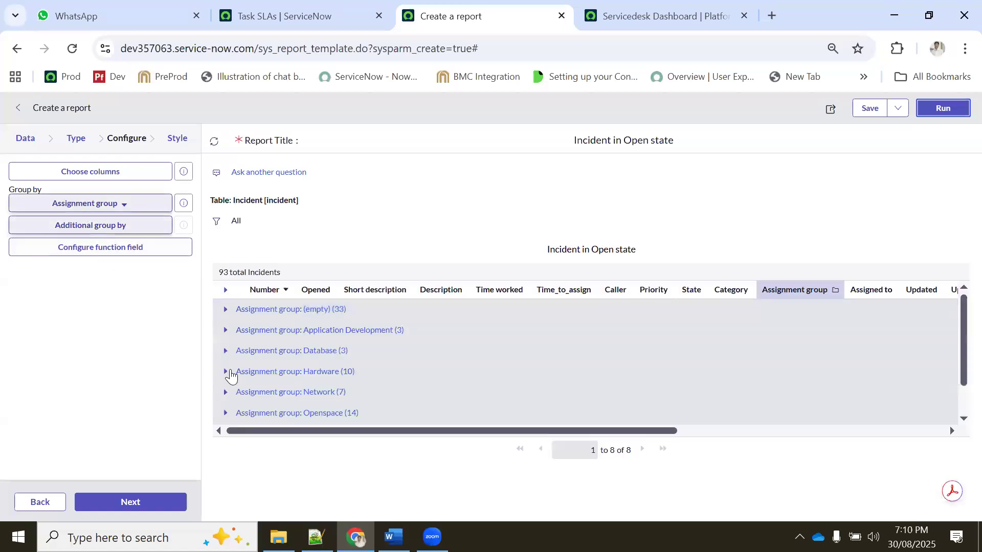
pyautogui.scroll(-1, 286, 351)
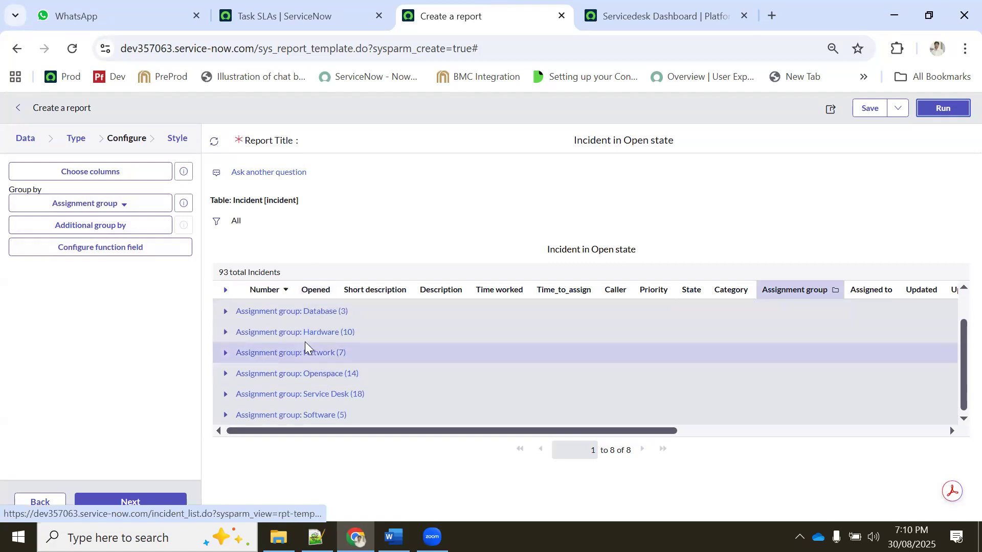
pyautogui.scroll(1, 306, 332)
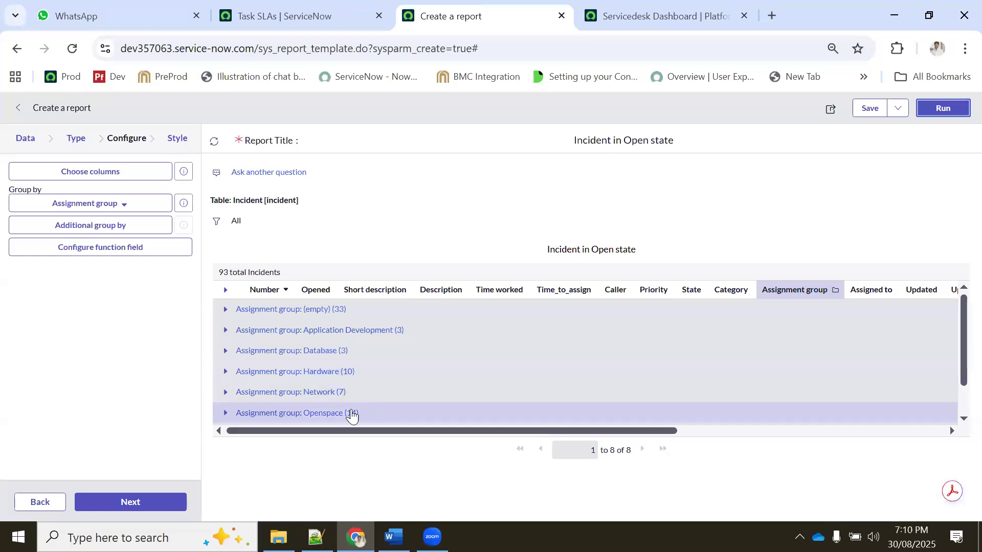
pyautogui.scroll(-1, 367, 405)
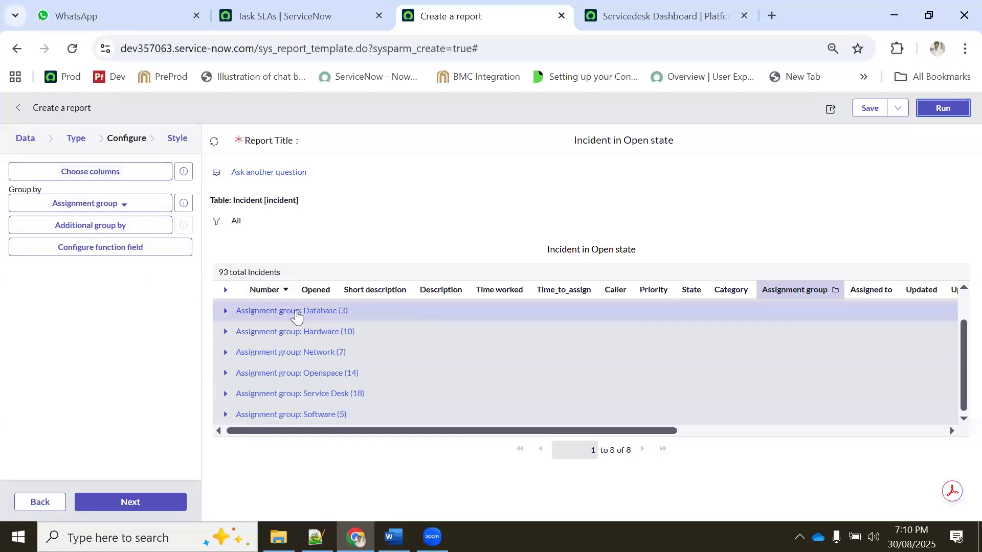
pyautogui.scroll(1, 296, 315)
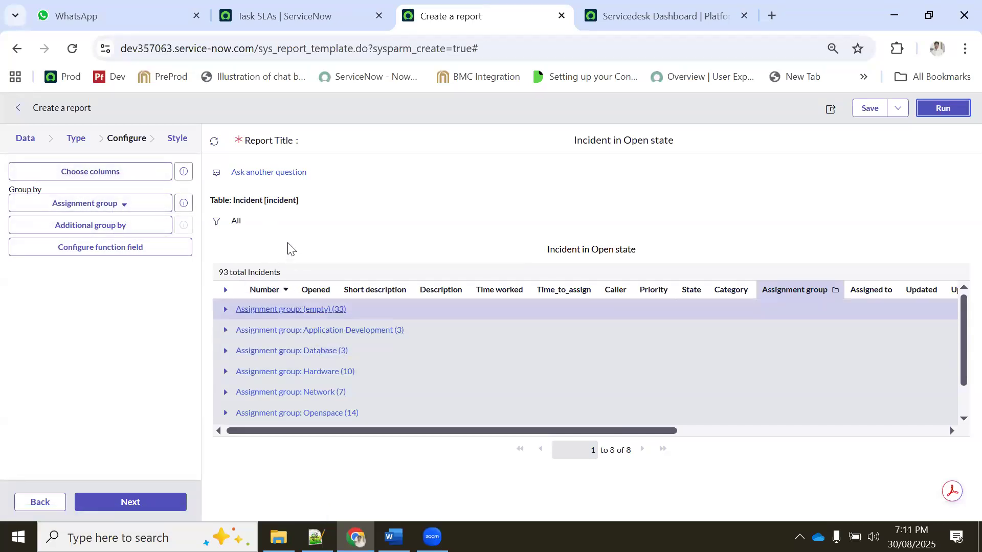
# Clear the visualization filter, change the report type to Bar, and run it to inspect incidents per assignment group.
pyautogui.click(74, 141)
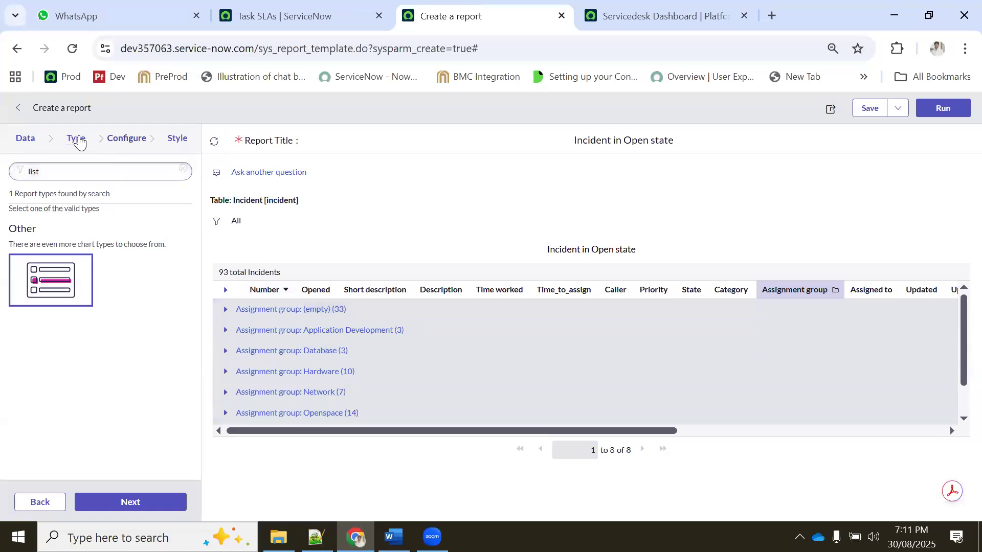
pyautogui.click(60, 171)
pyautogui.hotkey('ctrl', 'a')
pyautogui.press('BackSpace')
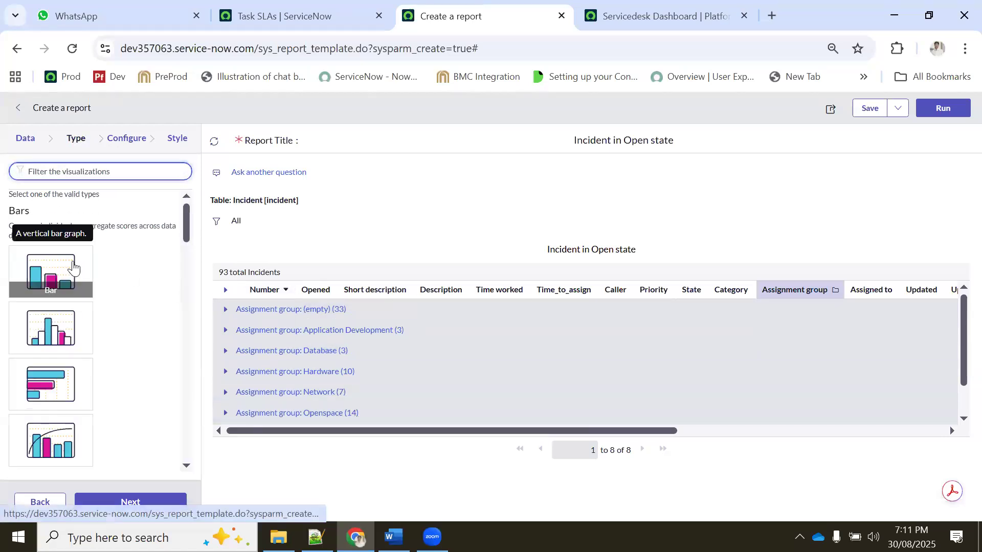
pyautogui.click(55, 270)
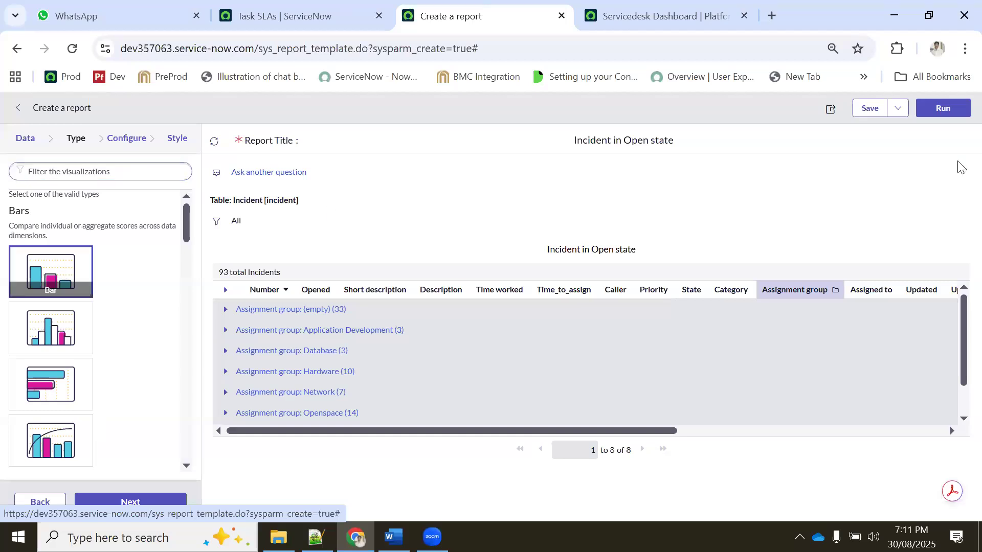
pyautogui.click(942, 108)
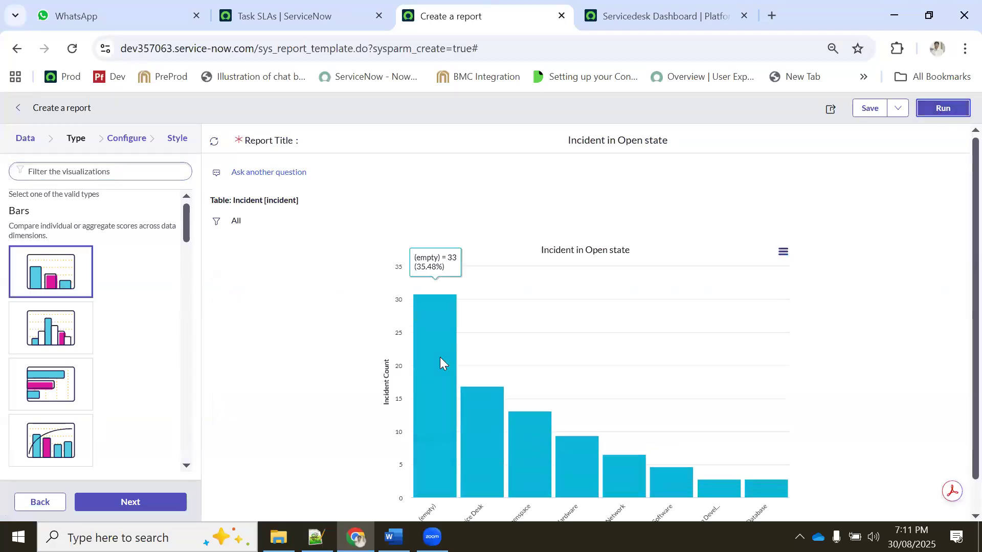
pyautogui.scroll(-1, 572, 303)
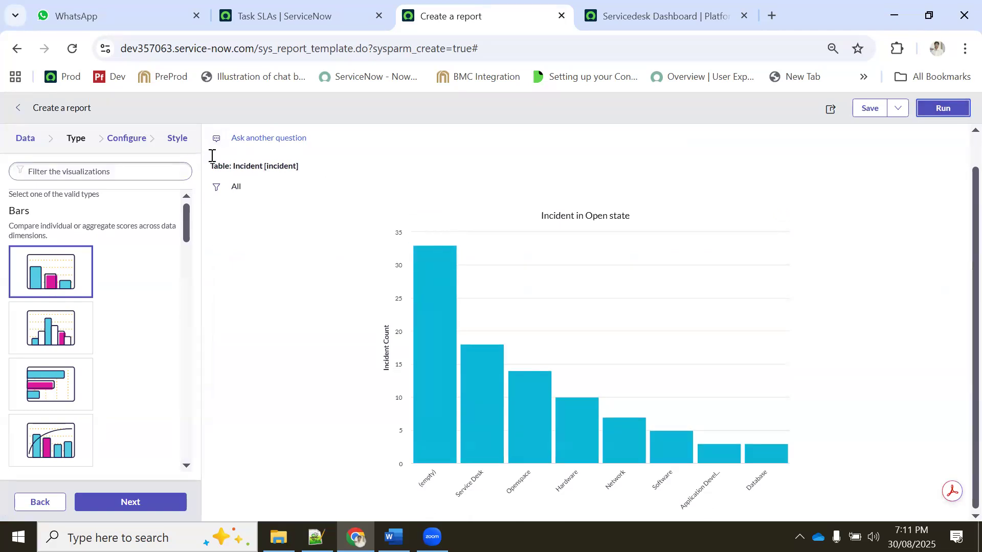
pyautogui.moveTo(475, 441)
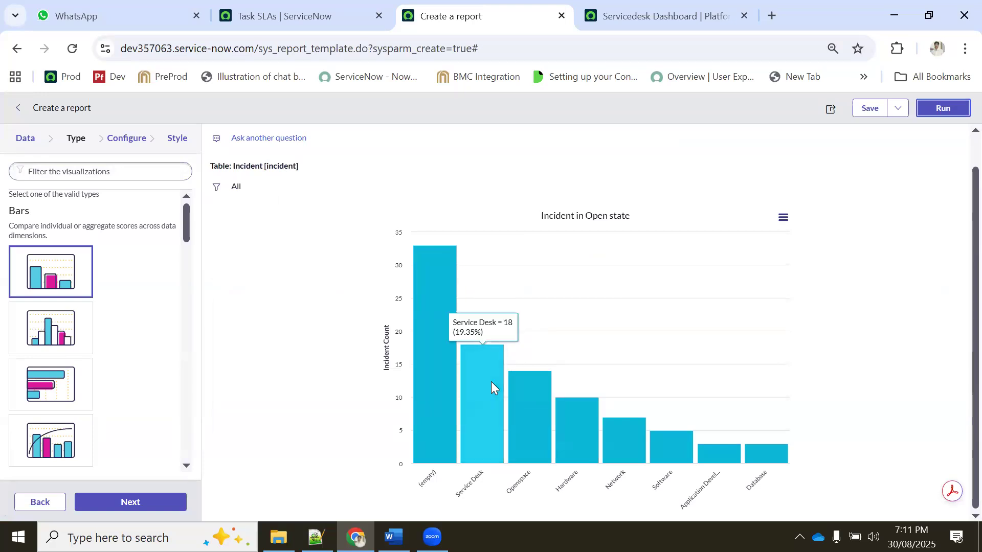
pyautogui.moveTo(547, 399)
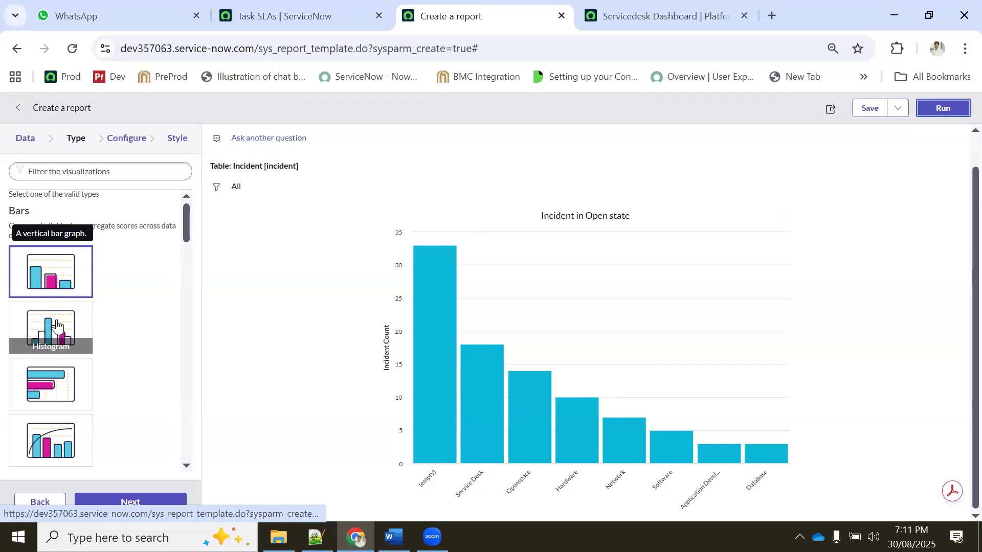
# Change the report type to Donut and run it to inspect each assignment group's share of incidents.
pyautogui.scroll(-4, 51, 327)
pyautogui.scroll(-2, 66, 374)
pyautogui.scroll(-1, 70, 366)
pyautogui.scroll(2, 69, 327)
pyautogui.click(54, 251)
pyautogui.click(943, 108)
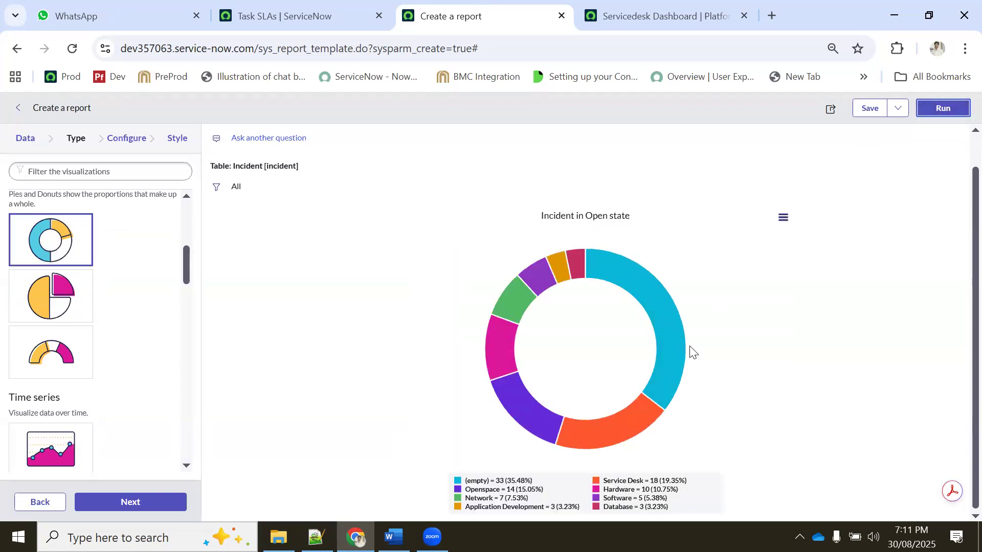
pyautogui.moveTo(588, 431)
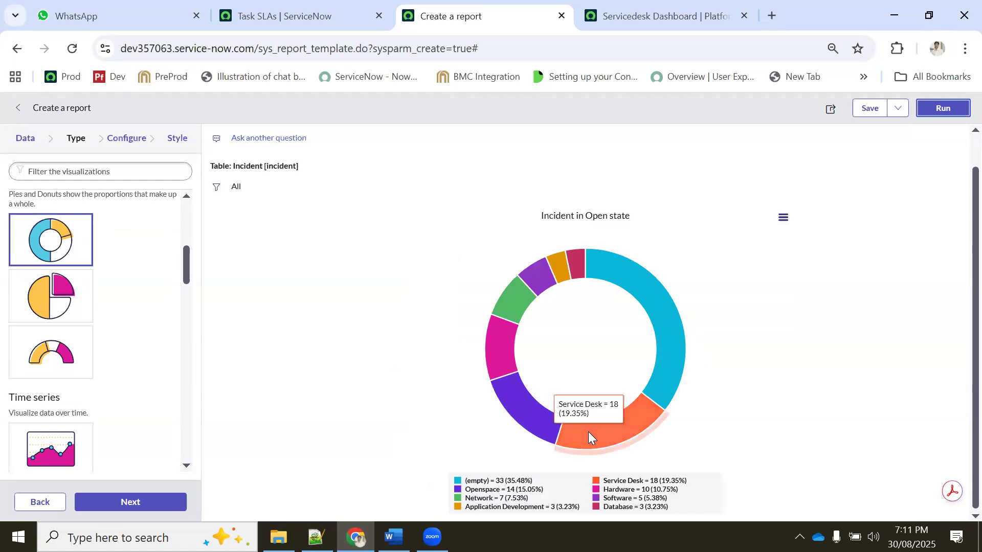
# Turn on data labels in the donut chart's style settings and run the report.
pyautogui.moveTo(658, 298)
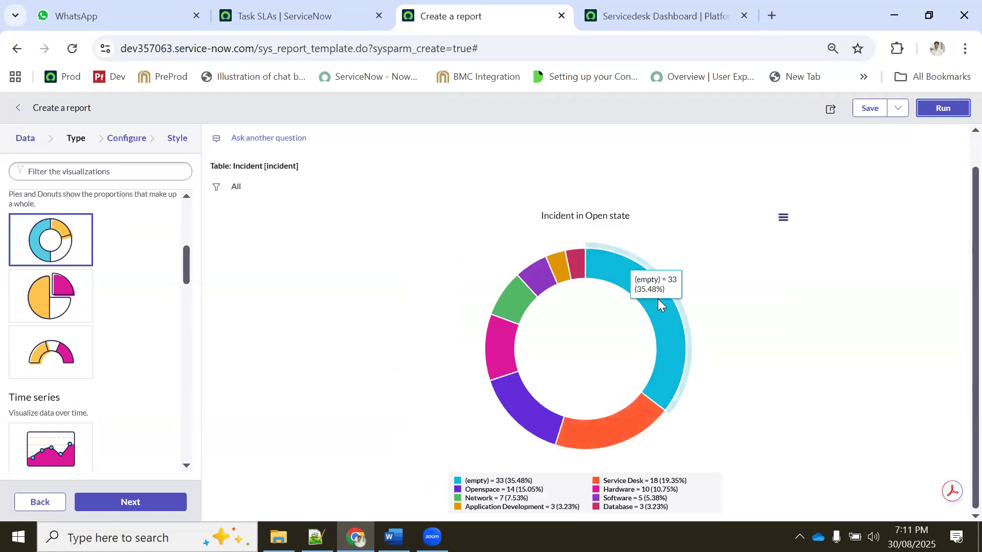
pyautogui.moveTo(500, 304)
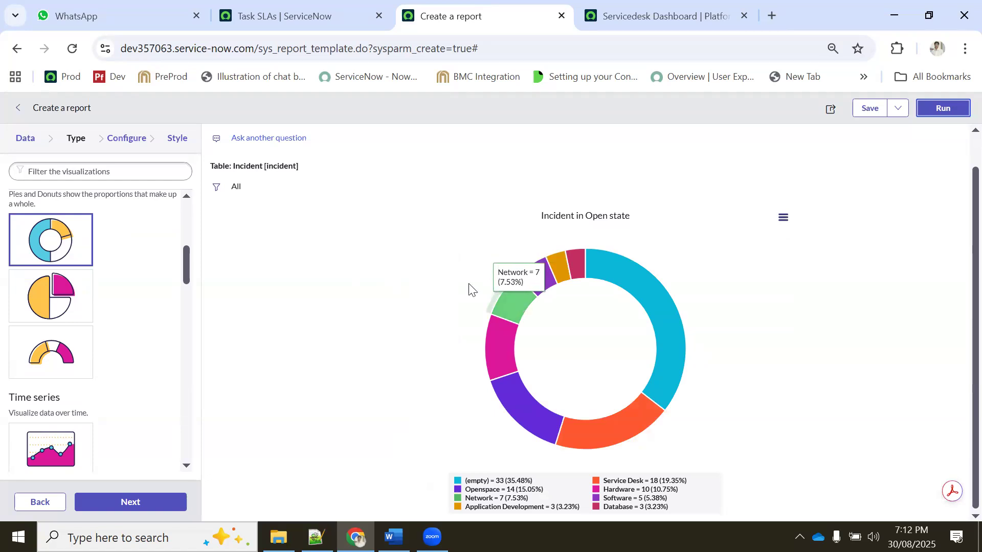
pyautogui.click(173, 149)
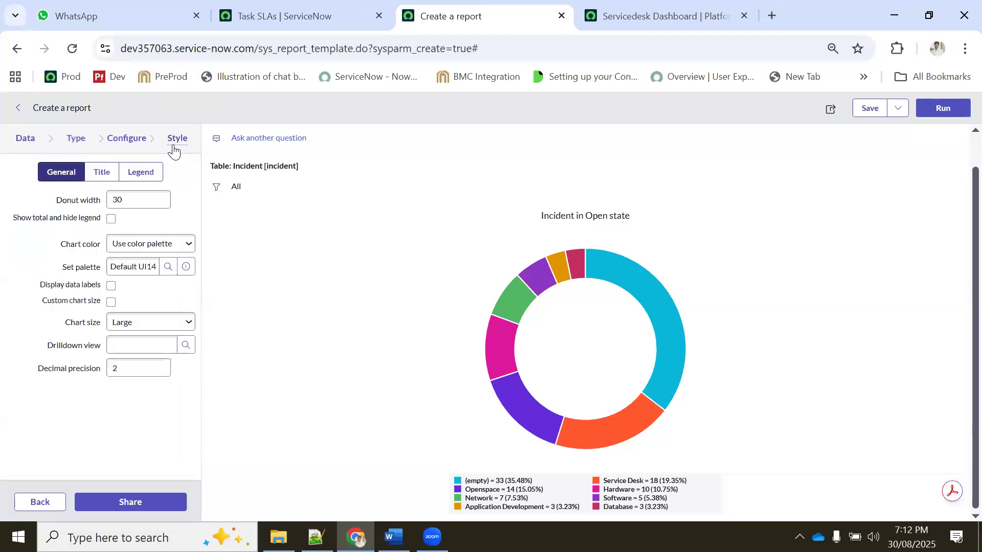
pyautogui.click(110, 286)
pyautogui.click(935, 114)
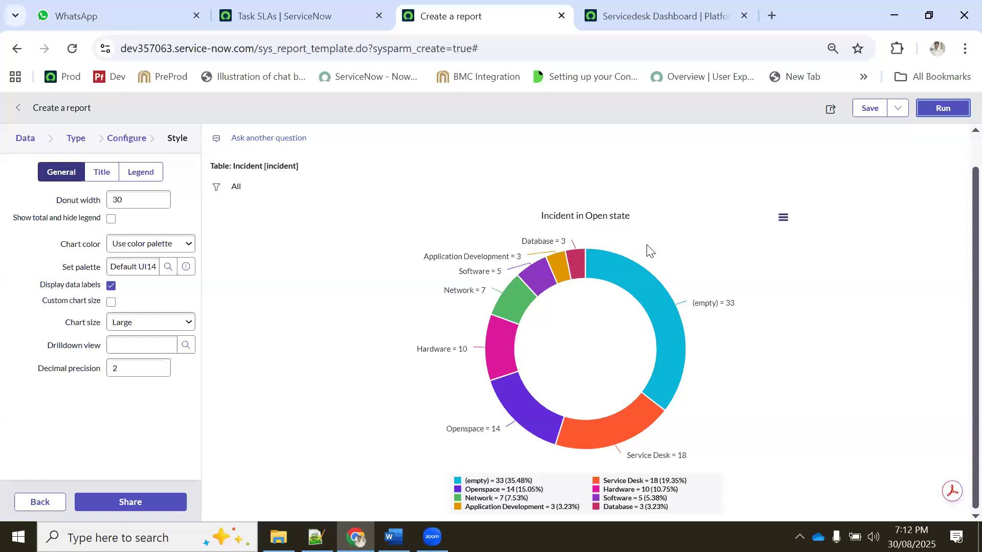
# Set the donut's chart color to Use several colors and rerun the report.
pyautogui.click(163, 247)
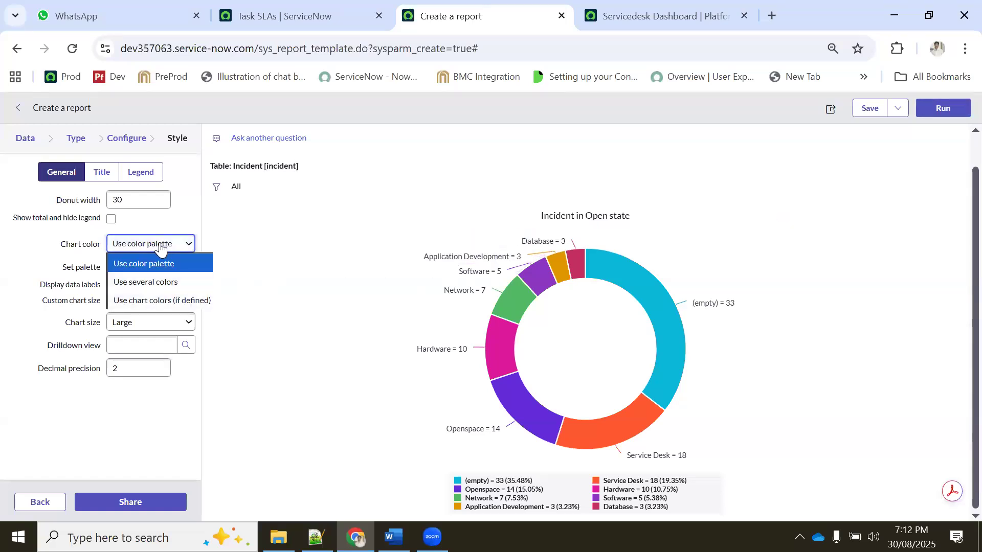
pyautogui.click(156, 282)
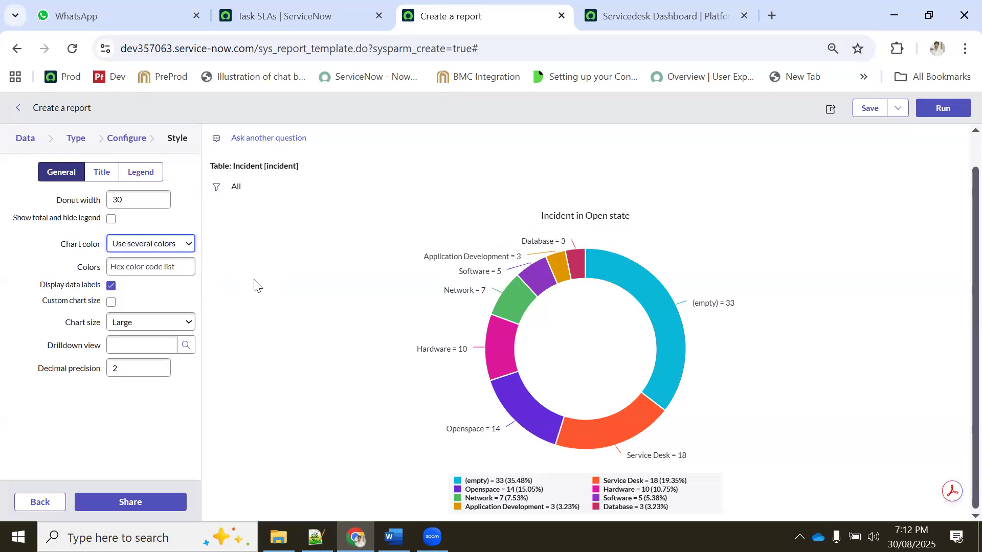
pyautogui.click(942, 109)
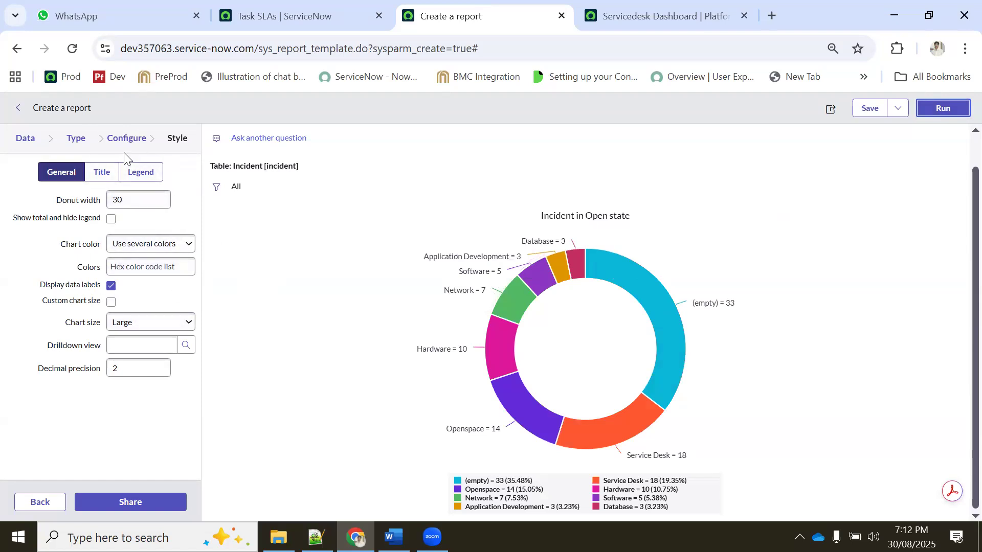
# Change the report type to the Column time series and run it.
pyautogui.click(75, 143)
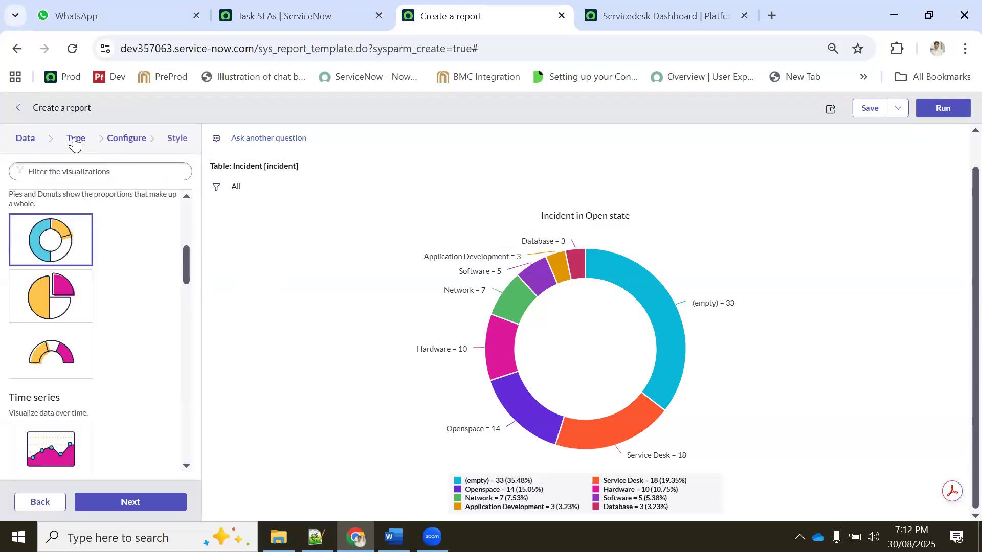
pyautogui.scroll(-1, 61, 358)
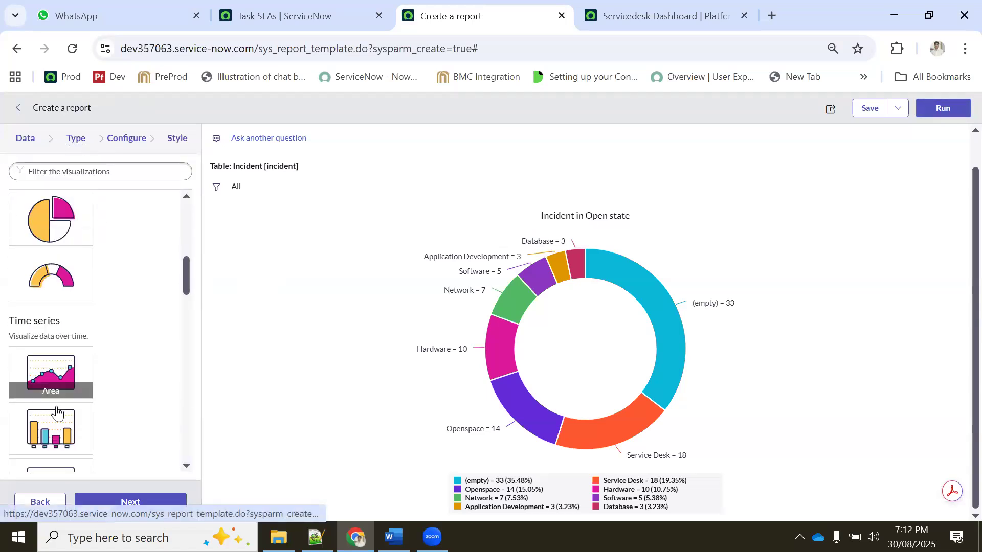
pyautogui.click(51, 426)
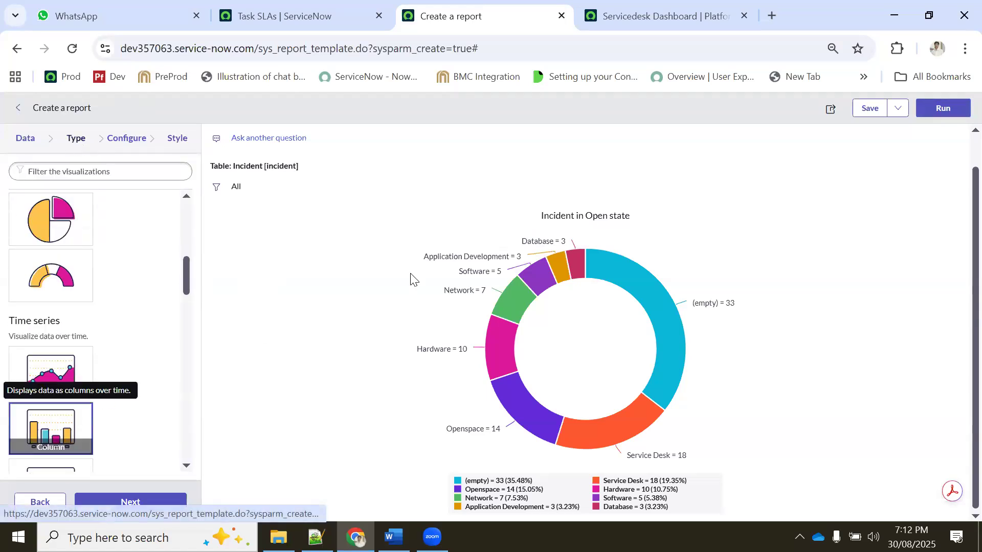
pyautogui.click(942, 109)
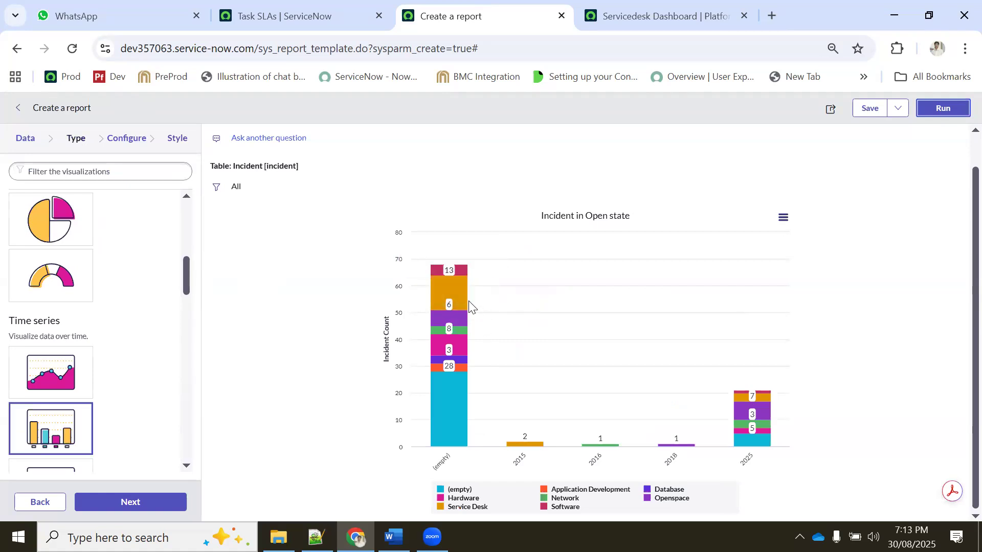
# Set the column chart's Trend by field to Created and run the report.
pyautogui.click(123, 147)
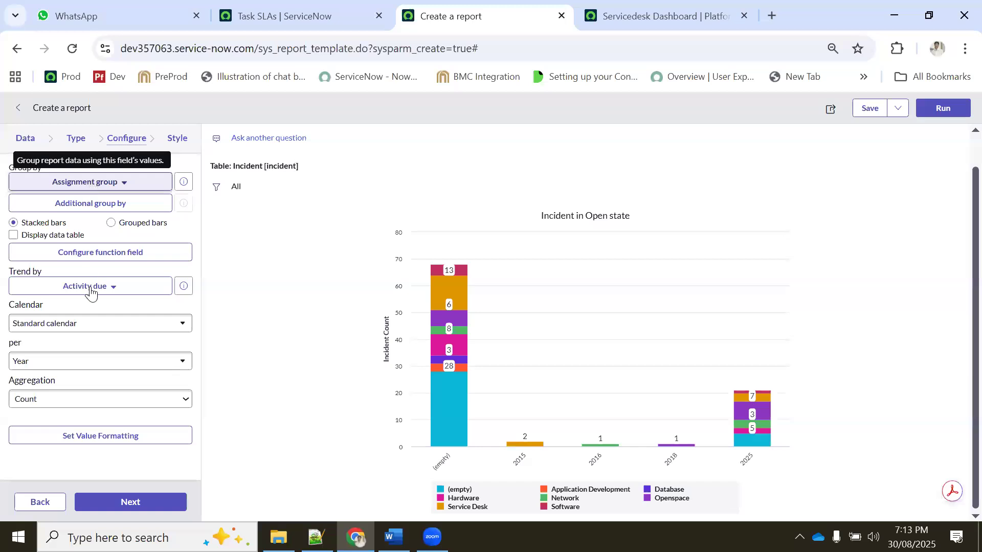
pyautogui.click(109, 290)
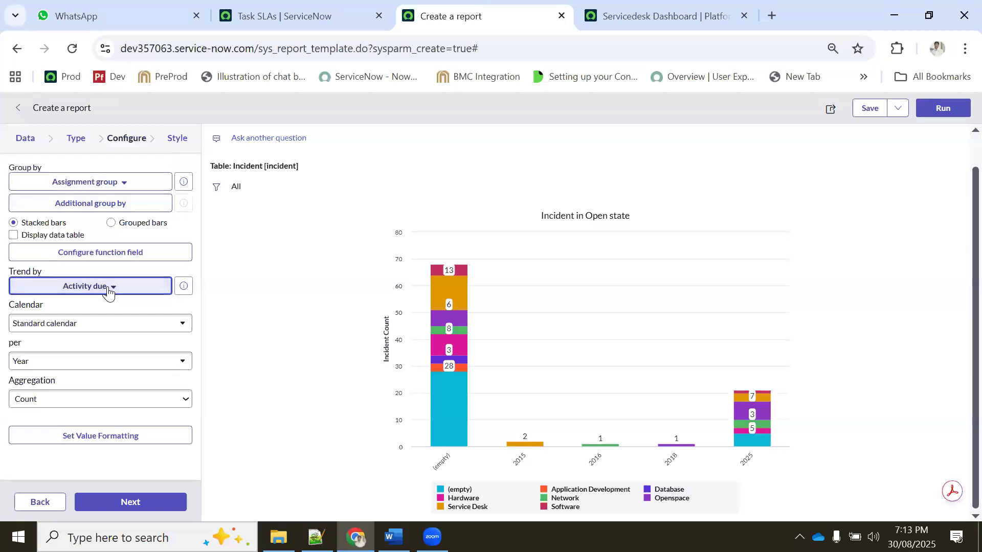
pyautogui.write('crea')
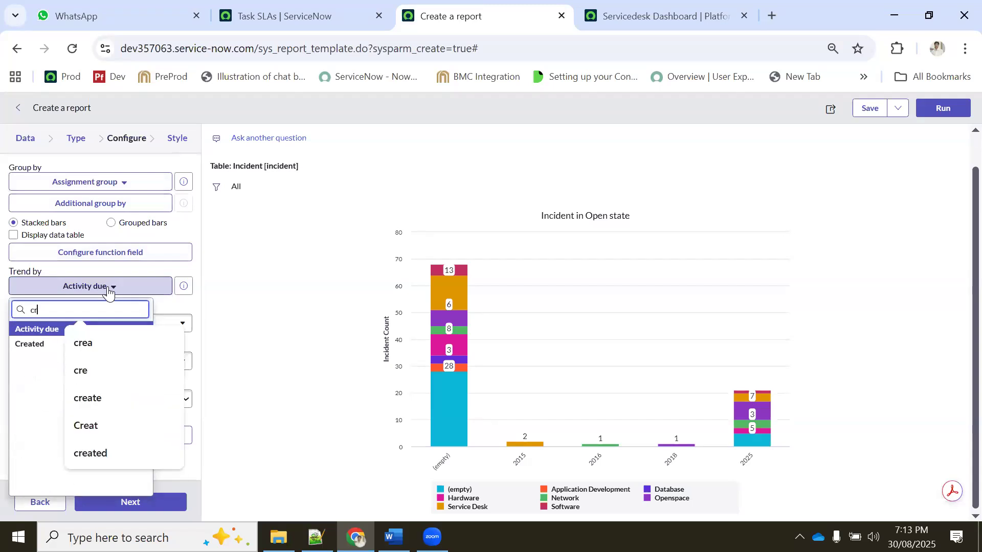
pyautogui.click(27, 339)
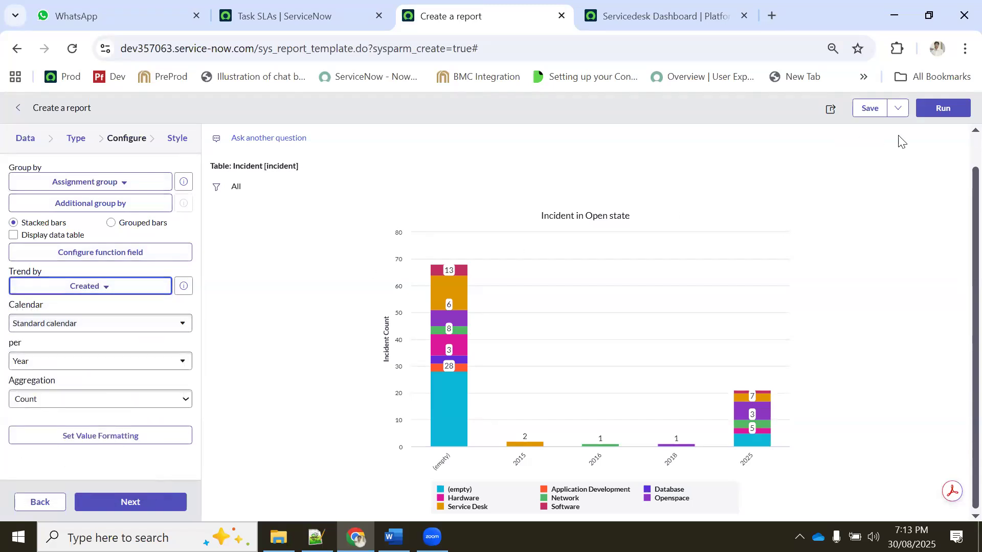
pyautogui.click(943, 107)
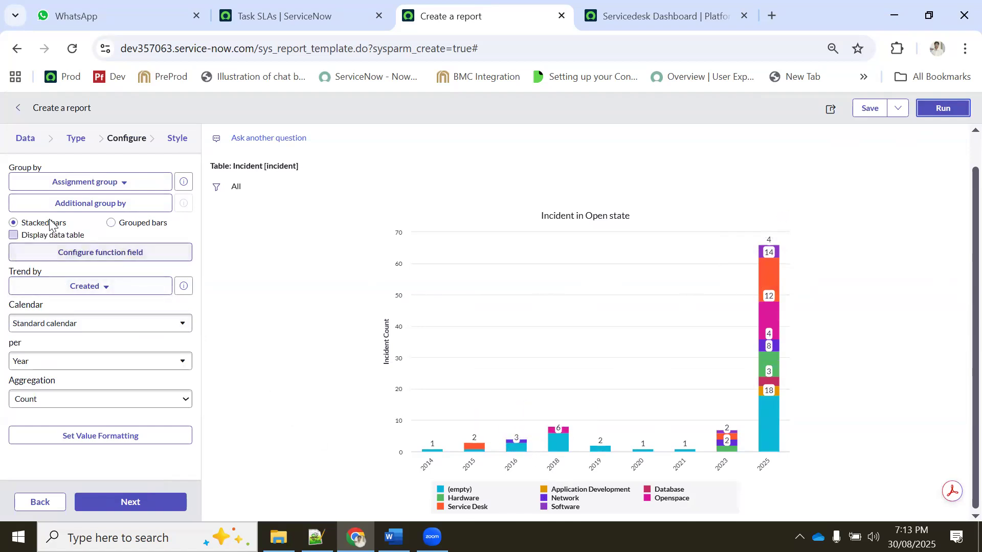
# Display the data table beneath the column chart, run the report, and review the yearly totals and percentages.
pyautogui.click(38, 233)
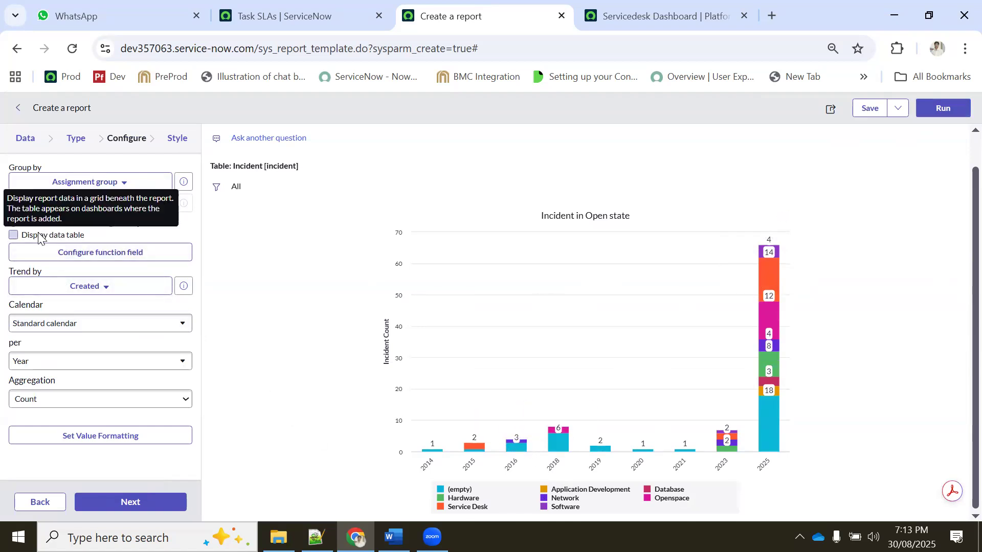
pyautogui.click(940, 109)
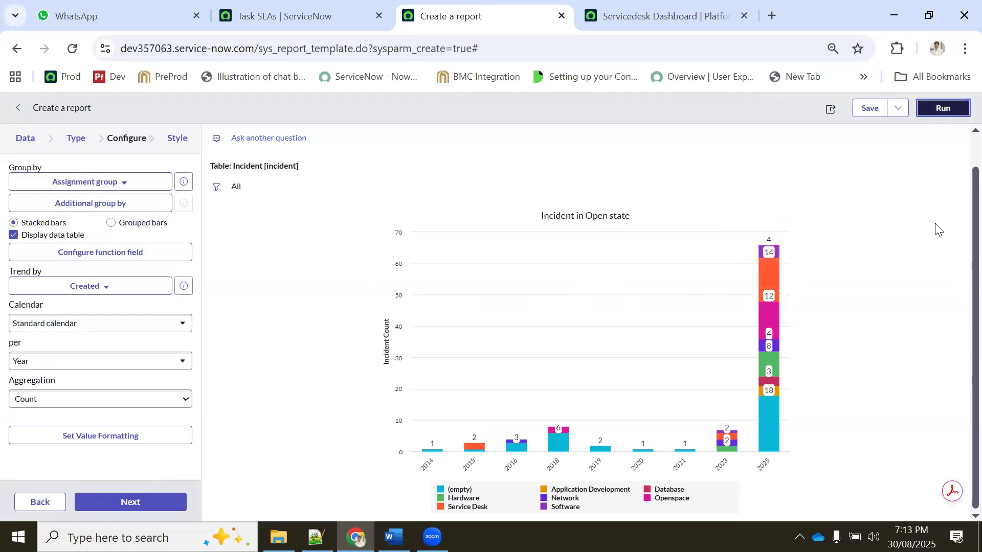
pyautogui.scroll(-10, 949, 301)
pyautogui.scroll(5, 548, 294)
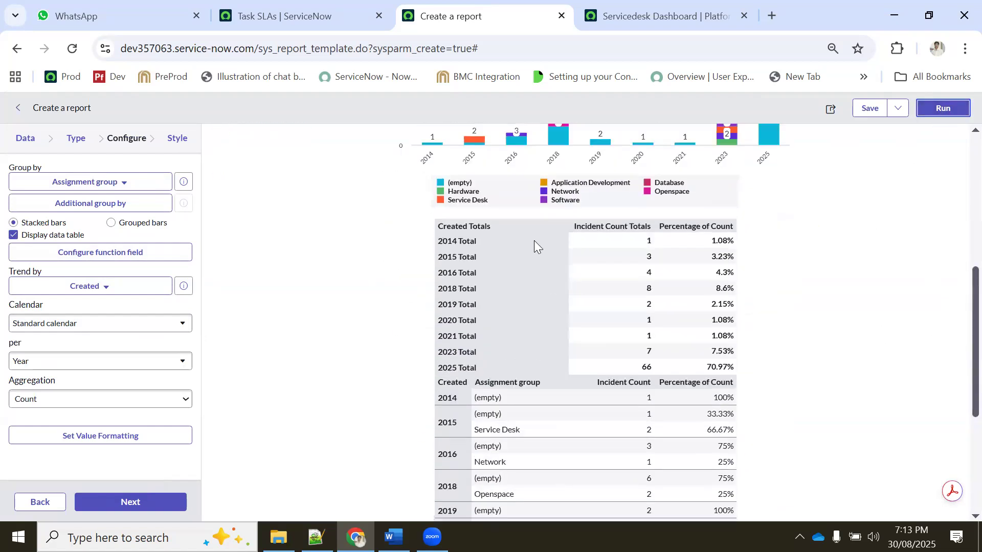
pyautogui.moveTo(442, 241); pyautogui.dragTo(581, 240)
pyautogui.moveTo(709, 241); pyautogui.dragTo(741, 235)
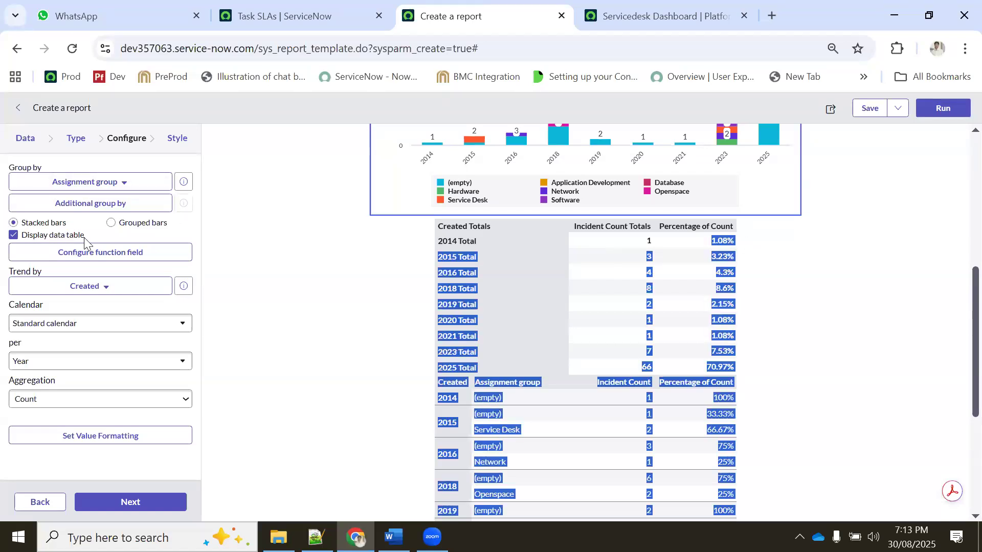
pyautogui.click(818, 318)
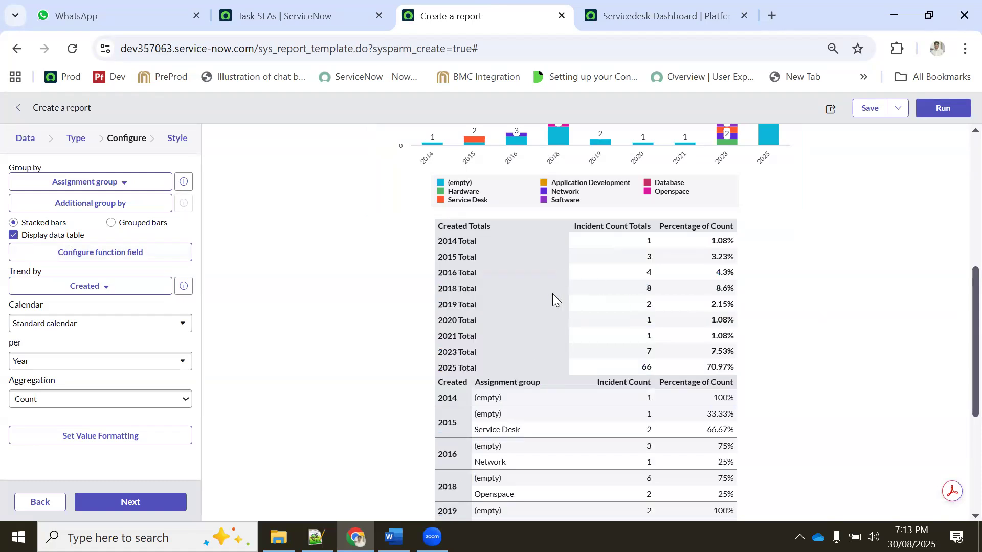
# Hide the data table, rerun the report, and check the interval choices for the Created trend.
pyautogui.click(14, 236)
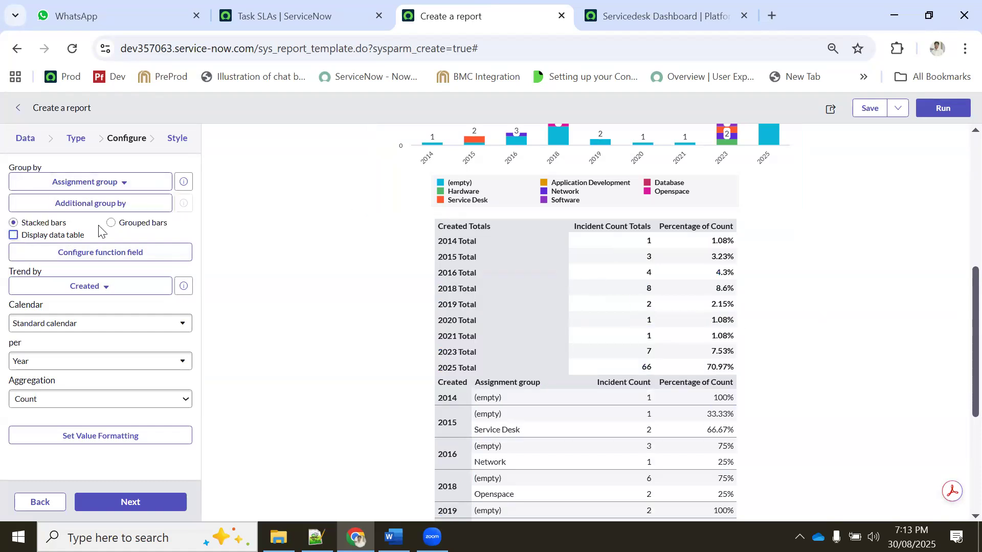
pyautogui.click(951, 115)
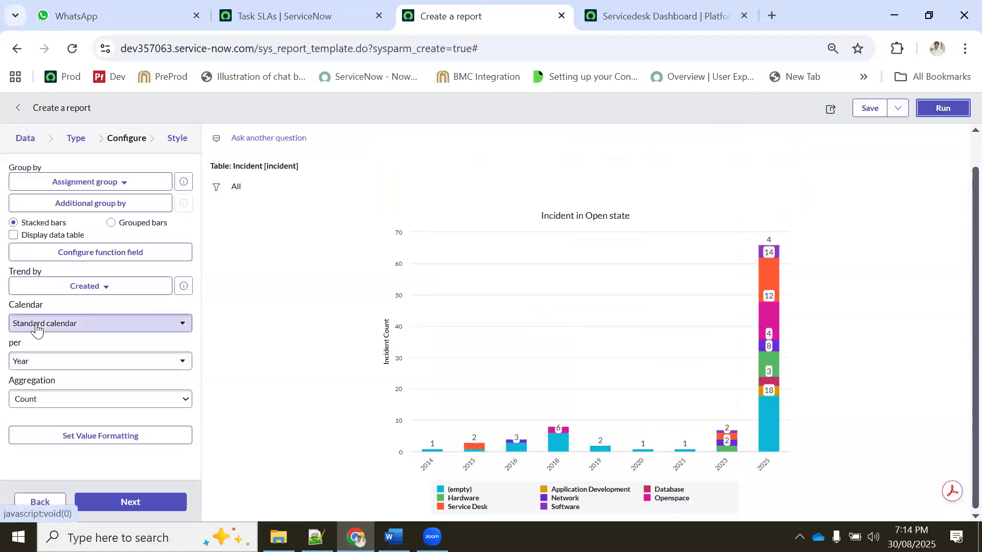
pyautogui.click(30, 364)
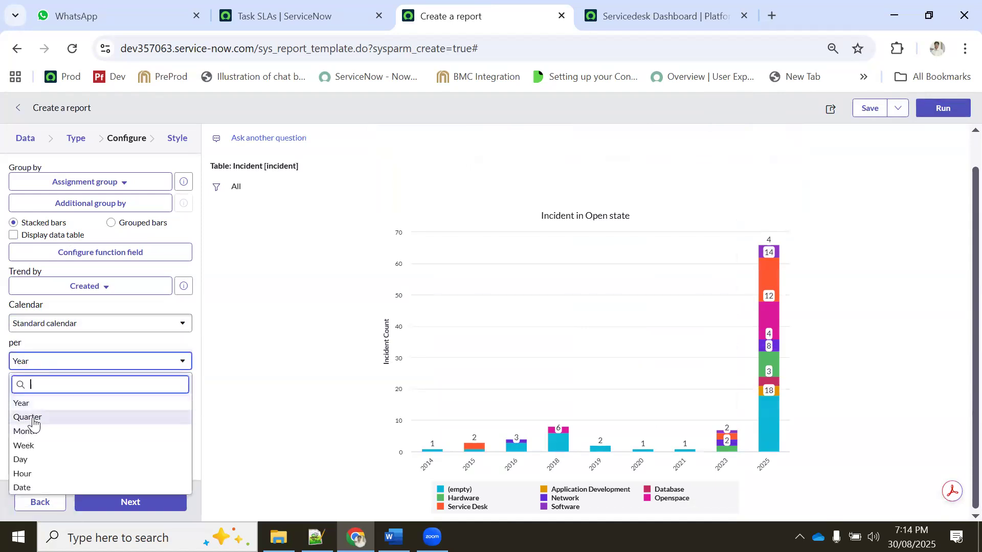
pyautogui.click(250, 318)
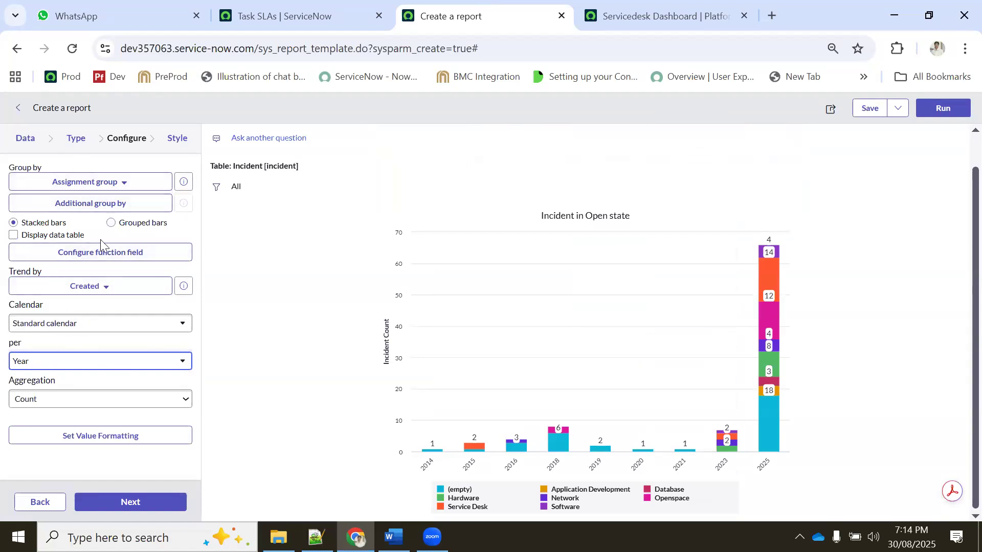
# Add Assigned to as an additional group-by field for the column report.
pyautogui.click(90, 204)
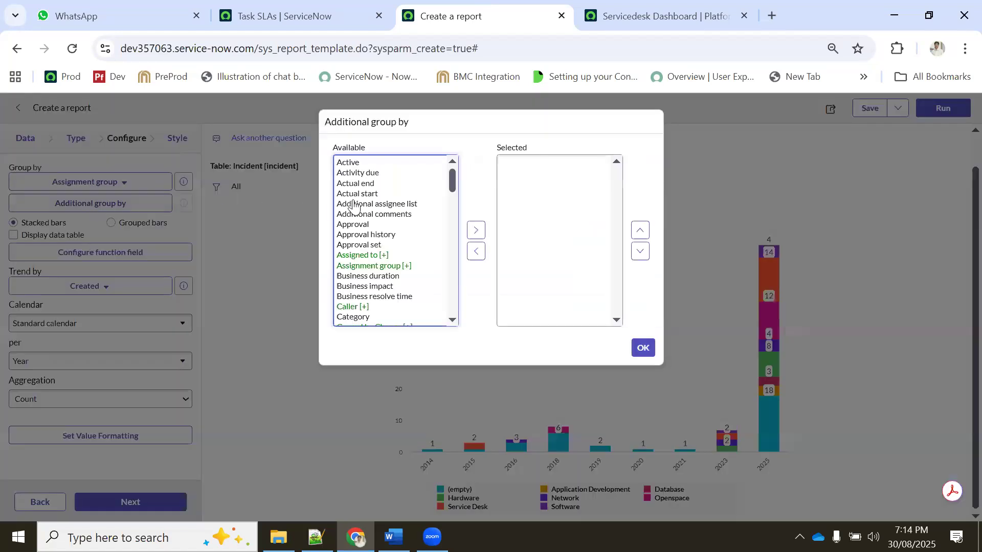
pyautogui.click(361, 174)
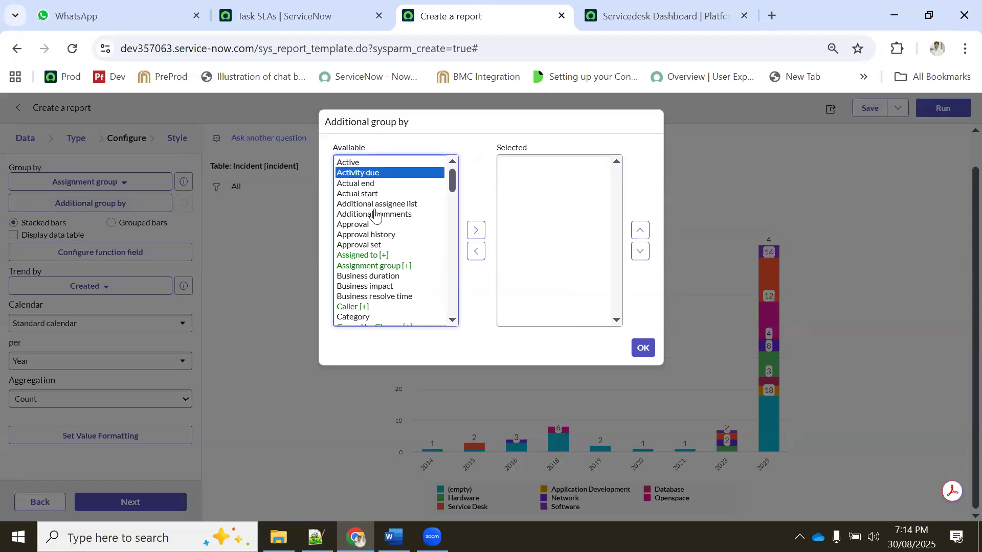
pyautogui.click(370, 286)
pyautogui.scroll(-3, 371, 276)
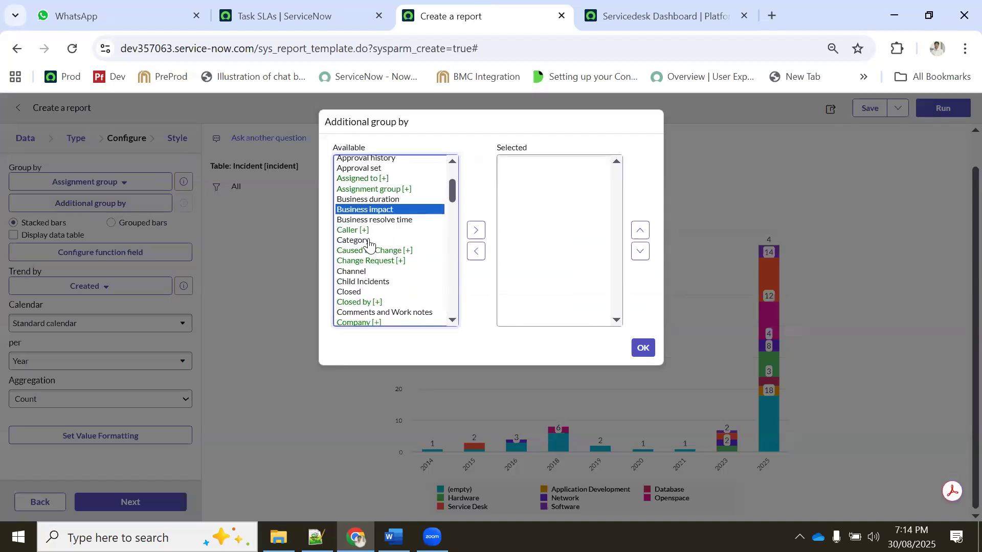
pyautogui.click(368, 272)
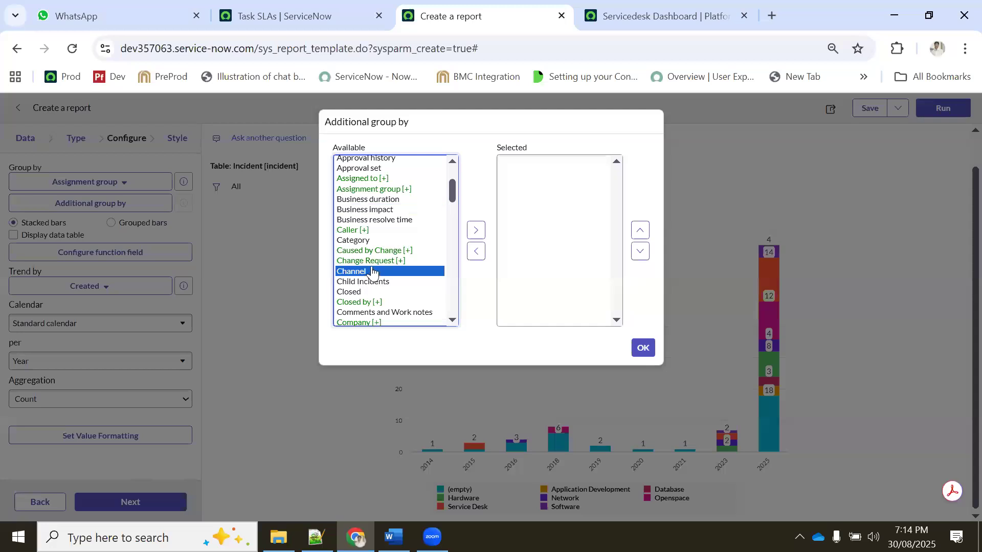
pyautogui.scroll(-3, 372, 271)
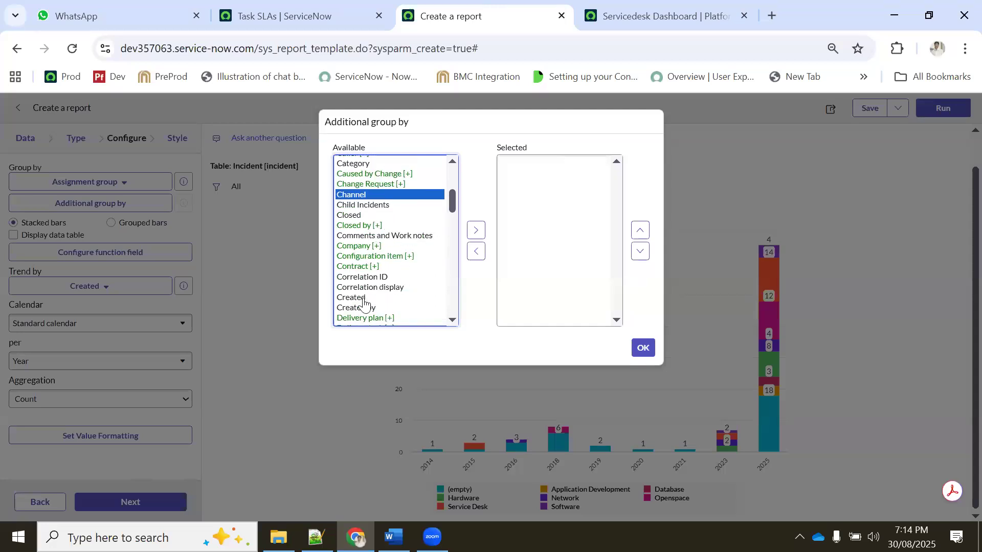
pyautogui.scroll(-6, 378, 287)
pyautogui.click(366, 239)
pyautogui.scroll(15, 378, 233)
pyautogui.click(368, 255)
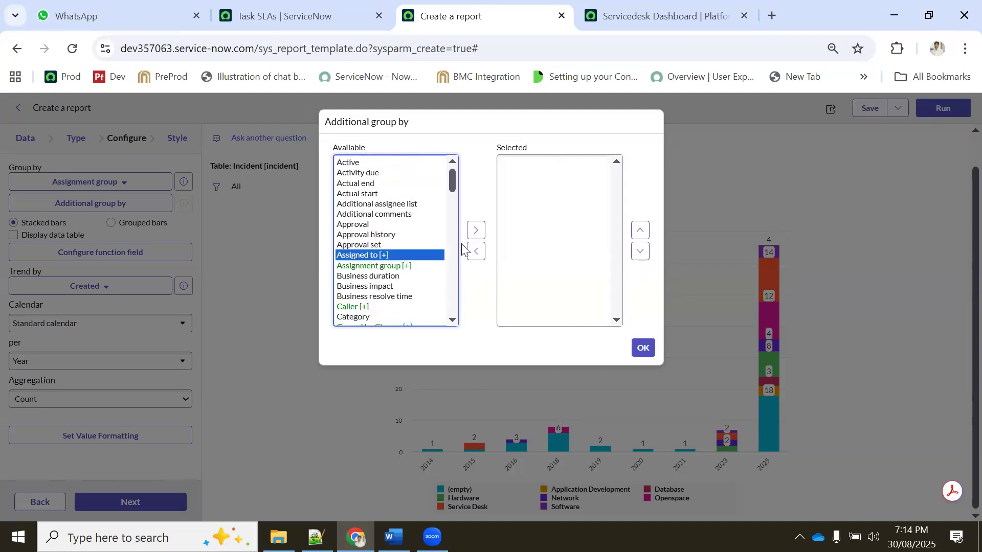
pyautogui.click(477, 241)
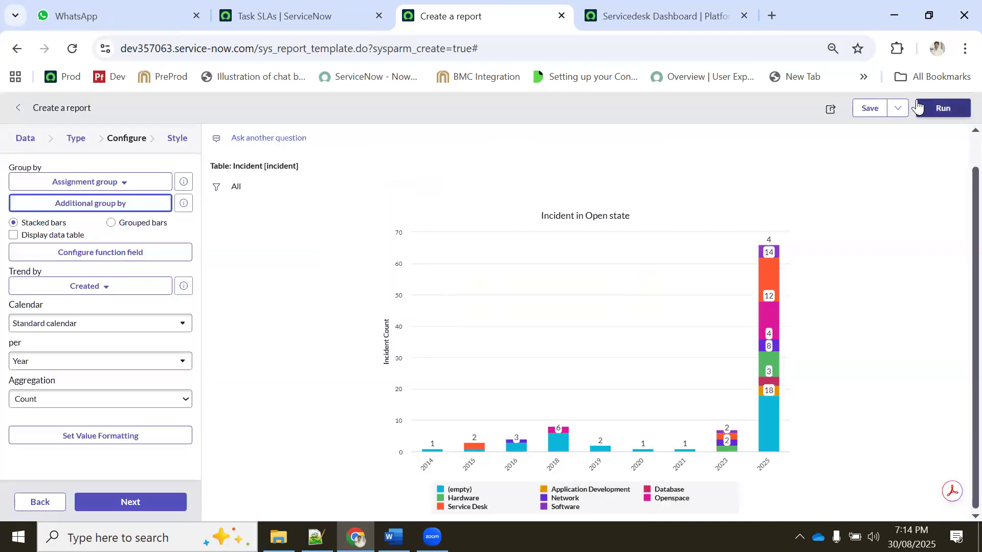
# Run the report and switch the chart's grouping to Assigned to.
pyautogui.click(940, 108)
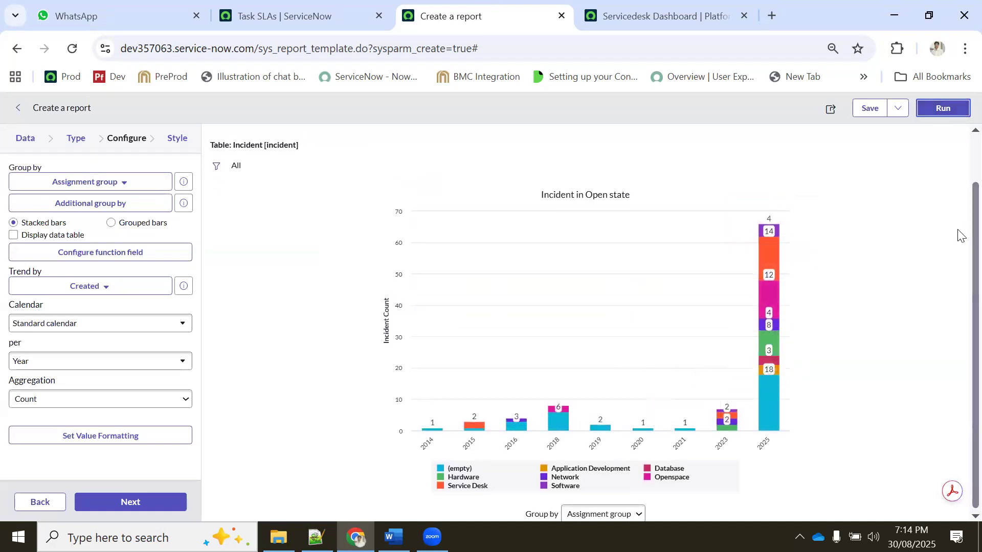
pyautogui.click(562, 516)
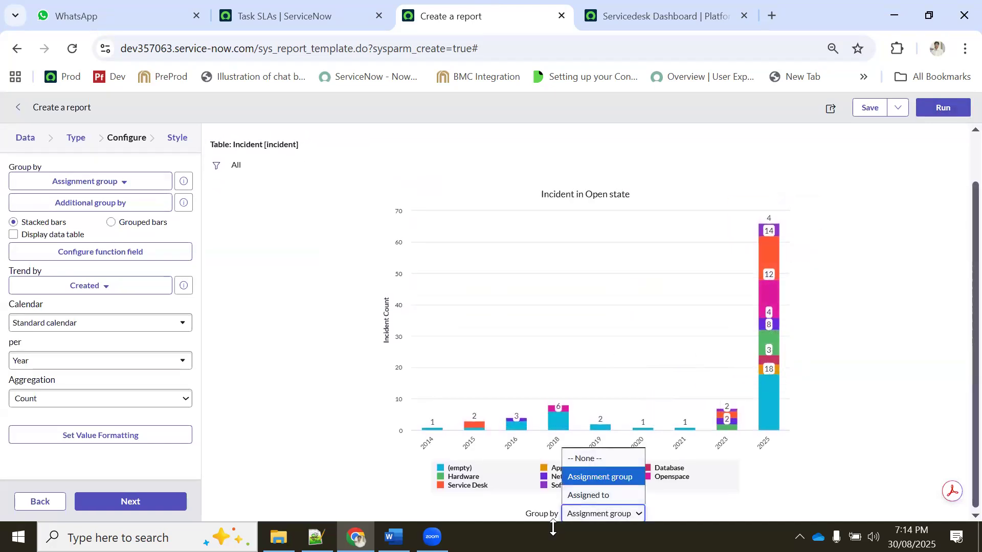
pyautogui.click(594, 493)
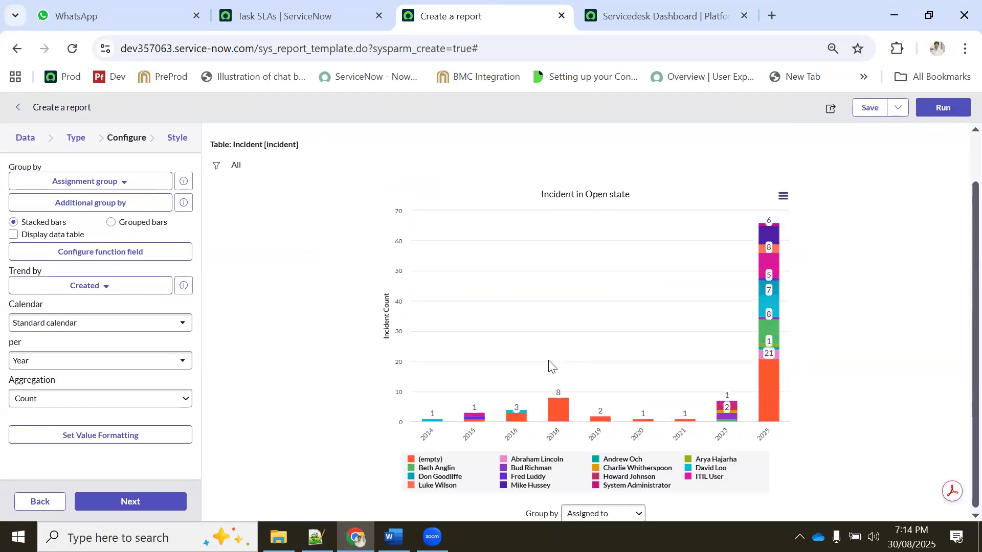
# Switch the column chart's displayed grouping back to Assignment group.
pyautogui.click(593, 512)
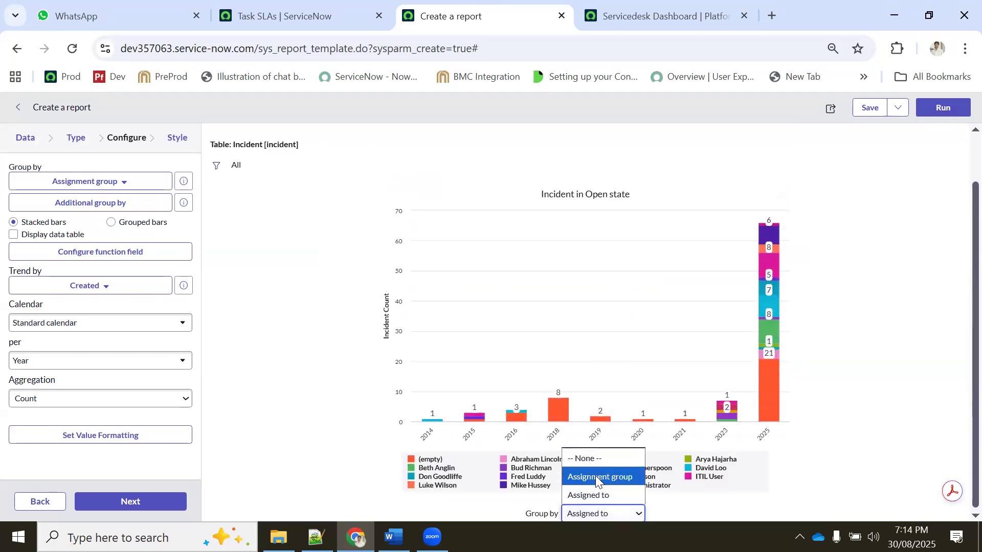
pyautogui.click(574, 476)
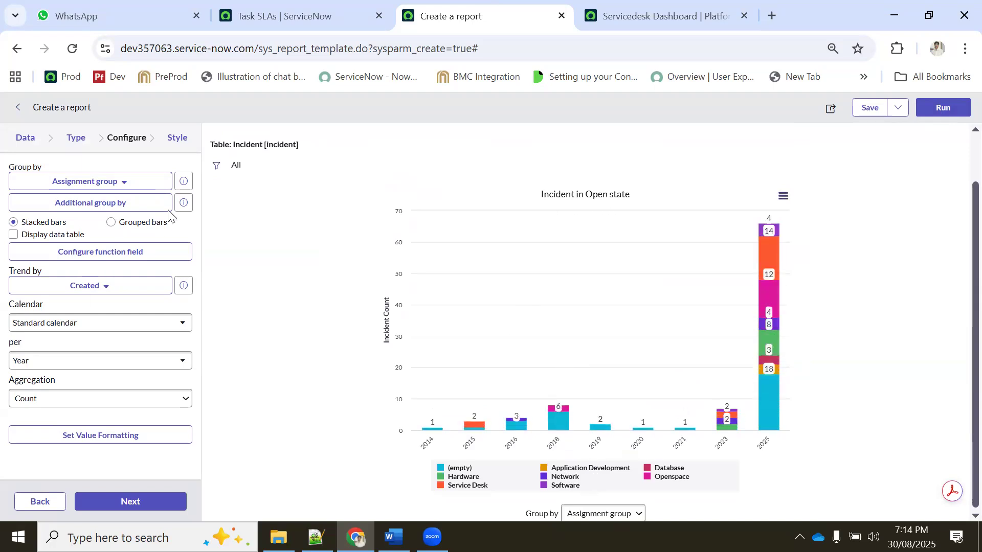
# Examine the available report visualization types, from bars, pies and time series to multidimensional, score and other charts.
pyautogui.click(75, 145)
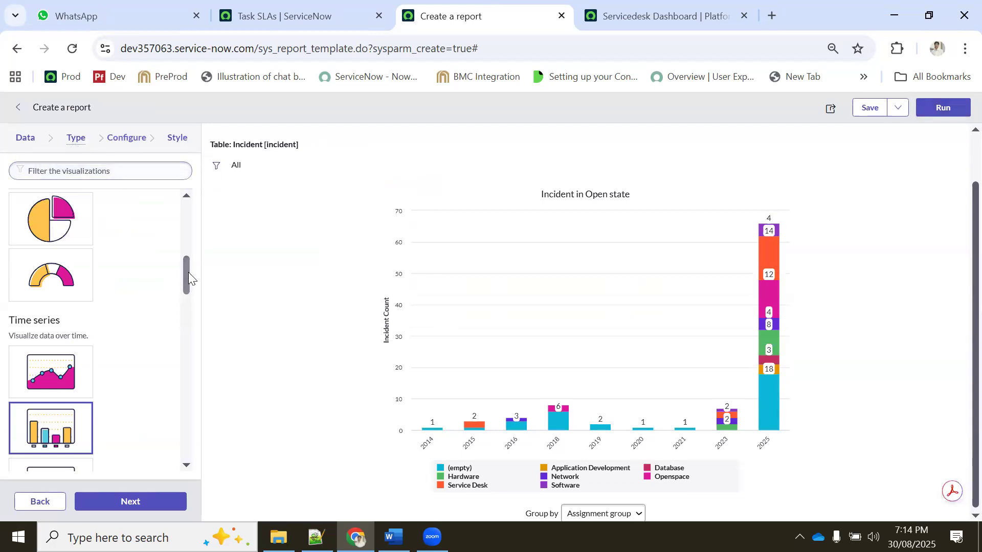
pyautogui.moveTo(188, 272); pyautogui.dragTo(185, 203)
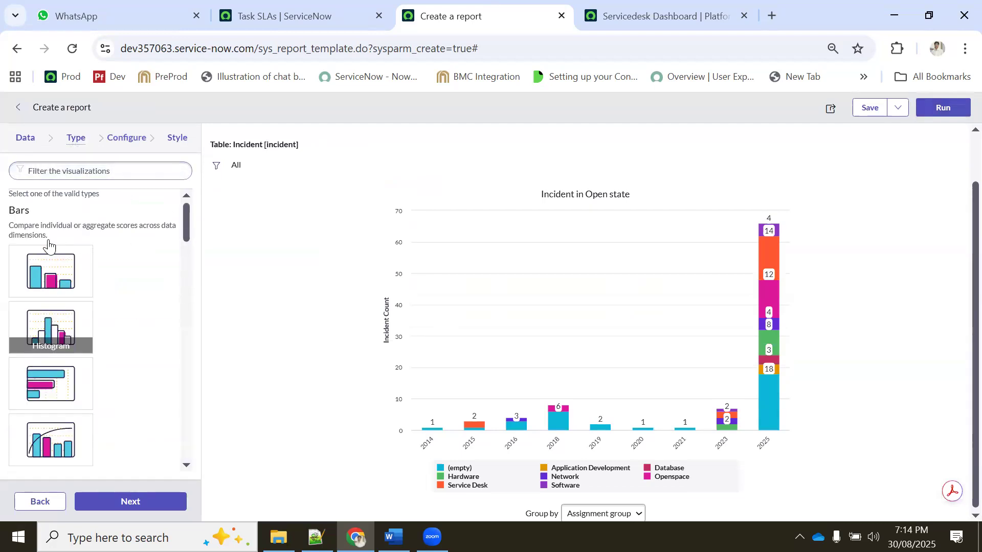
pyautogui.scroll(-8, 57, 365)
pyautogui.scroll(-6, 57, 366)
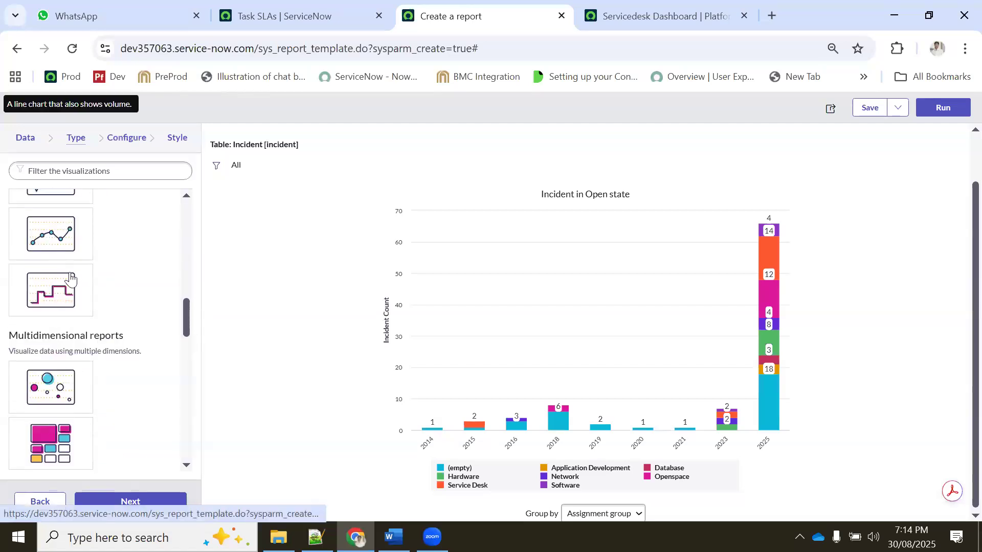
pyautogui.scroll(-8, 84, 301)
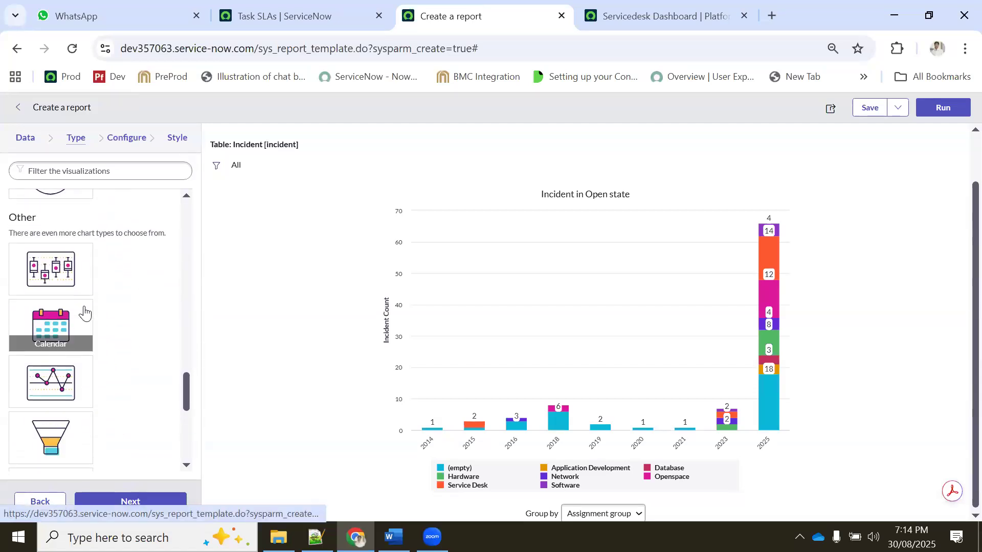
pyautogui.scroll(-2, 141, 366)
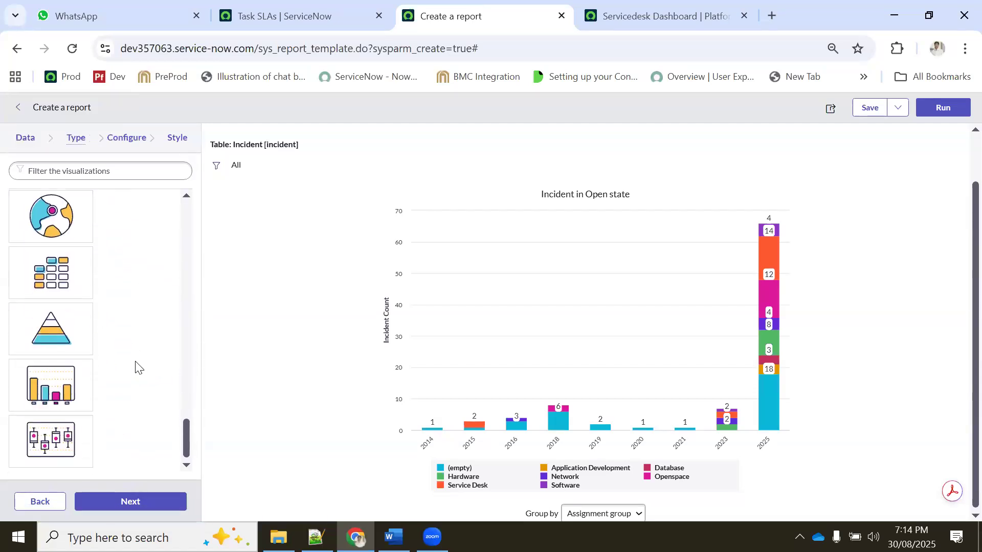
pyautogui.scroll(3, 83, 333)
pyautogui.scroll(3, 84, 332)
pyautogui.scroll(-5, 85, 322)
pyautogui.scroll(15, 156, 331)
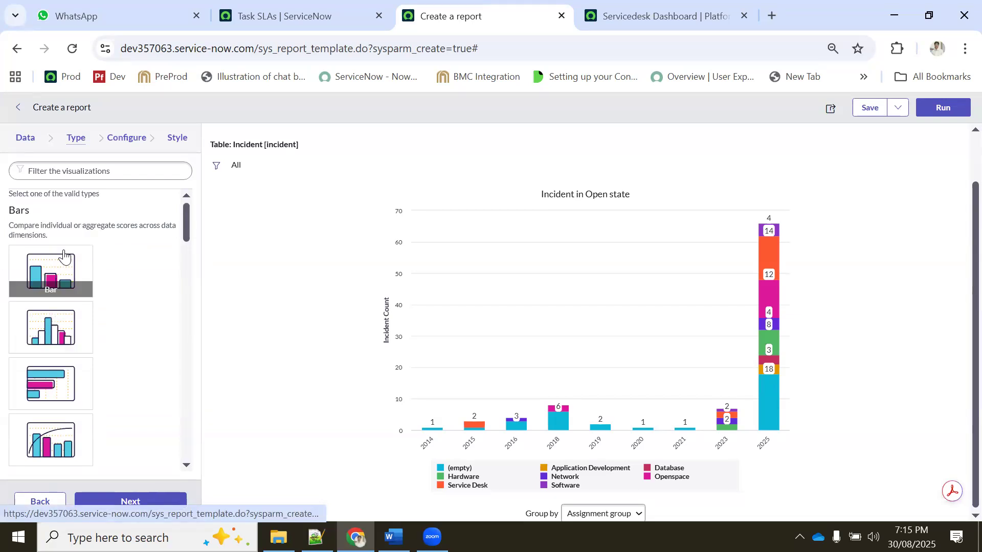
pyautogui.scroll(-3, 63, 276)
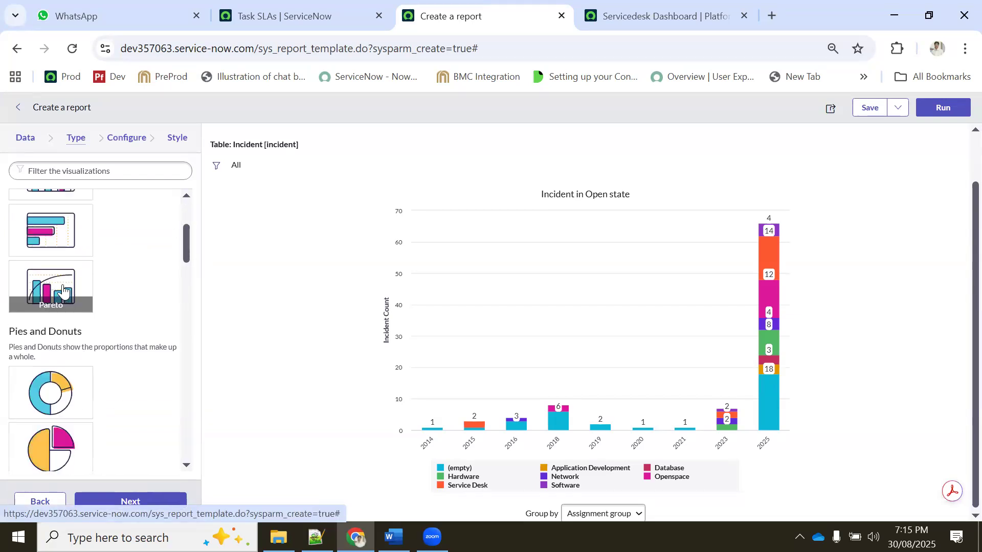
pyautogui.scroll(-3, 61, 287)
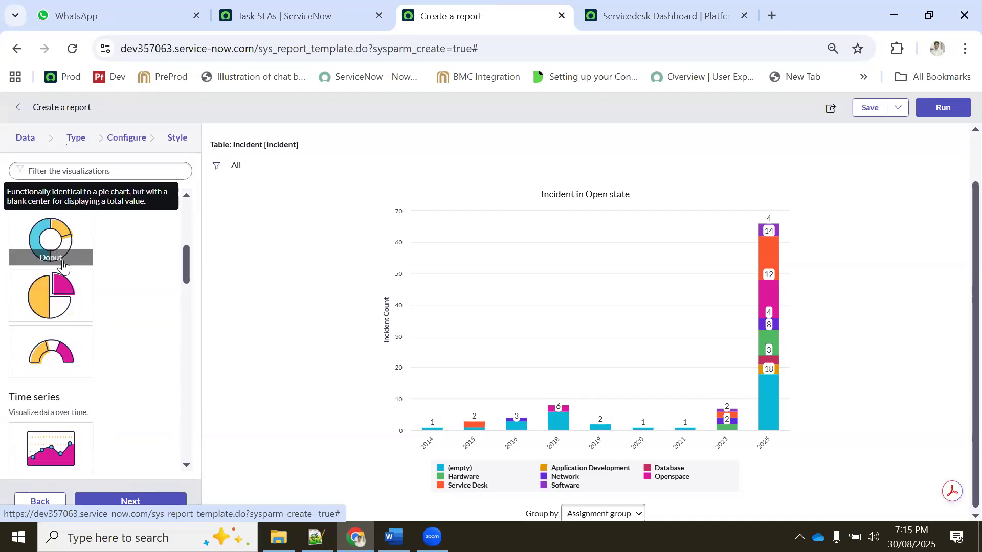
pyautogui.scroll(-5, 62, 263)
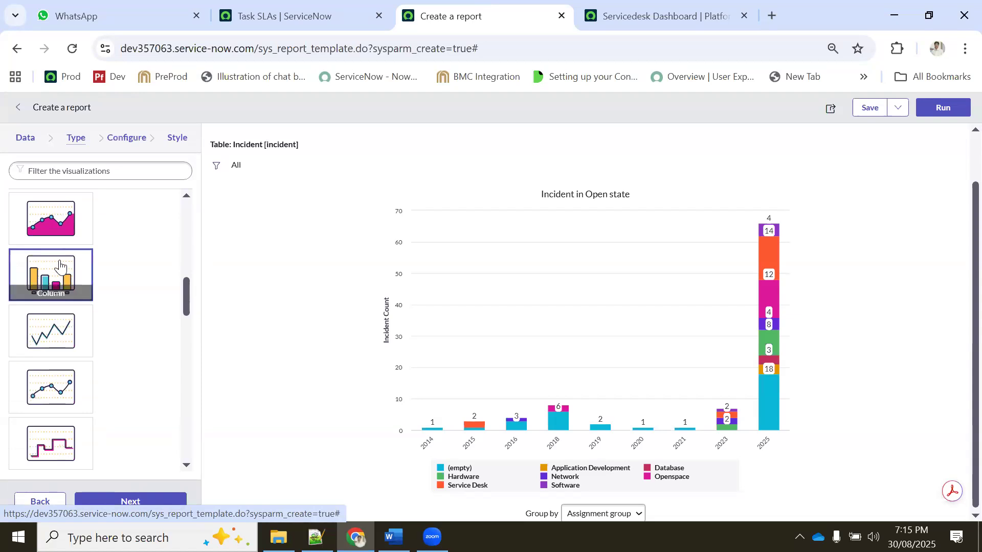
pyautogui.scroll(-2, 82, 286)
pyautogui.scroll(-6, 82, 302)
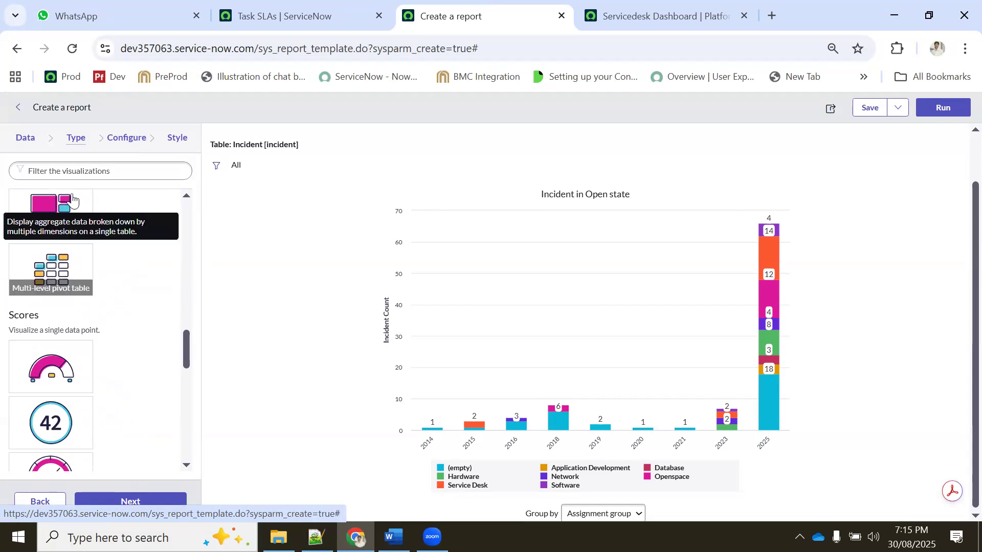
pyautogui.scroll(-4, 54, 210)
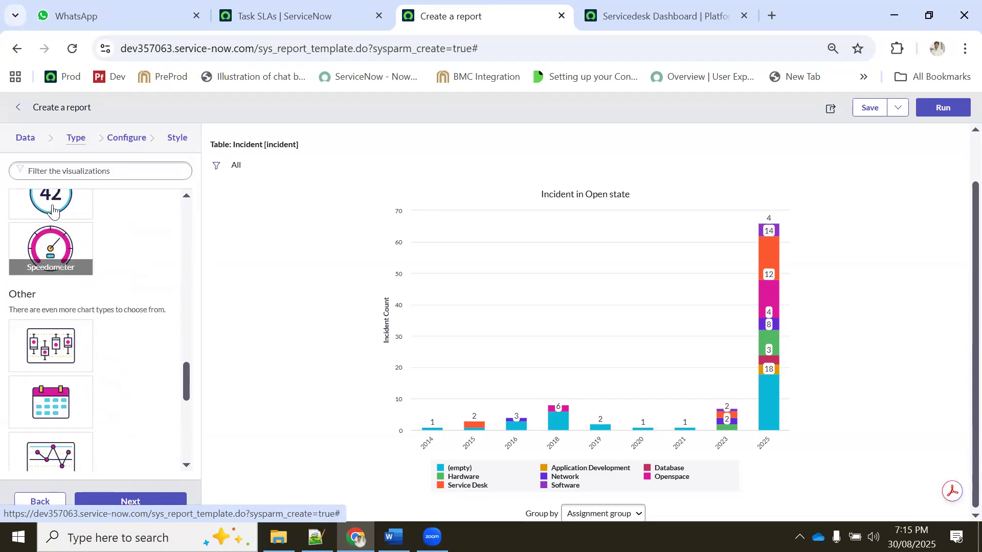
pyautogui.scroll(1, 54, 245)
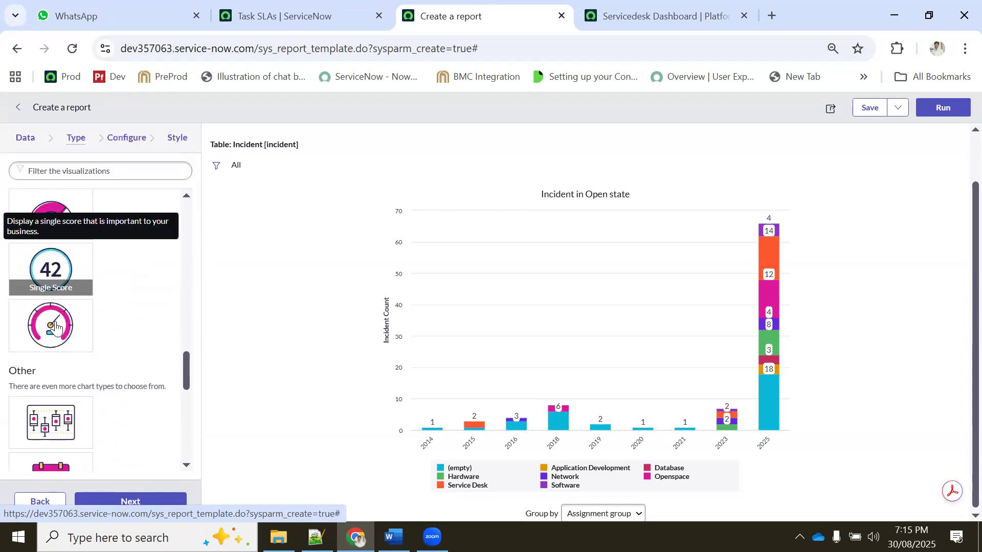
pyautogui.scroll(-2, 56, 327)
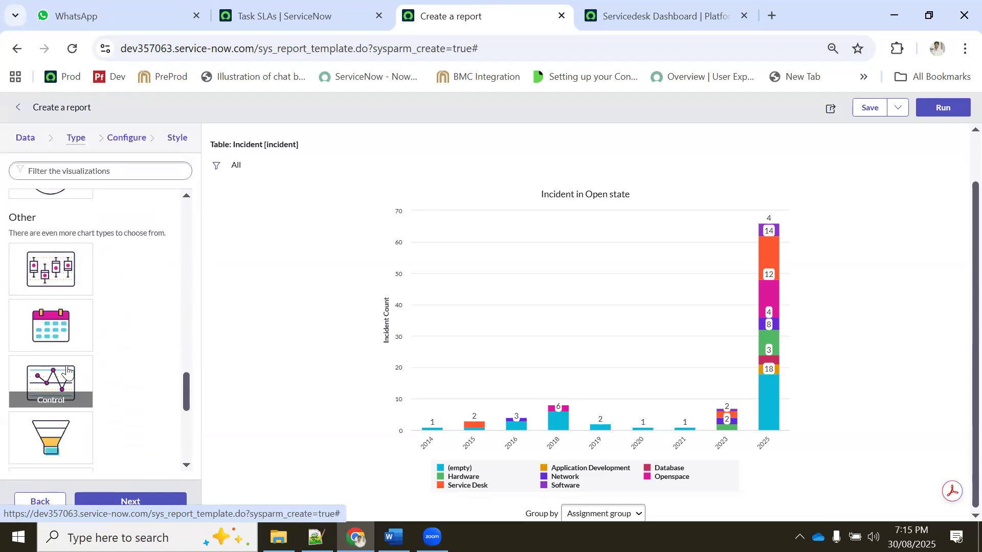
pyautogui.scroll(-3, 68, 371)
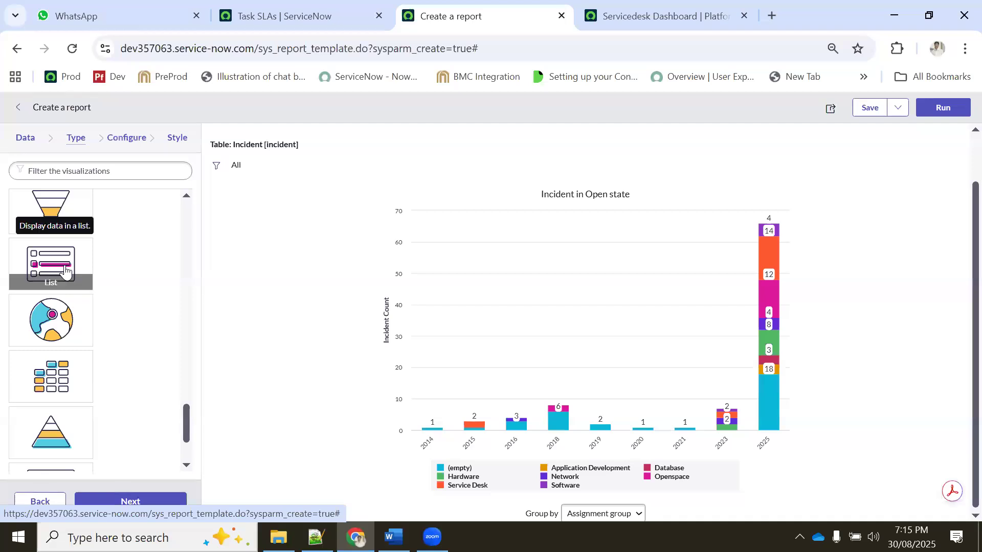
pyautogui.scroll(-1, 64, 279)
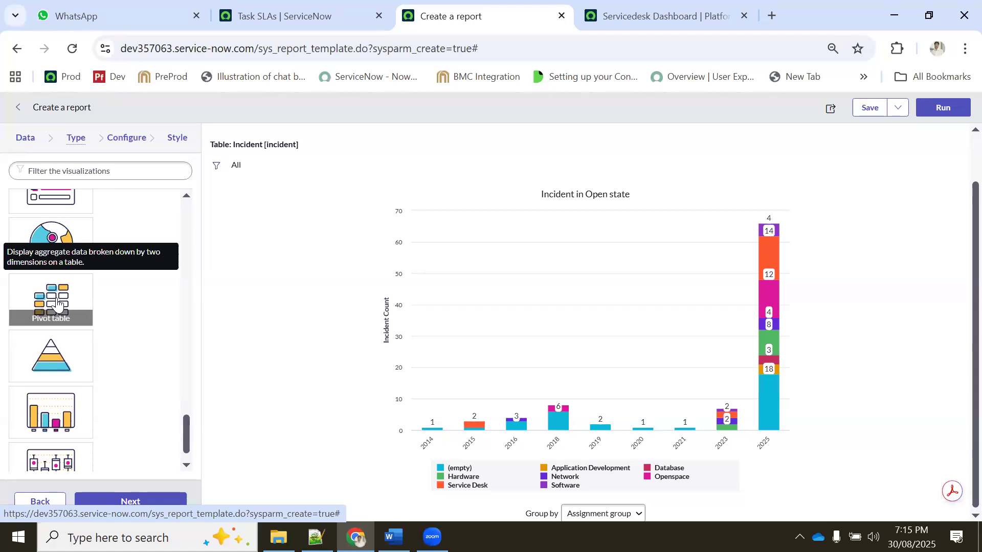
# Select the Trend visualization, check its general style options, and return to its configuration.
pyautogui.scroll(-1, 58, 304)
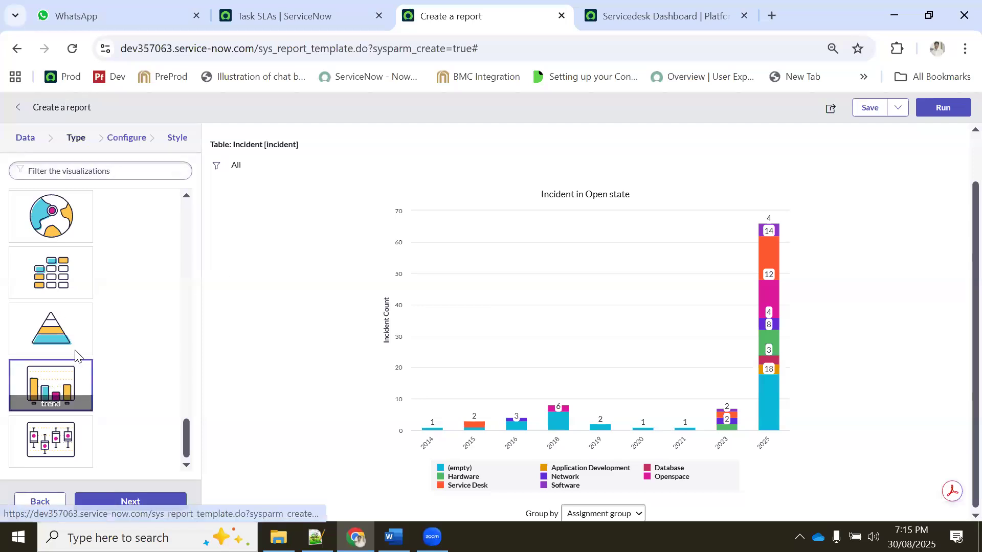
pyautogui.click(127, 143)
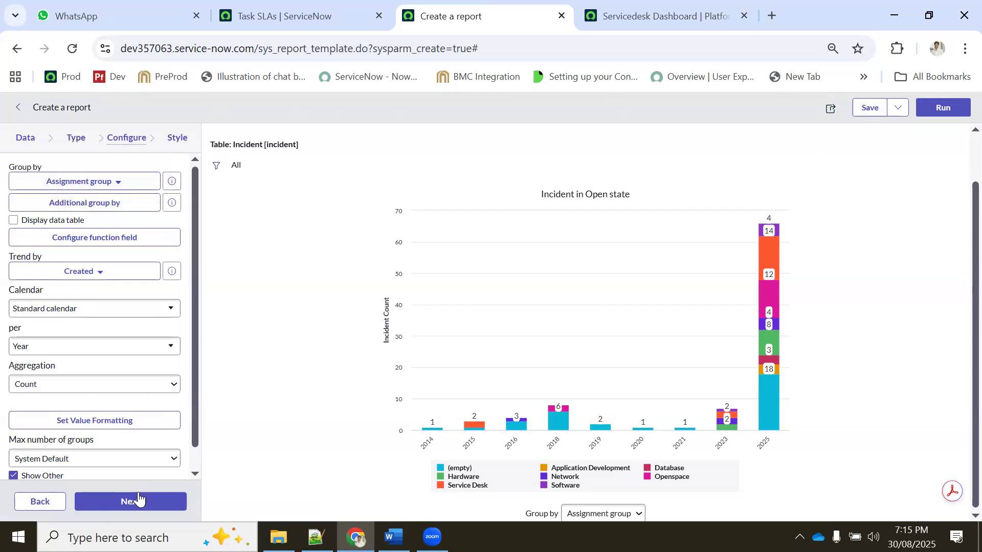
pyautogui.click(136, 500)
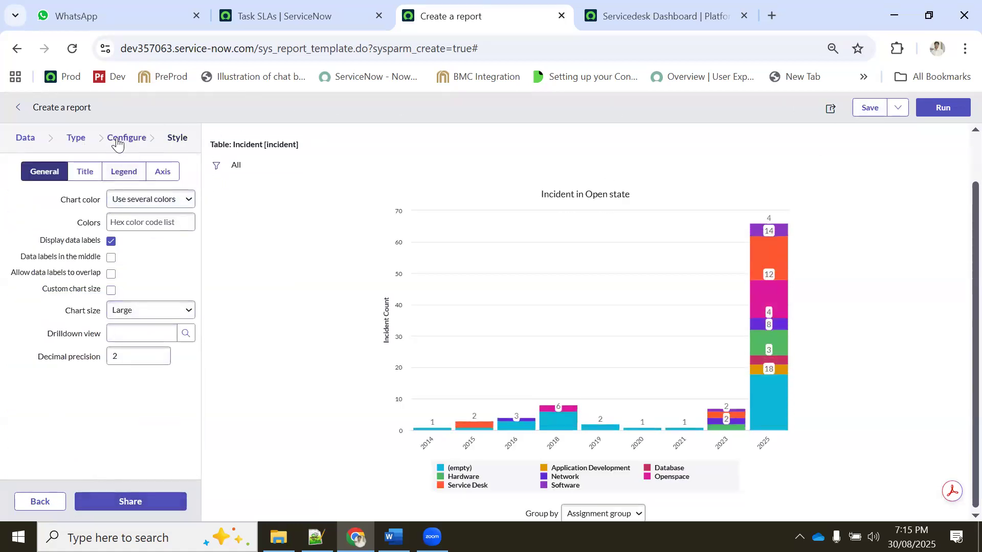
pyautogui.click(123, 145)
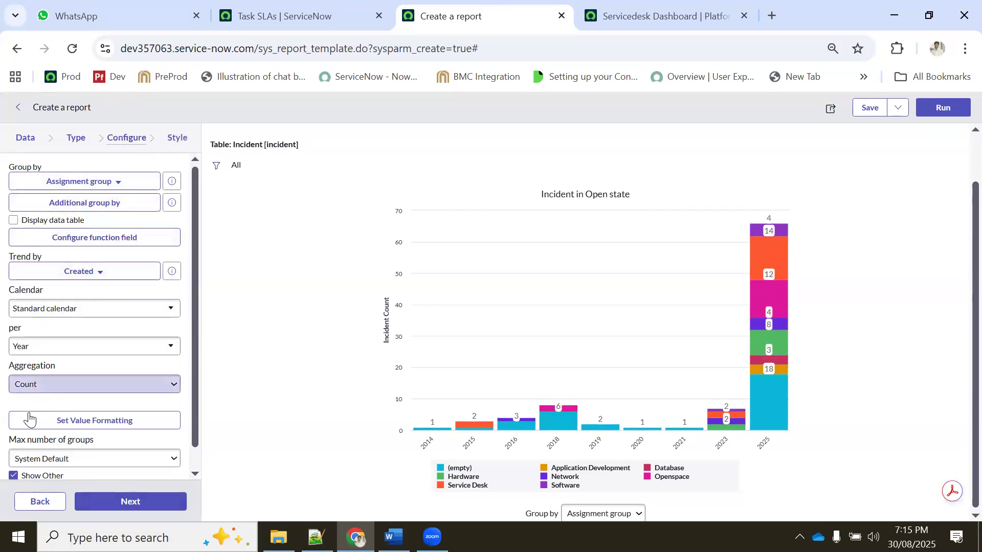
# Set the trend report's Group by to None and its Created interval to Month.
pyautogui.click(87, 185)
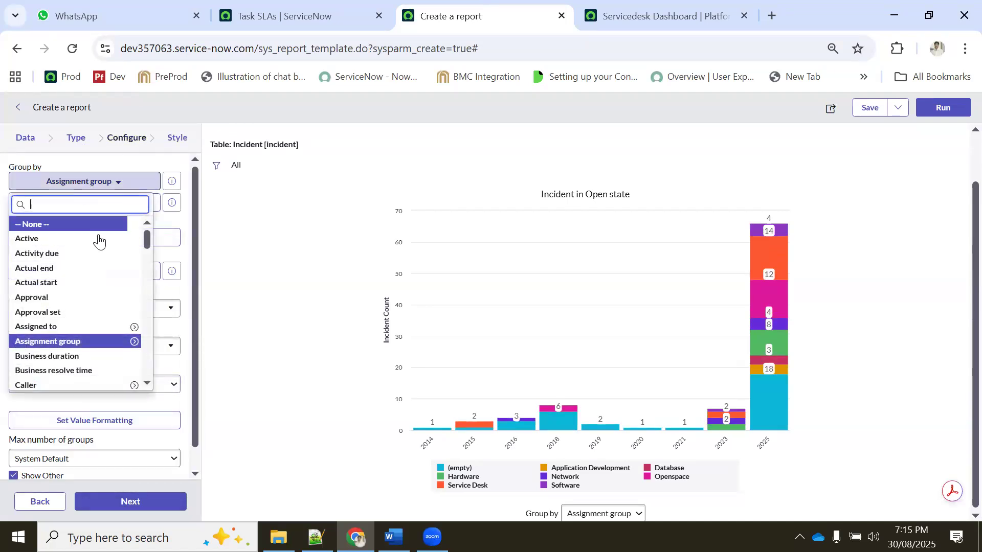
pyautogui.click(69, 226)
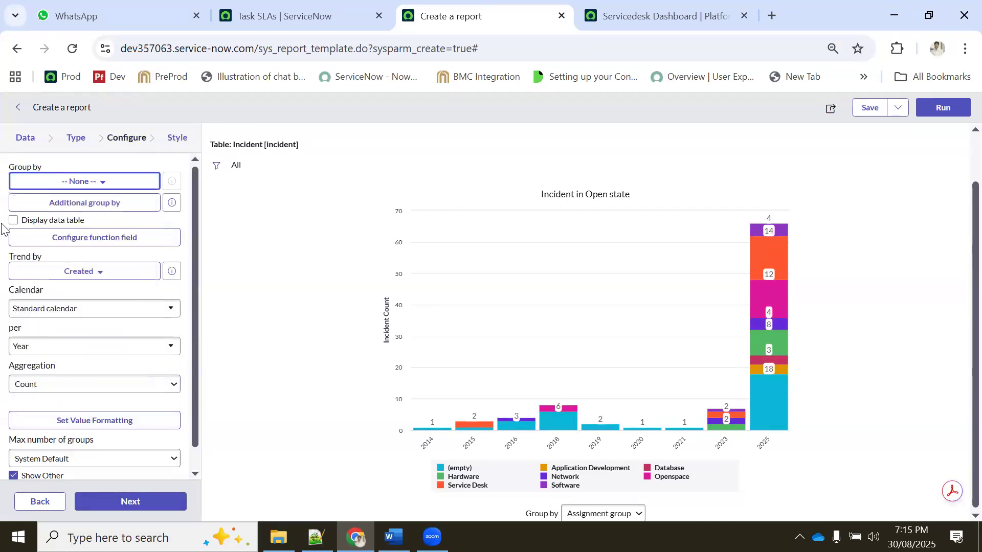
pyautogui.click(31, 348)
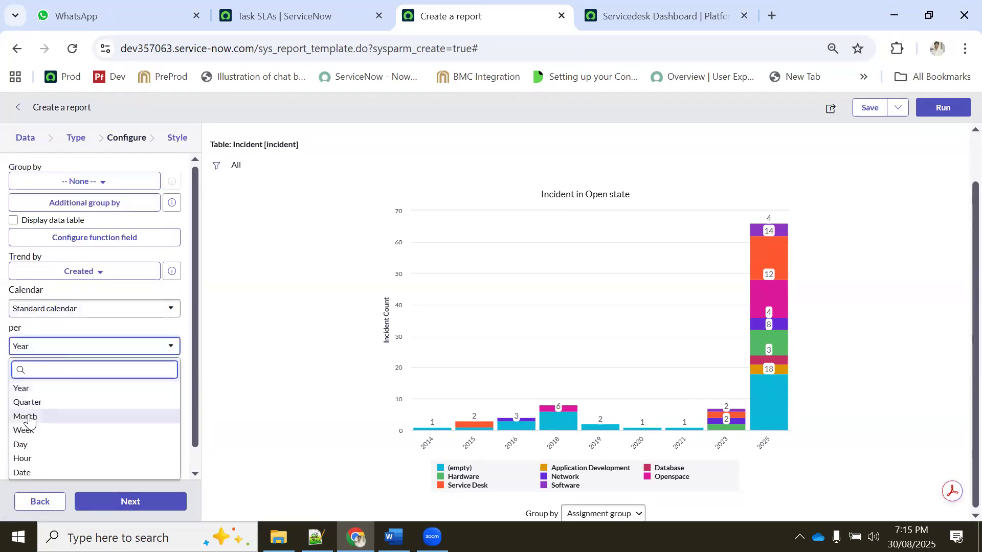
pyautogui.click(29, 419)
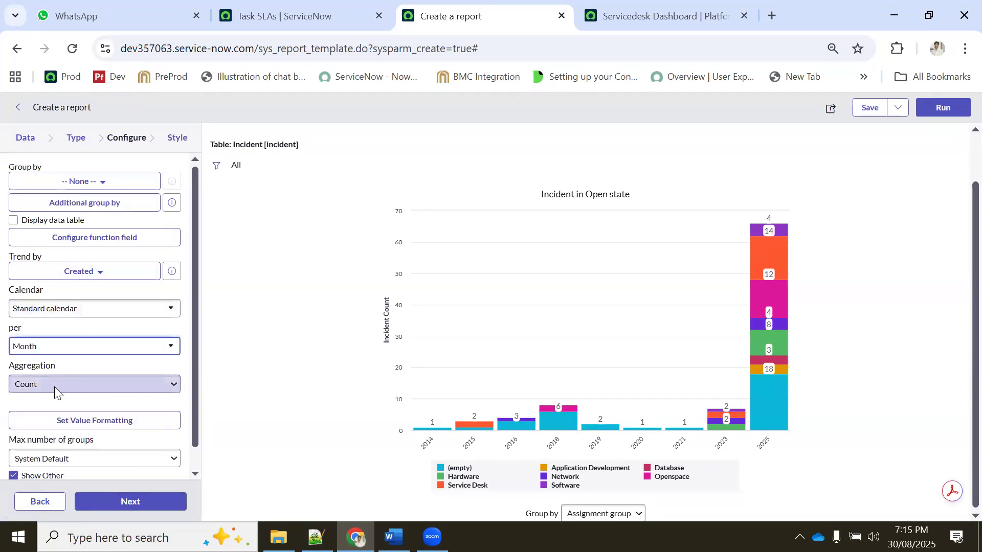
# Disable Show Other, set the maximum number of groups to Show all, and run the monthly trend report.
pyautogui.scroll(-1, 55, 393)
pyautogui.click(14, 454)
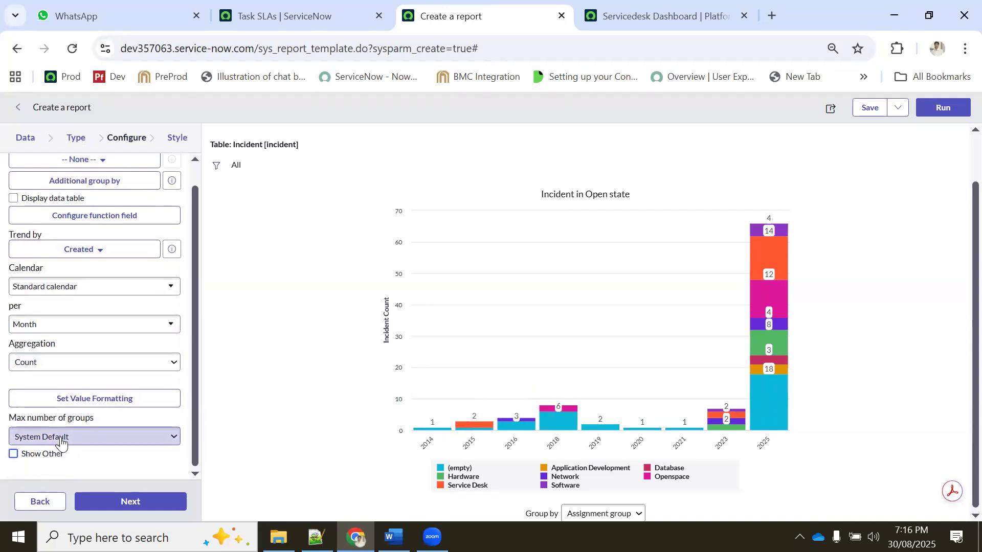
pyautogui.click(60, 438)
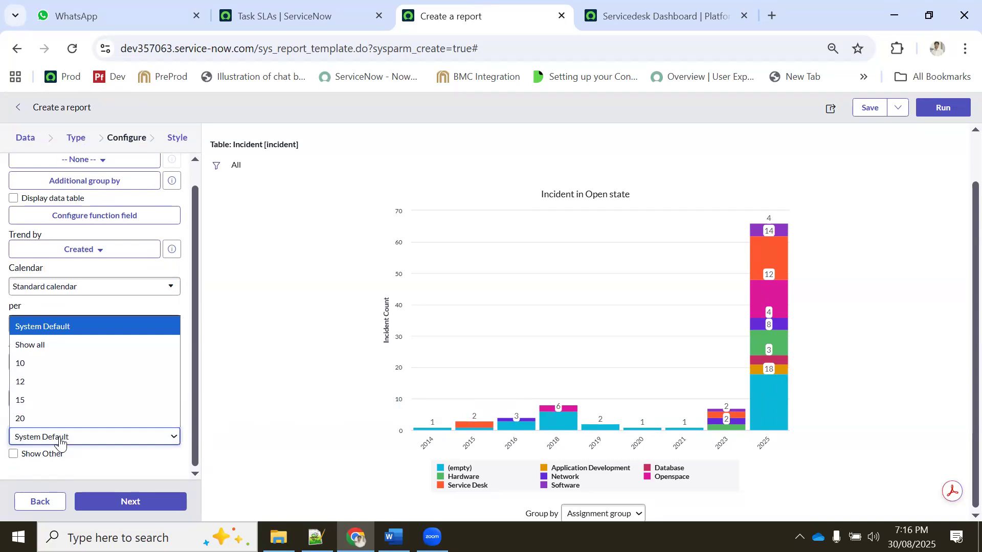
pyautogui.click(43, 348)
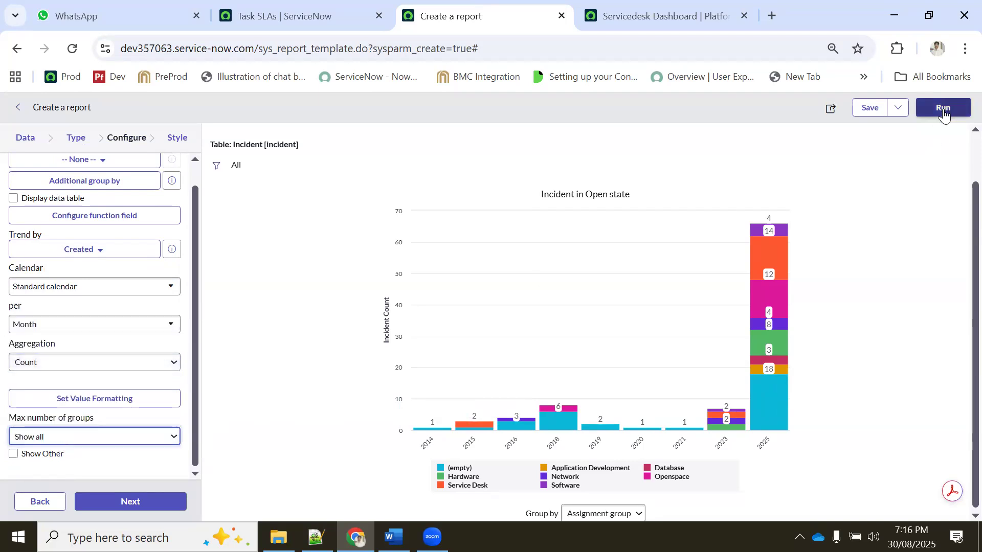
pyautogui.click(943, 107)
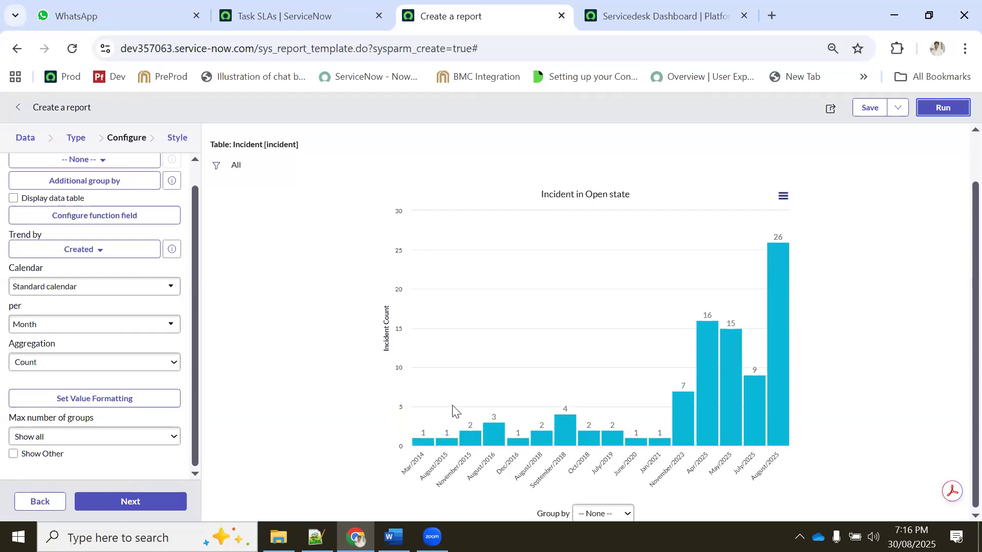
pyautogui.hotkey('ctrl', '+')
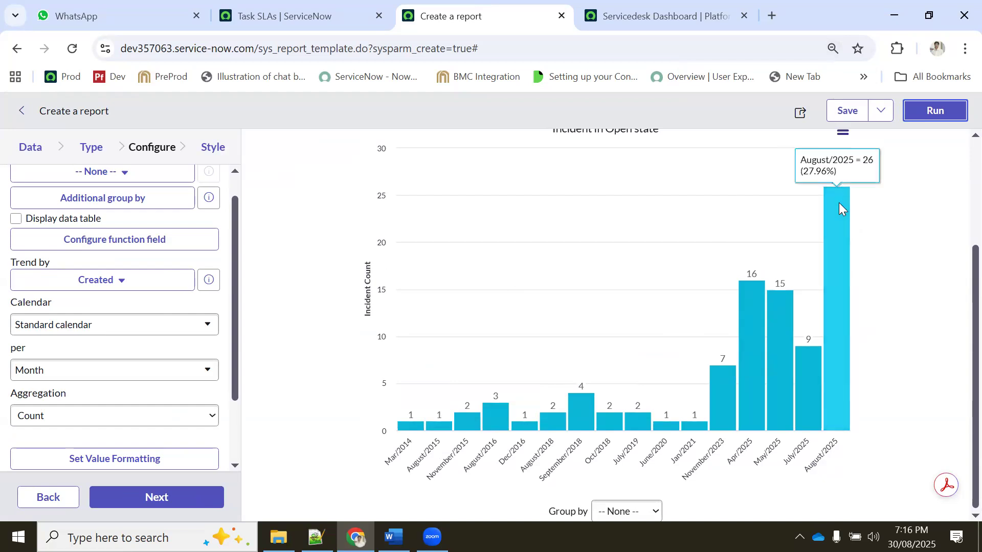
# Set the Created trend interval to Quarter and run the report.
pyautogui.click(41, 379)
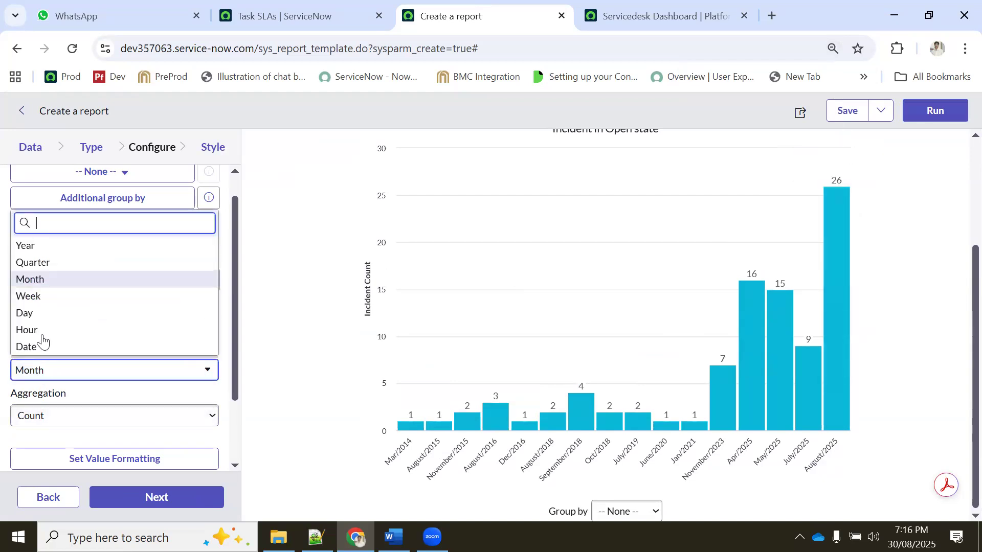
pyautogui.click(33, 264)
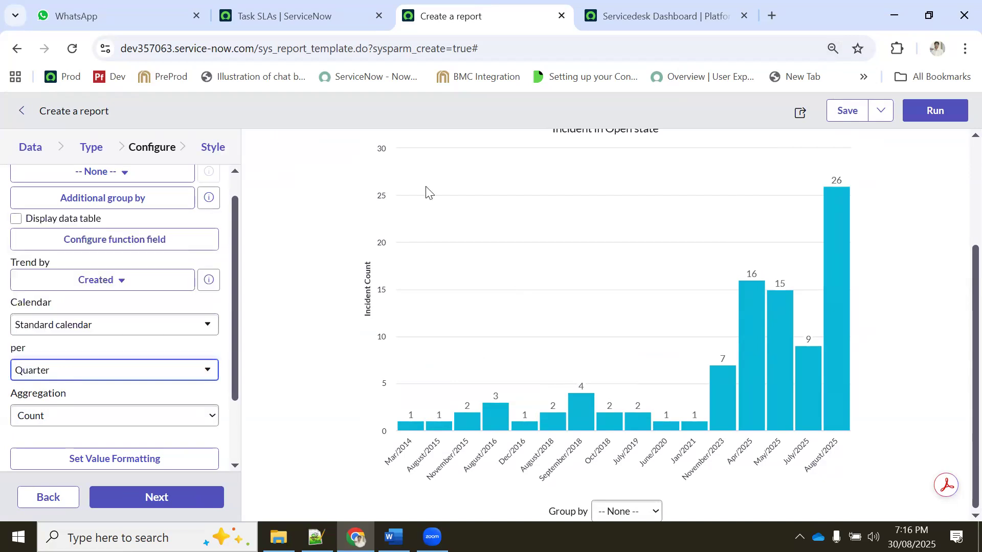
pyautogui.click(907, 118)
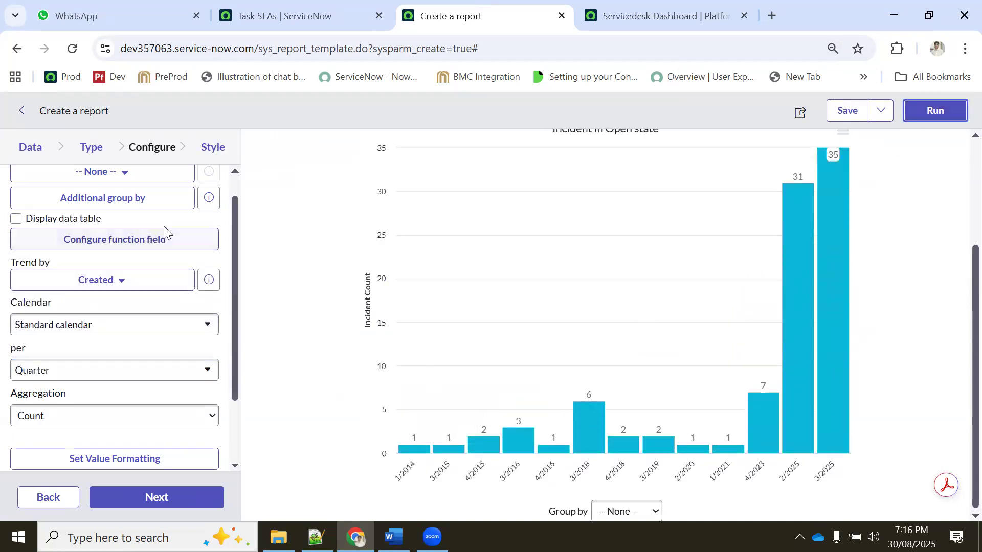
# Set the Created trend interval to Year and run the report.
pyautogui.scroll(1, 109, 215)
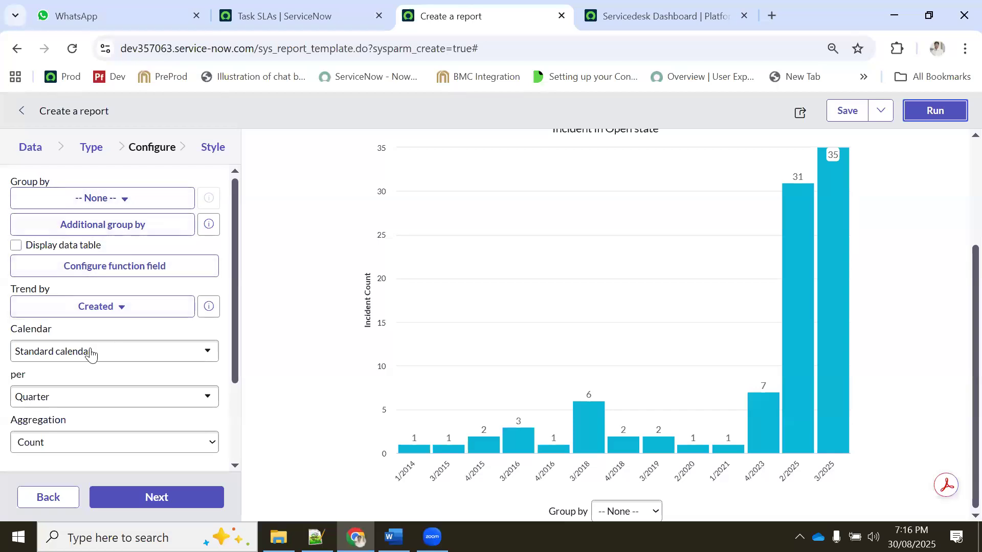
pyautogui.scroll(-4, 115, 396)
pyautogui.click(53, 288)
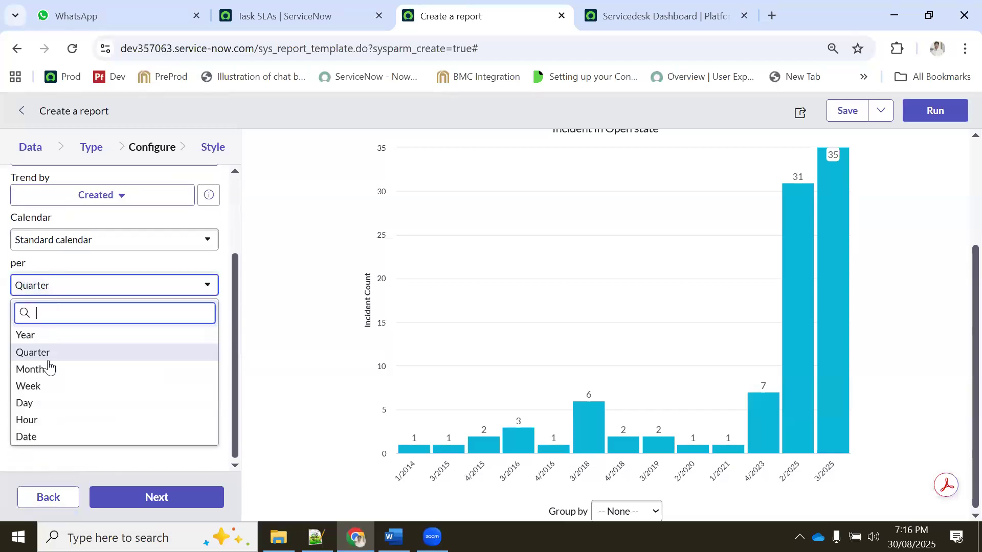
pyautogui.click(40, 335)
pyautogui.click(917, 116)
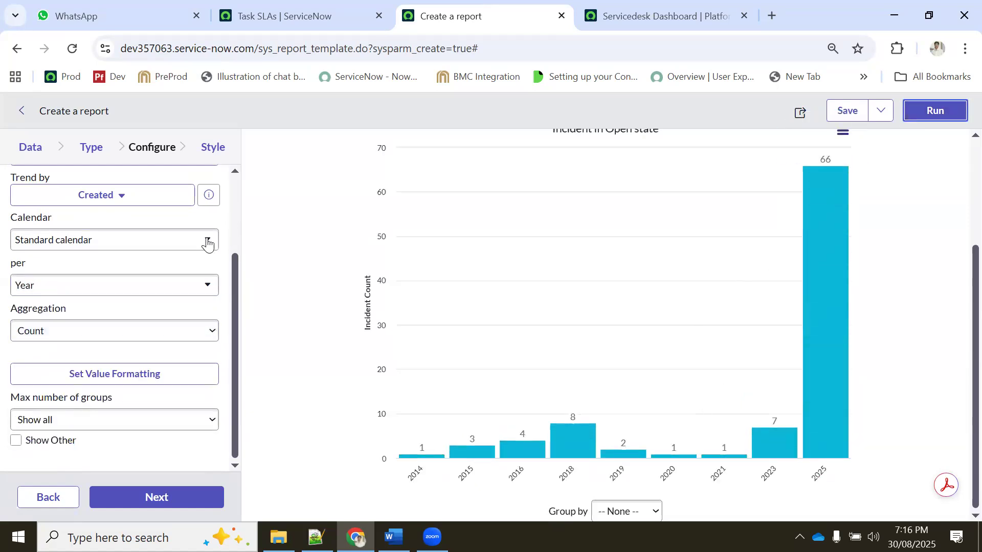
# Set the chart to use one color, #6B611F, in its general style options and run the report.
pyautogui.click(210, 146)
pyautogui.click(162, 221)
pyautogui.click(186, 239)
pyautogui.doubleClick(186, 246)
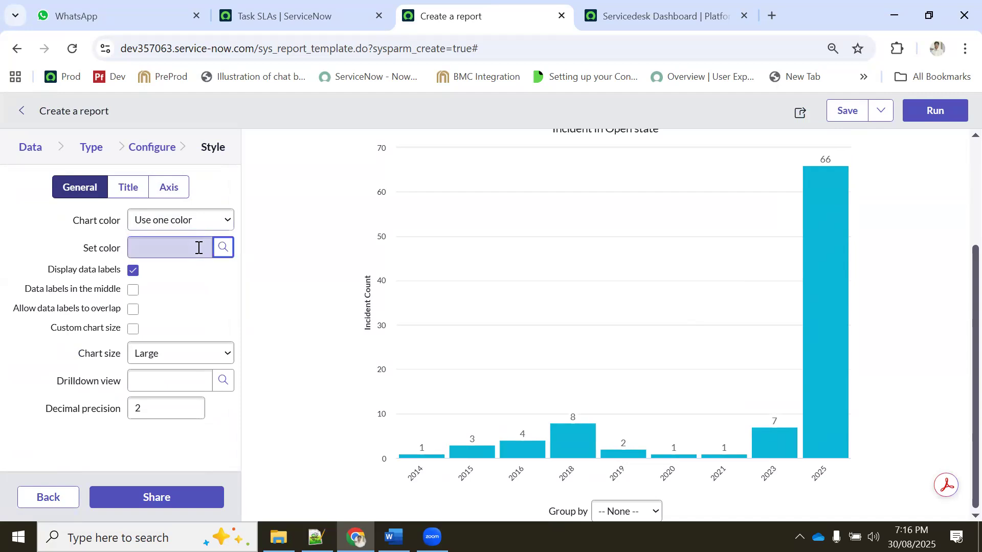
pyautogui.click(221, 248)
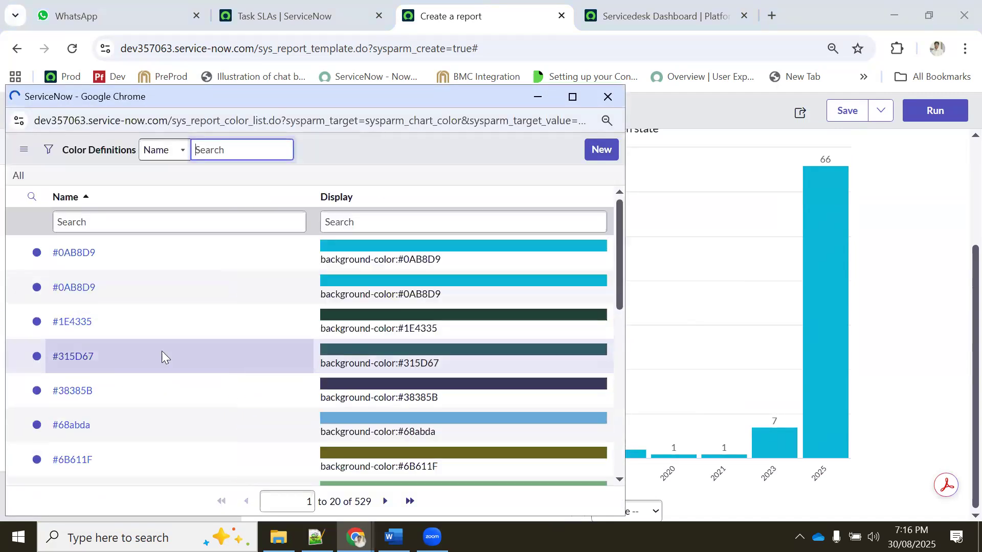
pyautogui.click(81, 462)
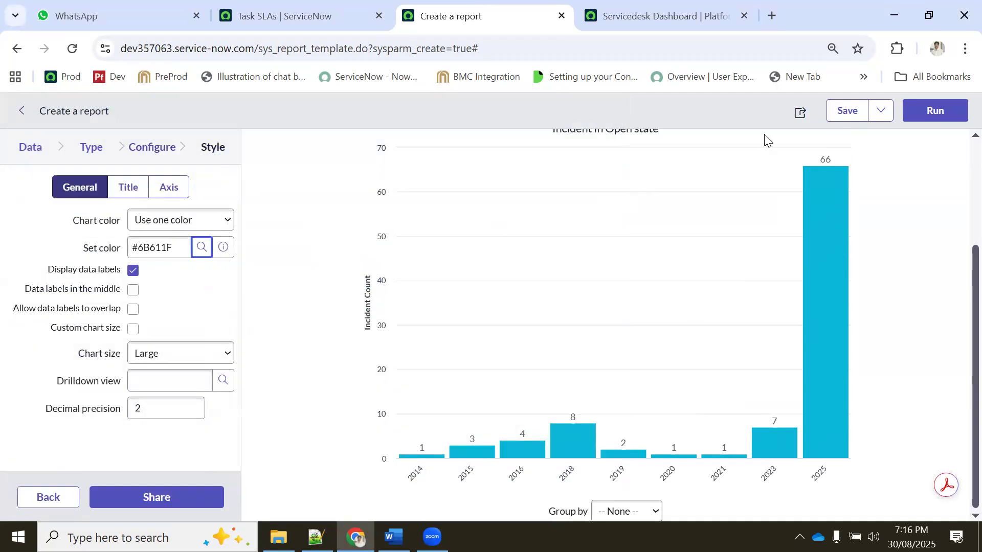
pyautogui.click(931, 110)
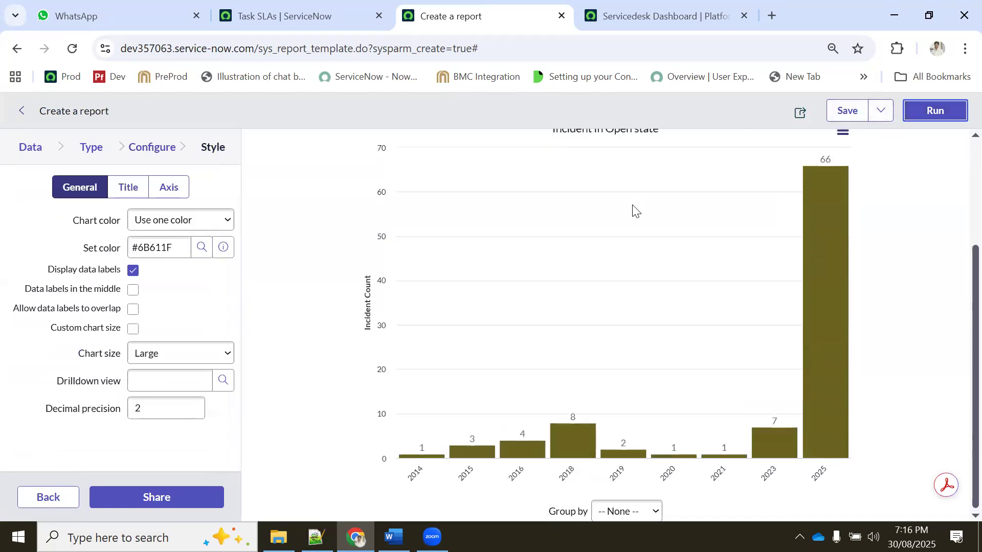
# Group the displayed yearly trend chart by Assigned to.
pyautogui.click(627, 510)
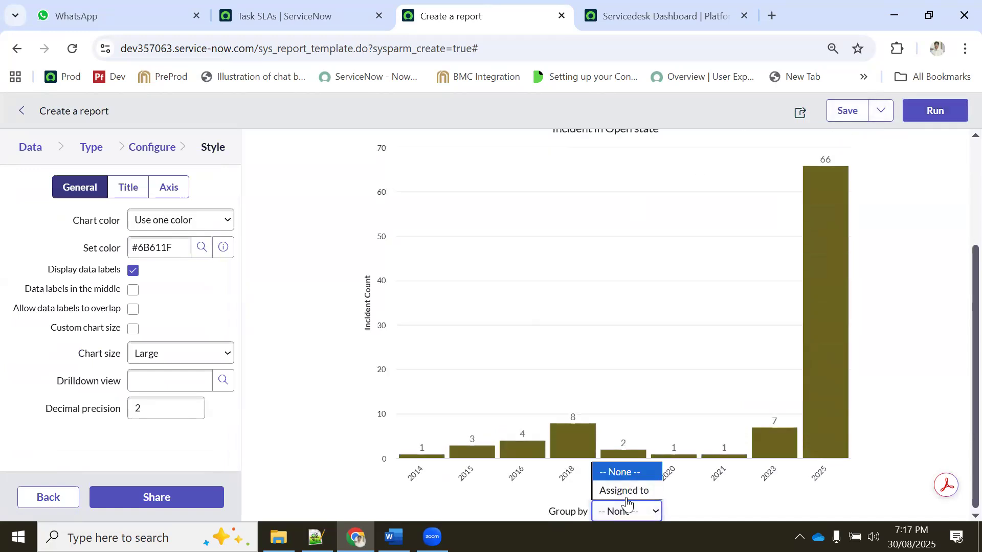
pyautogui.click(625, 490)
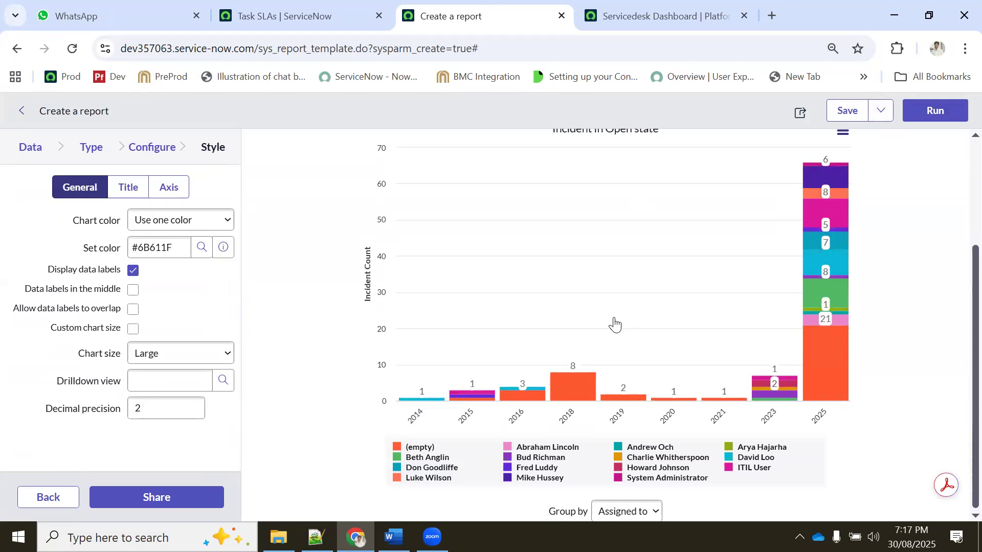
pyautogui.click(626, 510)
pyautogui.click(627, 491)
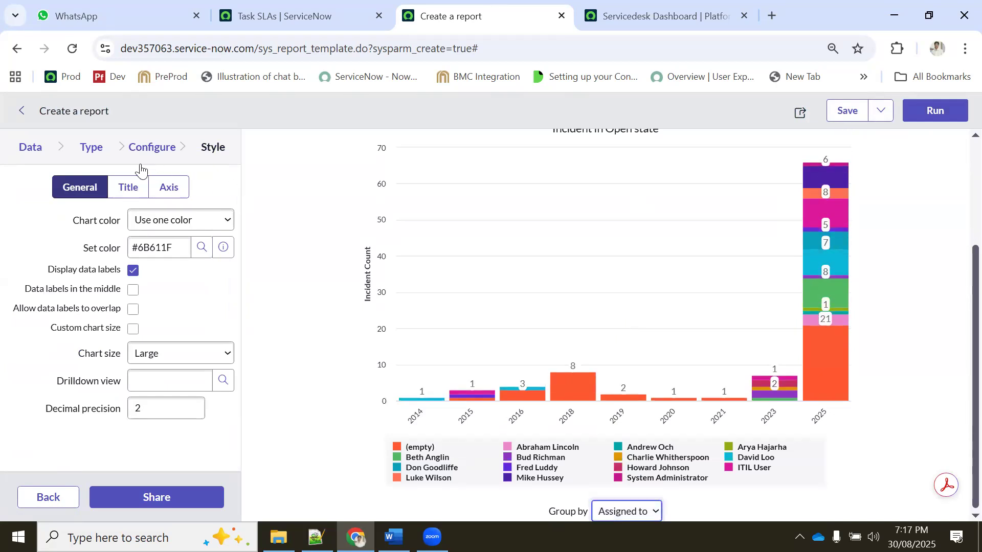
# Remove Assigned to from the report's additional group by fields and run the report.
pyautogui.click(145, 152)
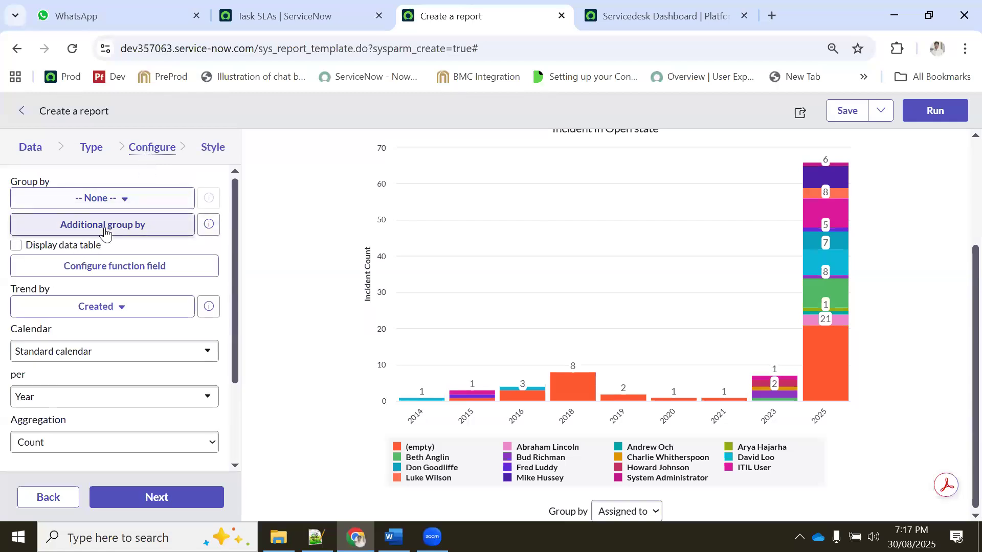
pyautogui.click(105, 225)
pyautogui.click(530, 176)
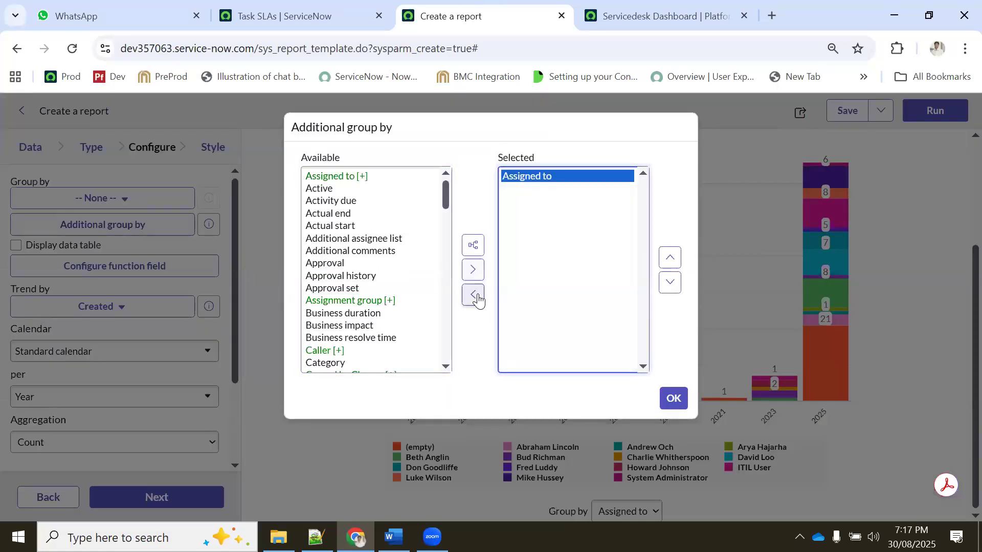
pyautogui.click(473, 294)
pyautogui.click(673, 398)
pyautogui.click(932, 110)
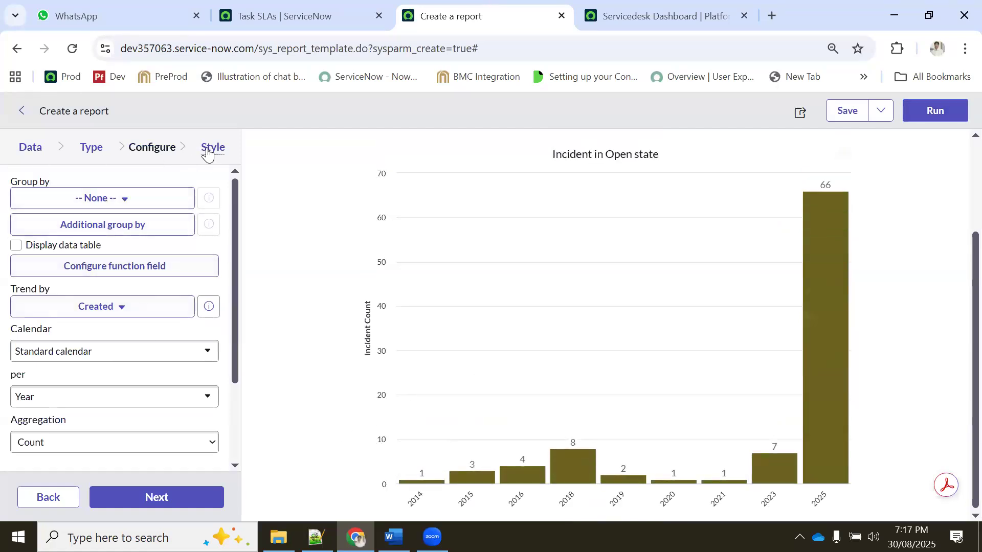
# Examine the chart color choices and the chart title style options.
pyautogui.click(207, 151)
pyautogui.click(182, 223)
pyautogui.click(182, 222)
pyautogui.click(131, 189)
pyautogui.click(143, 246)
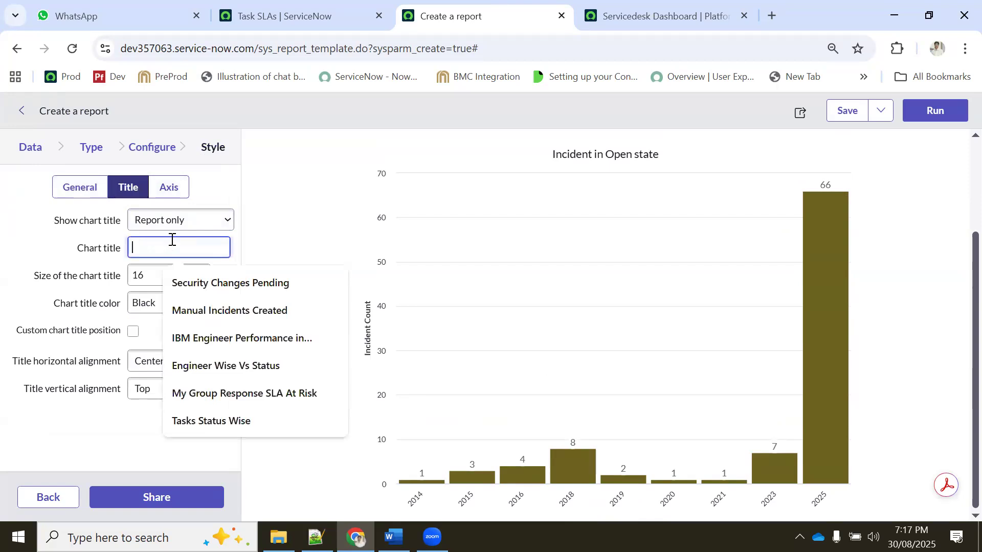
pyautogui.click(274, 192)
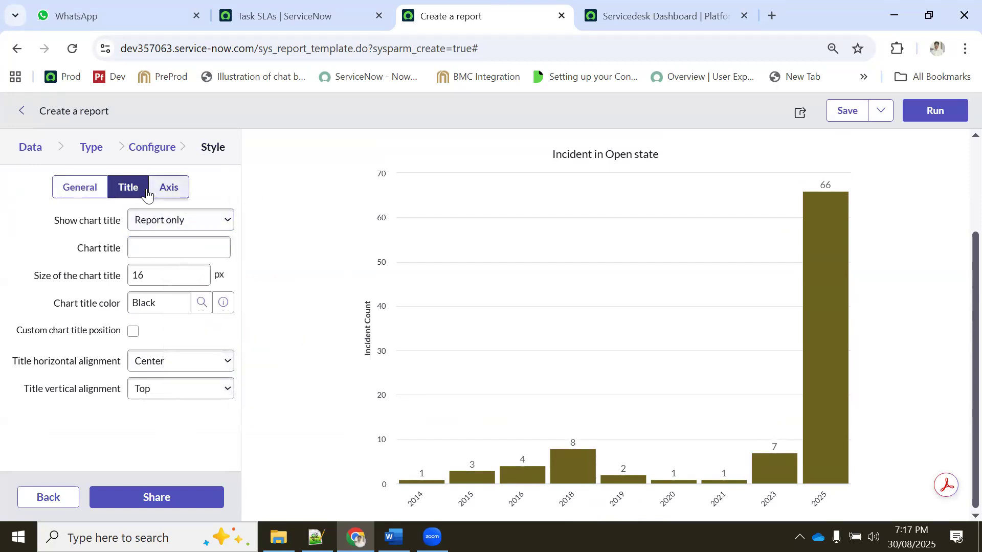
# Enable Label bold, Opposite and Grid dotted for the Y axis, and check the X axis options.
pyautogui.click(169, 188)
pyautogui.click(153, 225)
pyautogui.click(145, 252)
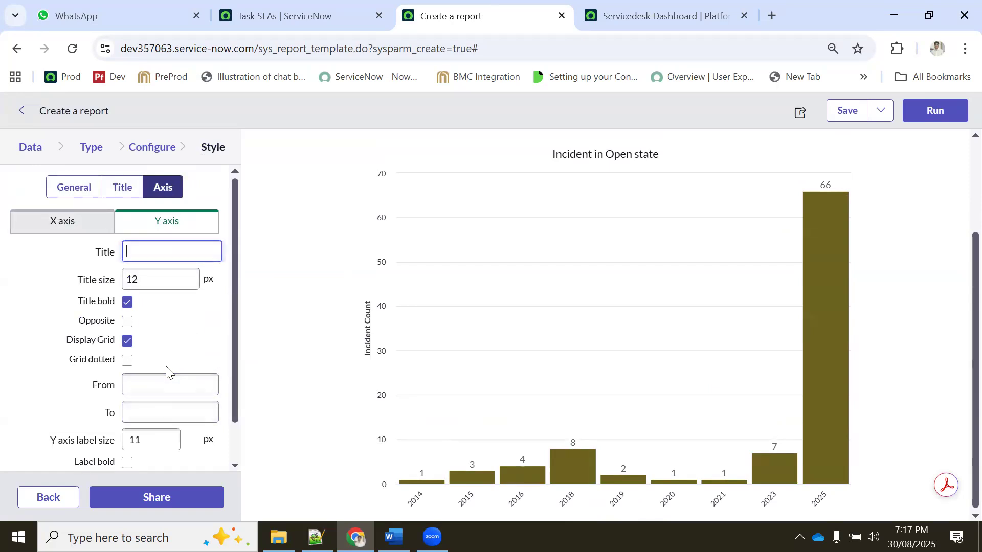
pyautogui.scroll(-1, 153, 378)
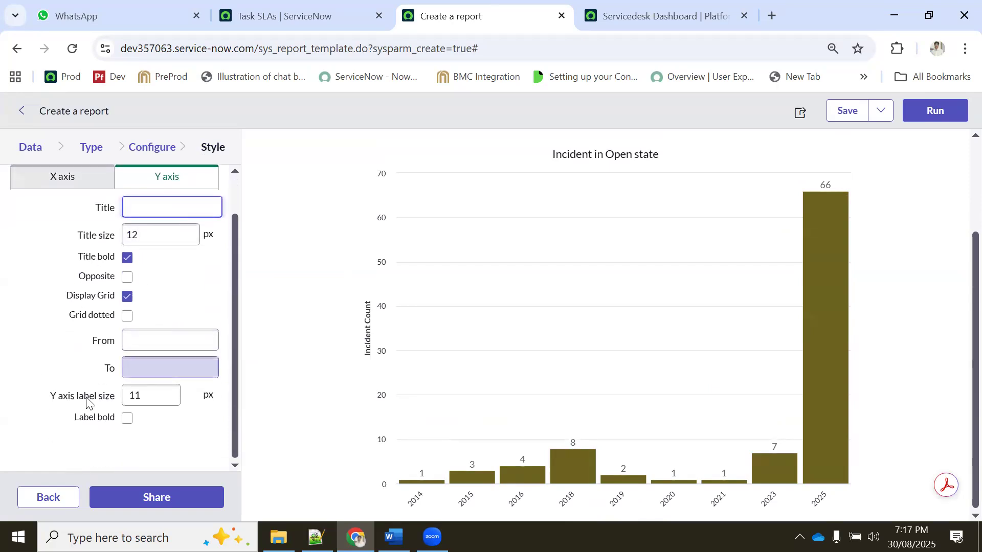
pyautogui.click(127, 418)
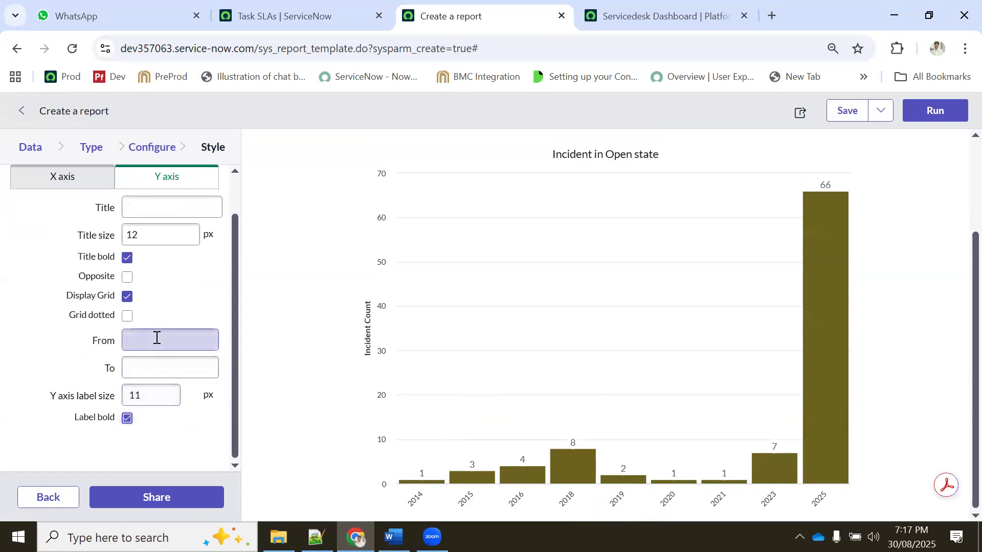
pyautogui.doubleClick(145, 394)
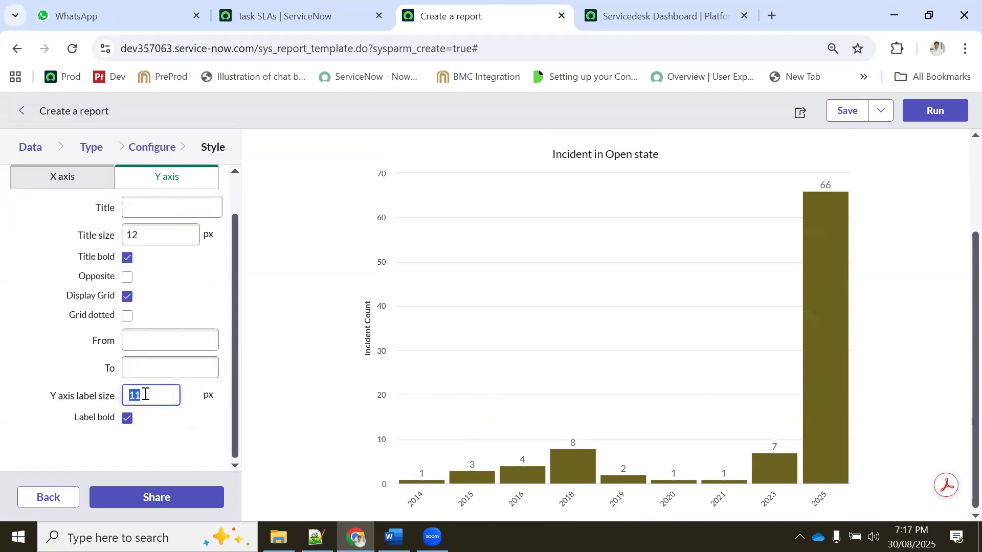
pyautogui.click(163, 207)
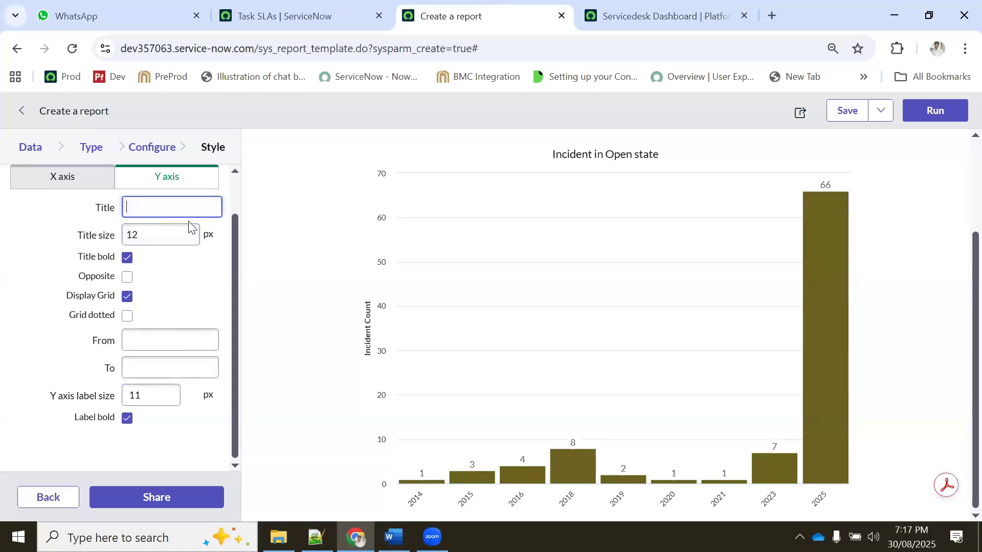
pyautogui.click(128, 277)
pyautogui.click(129, 312)
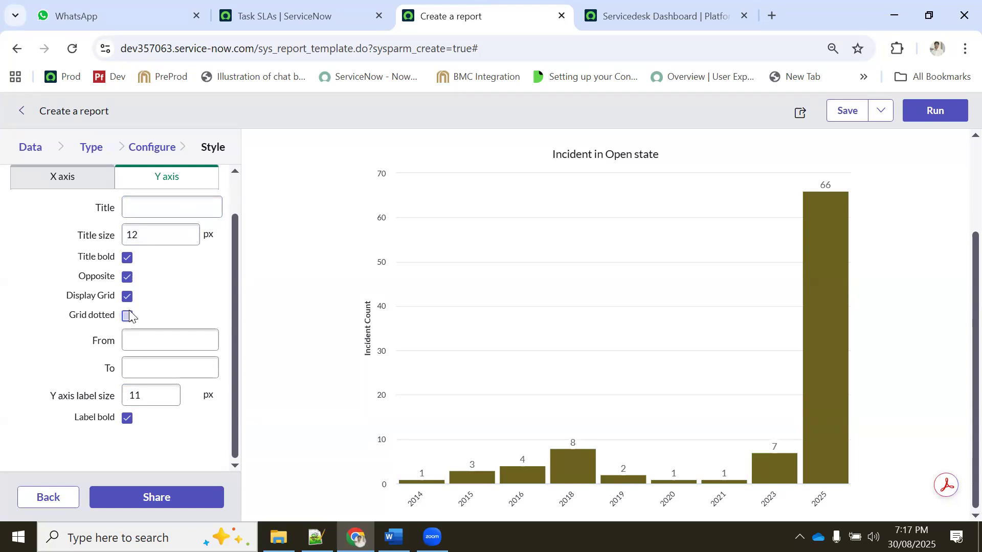
pyautogui.click(65, 177)
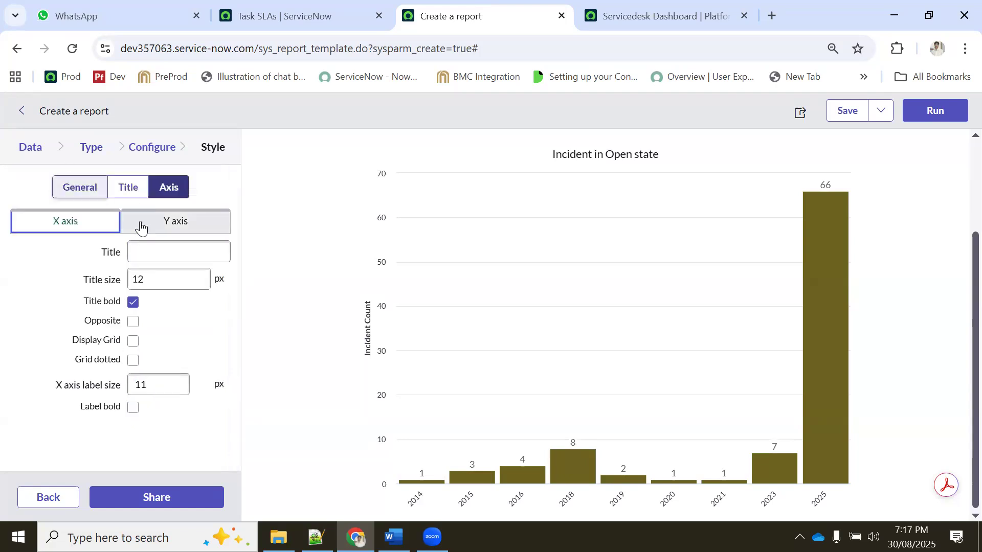
# Enable Data labels in the middle and Allow data labels to overlap, running the report after each change.
pyautogui.click(83, 194)
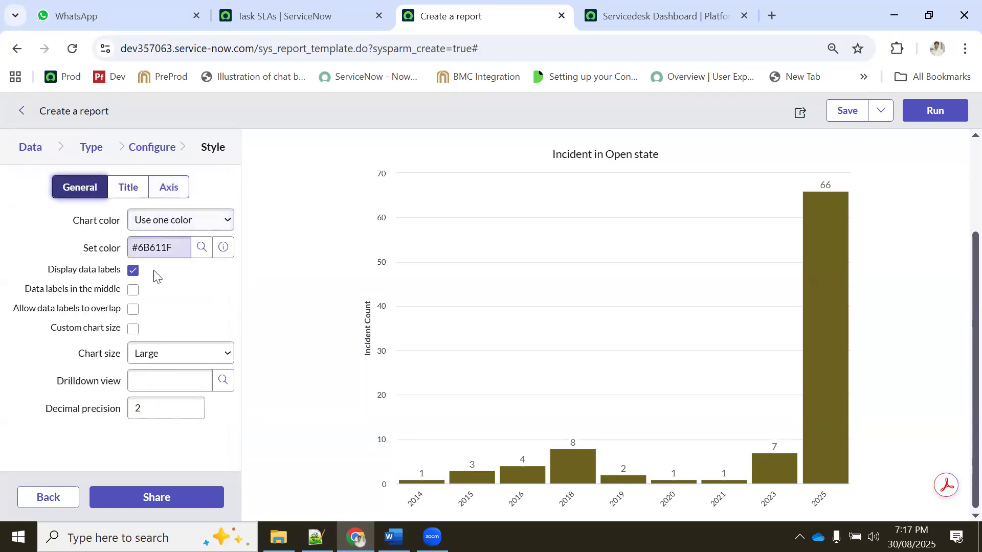
pyautogui.click(133, 290)
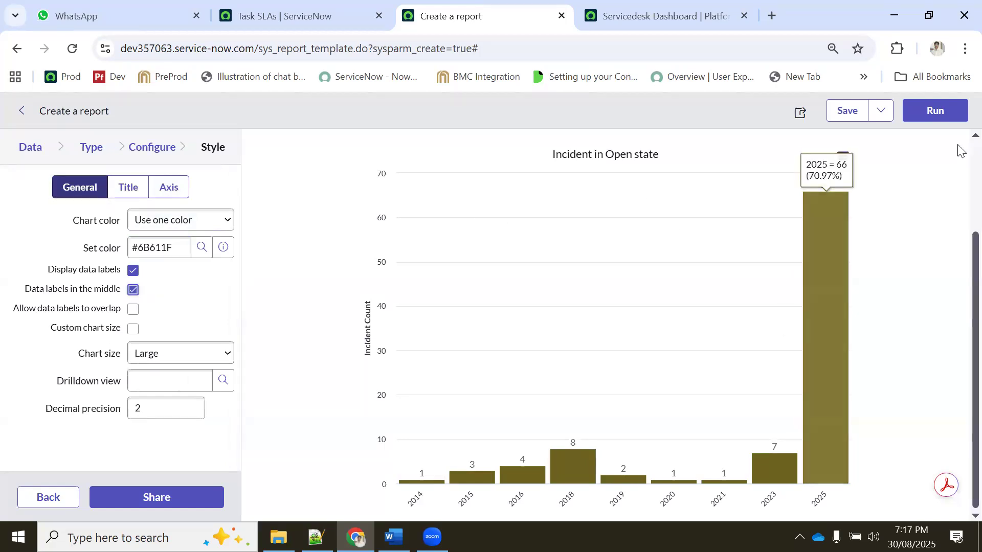
pyautogui.click(937, 113)
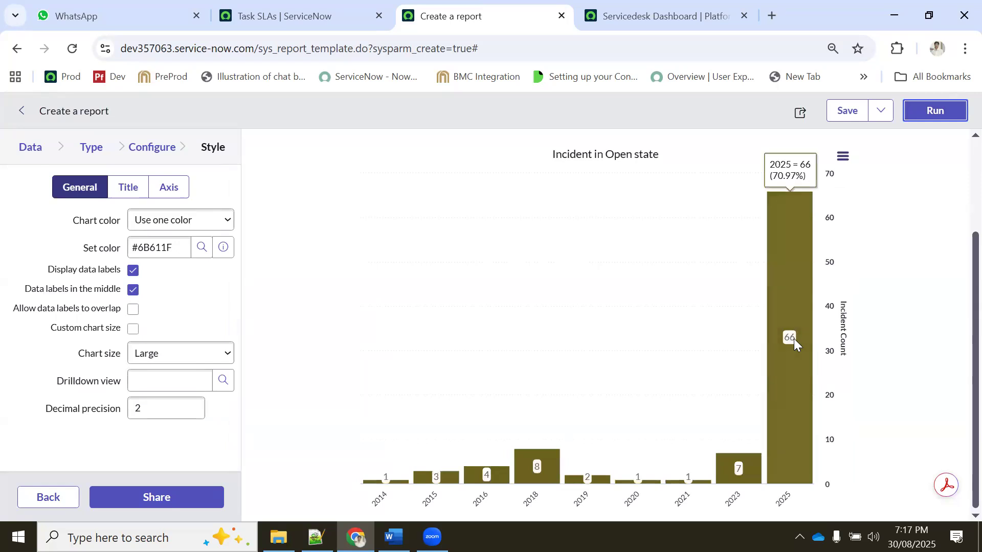
pyautogui.click(133, 309)
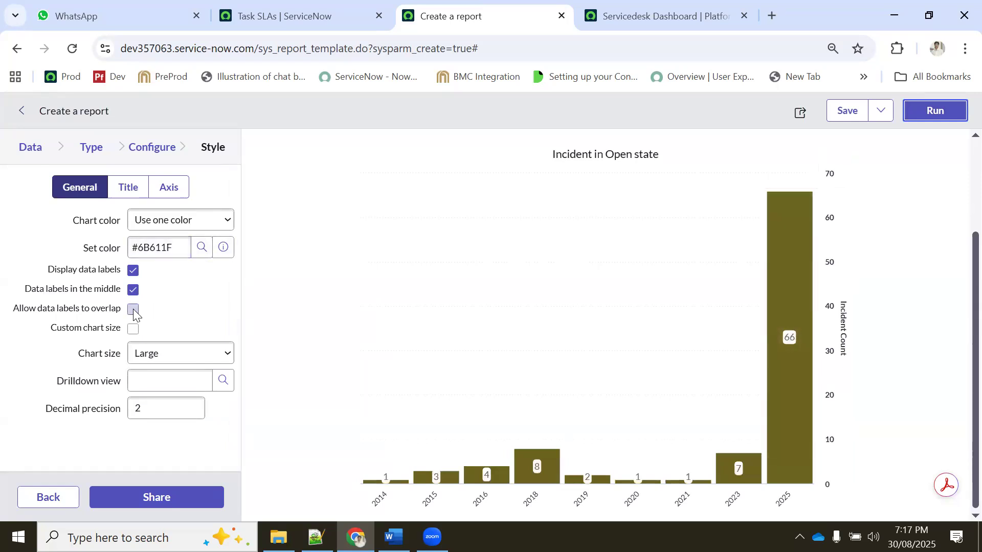
pyautogui.click(930, 112)
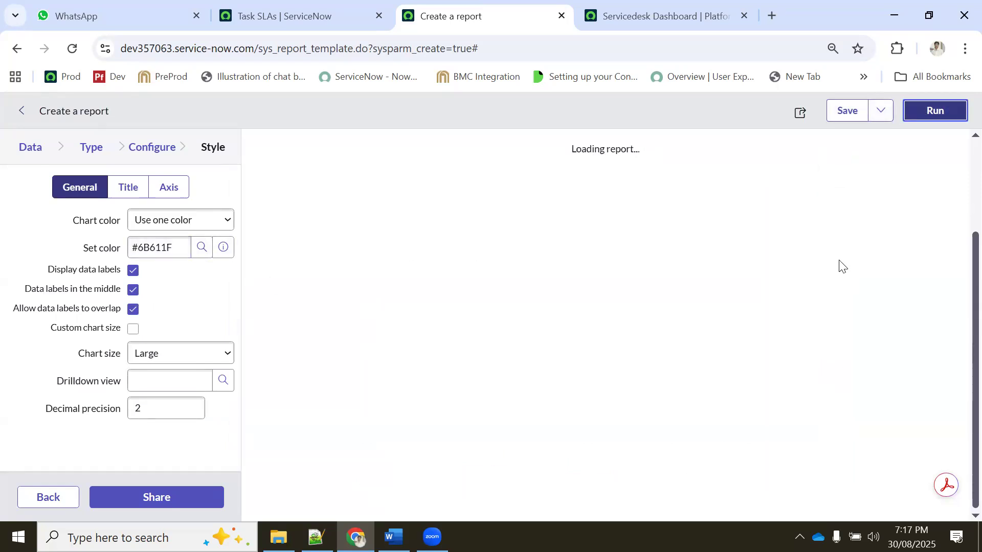
# Turn off Data labels in the middle and enable Custom chart size, leaving Display data labels on.
pyautogui.click(133, 289)
pyautogui.click(133, 271)
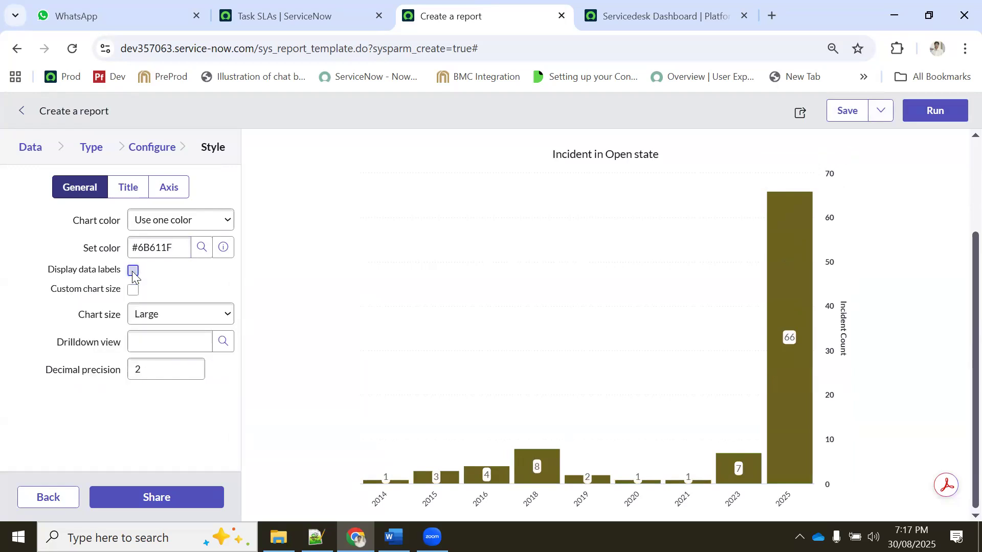
pyautogui.click(133, 290)
pyautogui.click(131, 270)
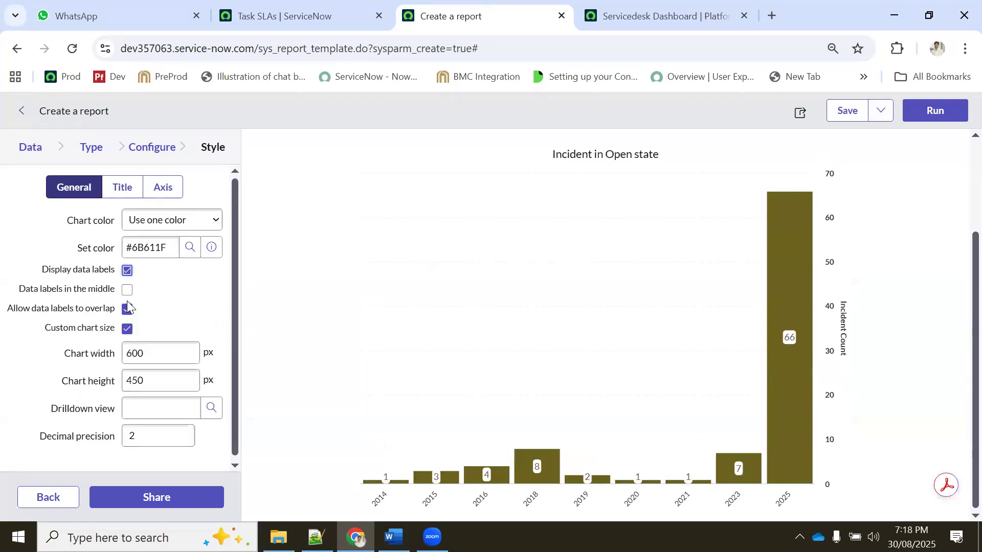
pyautogui.click(128, 310)
# Check the custom chart width, the available drilldown views and the decimal precision setting.
pyautogui.moveTo(164, 351); pyautogui.dragTo(107, 356)
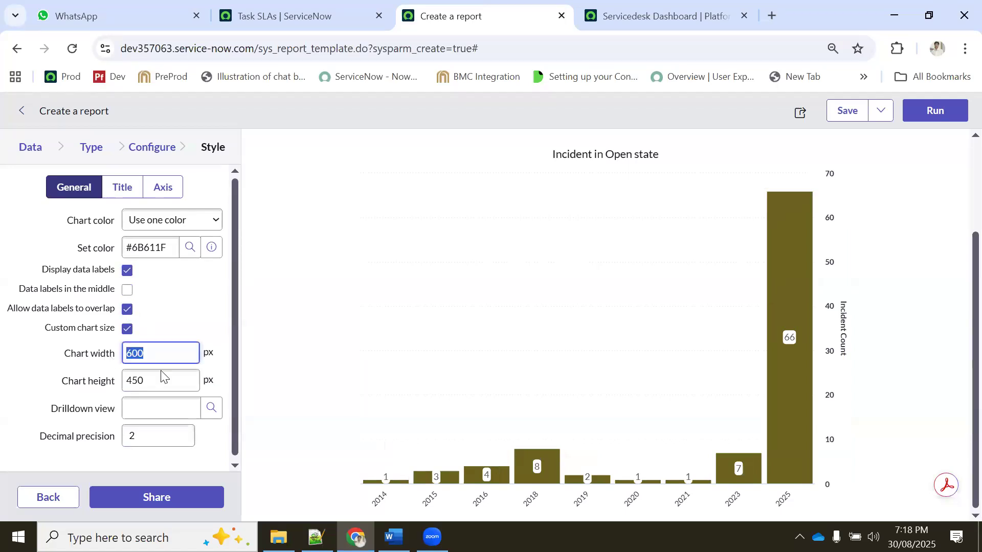
pyautogui.click(212, 405)
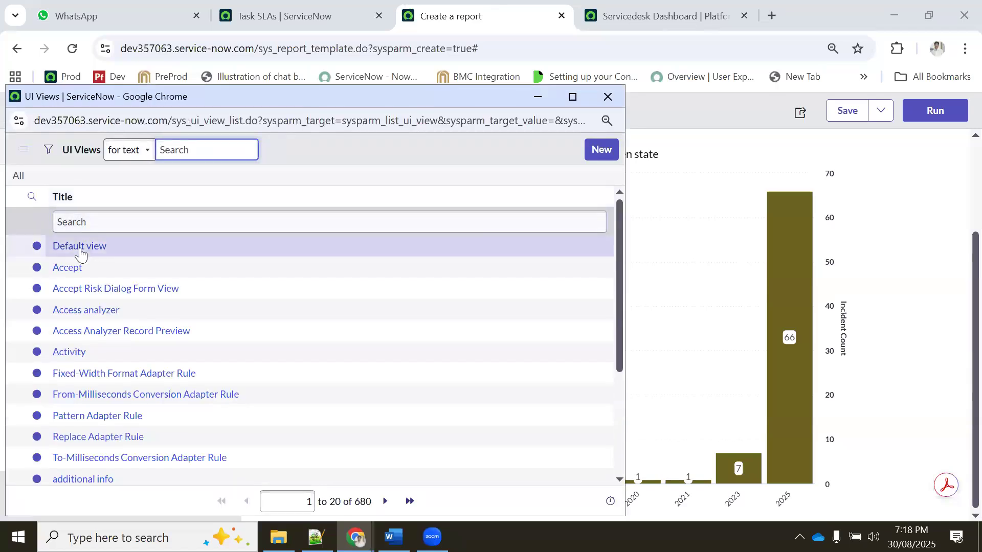
pyautogui.click(607, 97)
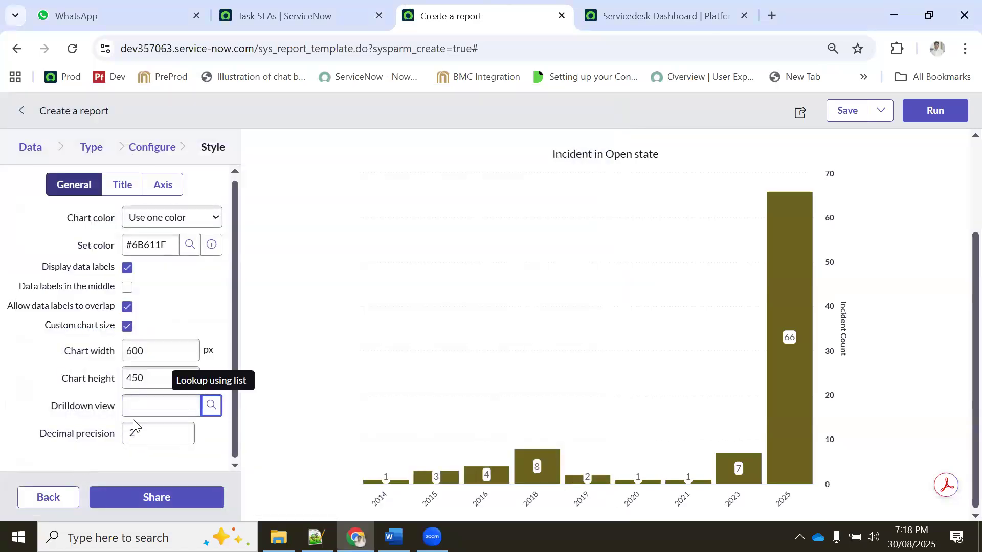
pyautogui.click(152, 434)
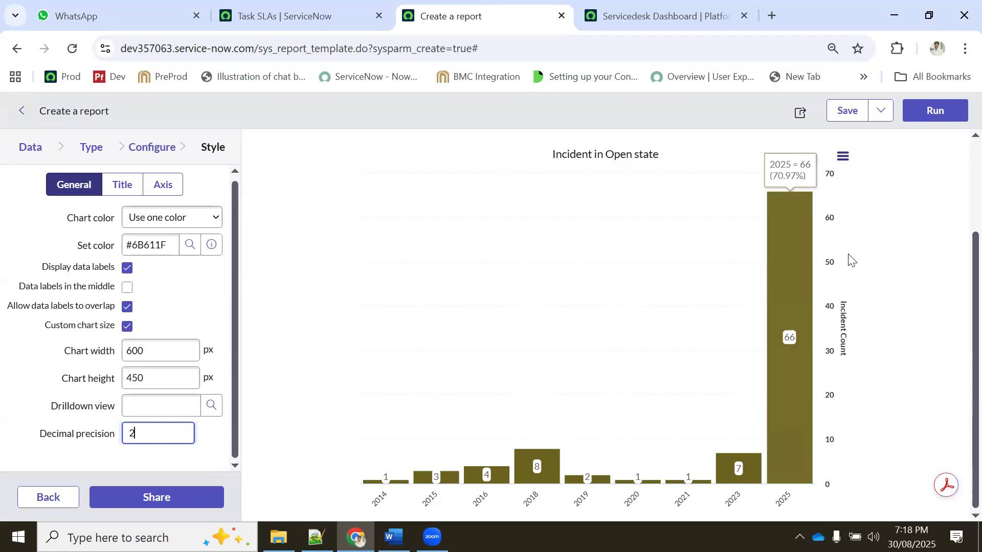
# Review the trend report's configuration and return to its general style options.
pyautogui.scroll(1, 126, 230)
pyautogui.click(205, 149)
pyautogui.click(148, 148)
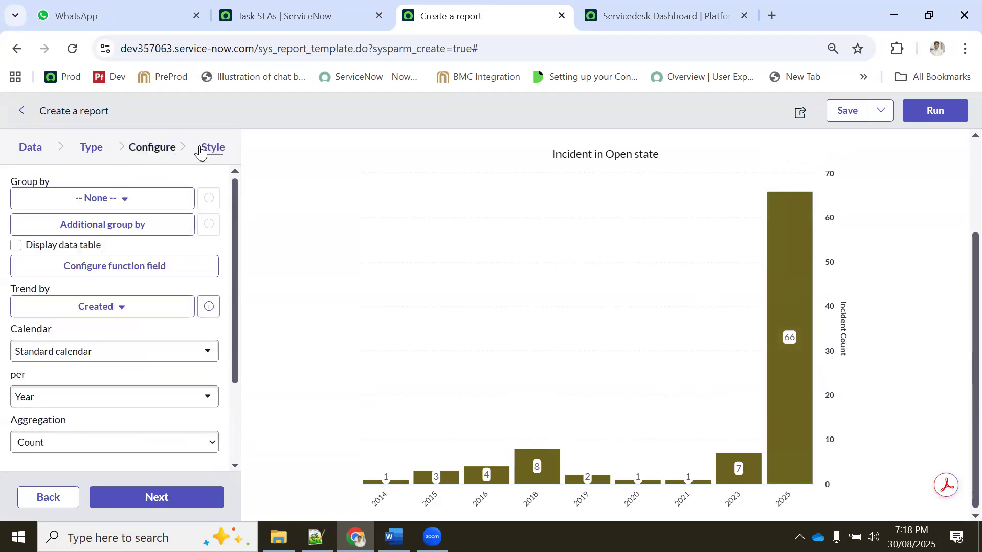
pyautogui.click(209, 149)
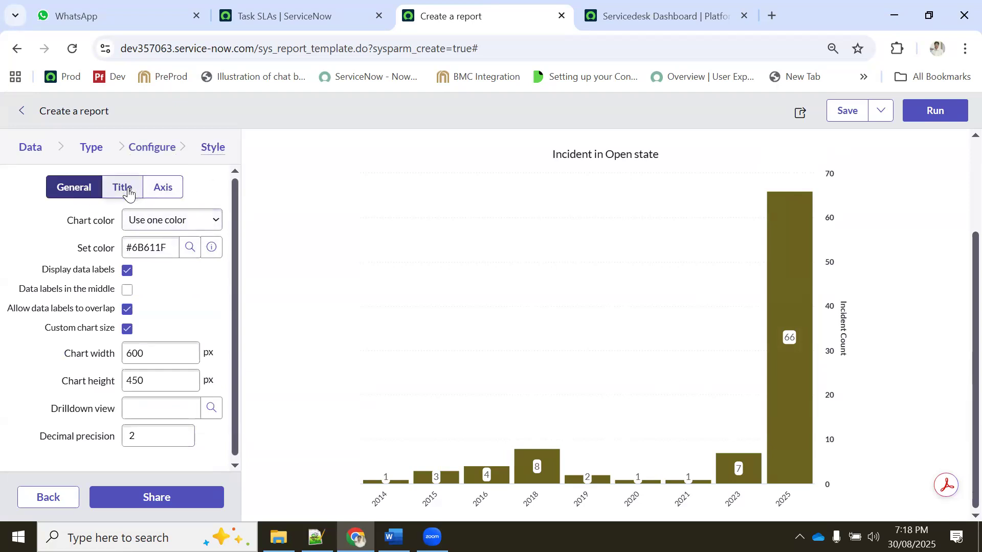
# Switch the report to the Histogram visualization and open its configuration.
pyautogui.click(155, 148)
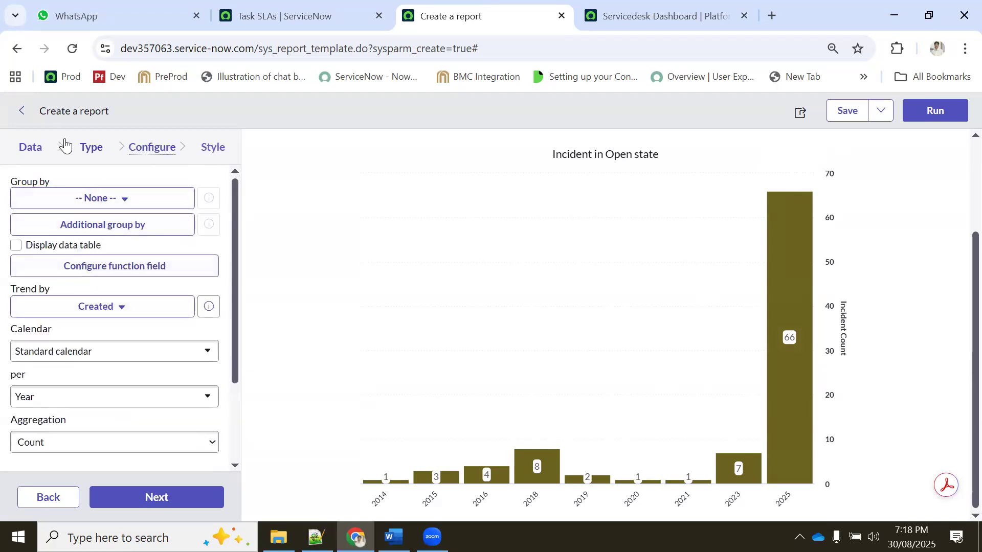
pyautogui.click(92, 147)
pyautogui.scroll(15, 103, 272)
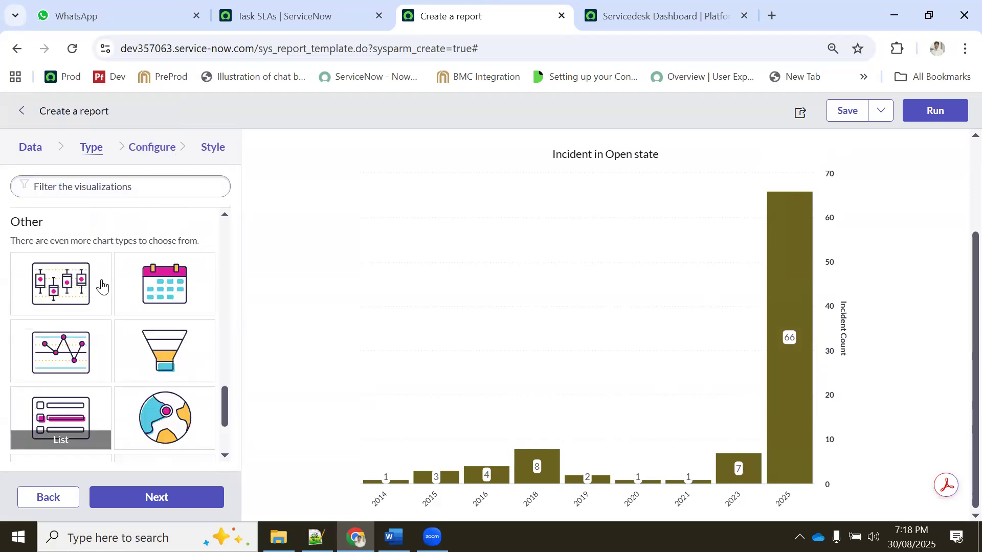
pyautogui.click(168, 307)
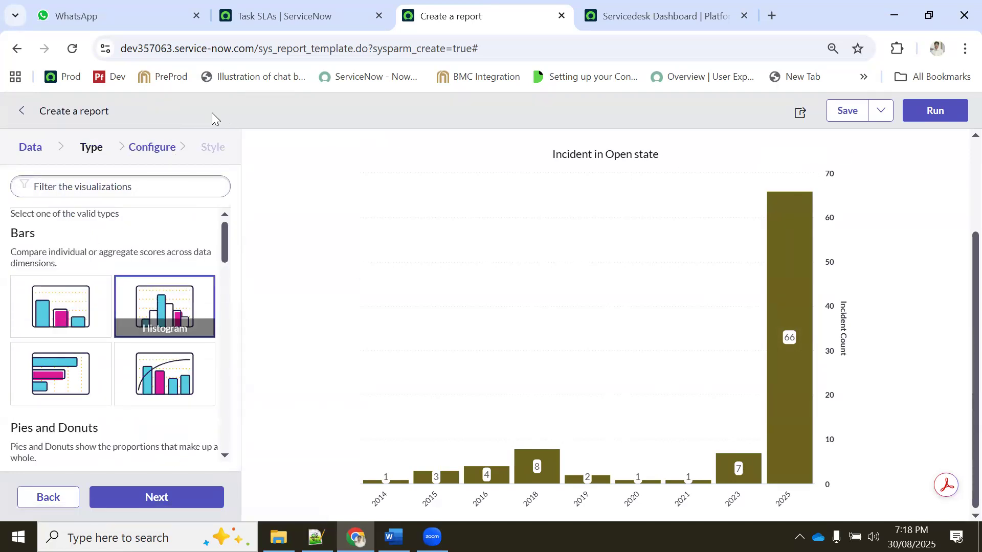
pyautogui.click(152, 148)
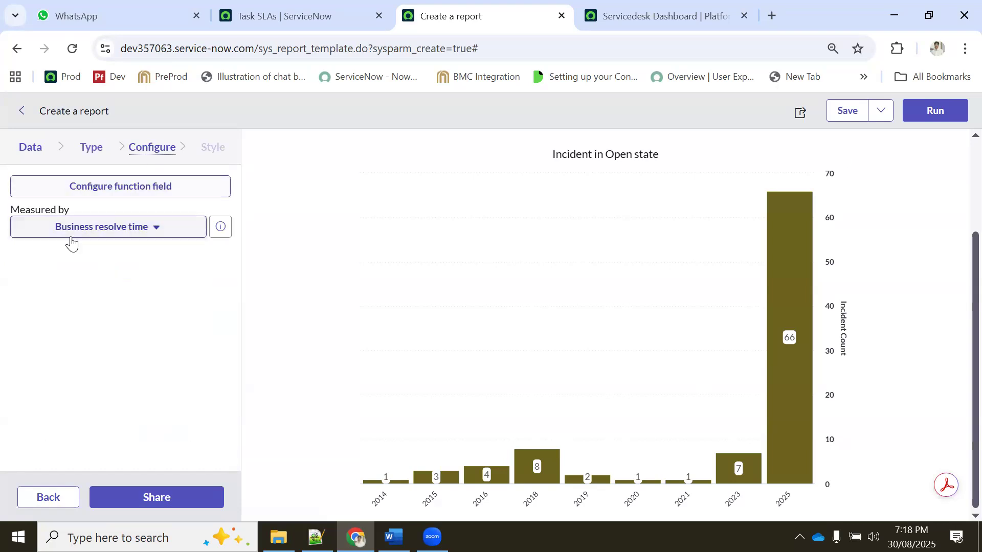
# Change the report to the Bar visualization and open its grouping configuration.
pyautogui.click(94, 149)
pyautogui.click(66, 294)
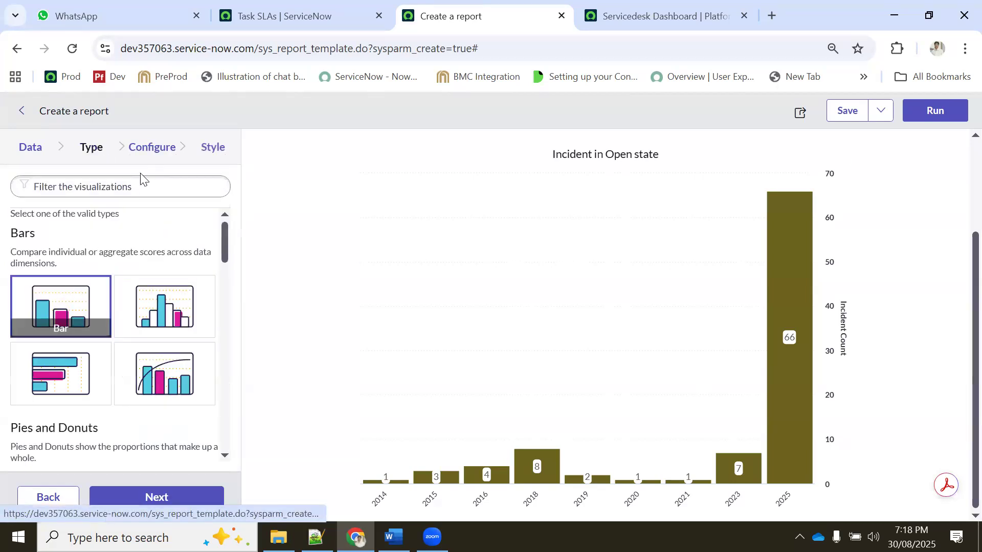
pyautogui.click(152, 147)
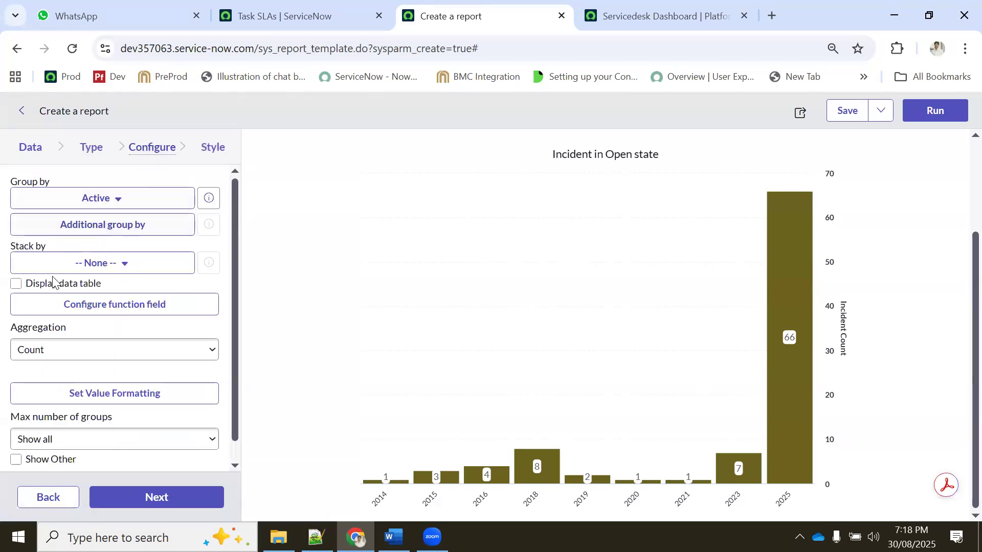
pyautogui.click(117, 203)
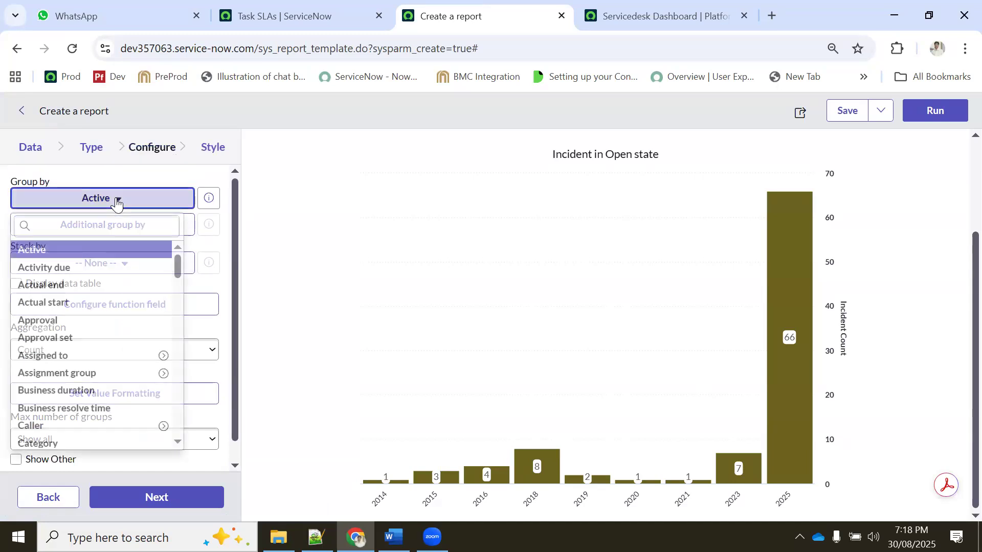
pyautogui.click(92, 148)
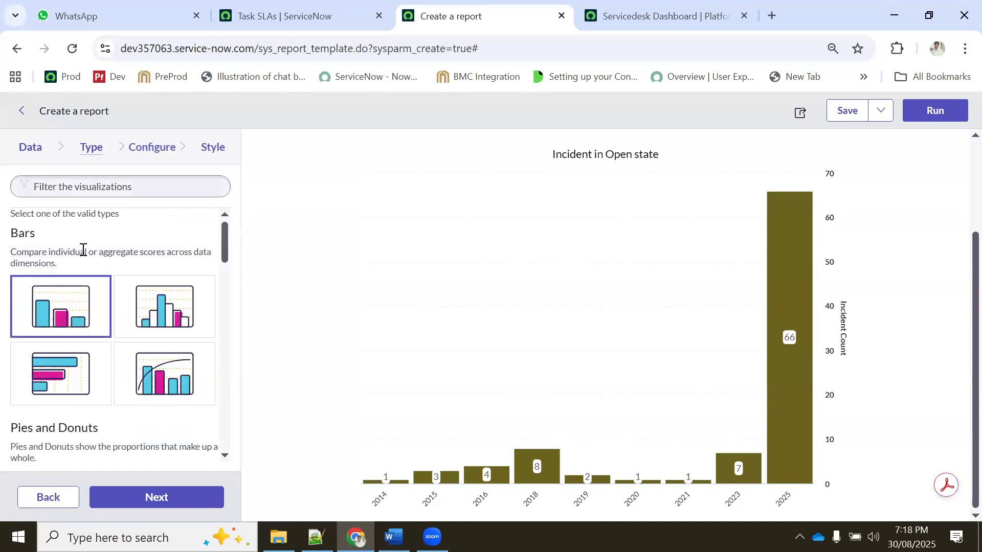
pyautogui.click(155, 151)
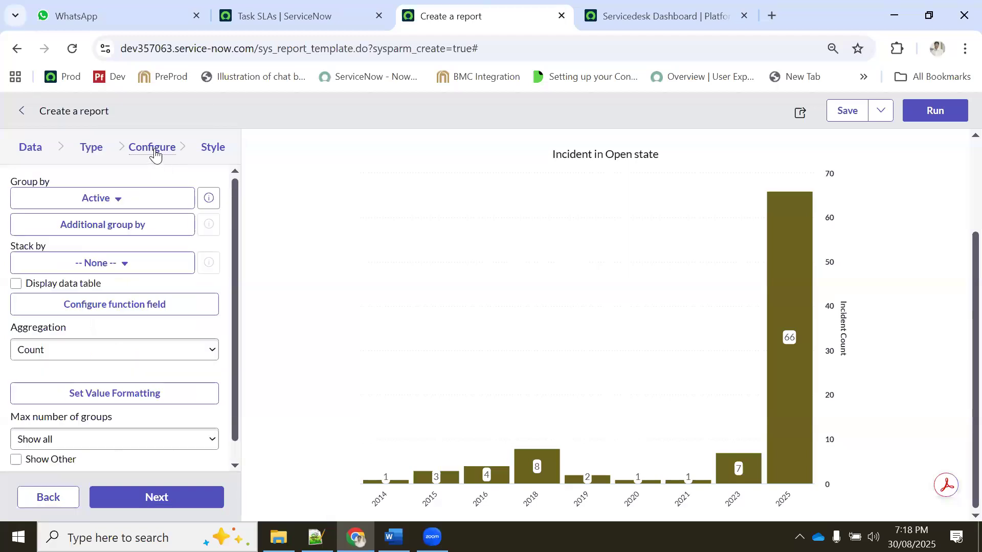
# Group the bar report by Assignment group, stack it by Assigned to, and run it.
pyautogui.click(105, 200)
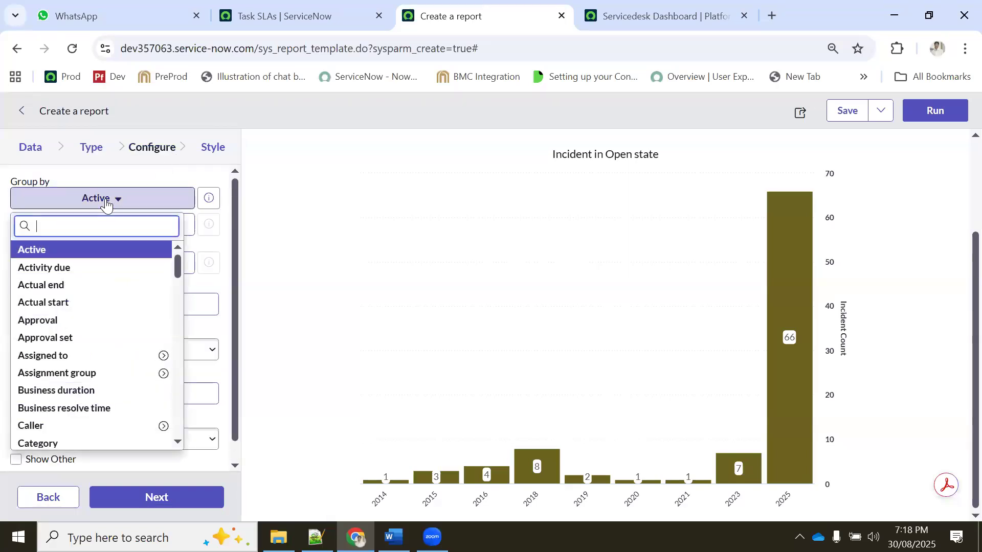
pyautogui.click(81, 373)
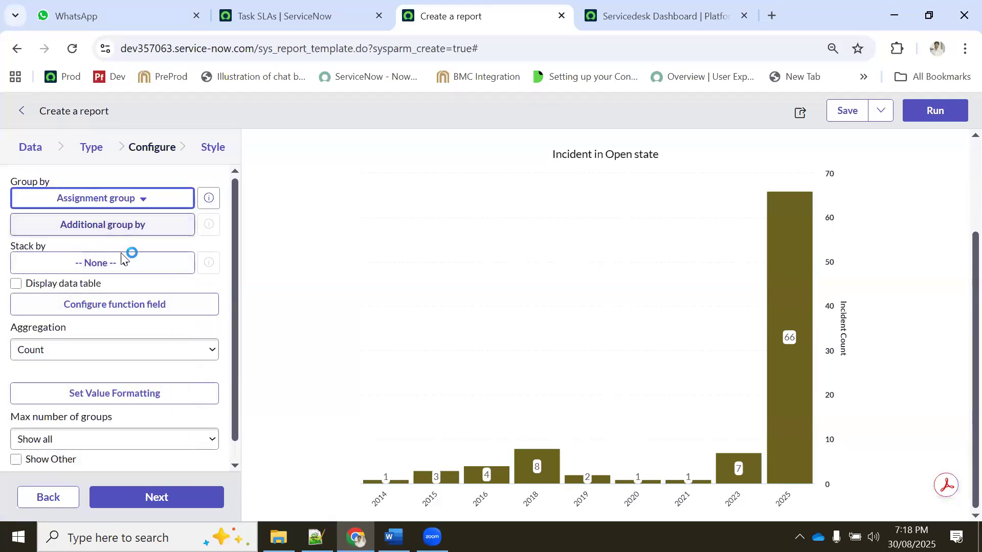
pyautogui.click(77, 267)
pyautogui.write('crea')
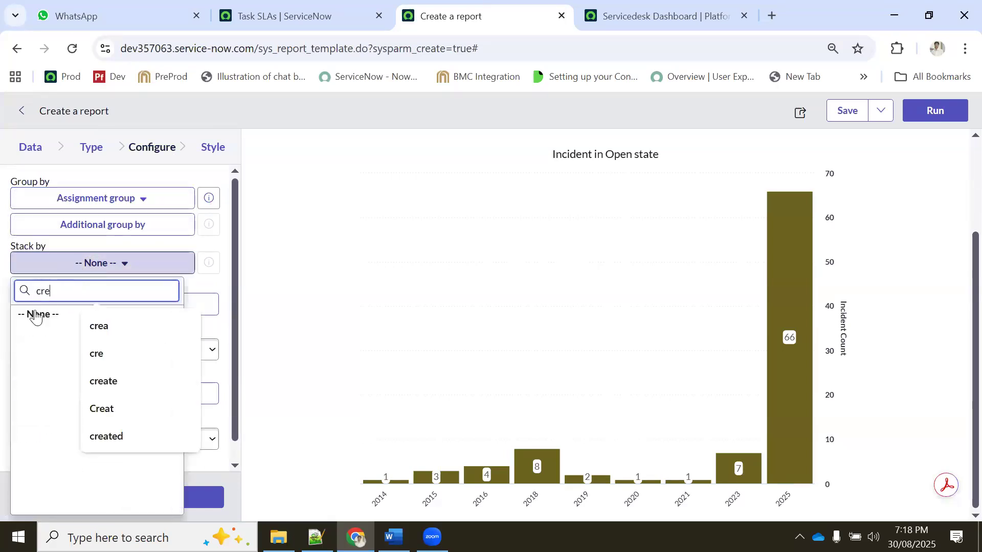
pyautogui.doubleClick(65, 295)
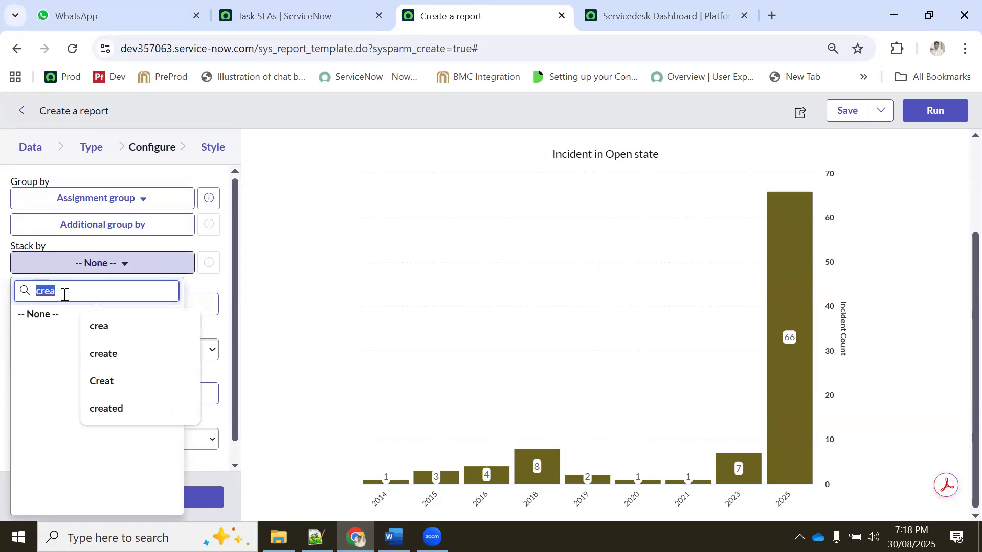
pyautogui.press('BackSpace')
pyautogui.write('ass')
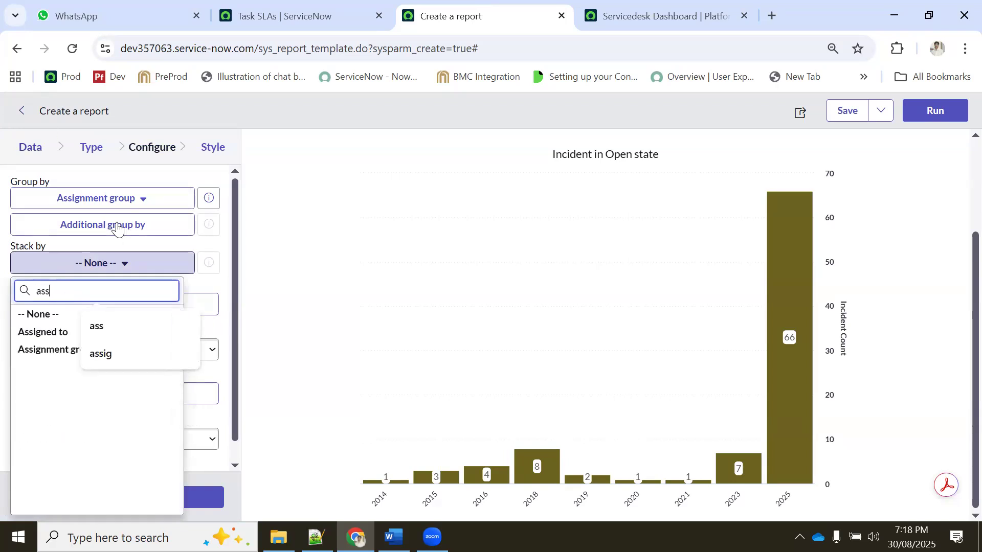
pyautogui.click(36, 333)
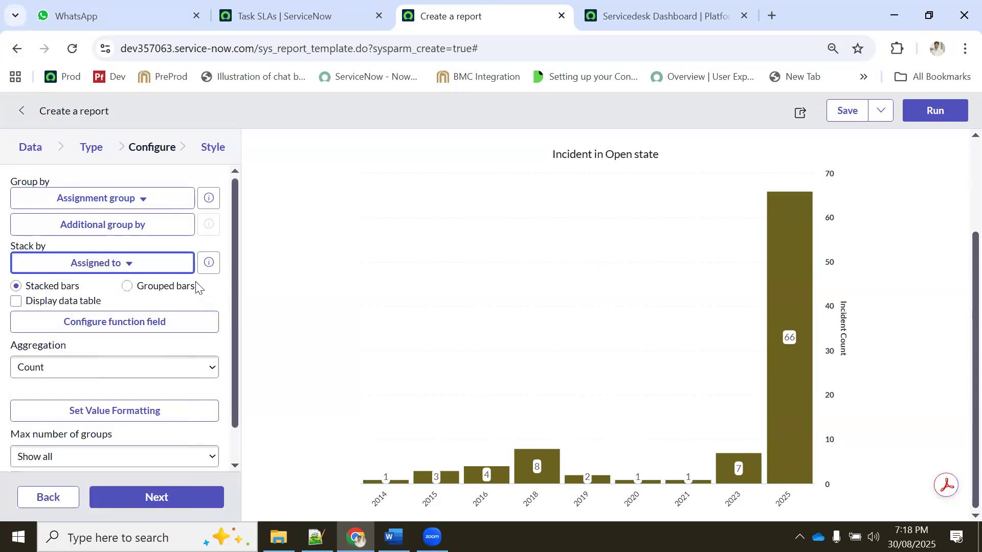
pyautogui.click(920, 110)
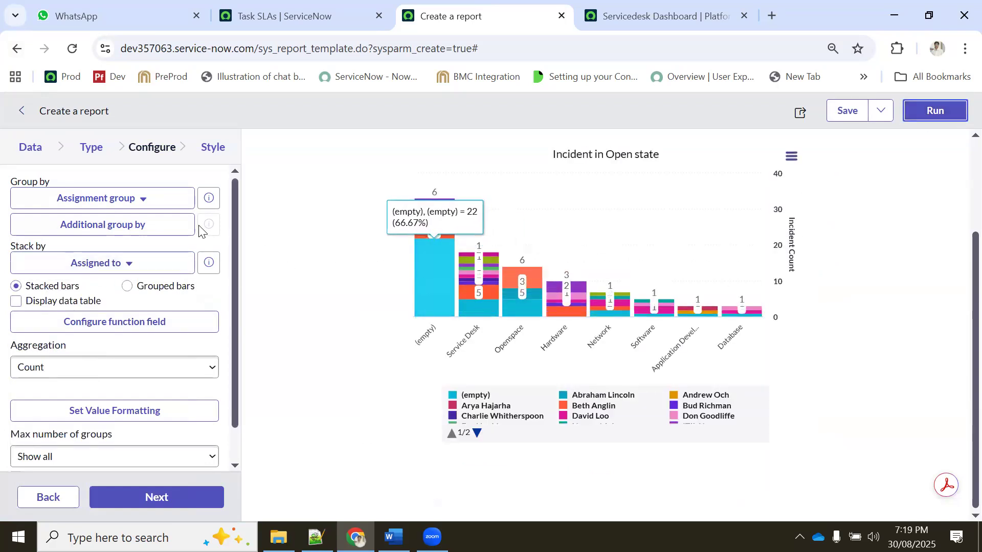
# Set the report's aggregation to Average of Resolve time.
pyautogui.scroll(-2, 108, 322)
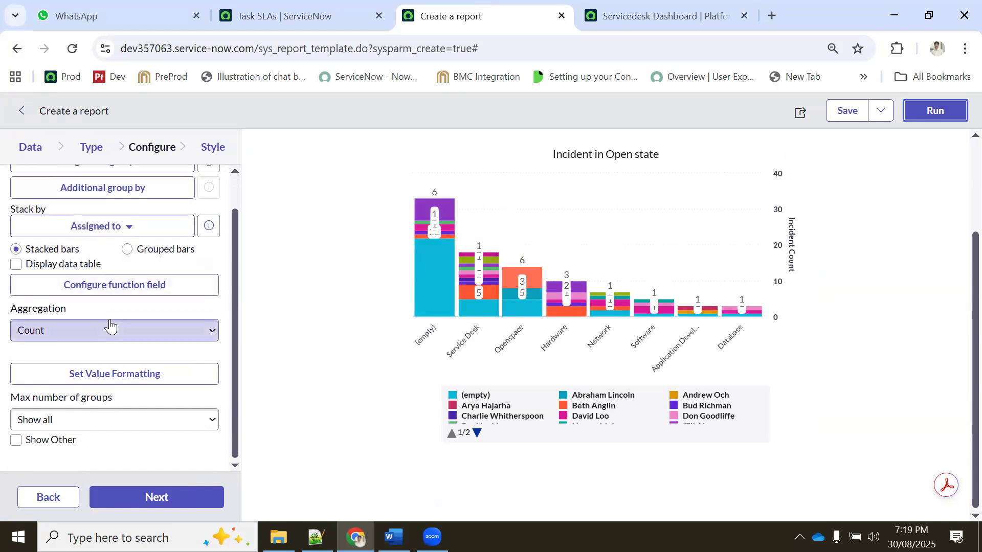
pyautogui.click(43, 333)
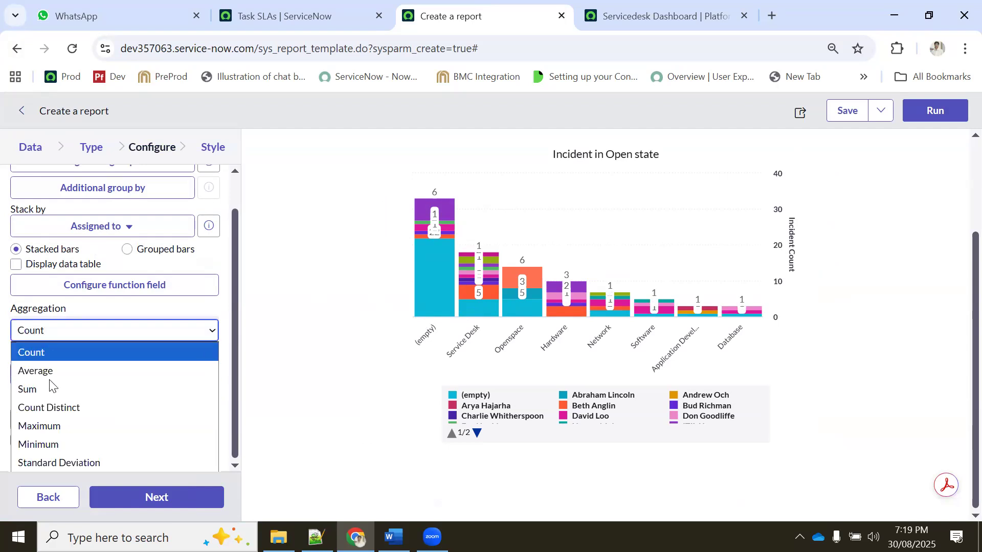
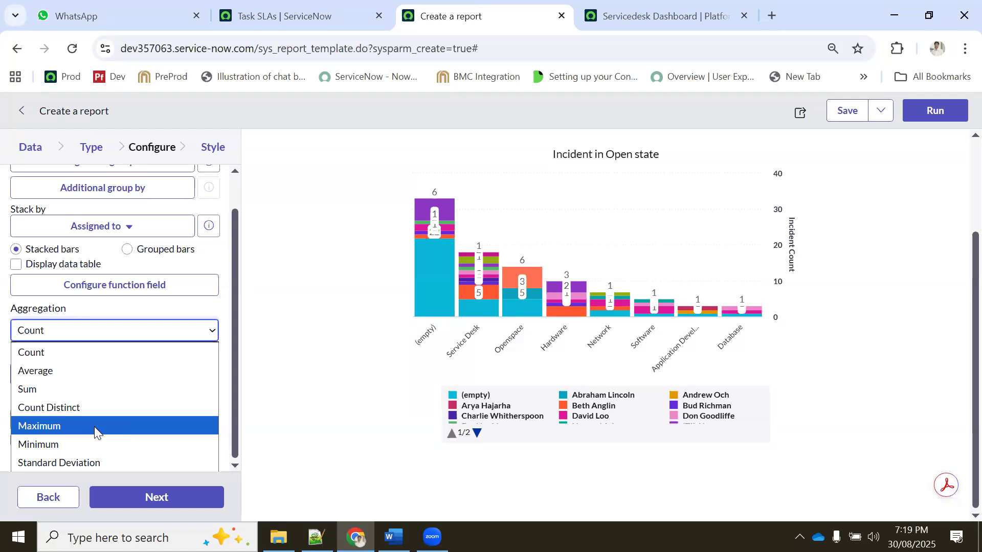
pyautogui.click(75, 371)
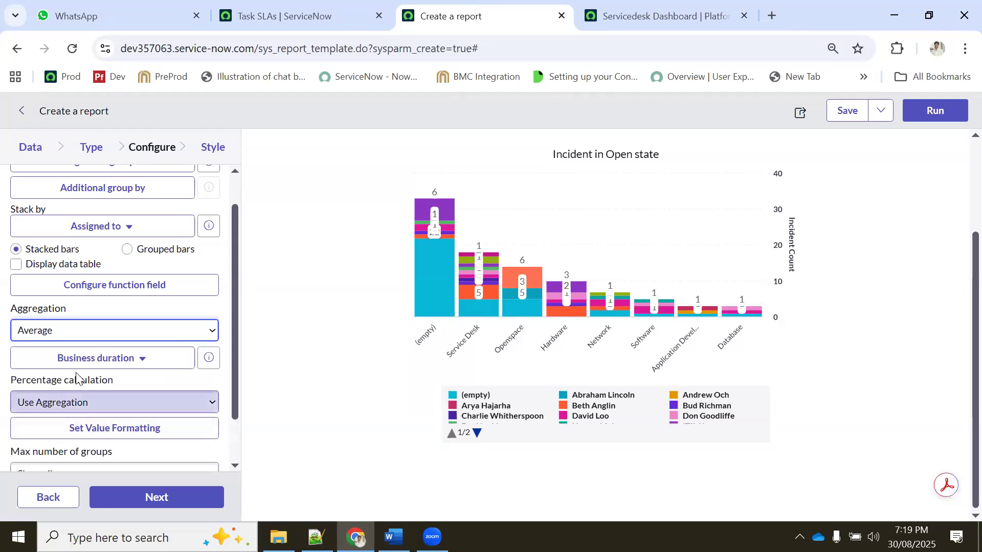
pyautogui.click(135, 363)
pyautogui.click(134, 363)
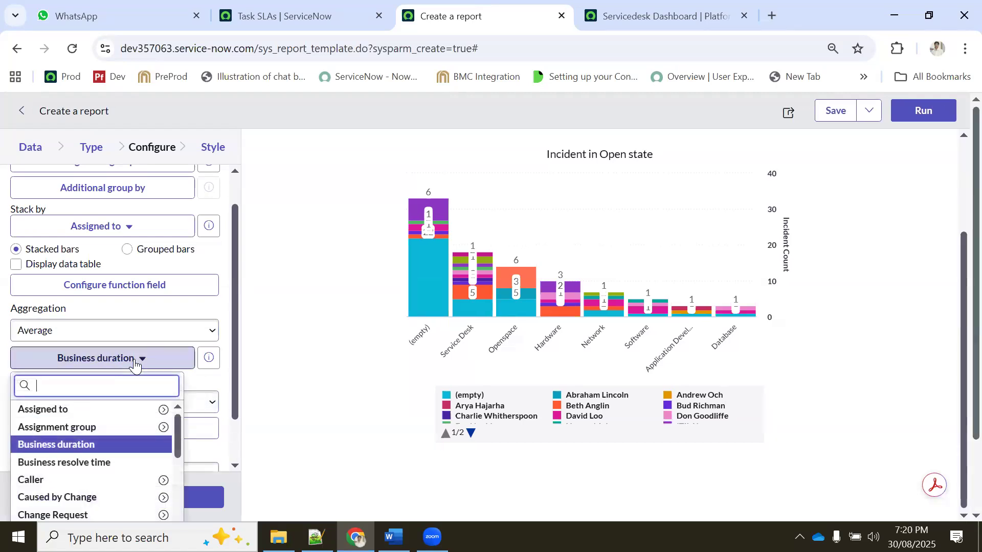
pyautogui.write('re')
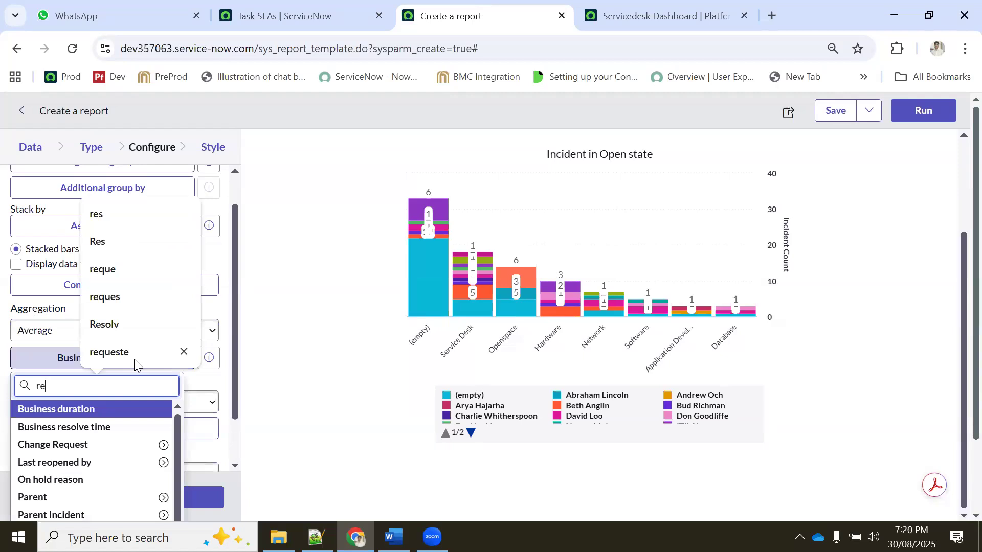
pyautogui.write('s')
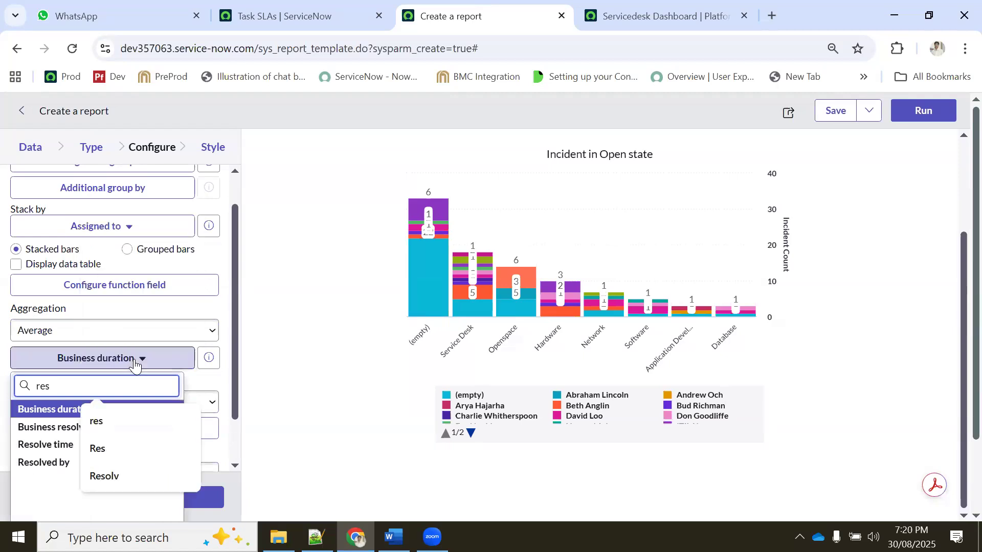
pyautogui.click(47, 443)
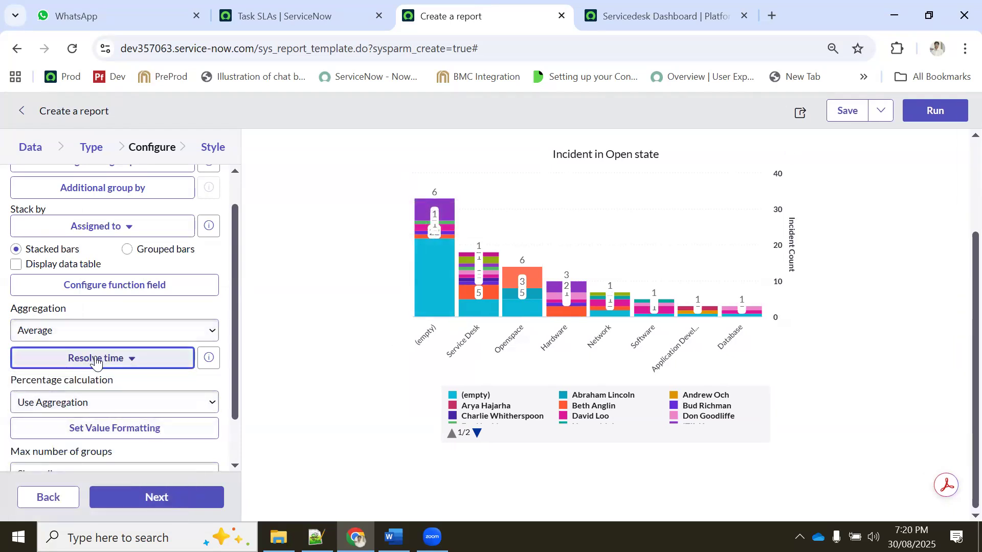
# Check the percentage calculation options and the remaining bar configuration settings.
pyautogui.scroll(-2, 97, 362)
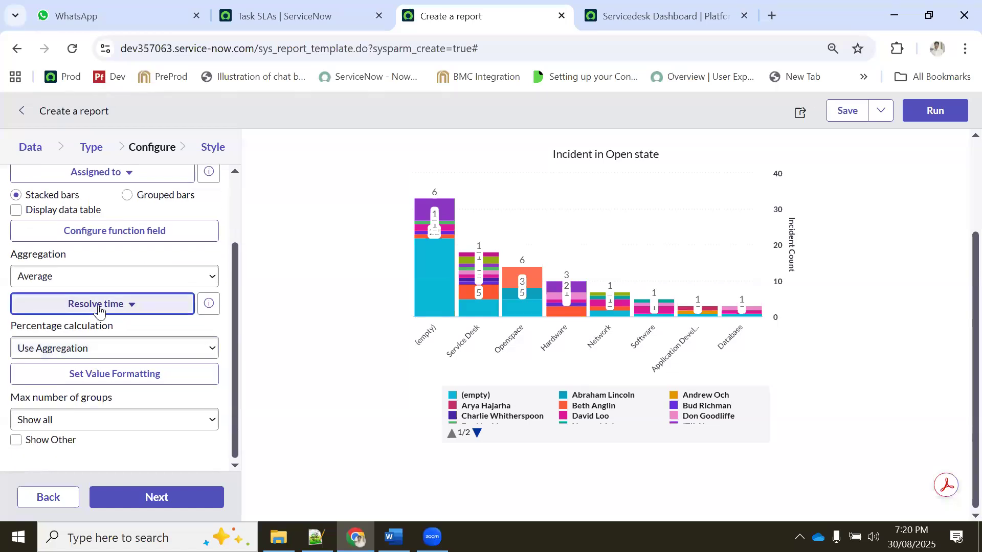
pyautogui.click(86, 348)
pyautogui.click(86, 348)
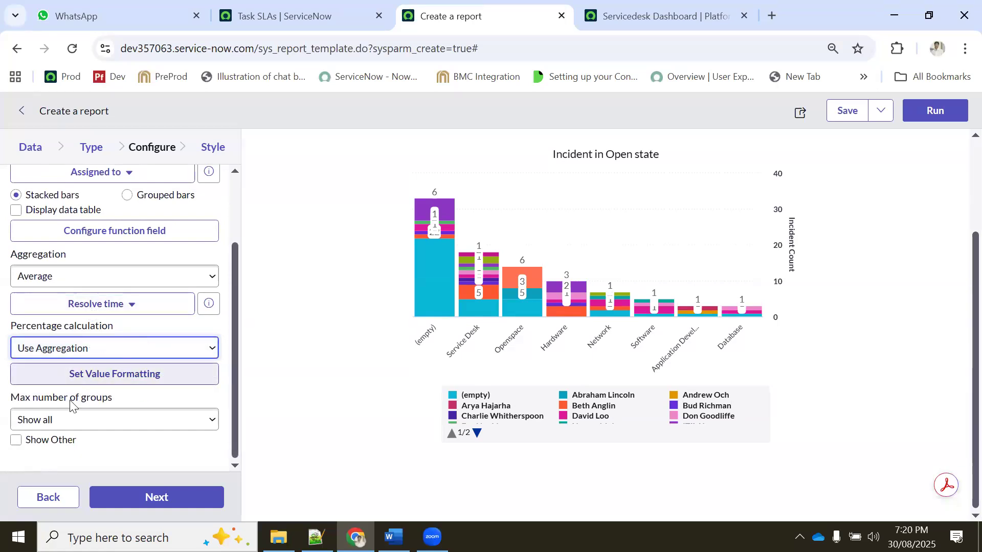
pyautogui.scroll(1, 83, 339)
pyautogui.scroll(3, 83, 339)
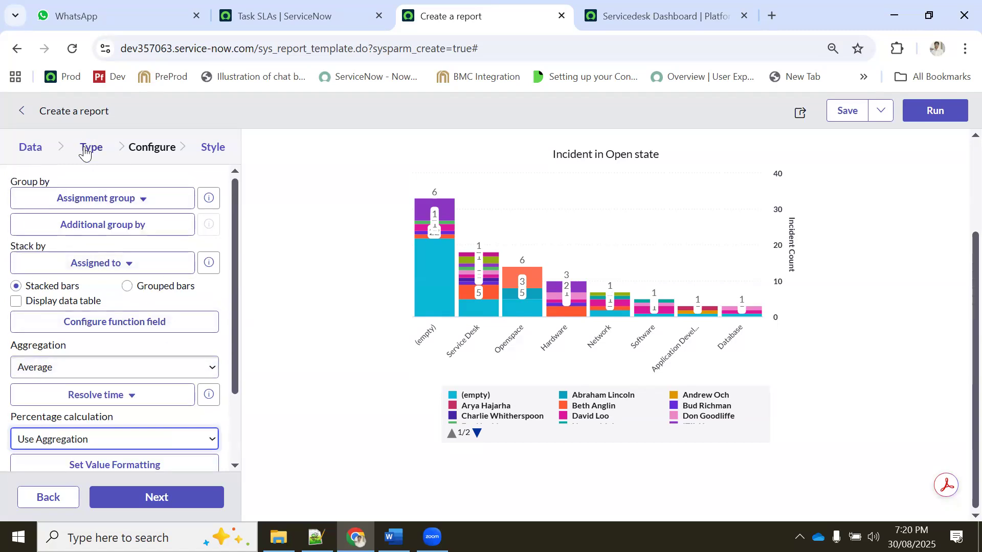
# Switch the report to the Trend visualization and proceed to its configuration to load the chart.
pyautogui.click(88, 148)
pyautogui.scroll(-4, 124, 306)
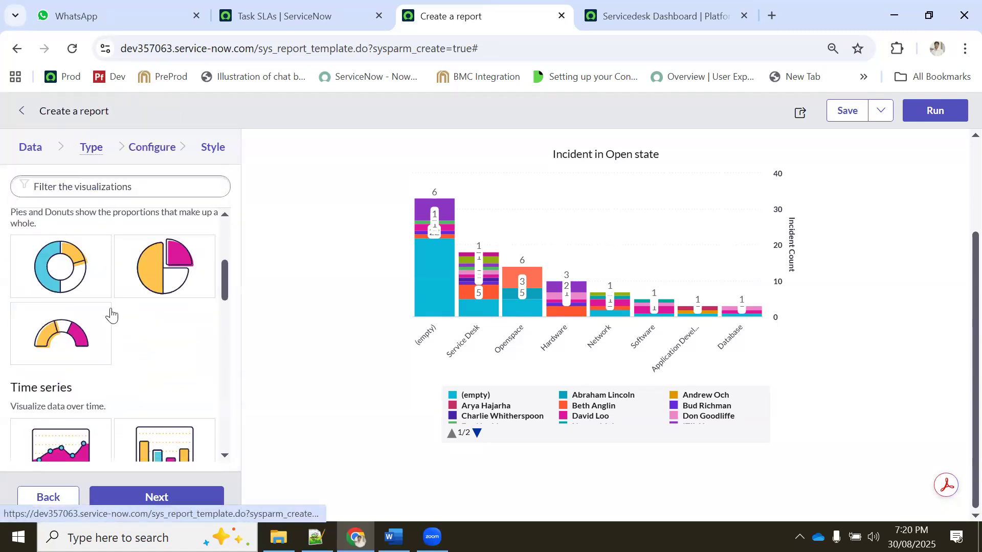
pyautogui.scroll(-12, 88, 347)
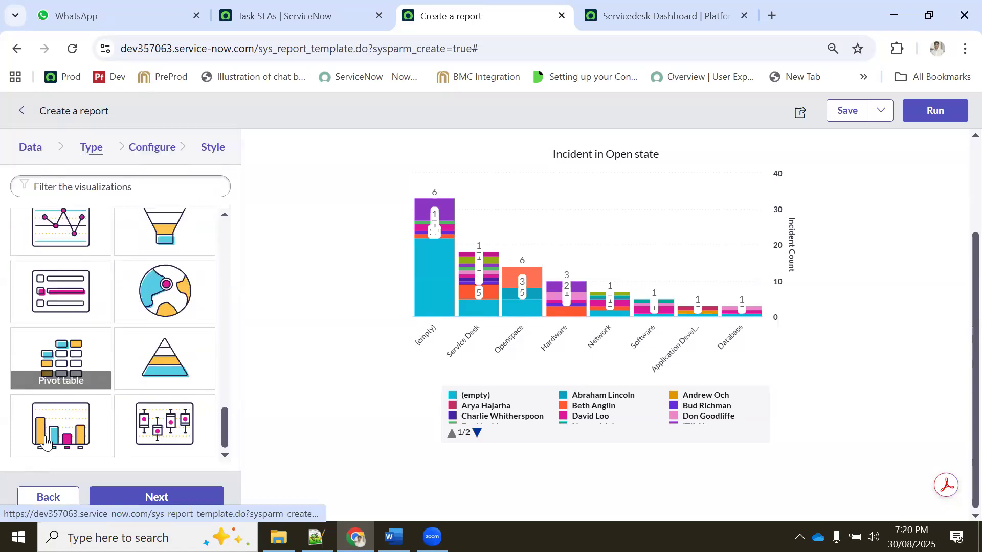
pyautogui.click(59, 424)
pyautogui.click(147, 497)
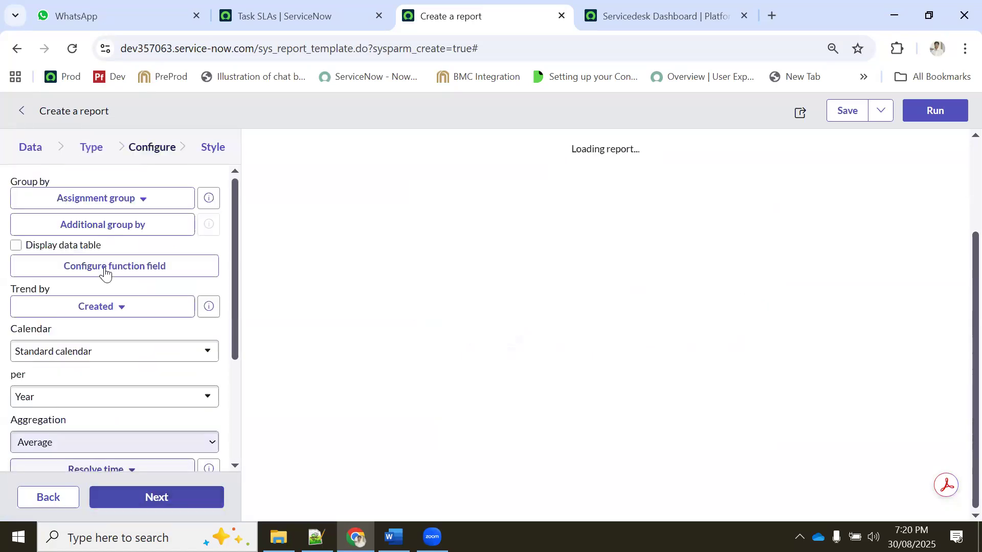
pyautogui.click(92, 147)
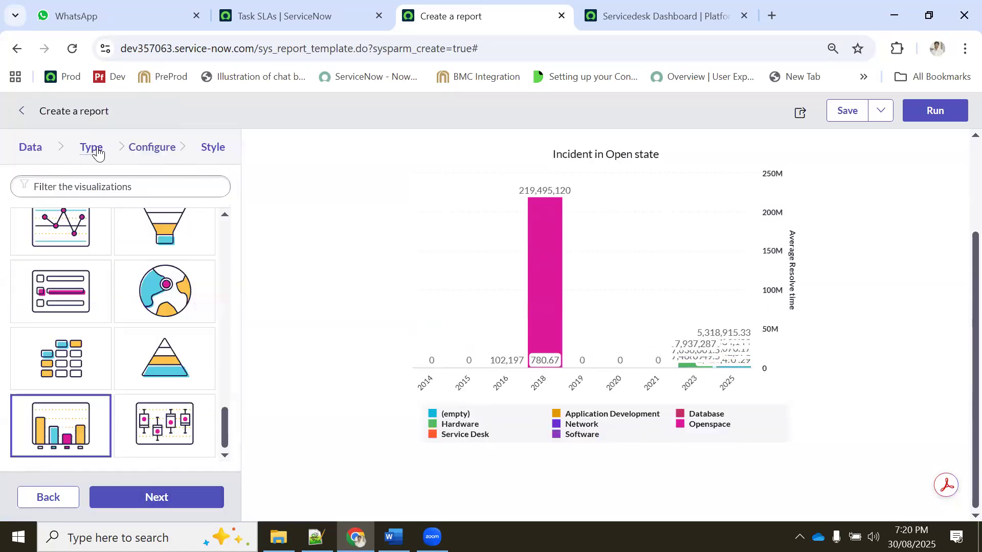
pyautogui.scroll(10, 165, 292)
pyautogui.scroll(2, 164, 290)
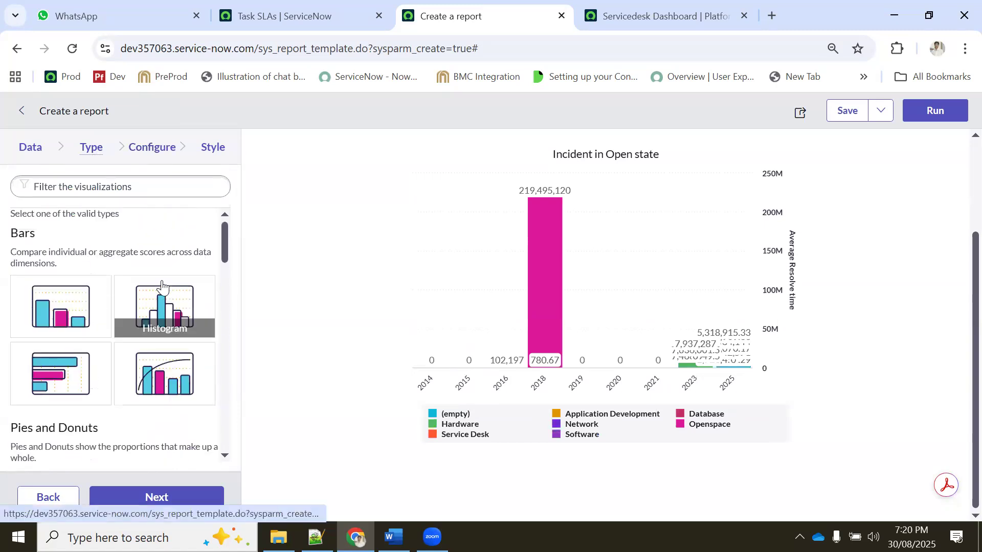
pyautogui.scroll(3, 277, 205)
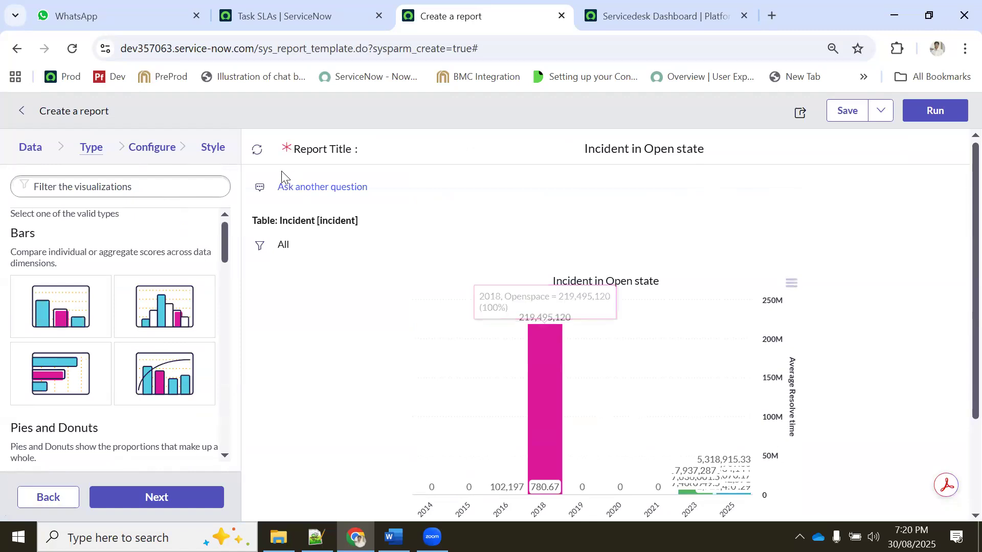
# Set the trend report's interval to Month and its Group by to None.
pyautogui.click(146, 150)
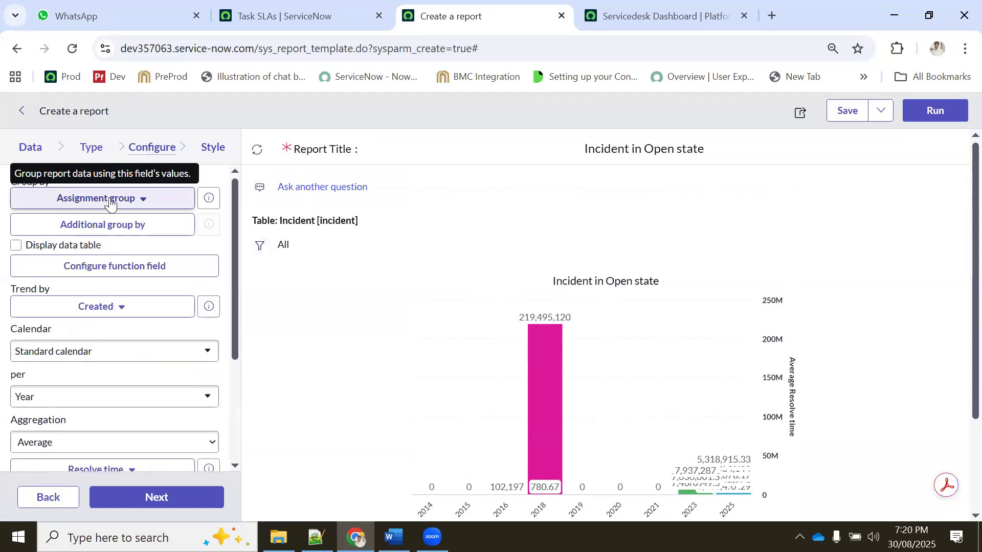
pyautogui.click(72, 395)
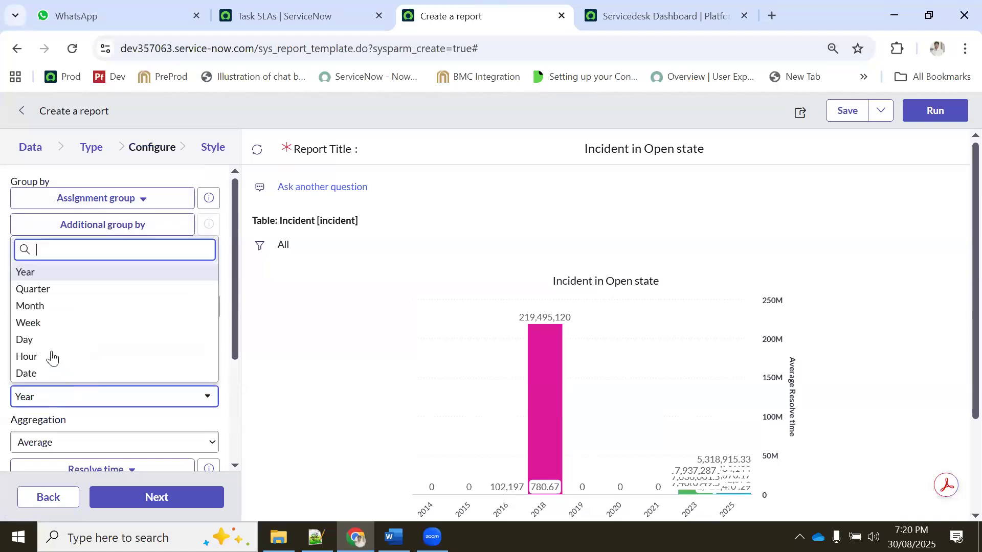
pyautogui.click(46, 310)
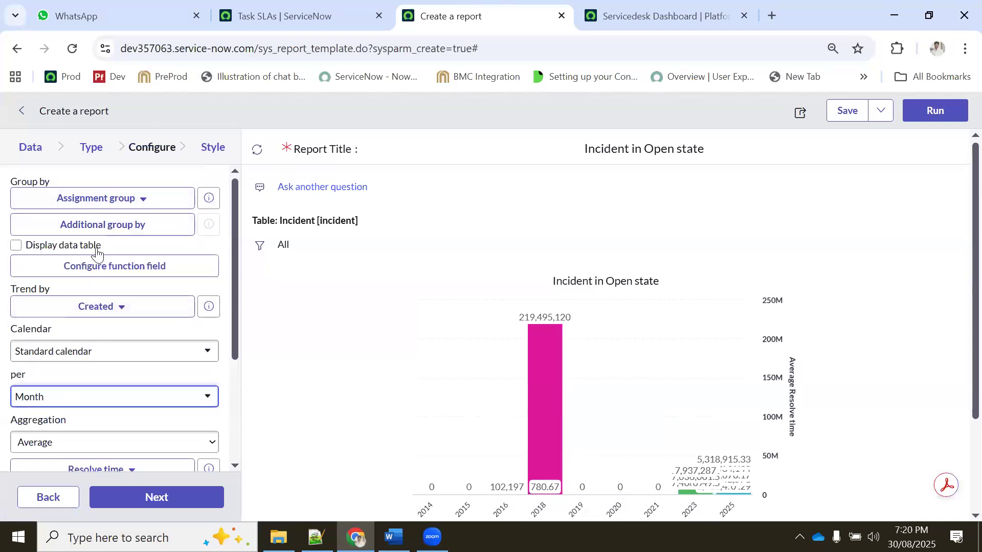
pyautogui.click(101, 198)
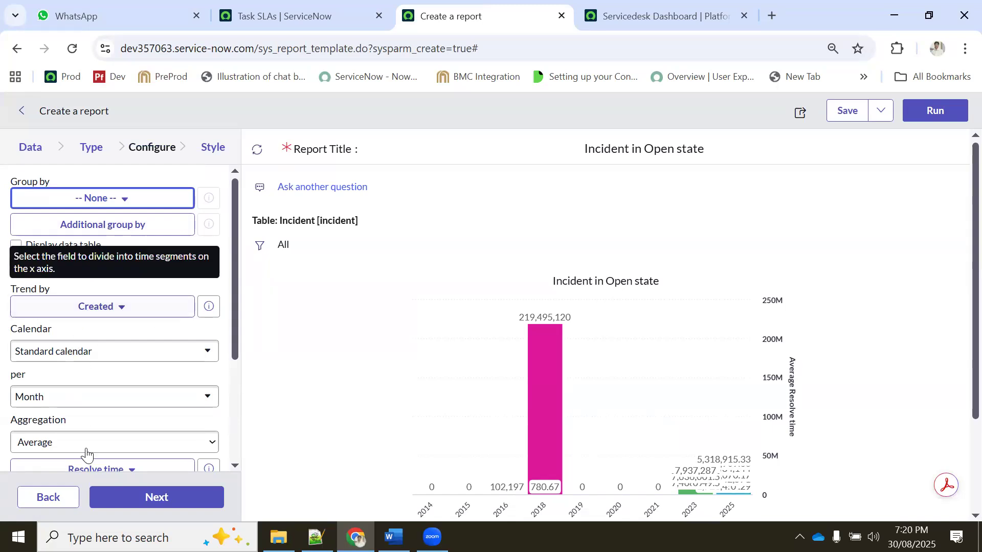
# Set the trend report's aggregation to Count and run it to view the monthly chart.
pyautogui.scroll(-1, 142, 377)
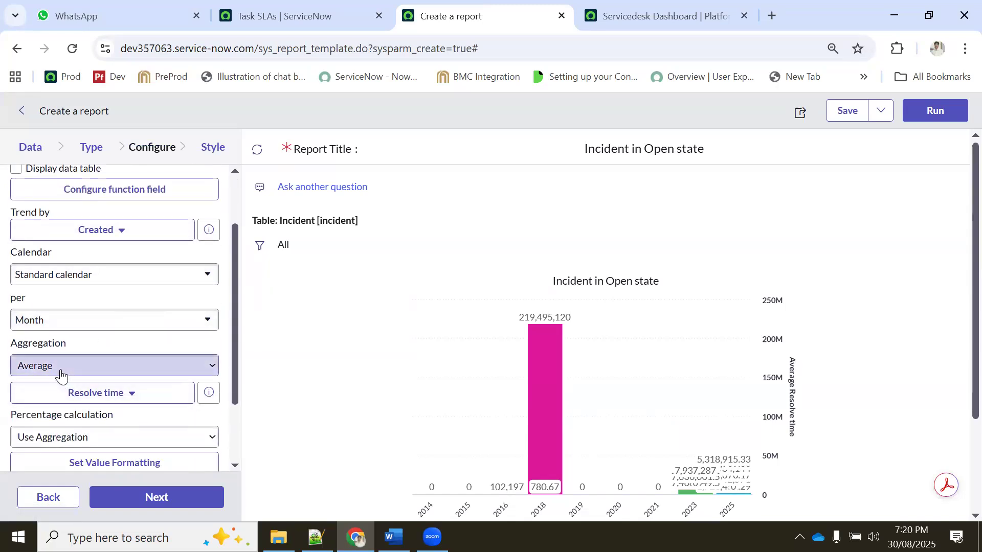
pyautogui.click(58, 373)
pyautogui.click(52, 384)
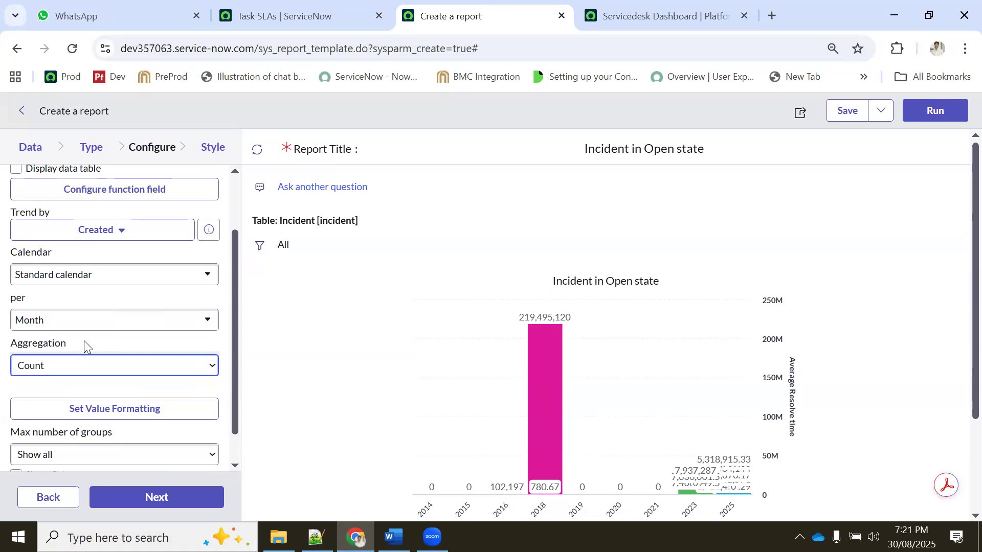
pyautogui.click(915, 118)
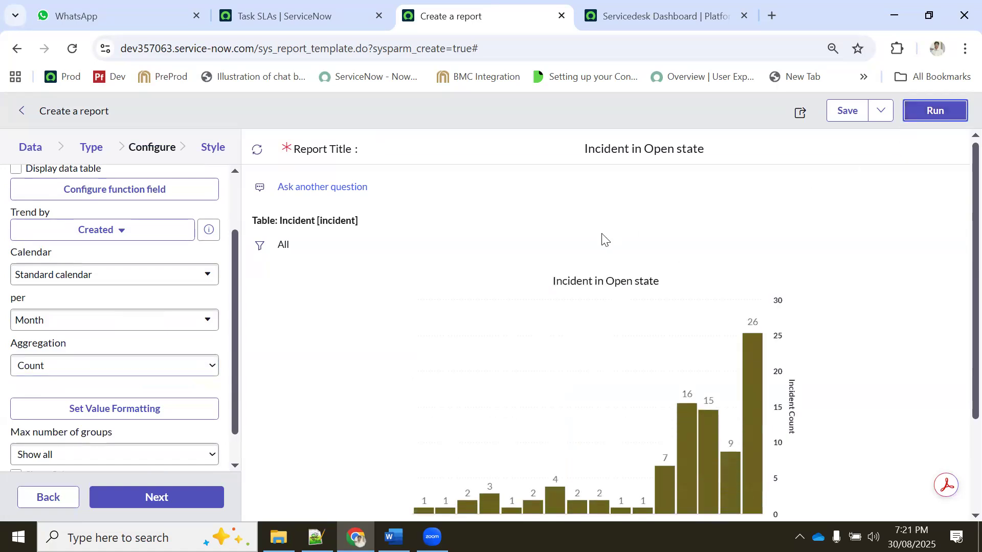
pyautogui.scroll(-2, 624, 240)
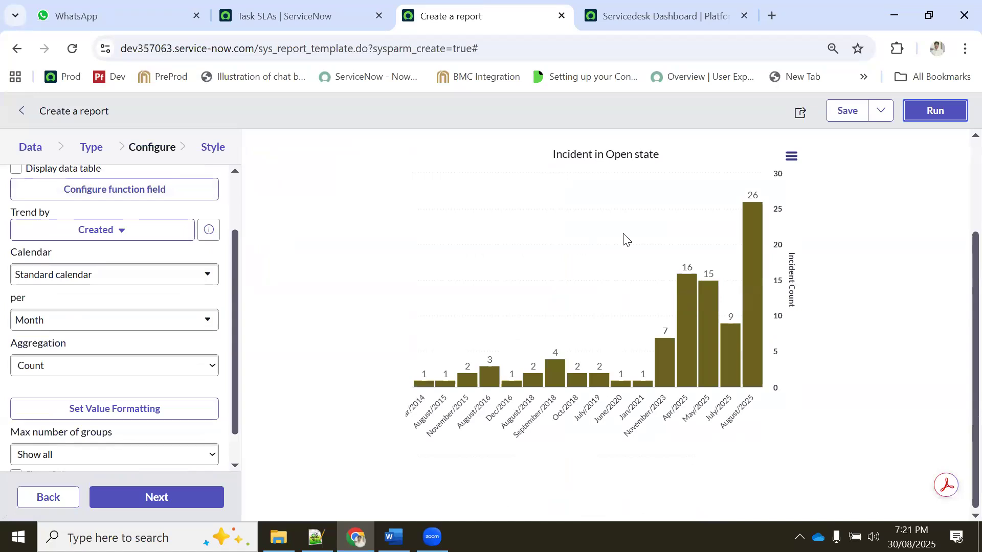
pyautogui.scroll(2, 142, 245)
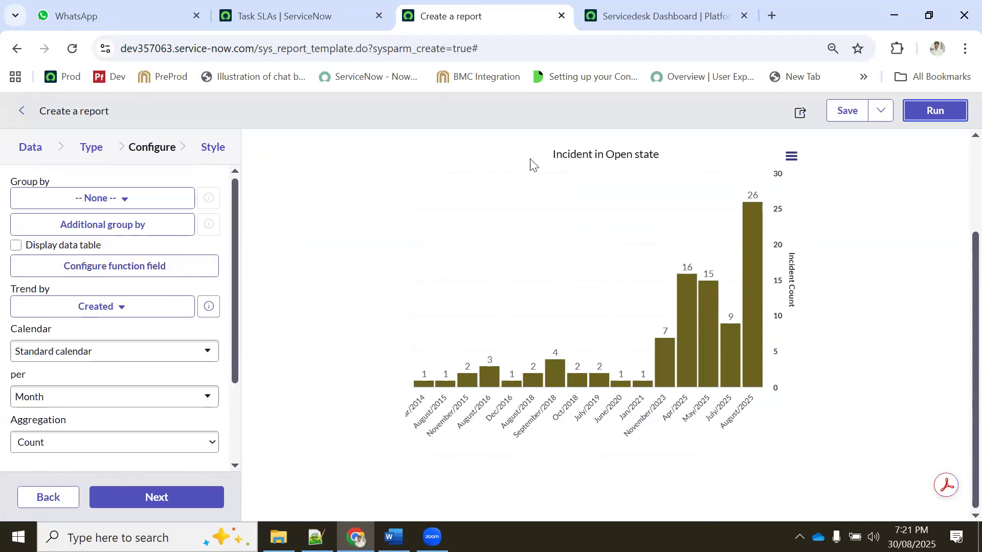
pyautogui.scroll(3, 314, 245)
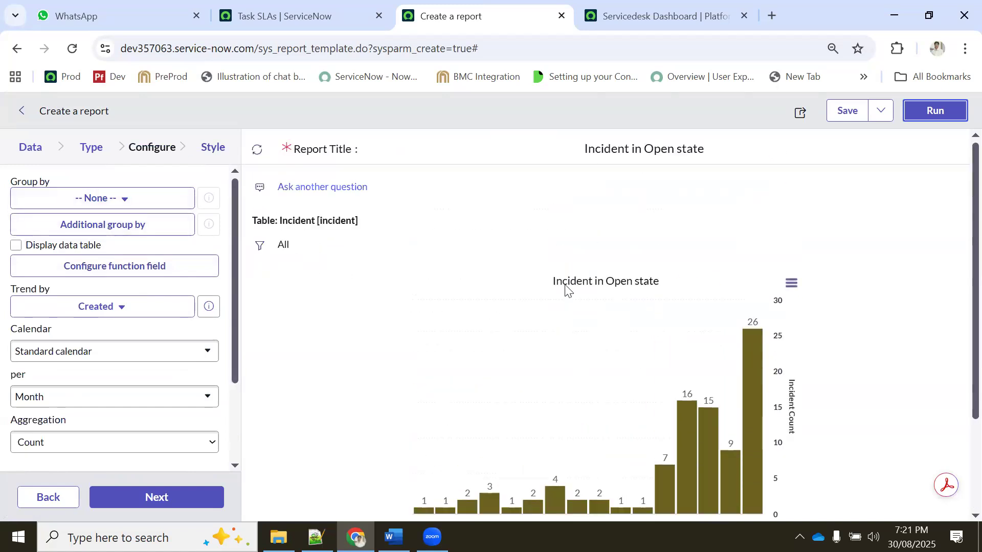
# Add a filter condition to the report: Assignment group is Service Desk.
pyautogui.click(261, 249)
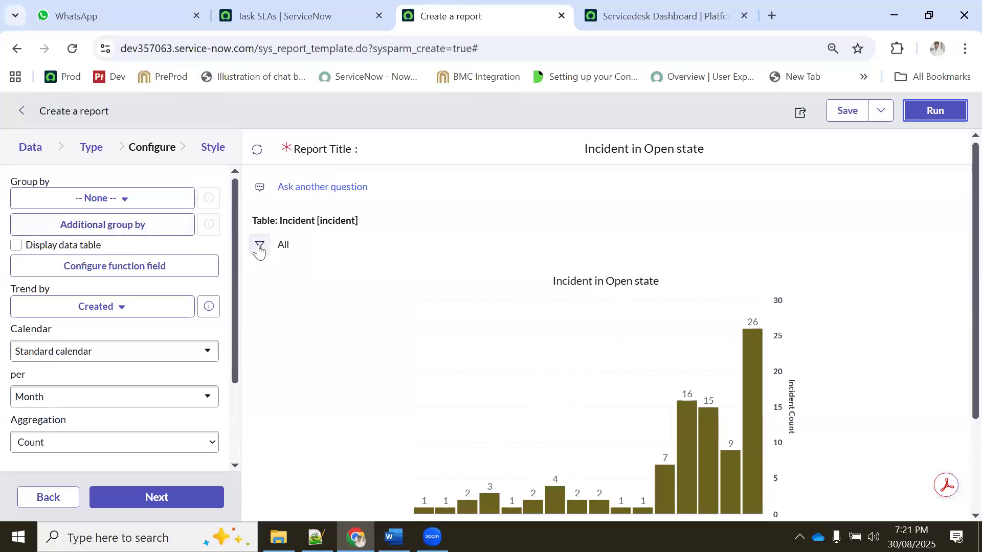
pyautogui.click(353, 346)
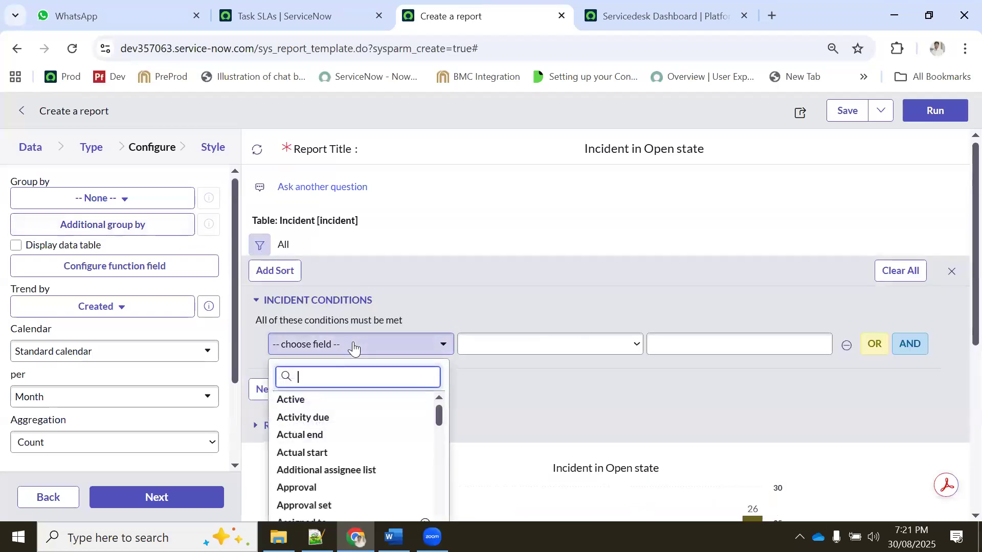
pyautogui.write('ass')
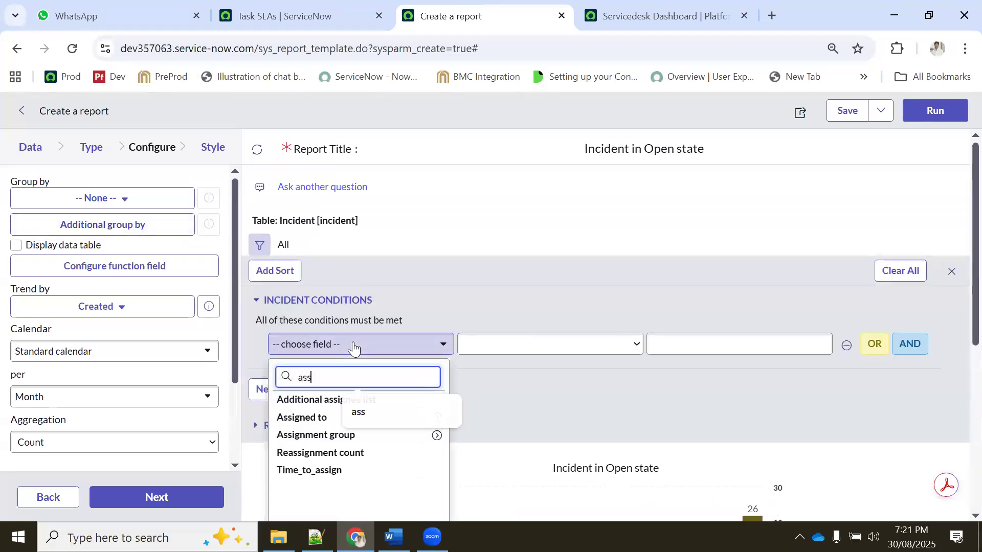
pyautogui.click(329, 435)
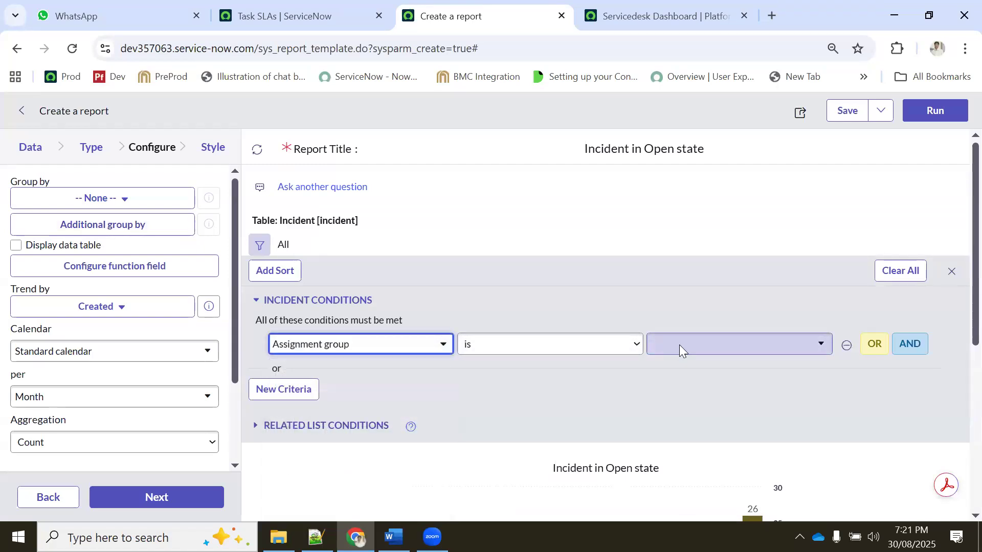
pyautogui.click(678, 345)
pyautogui.click(537, 348)
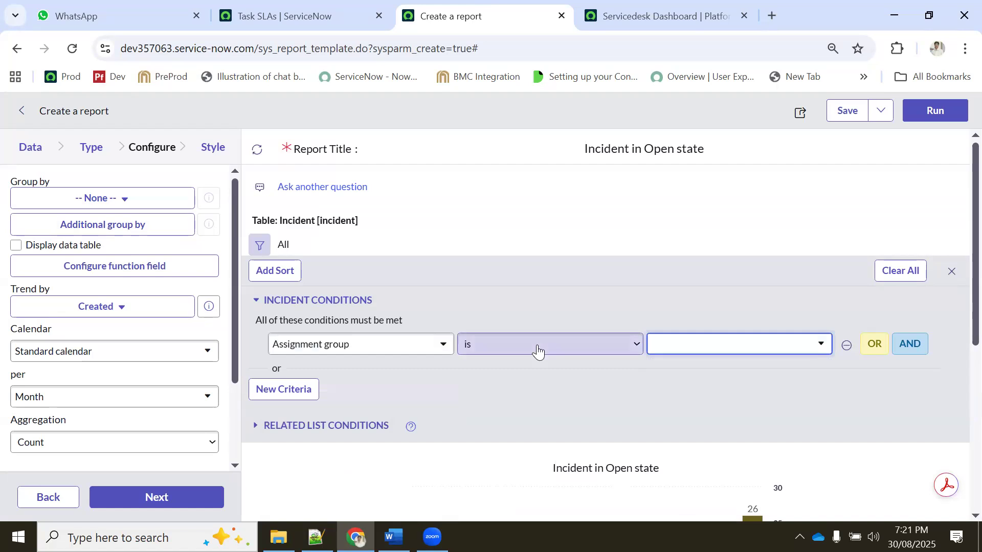
pyautogui.click(679, 343)
pyautogui.write('Serv')
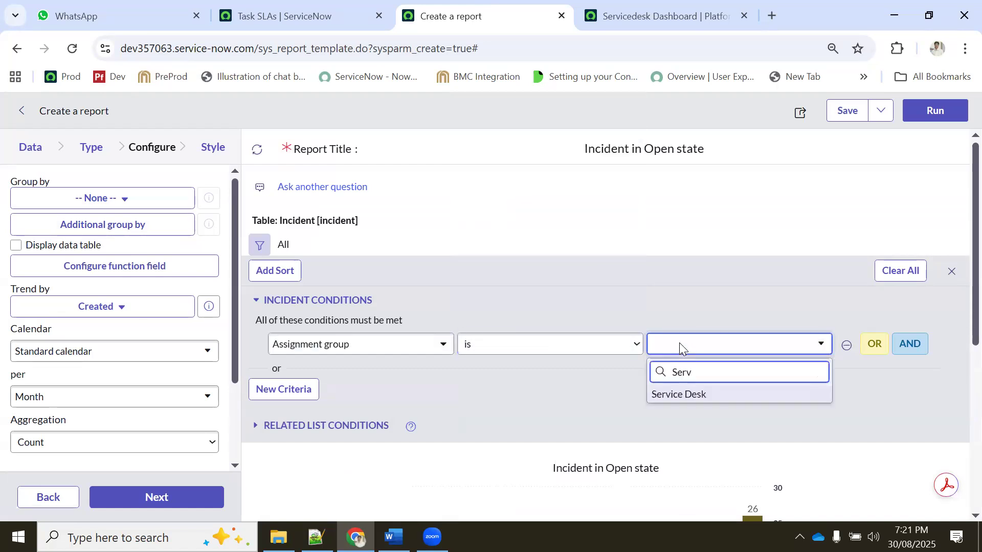
pyautogui.click(695, 394)
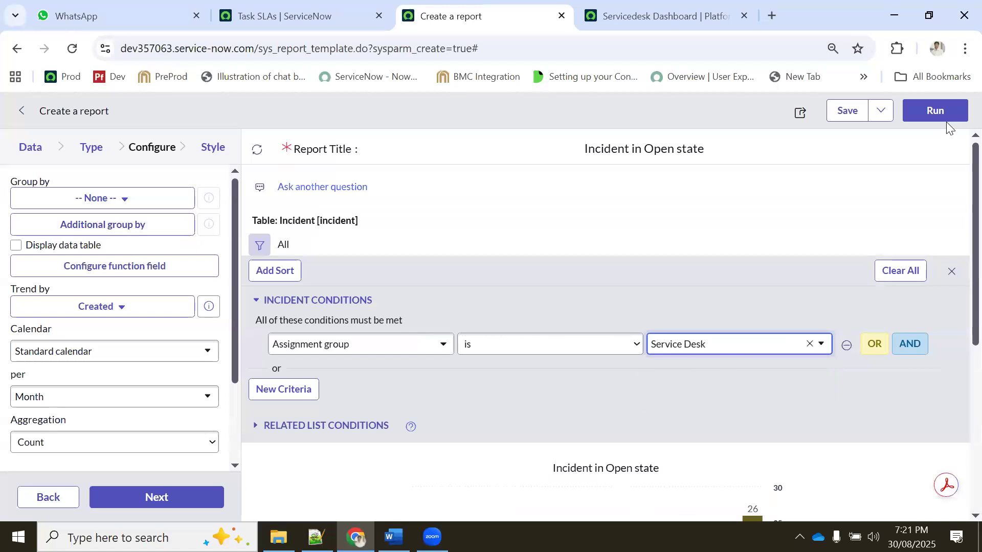
# Change the report title to "ServiceDesk Incident in Open state" and run the filtered report.
pyautogui.click(584, 149)
pyautogui.write('Service')
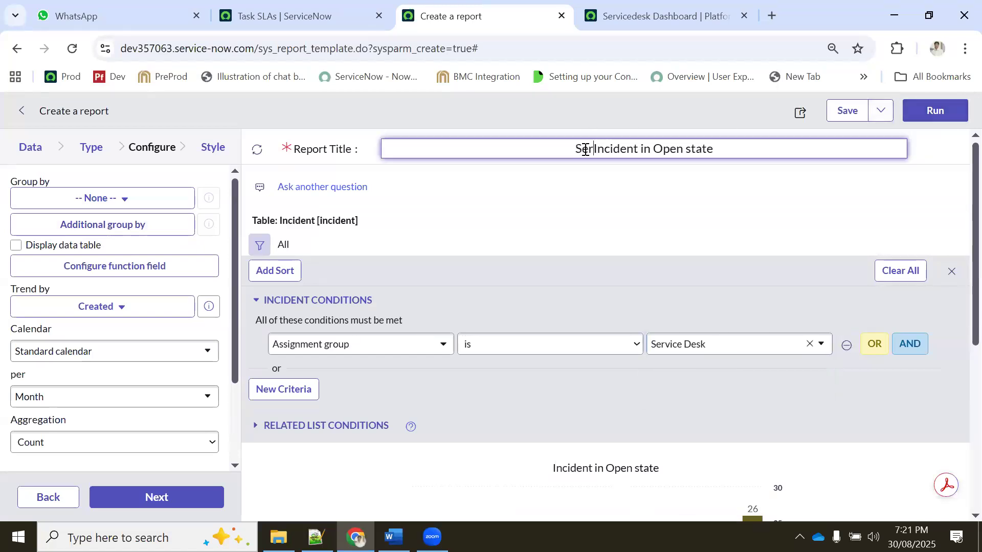
pyautogui.write('Desk')
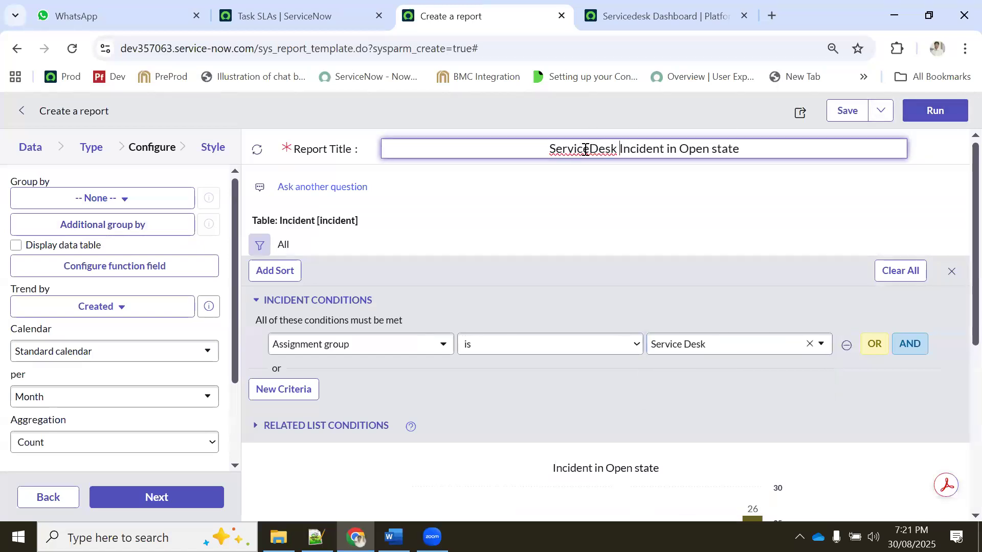
pyautogui.click(920, 117)
pyautogui.scroll(-5, 699, 315)
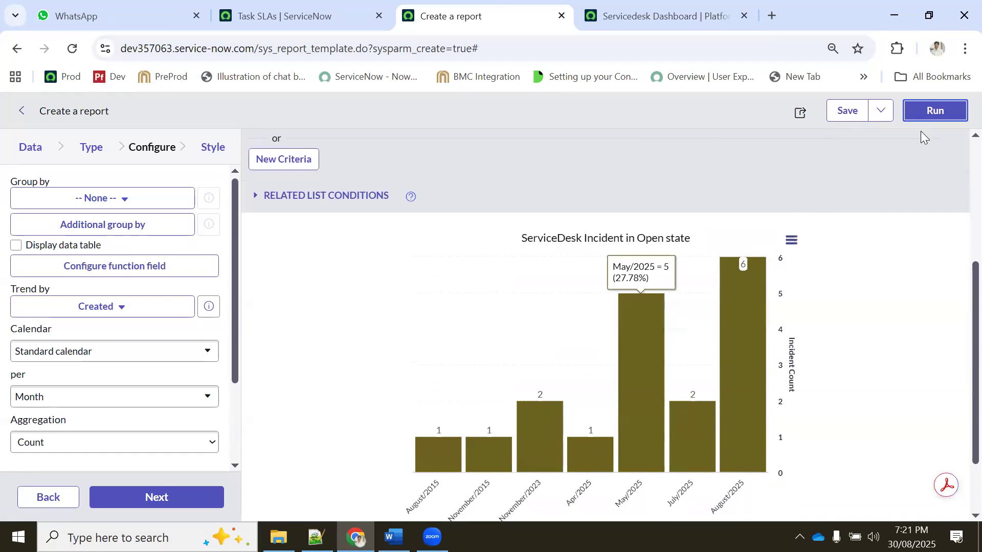
# Add a second filter condition on Incident state, joined with AND to the assignment group condition.
pyautogui.scroll(5, 891, 203)
pyautogui.click(910, 344)
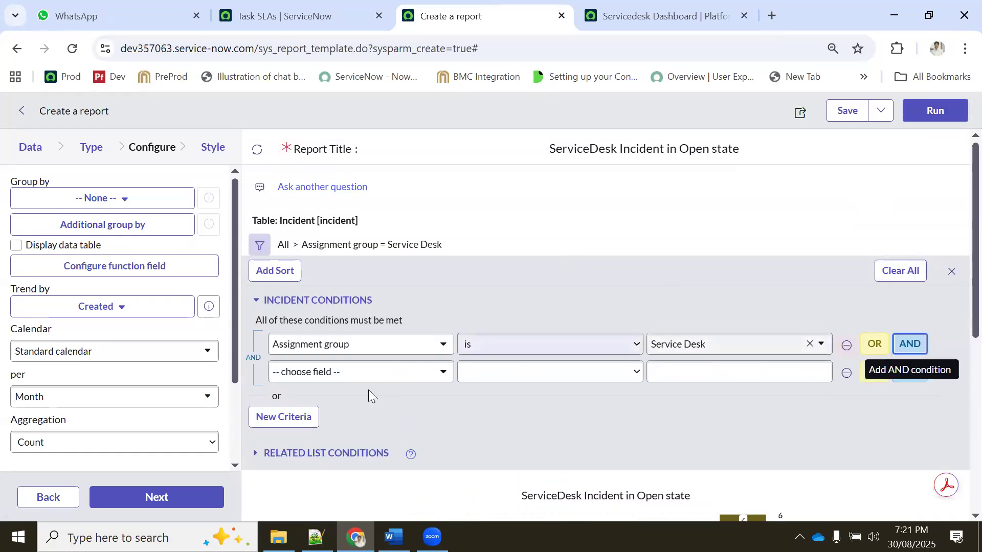
pyautogui.click(343, 378)
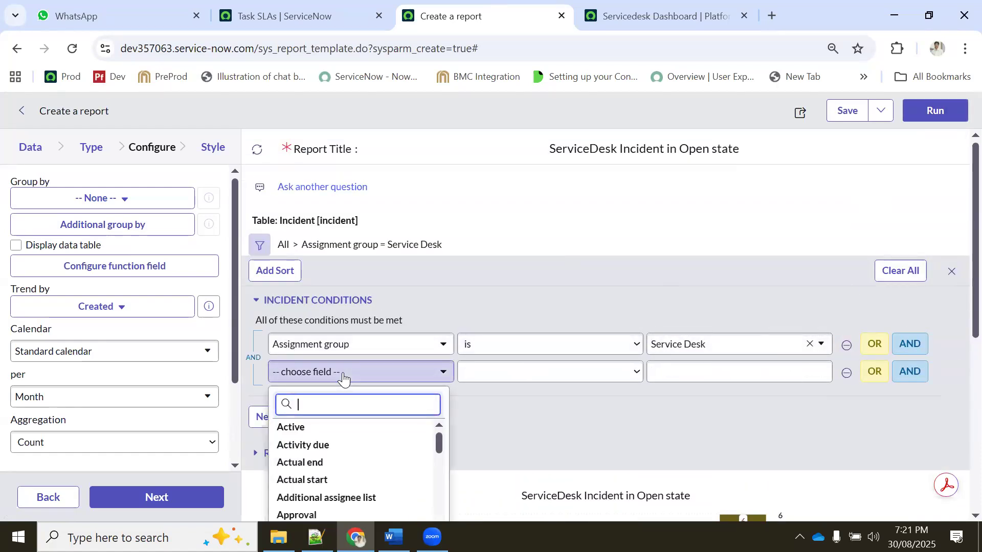
pyautogui.write('state')
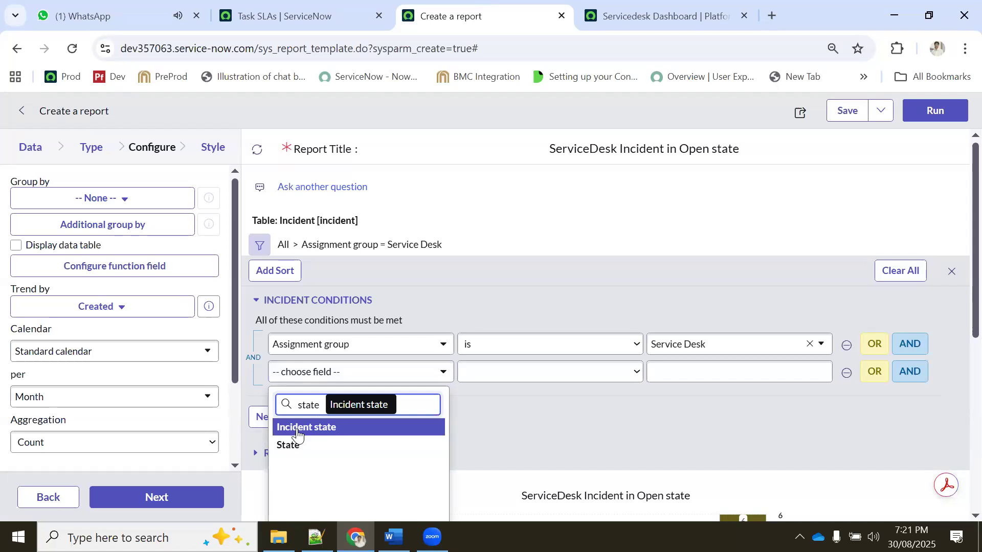
pyautogui.click(298, 434)
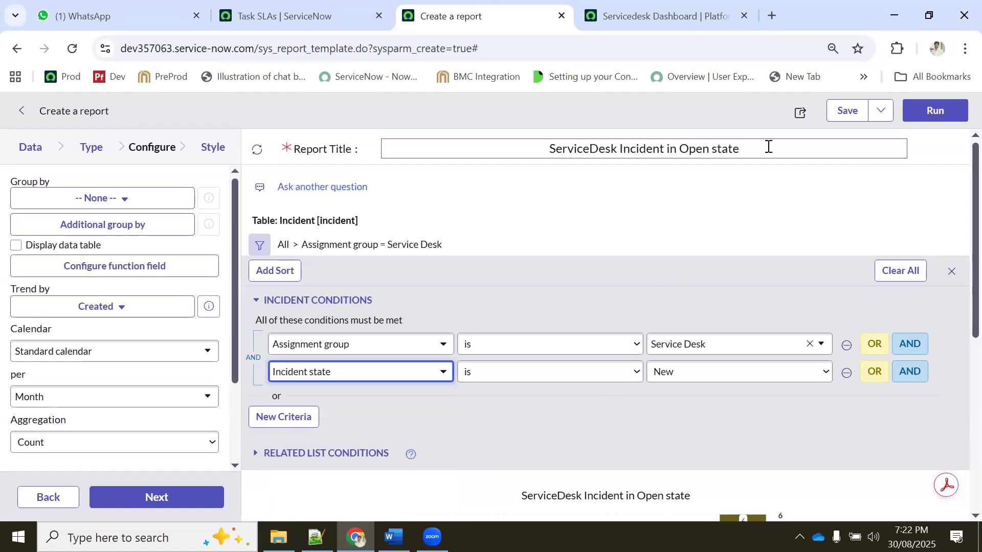
# Set the Incident state condition to New and run the report.
pyautogui.click(668, 377)
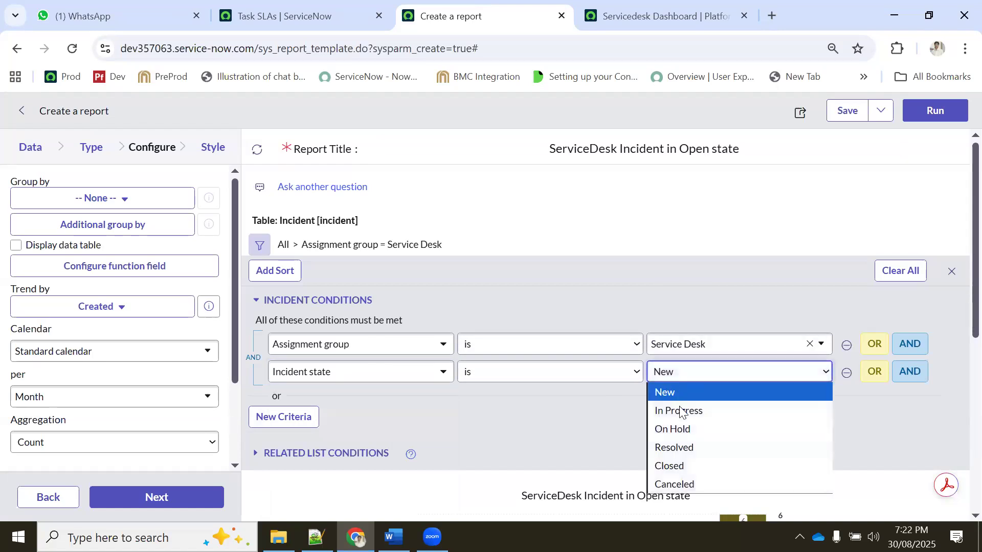
pyautogui.click(673, 399)
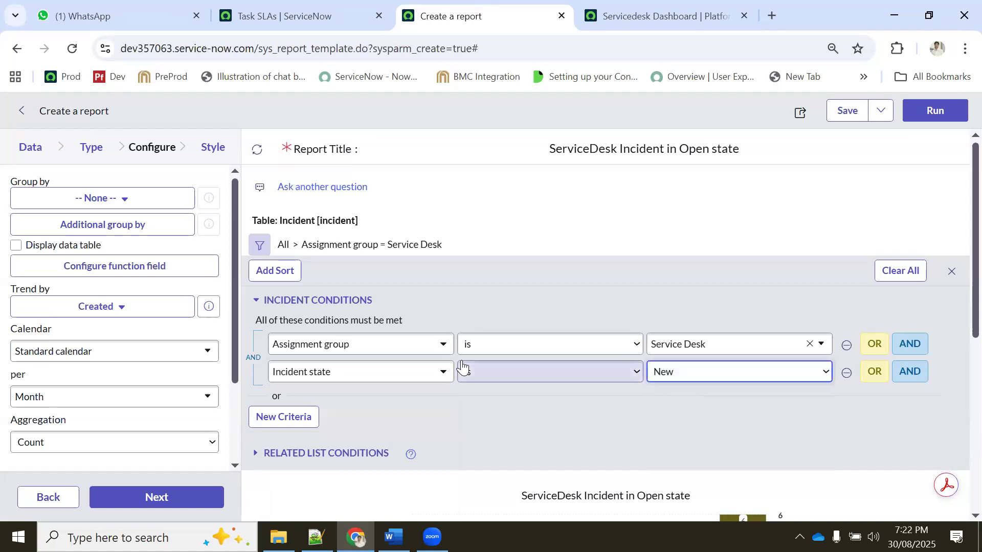
pyautogui.click(925, 111)
pyautogui.scroll(-5, 674, 294)
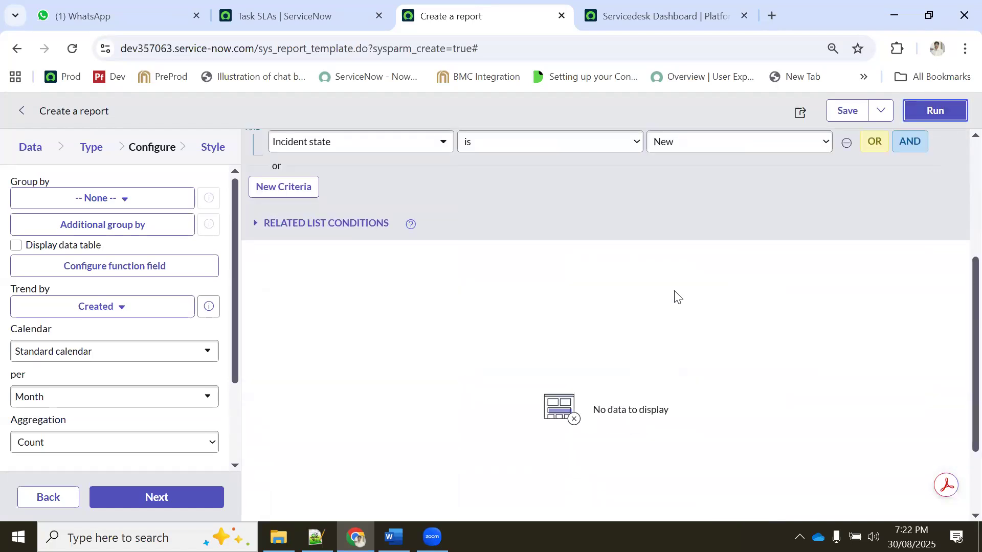
# Set the Incident state condition to In Progress and run the report.
pyautogui.scroll(3, 660, 299)
pyautogui.click(671, 299)
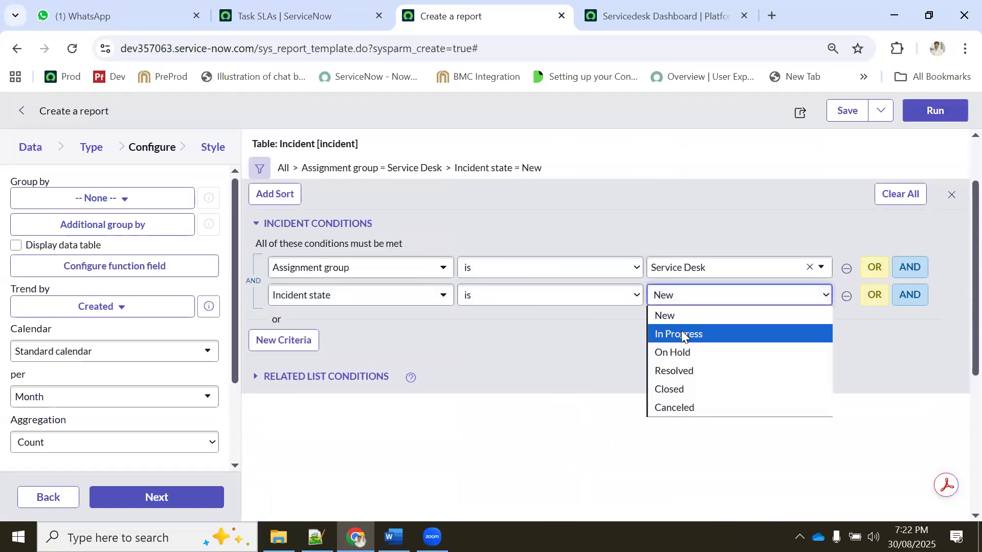
pyautogui.click(681, 332)
pyautogui.click(929, 114)
pyautogui.scroll(-5, 738, 330)
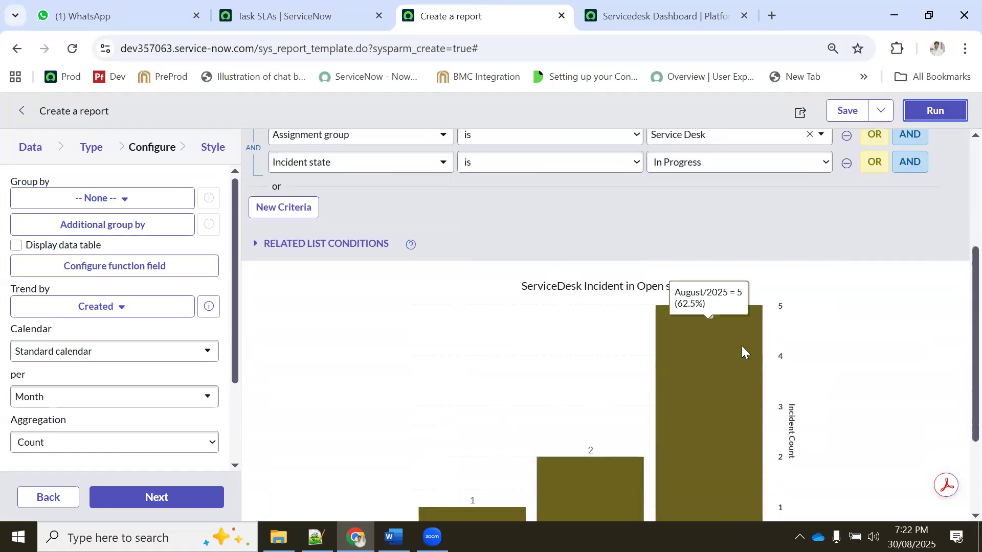
# Change the report title to "ServiceDesk Incident in WIP" and save the report.
pyautogui.scroll(5, 648, 339)
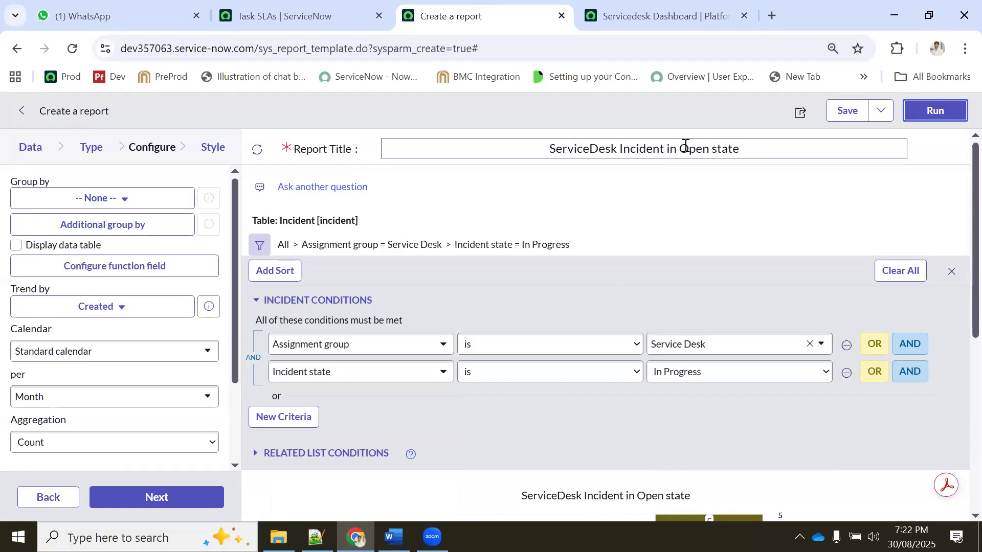
pyautogui.moveTo(682, 147); pyautogui.dragTo(788, 145)
pyautogui.write('WIP')
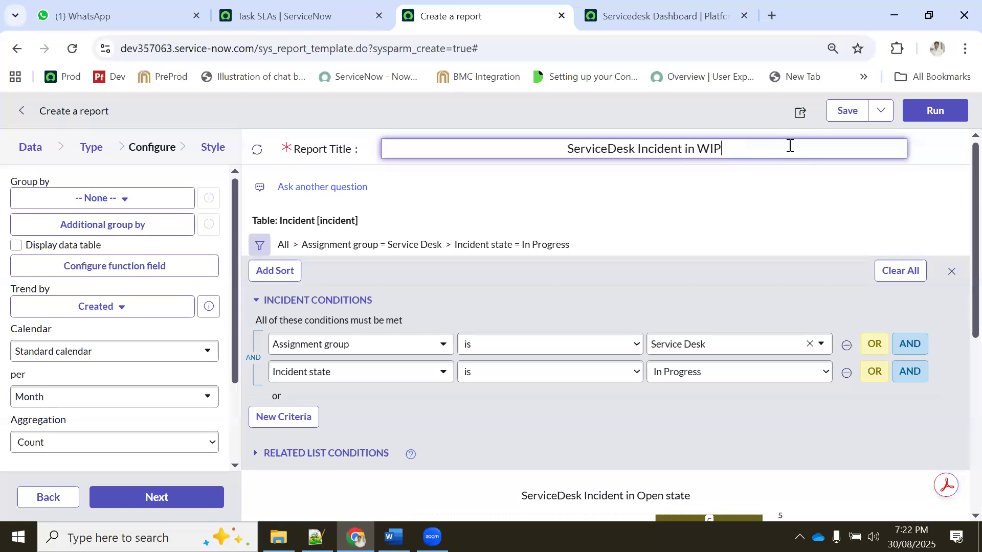
pyautogui.click(847, 110)
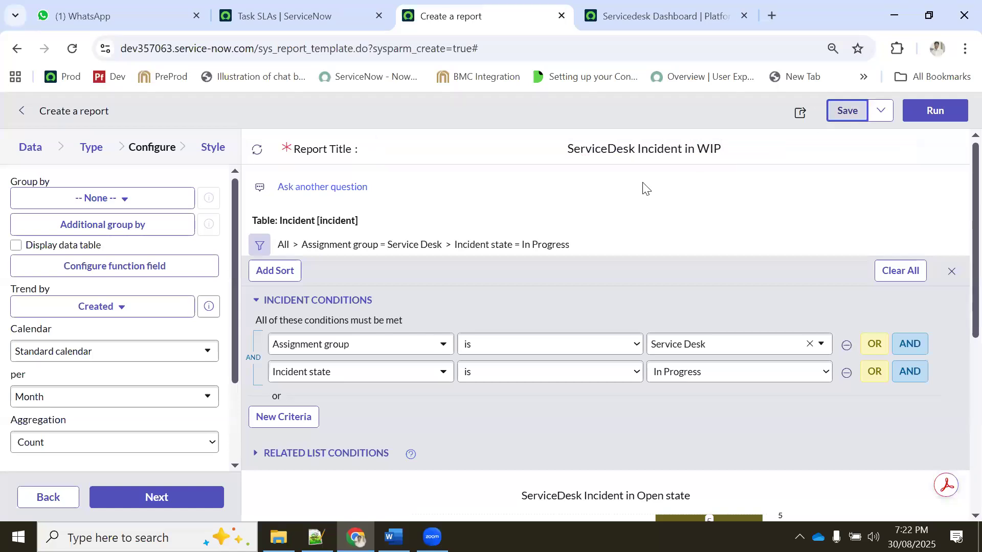
# Review the saved report's filter conditions and its monthly bar chart of Service Desk incidents in progress.
pyautogui.scroll(-3, 665, 287)
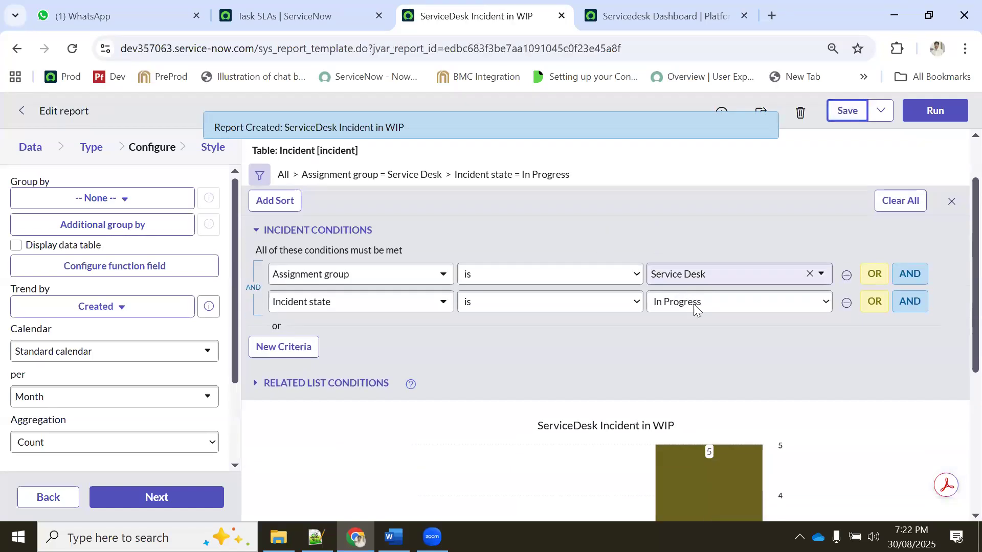
pyautogui.scroll(-3, 588, 394)
pyautogui.scroll(6, 616, 387)
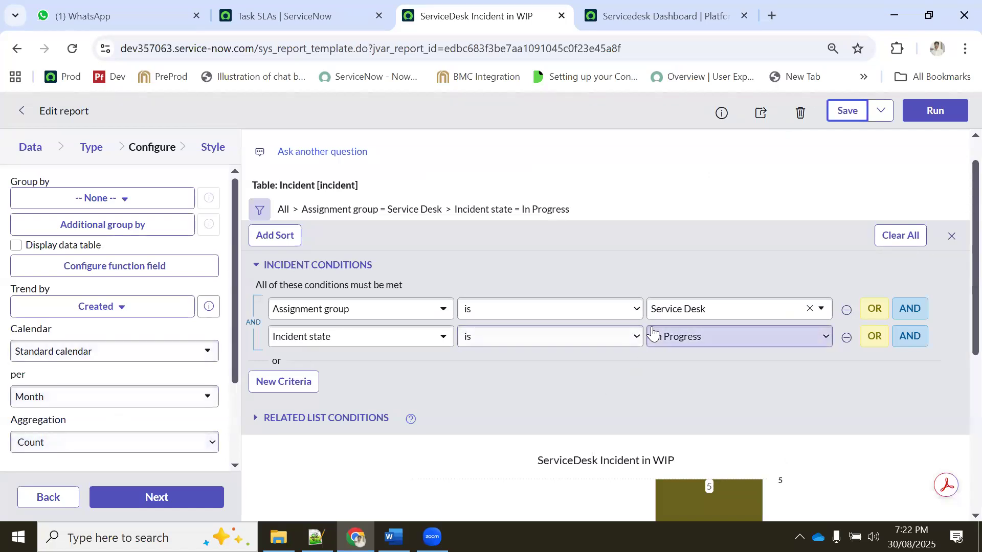
pyautogui.scroll(-3, 522, 337)
pyautogui.scroll(-1, 564, 336)
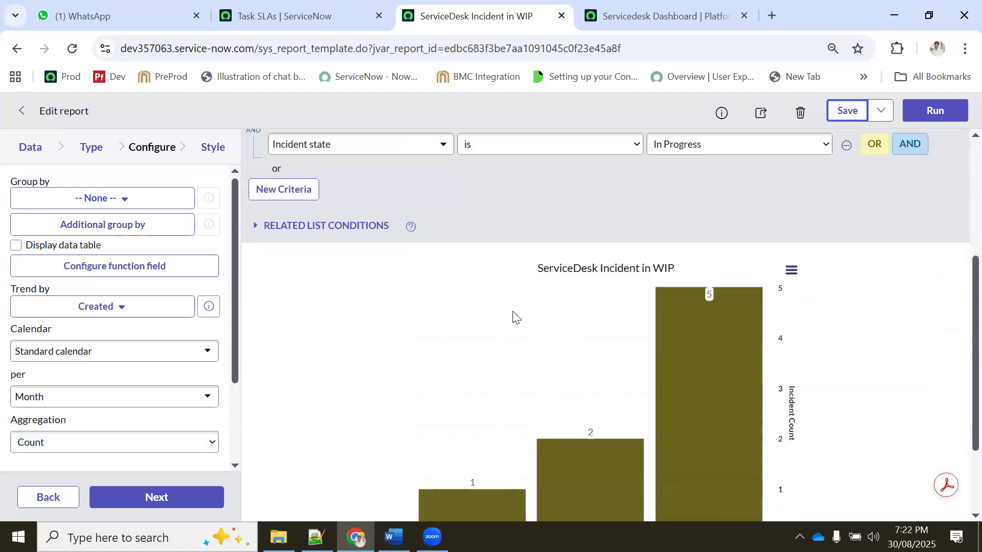
pyautogui.scroll(5, 737, 281)
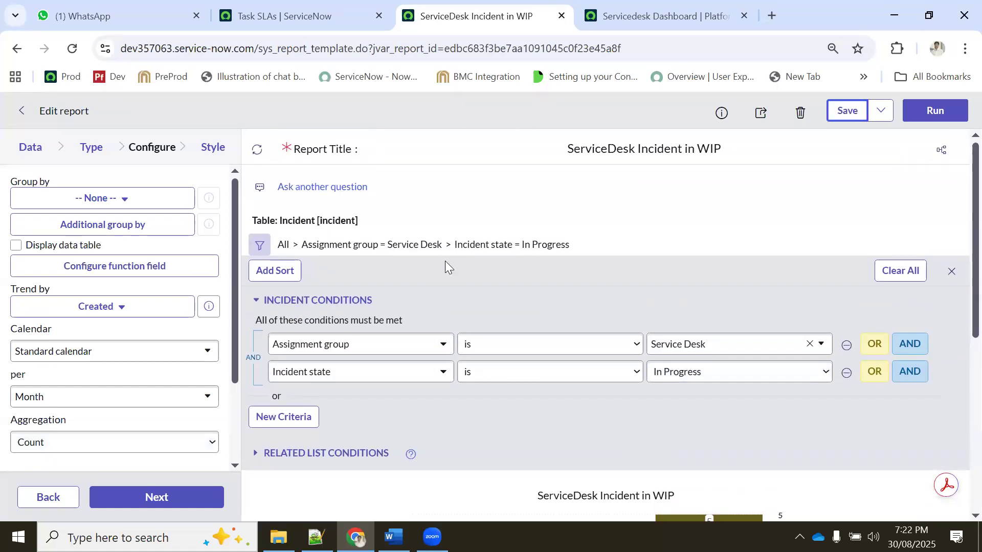
pyautogui.scroll(-2, 460, 258)
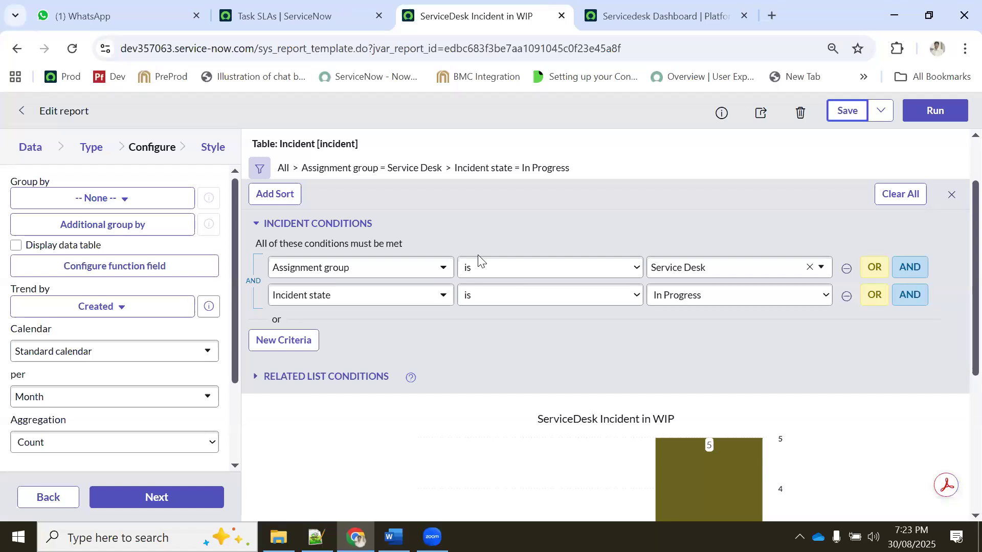
pyautogui.scroll(-5, 525, 312)
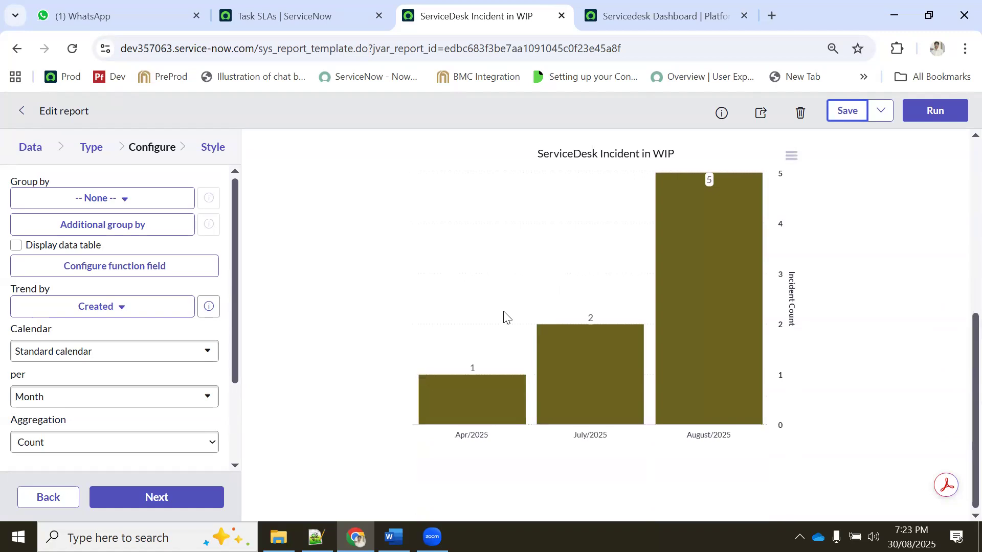
pyautogui.scroll(6, 504, 318)
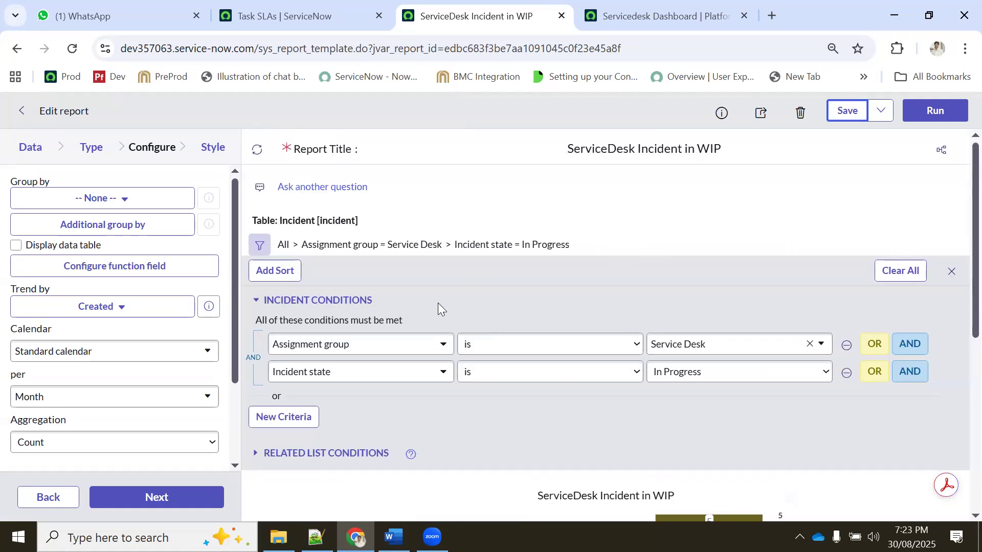
pyautogui.scroll(-4, 613, 266)
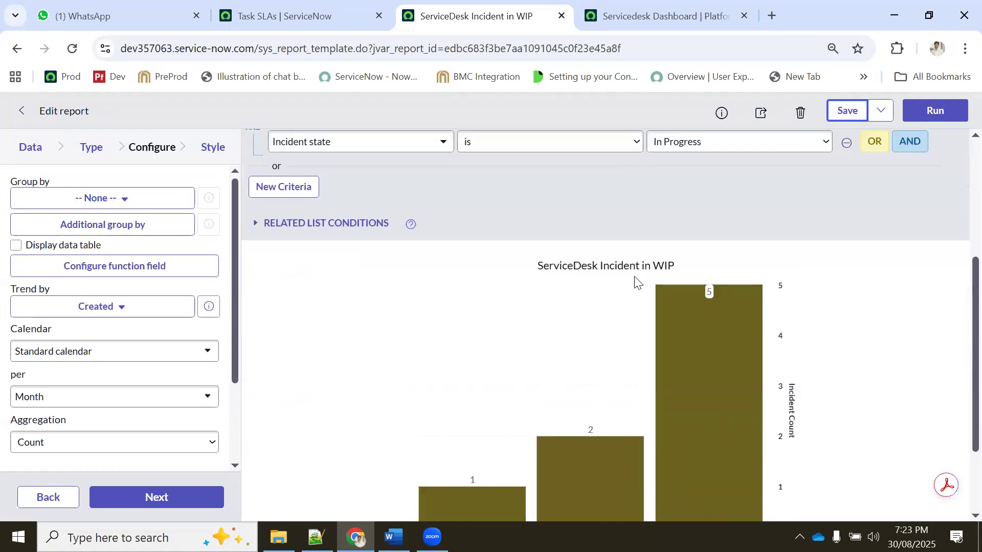
pyautogui.scroll(-2, 634, 282)
pyautogui.scroll(6, 511, 291)
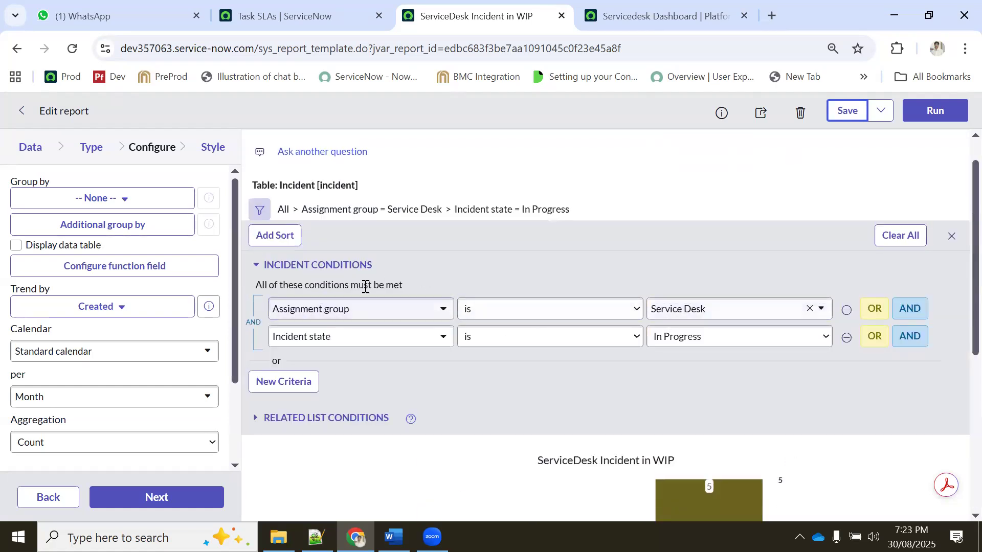
pyautogui.scroll(-5, 458, 311)
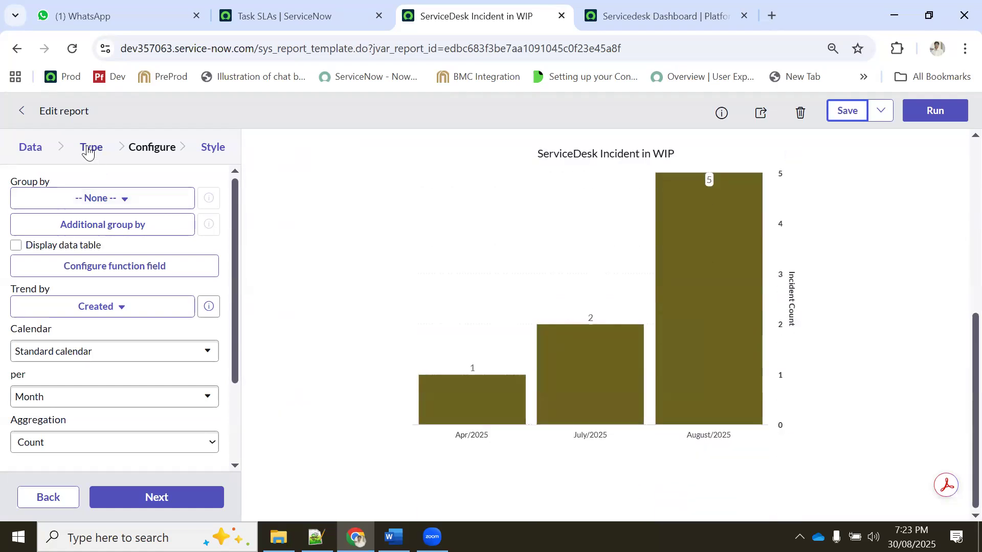
# Change the report's visualization type to single score and run the report.
pyautogui.click(89, 150)
pyautogui.scroll(-10, 107, 295)
pyautogui.click(170, 275)
pyautogui.click(937, 111)
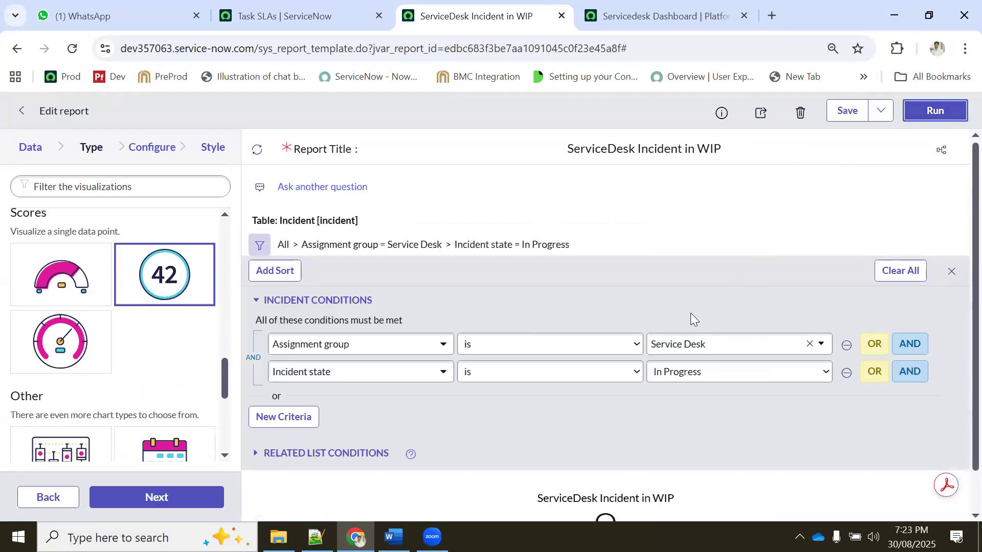
pyautogui.scroll(-1, 695, 313)
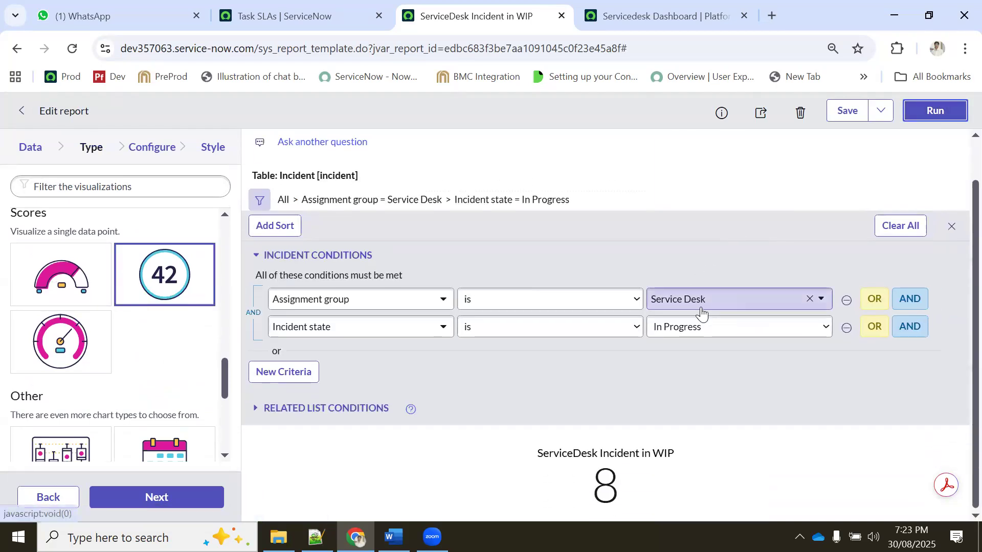
# Switch the report's visualization type to Speedometer, run it and save the report.
pyautogui.click(84, 333)
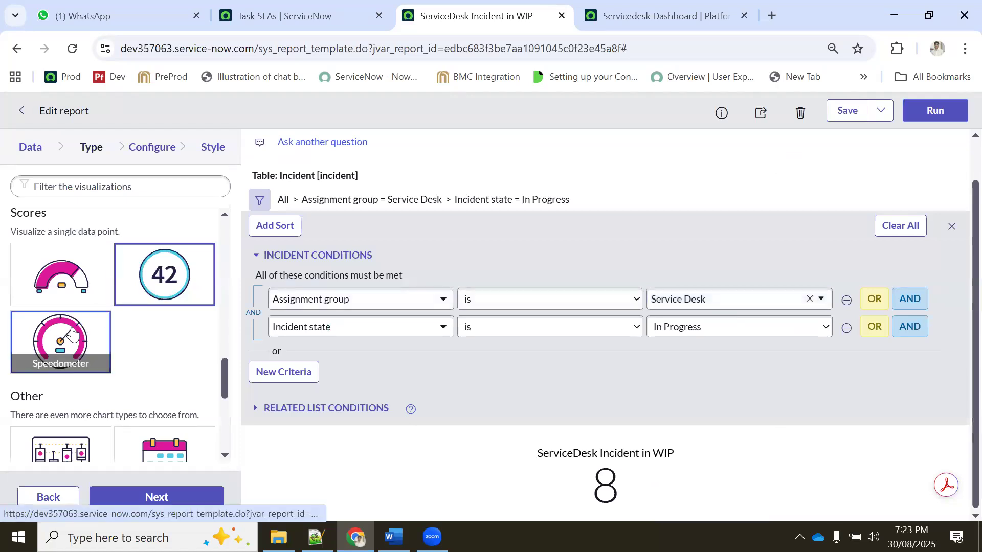
pyautogui.click(937, 110)
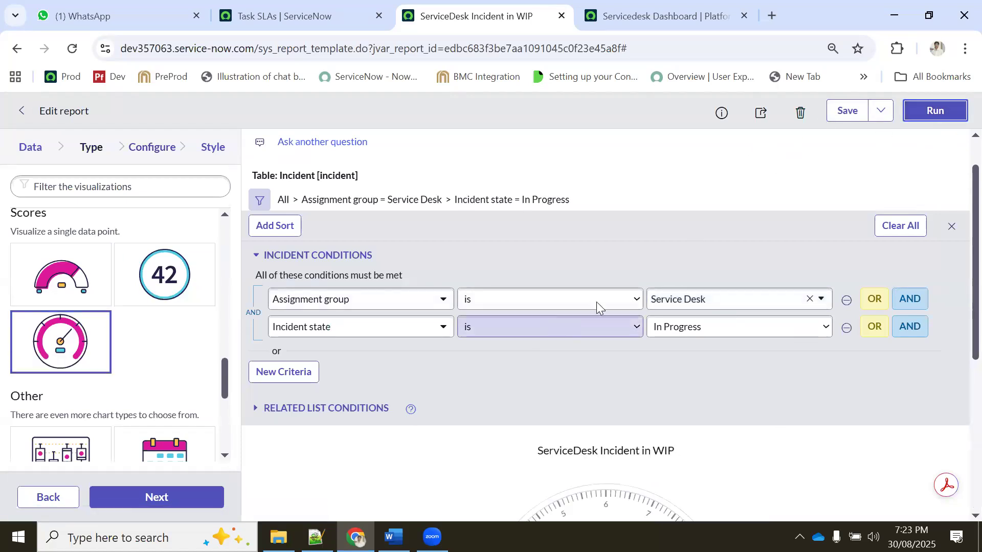
pyautogui.scroll(-5, 596, 302)
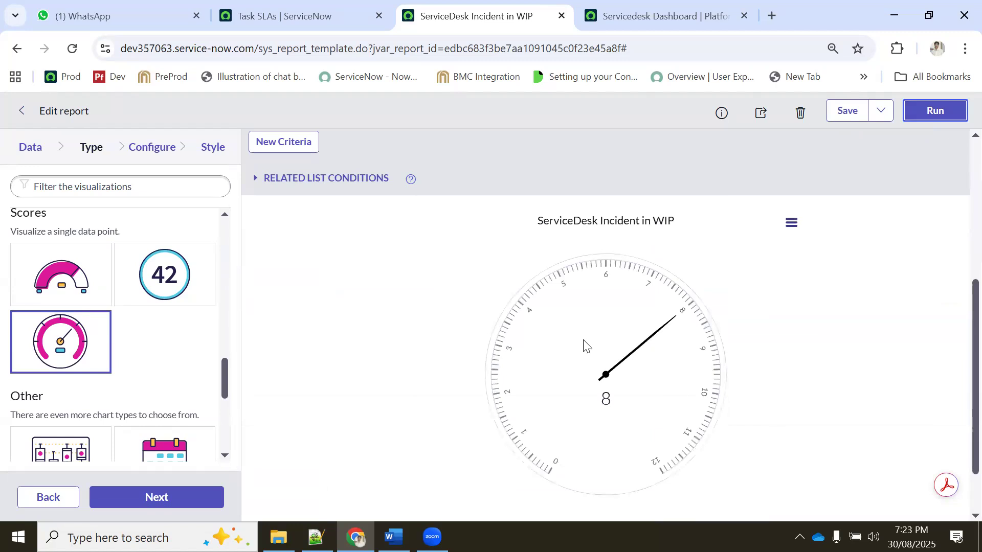
pyautogui.click(209, 147)
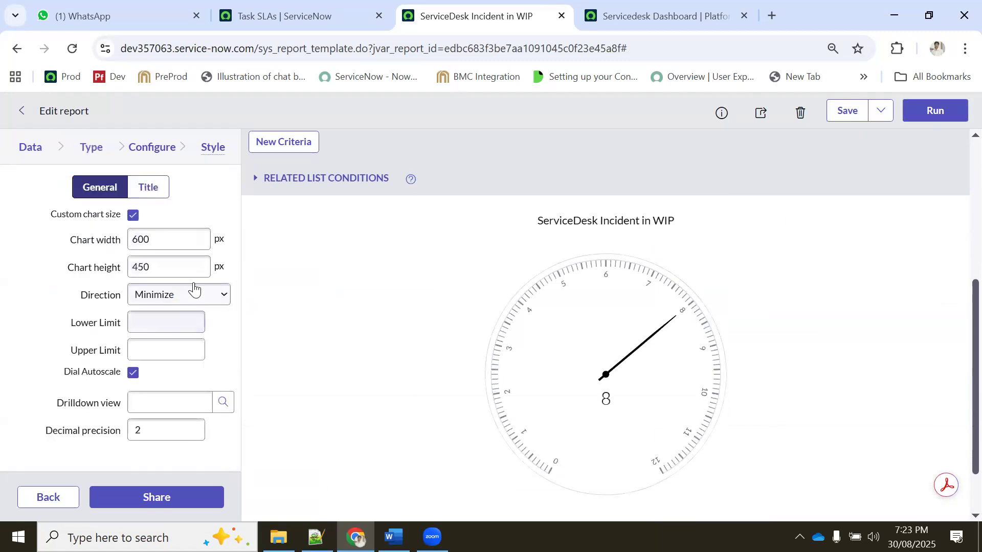
pyautogui.click(847, 110)
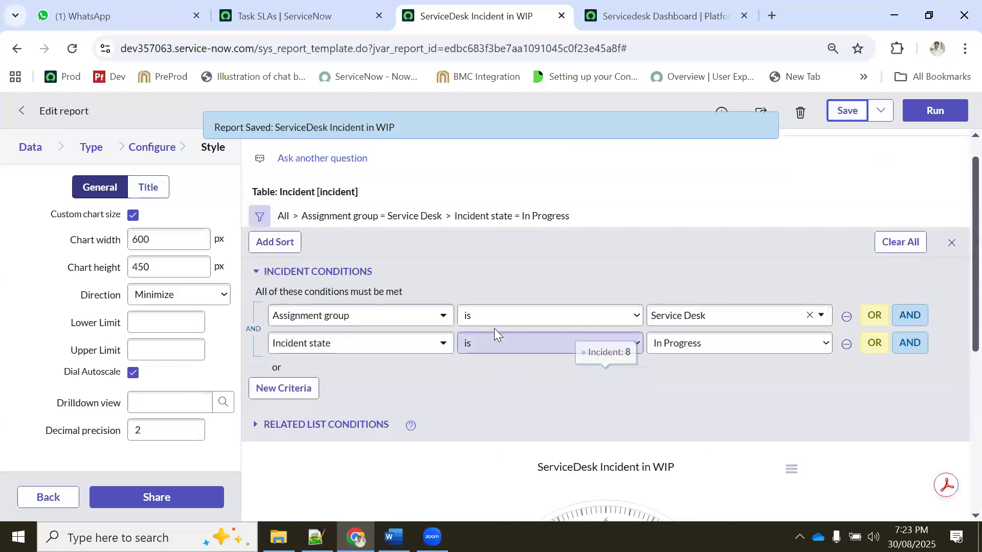
pyautogui.scroll(1, 494, 329)
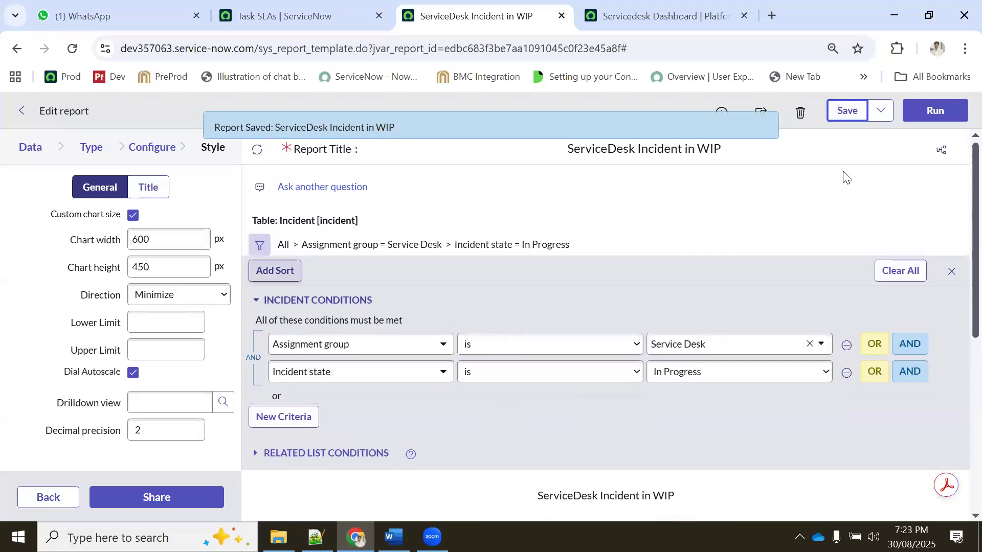
# Share the report with Everyone, requiring the roles itil and report_user.
pyautogui.click(764, 127)
pyautogui.click(762, 117)
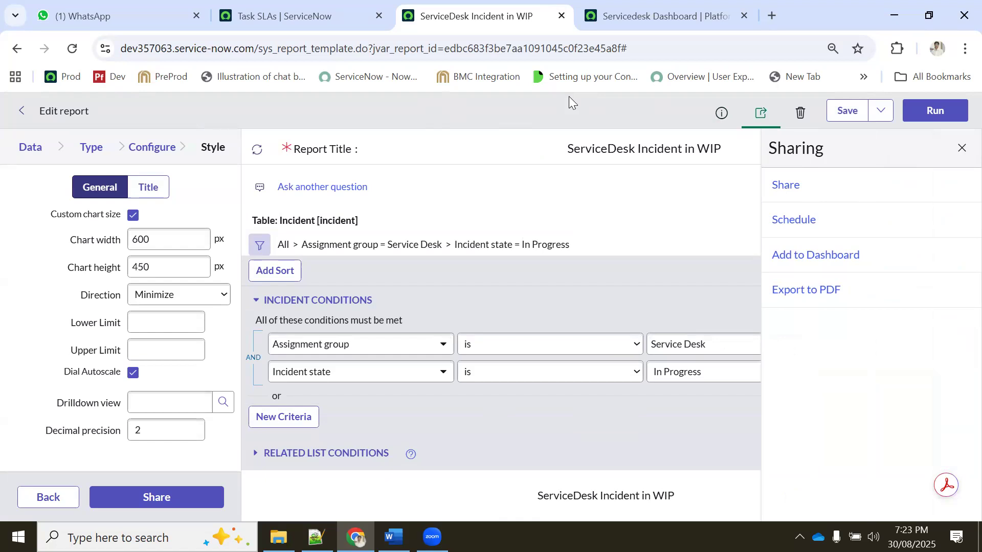
pyautogui.click(808, 184)
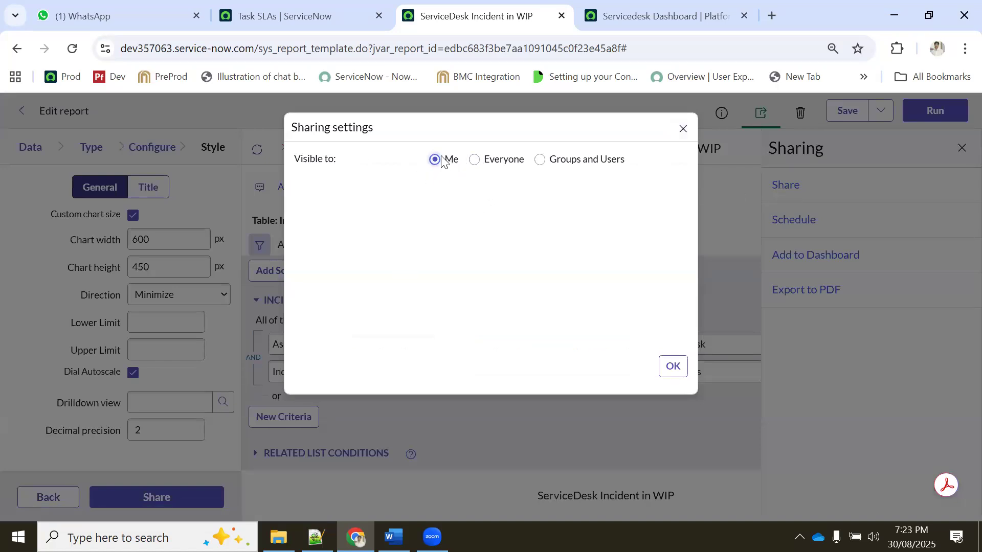
pyautogui.click(489, 163)
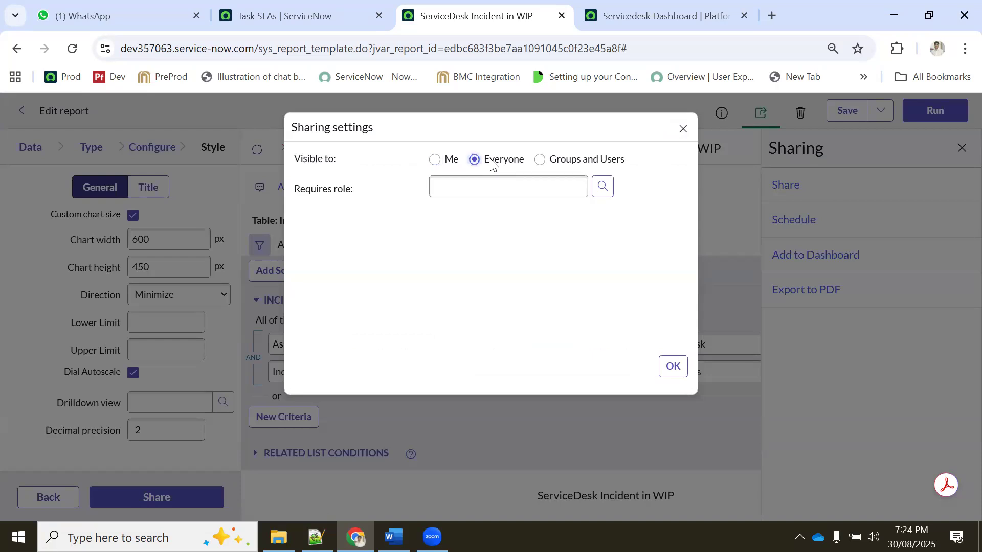
pyautogui.click(583, 163)
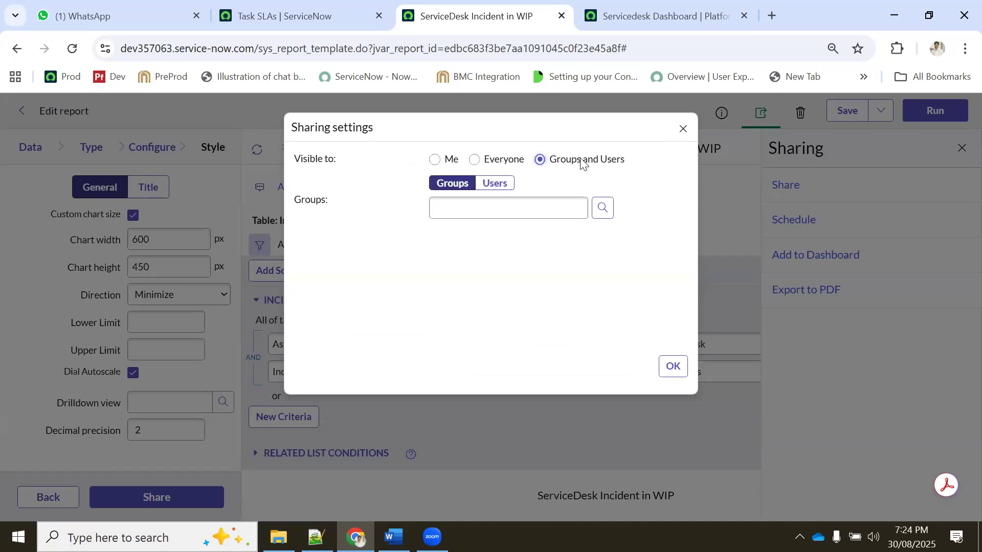
pyautogui.click(493, 161)
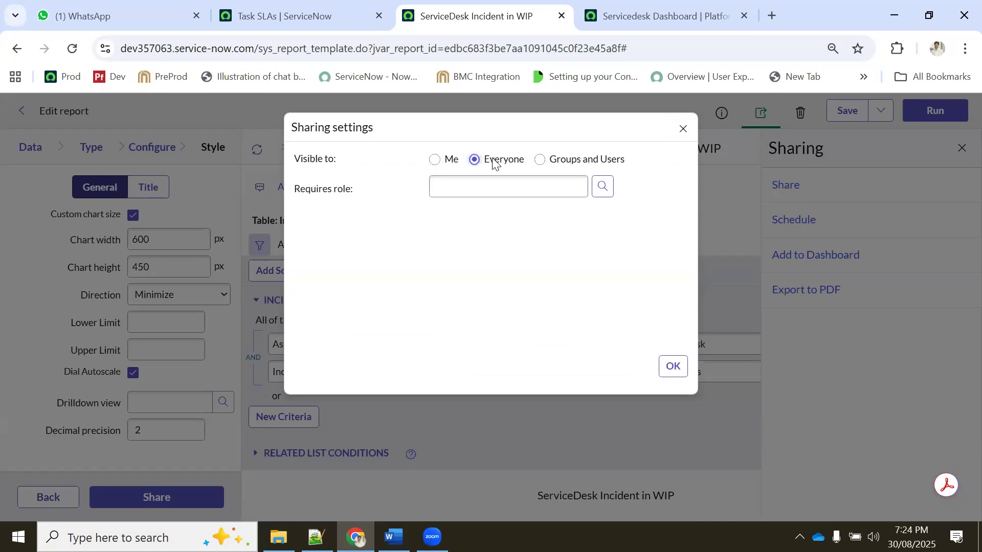
pyautogui.click(468, 187)
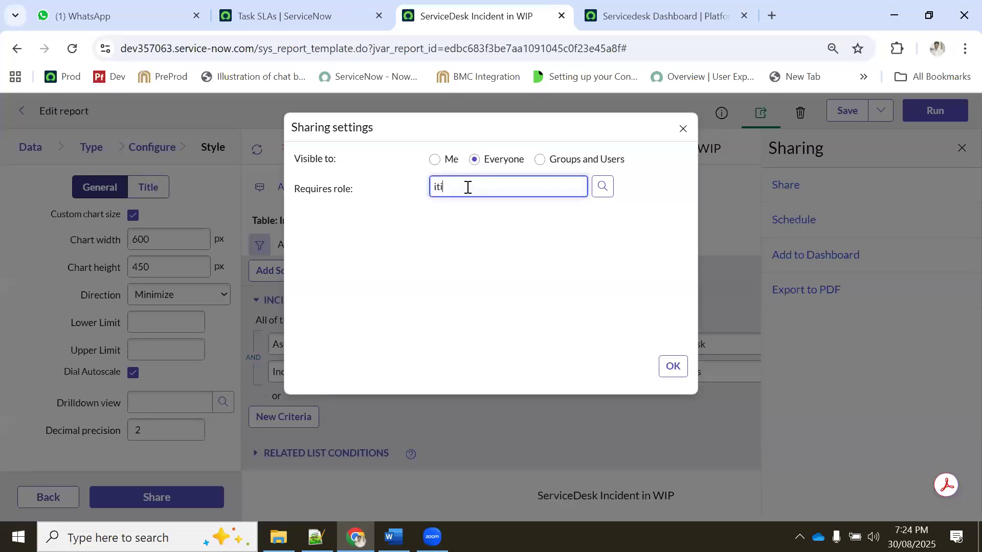
pyautogui.click(450, 207)
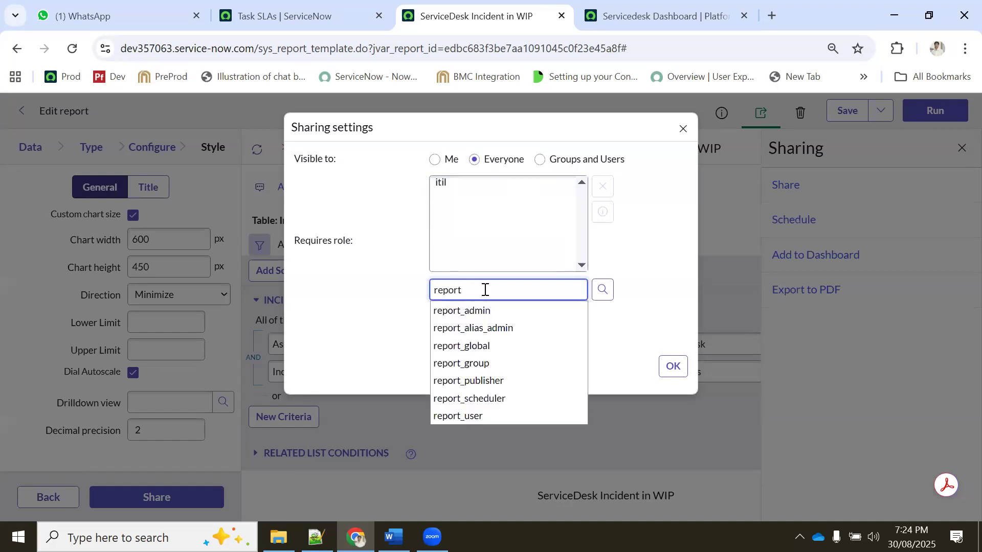
pyautogui.click(463, 417)
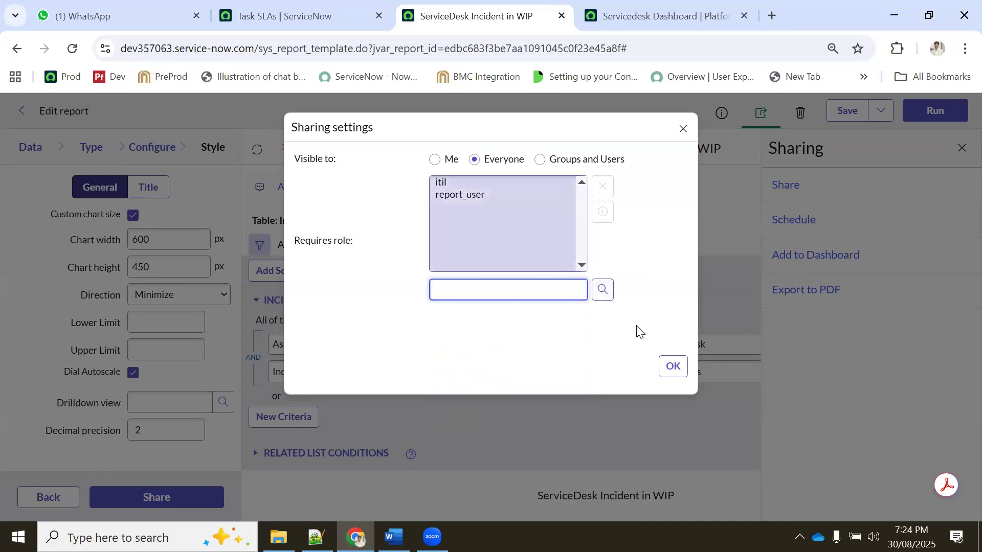
pyautogui.click(671, 369)
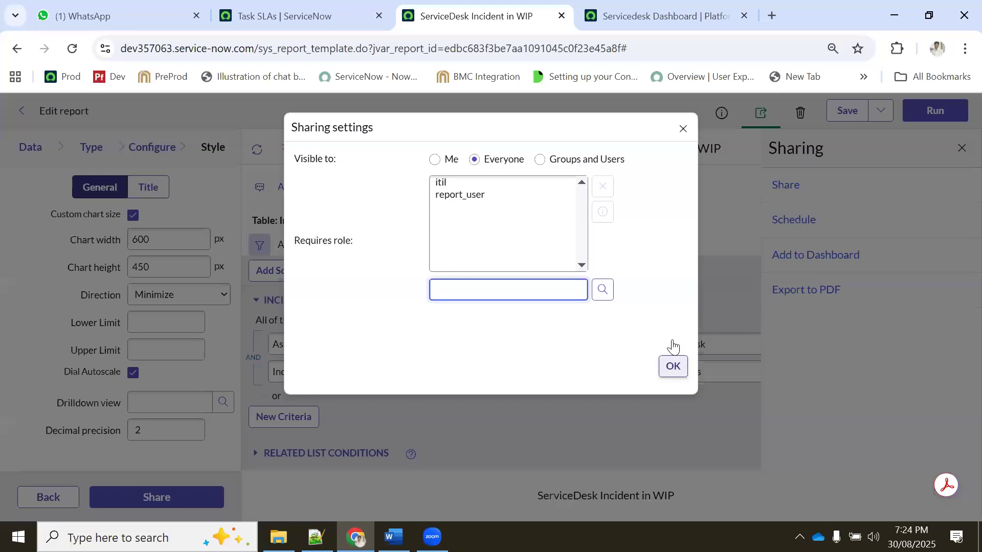
# Change the report's sharing visibility to Groups and Users and add the Service Desk group.
pyautogui.click(781, 188)
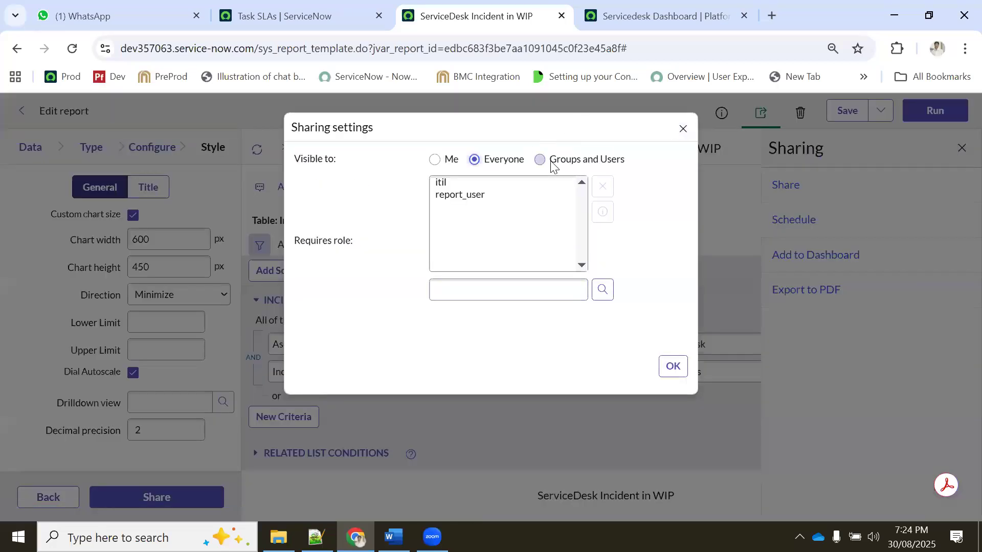
pyautogui.click(566, 162)
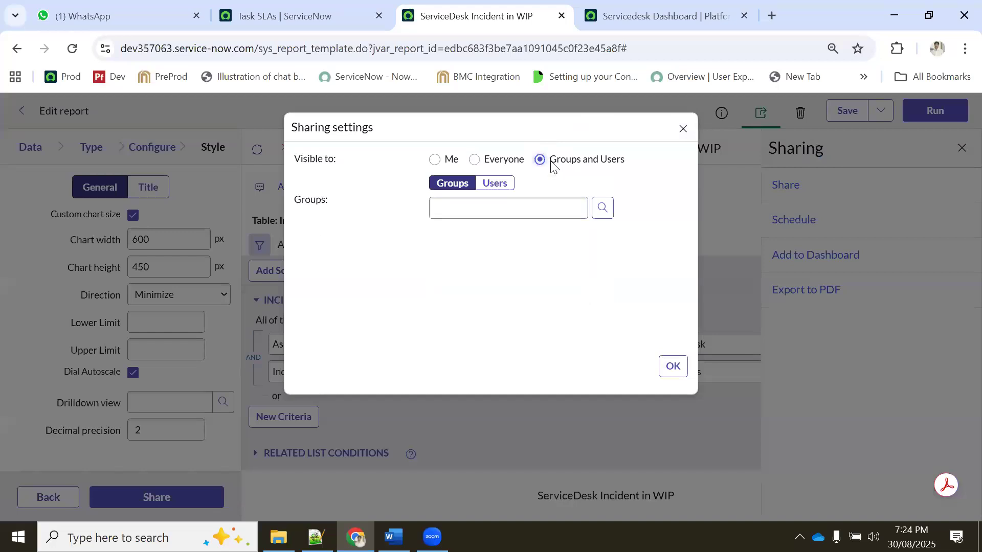
pyautogui.click(476, 206)
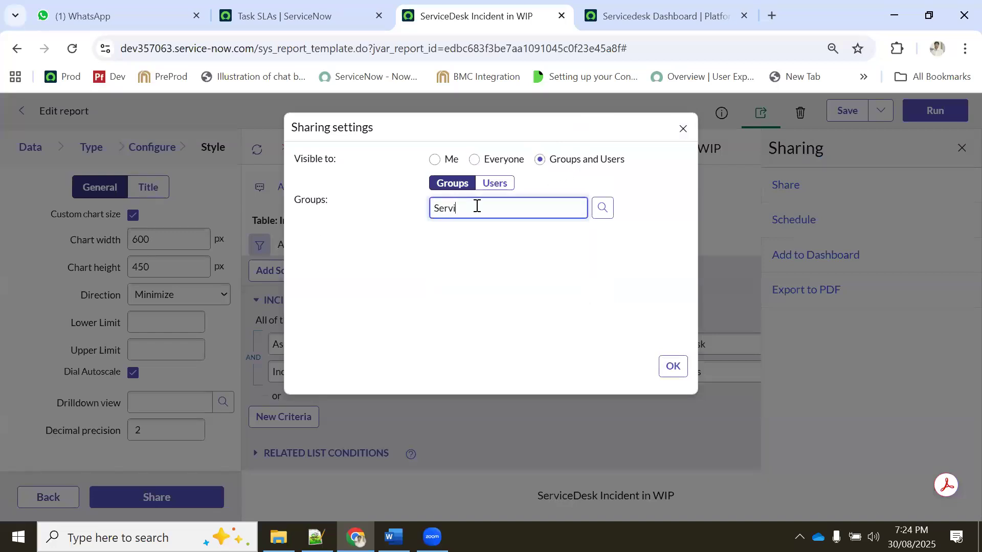
pyautogui.write('Service')
pyautogui.click(457, 228)
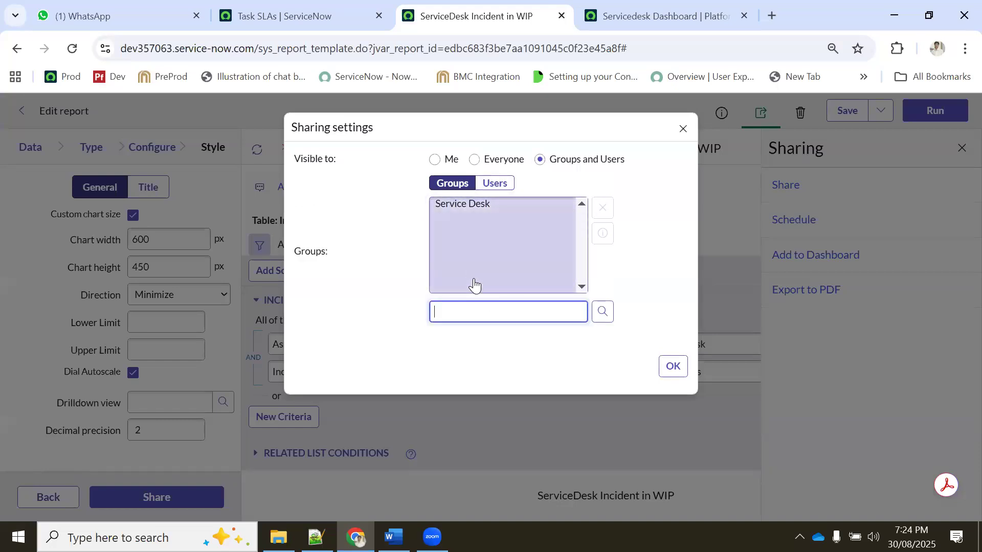
# Add an individual user by name to the report's sharing list and confirm the sharing settings.
pyautogui.click(492, 183)
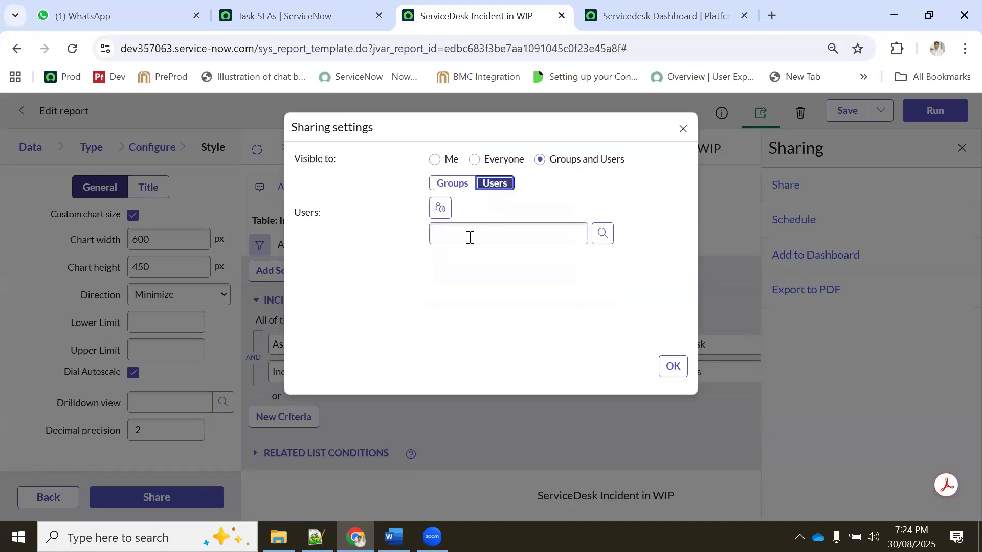
pyautogui.click(466, 236)
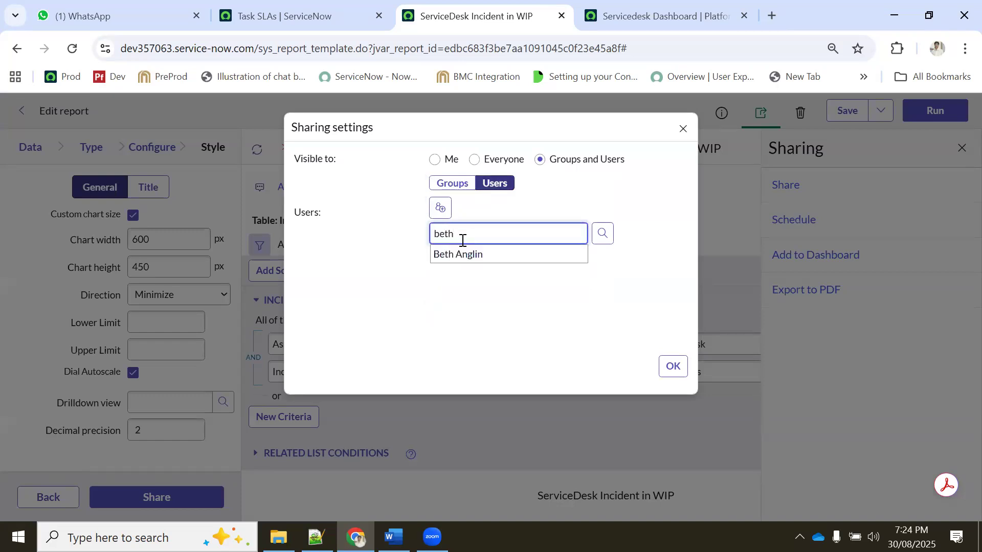
pyautogui.click(454, 254)
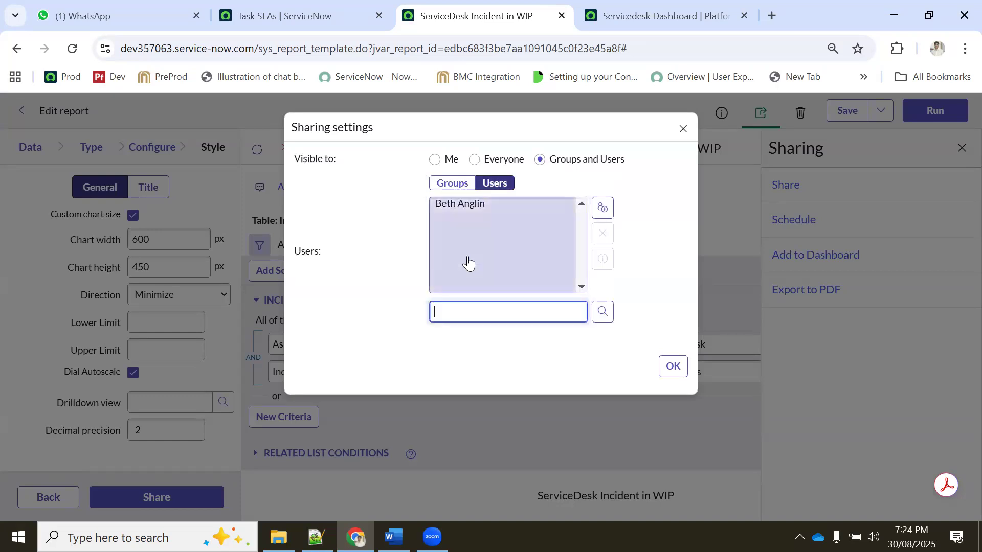
pyautogui.click(670, 366)
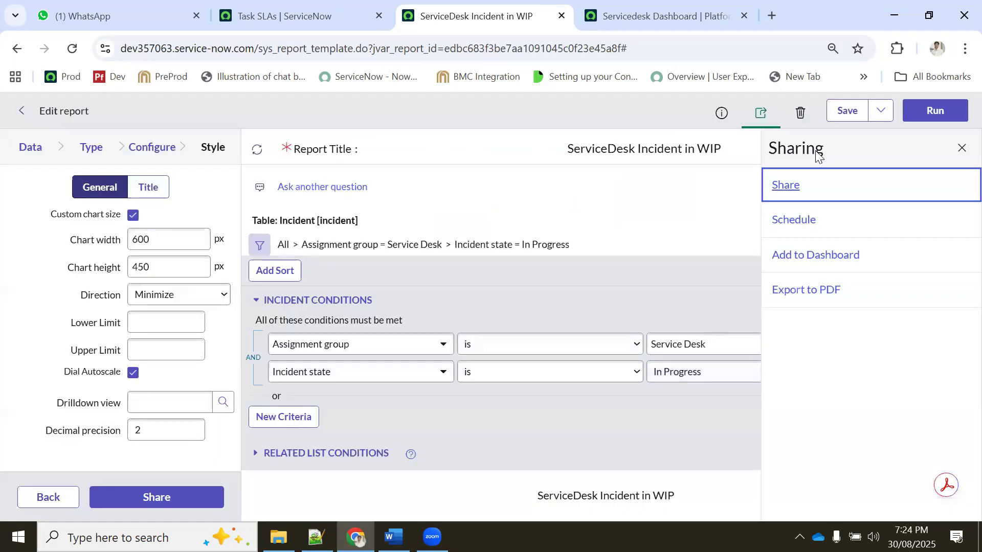
# Save the ServiceDesk Incident in WIP report with its sharing settings and close the Sharing pane.
pyautogui.click(844, 113)
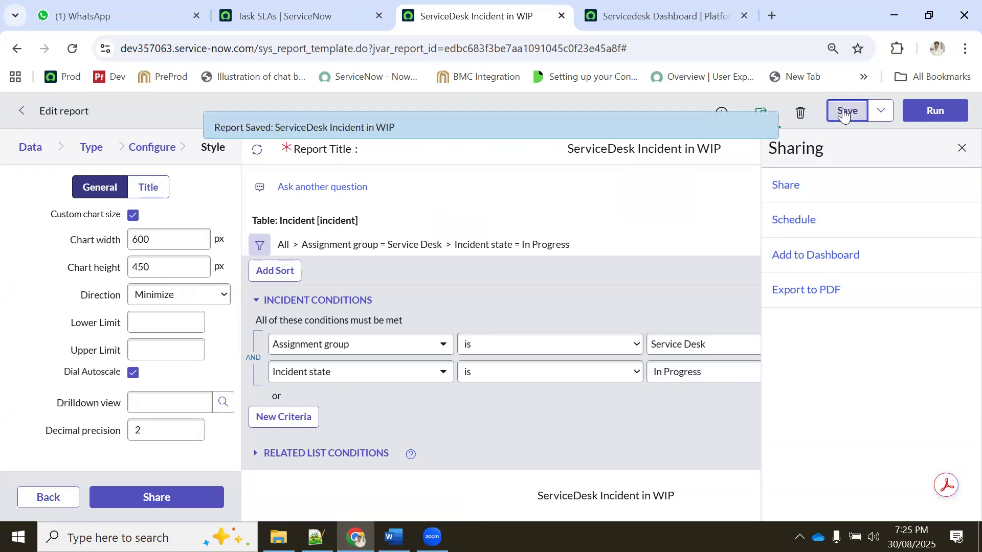
pyautogui.click(766, 127)
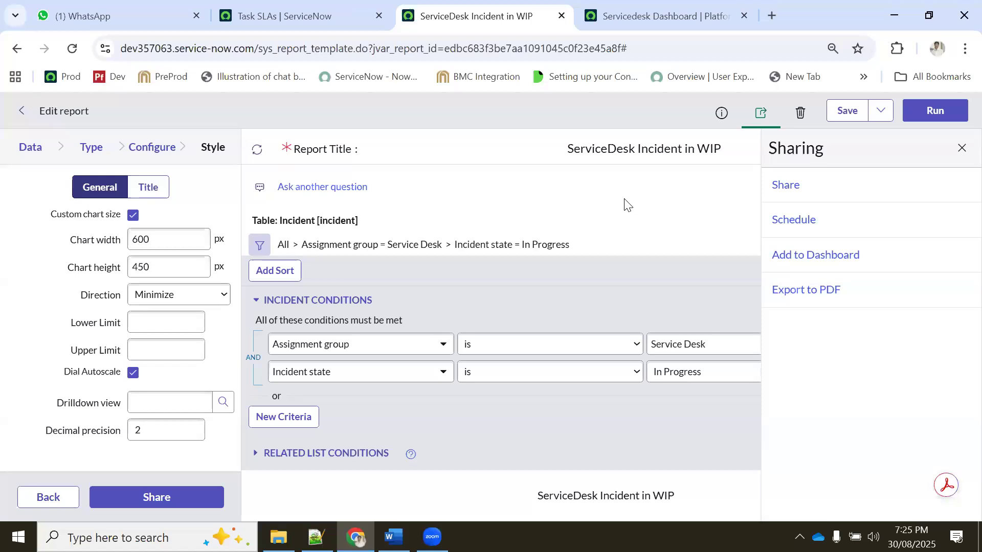
pyautogui.click(757, 125)
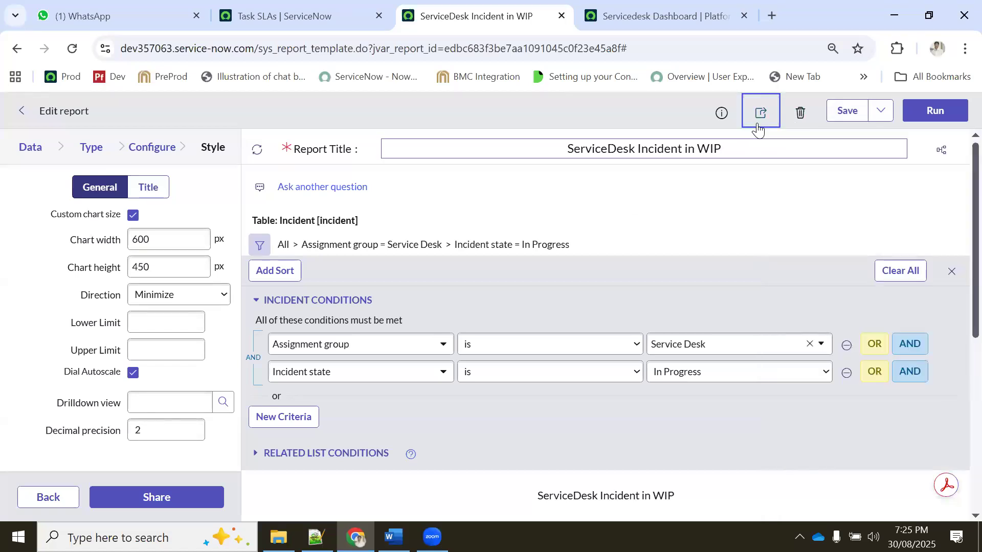
# Review the report's sharing settings for Everyone and for Groups and Users, and confirm them with Groups and Users selected.
pyautogui.click(757, 128)
pyautogui.click(787, 184)
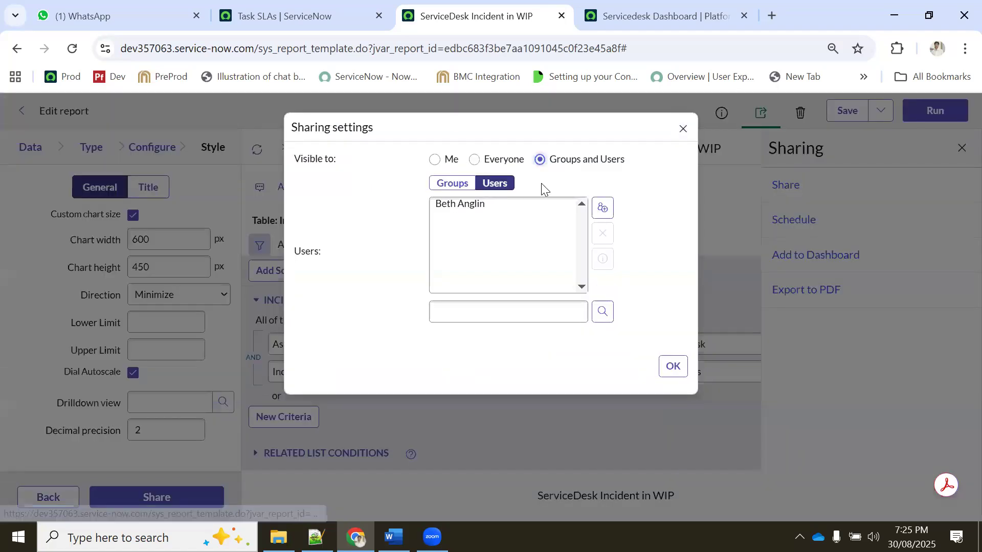
pyautogui.click(474, 159)
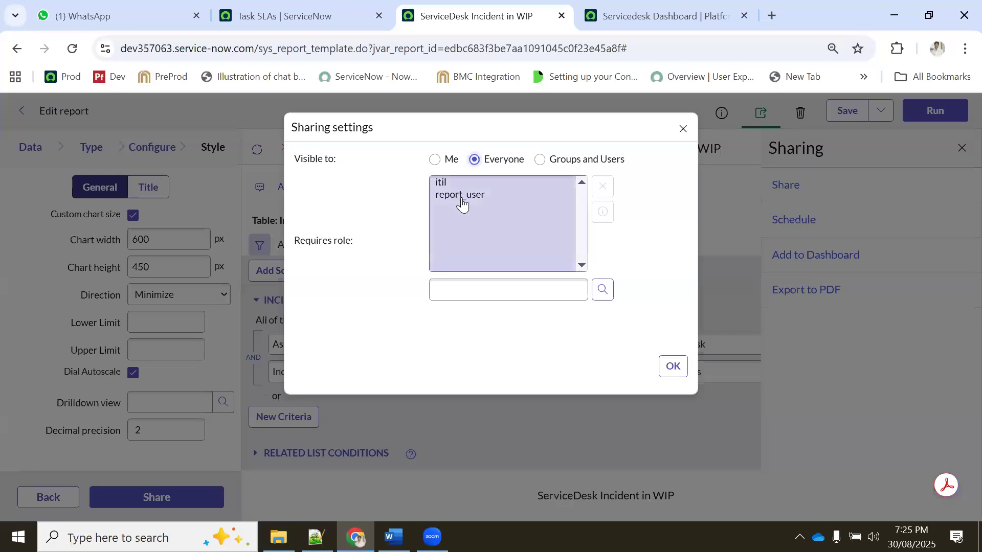
pyautogui.click(572, 159)
pyautogui.click(452, 183)
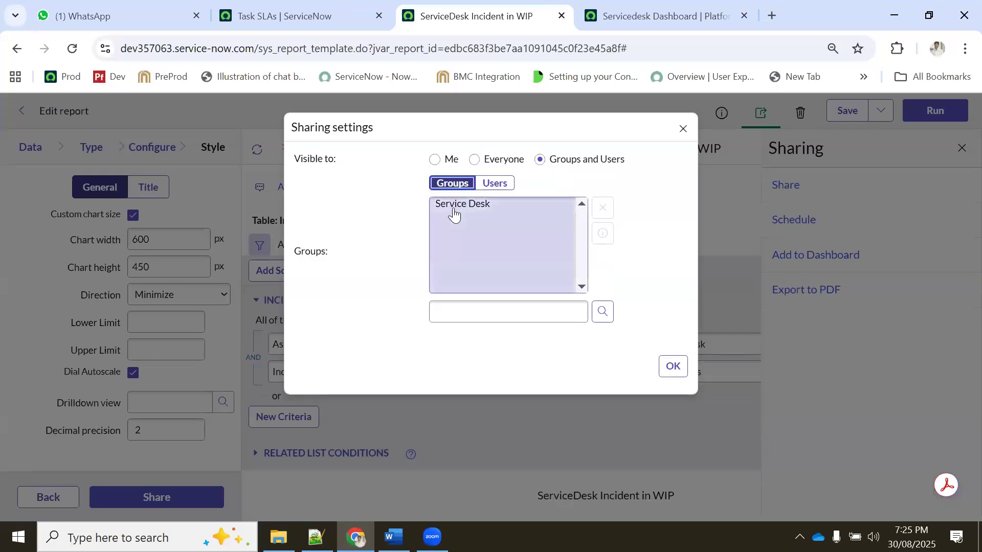
pyautogui.click(493, 184)
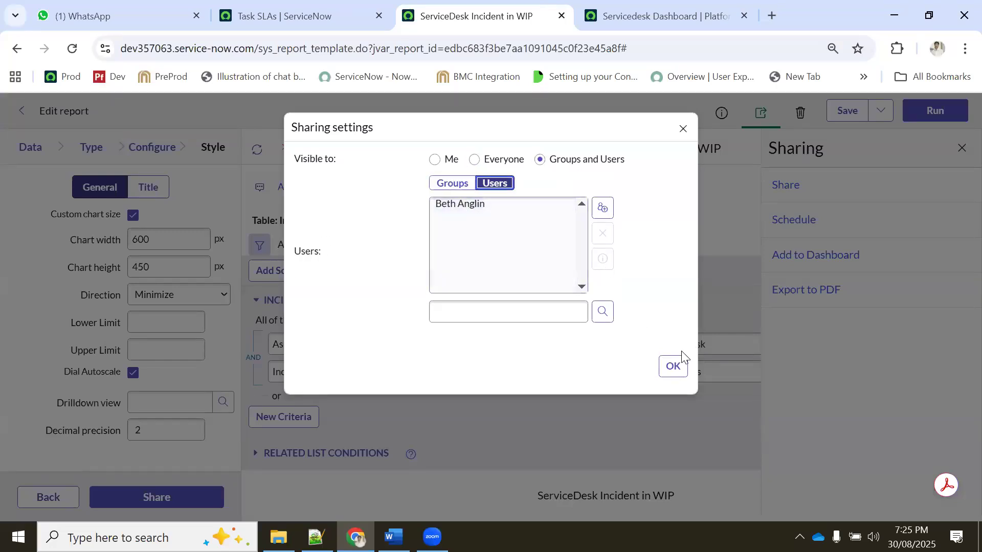
pyautogui.click(671, 367)
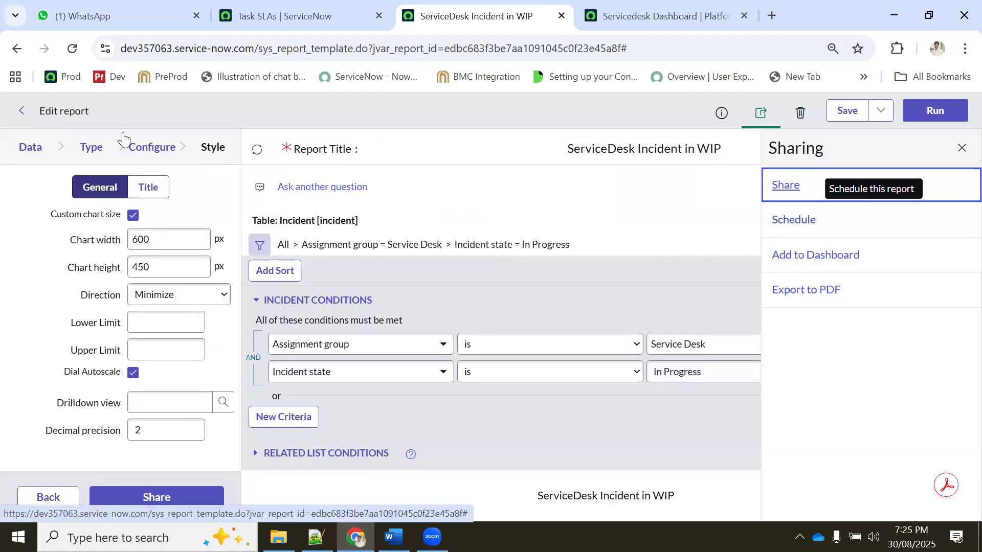
# Look through the visualization types available for the report and close the sharing options.
pyautogui.click(89, 148)
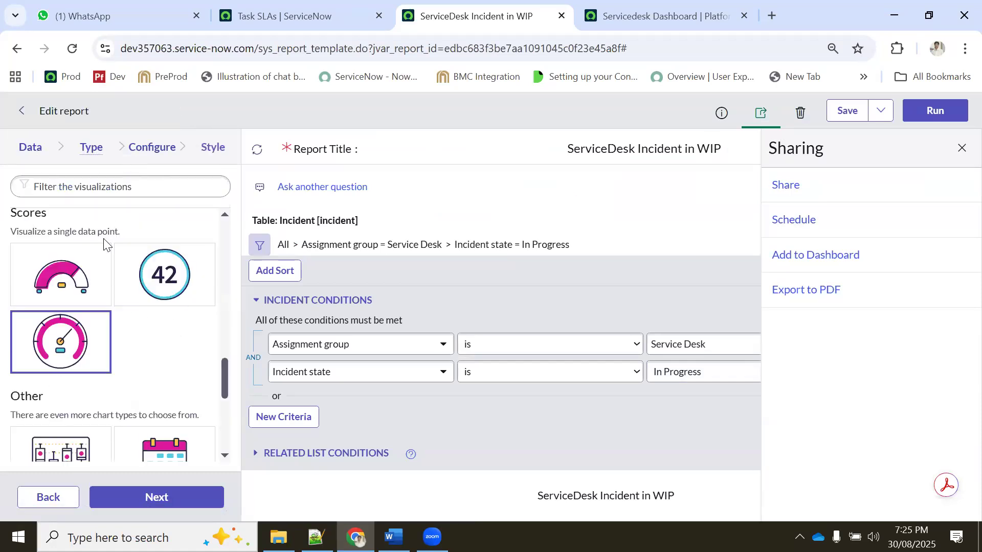
pyautogui.scroll(-1, 102, 253)
pyautogui.scroll(15, 103, 253)
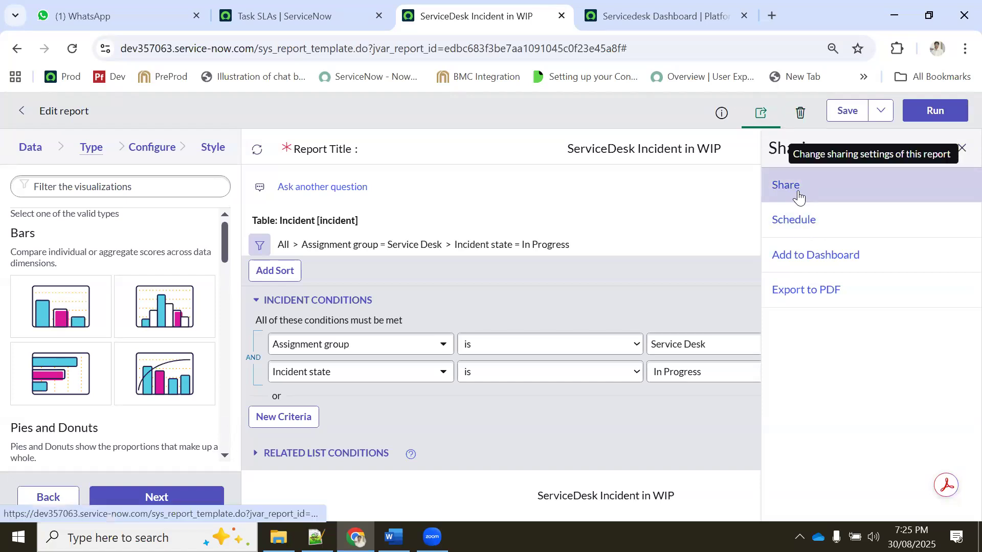
pyautogui.click(962, 149)
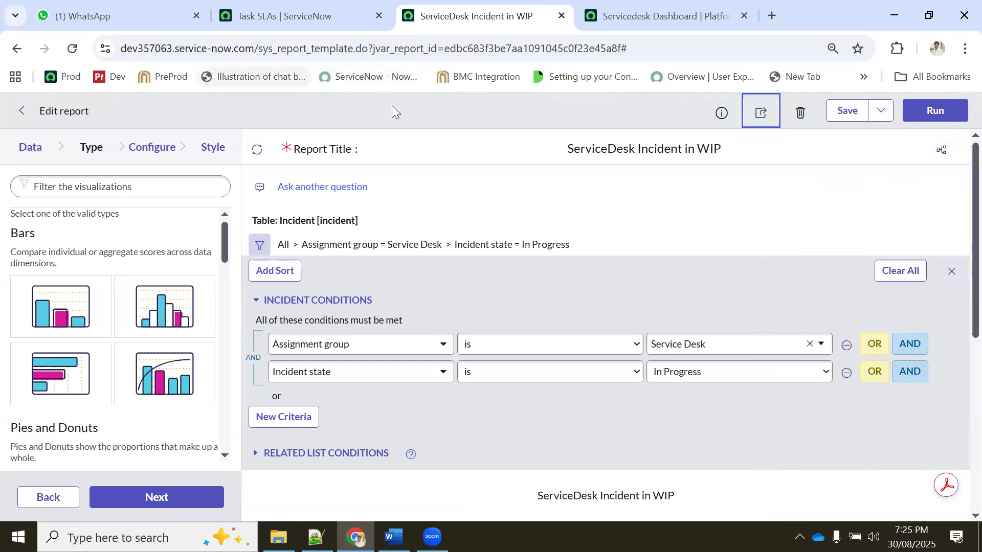
# Copy the report's web address and select the report title text.
pyautogui.click(643, 49)
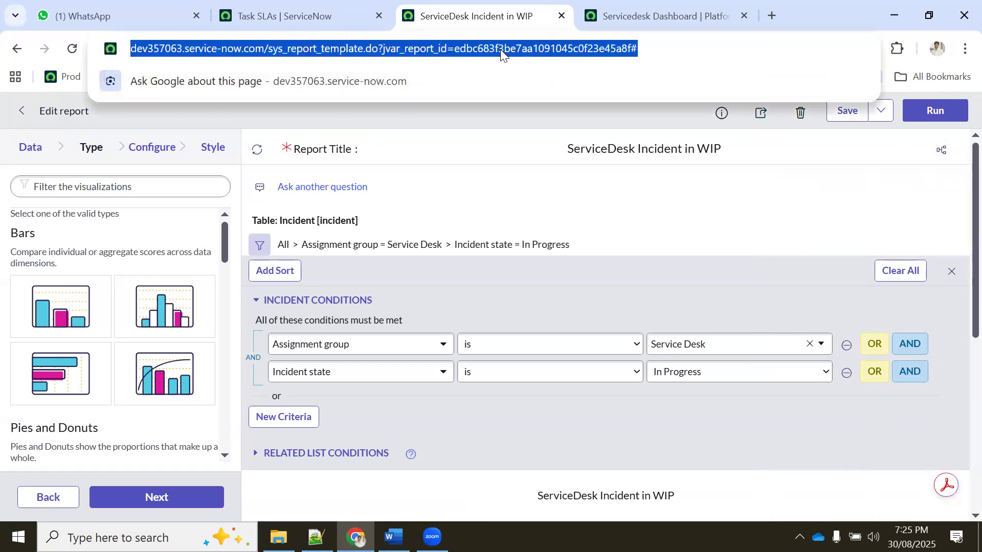
pyautogui.rightClick(500, 48)
pyautogui.click(547, 159)
pyautogui.click(750, 149)
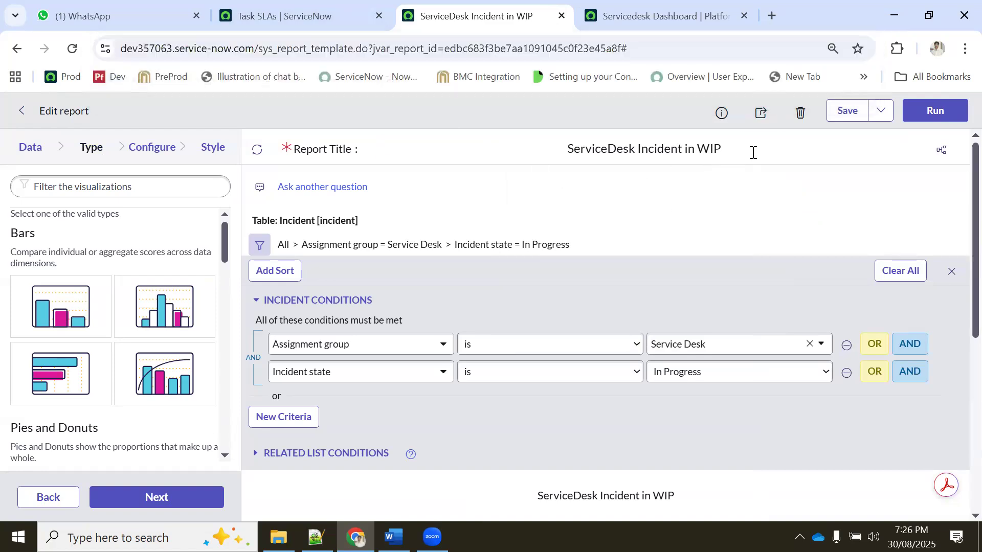
pyautogui.hotkey('ctrl', 'a')
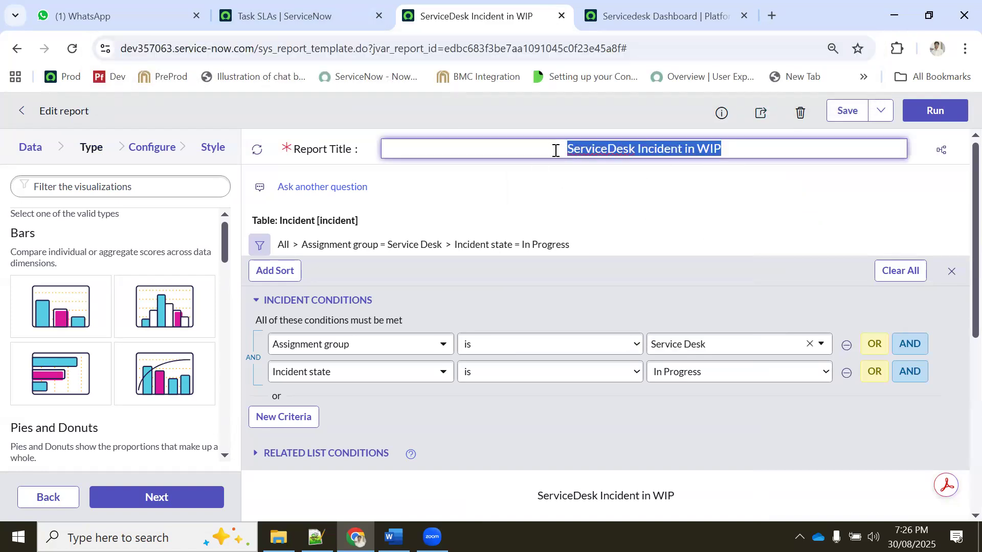
# Start a scheduled email for the ServiceDesk Incident in WIP report and unlock its Users recipient list.
pyautogui.click(762, 113)
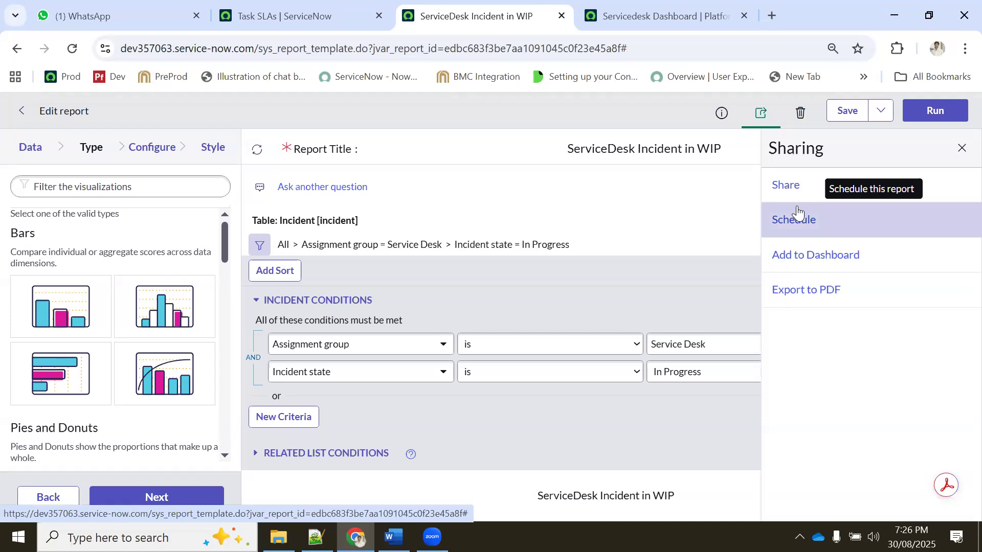
pyautogui.click(786, 226)
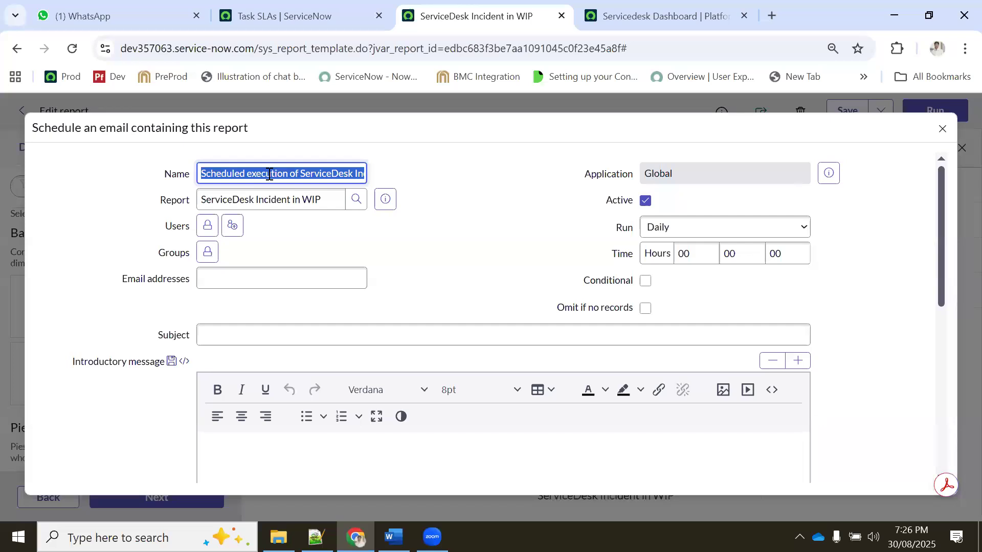
pyautogui.tripleClick(235, 195)
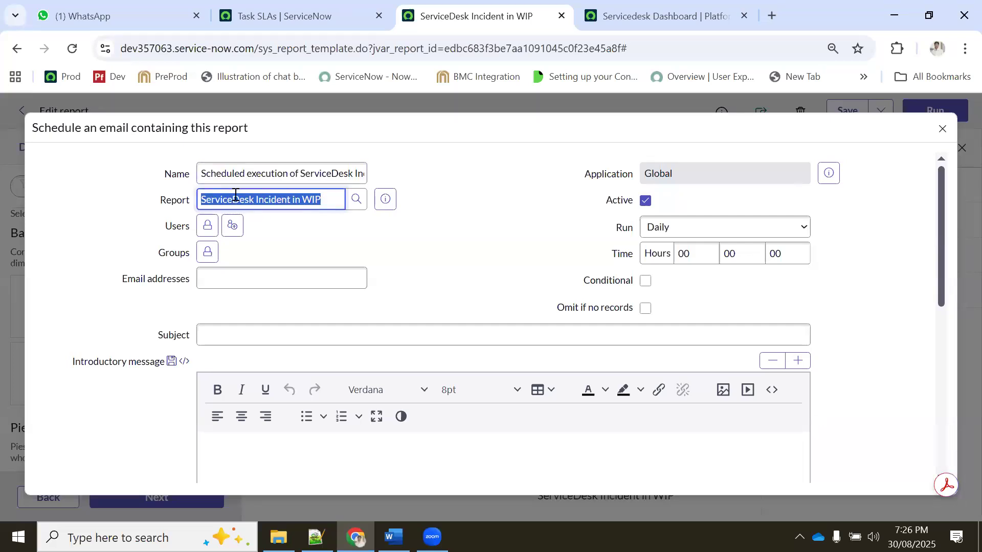
pyautogui.click(207, 227)
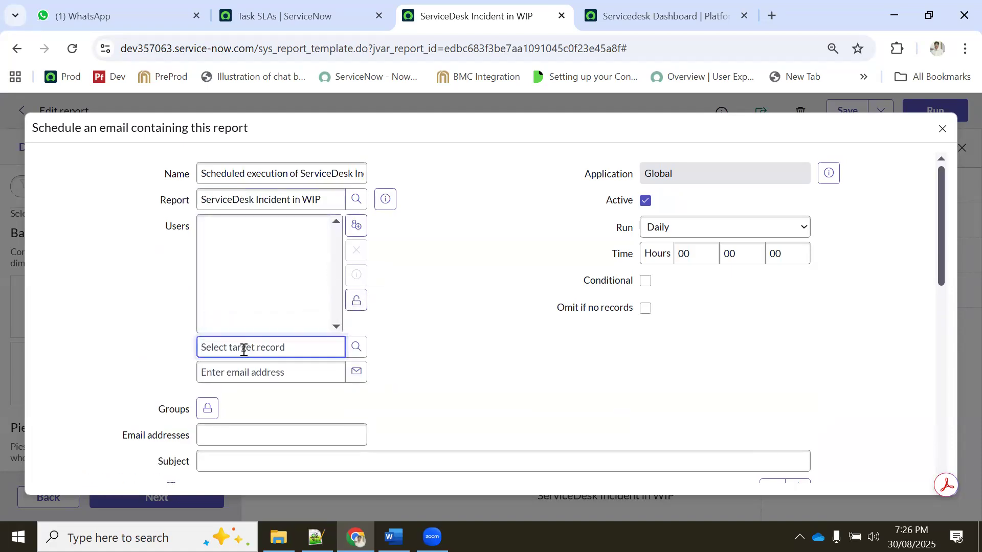
# Add the user matching "beth" as a recipient of the scheduled report email and lock the Users list.
pyautogui.write('beth')
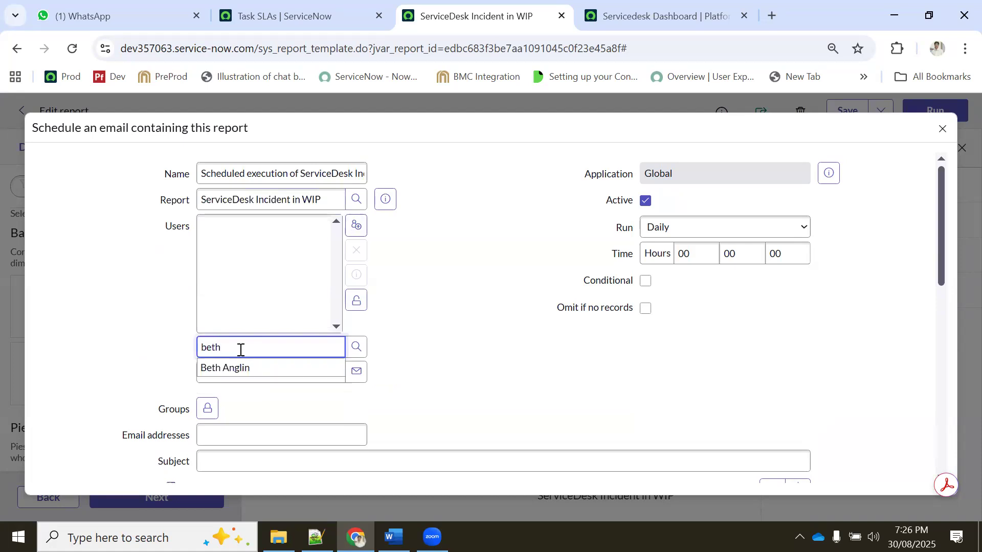
pyautogui.click(240, 367)
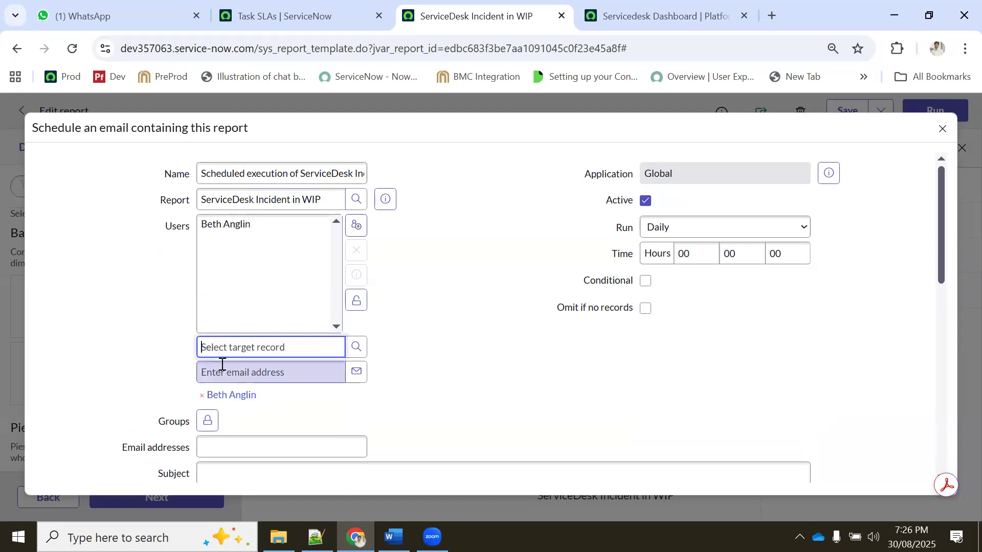
pyautogui.click(359, 305)
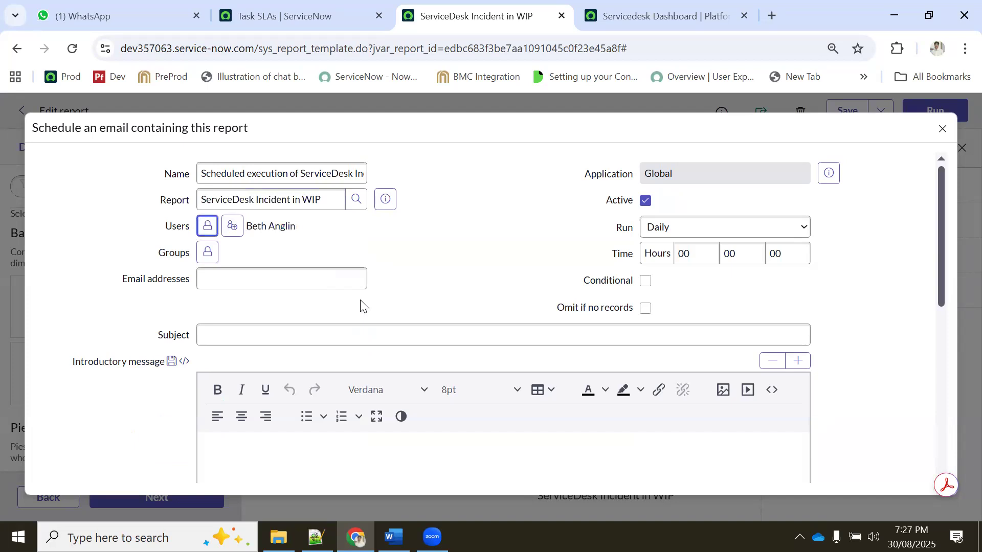
# Add the Service Desk group as a recipient of the scheduled report email and lock the Groups list.
pyautogui.click(209, 255)
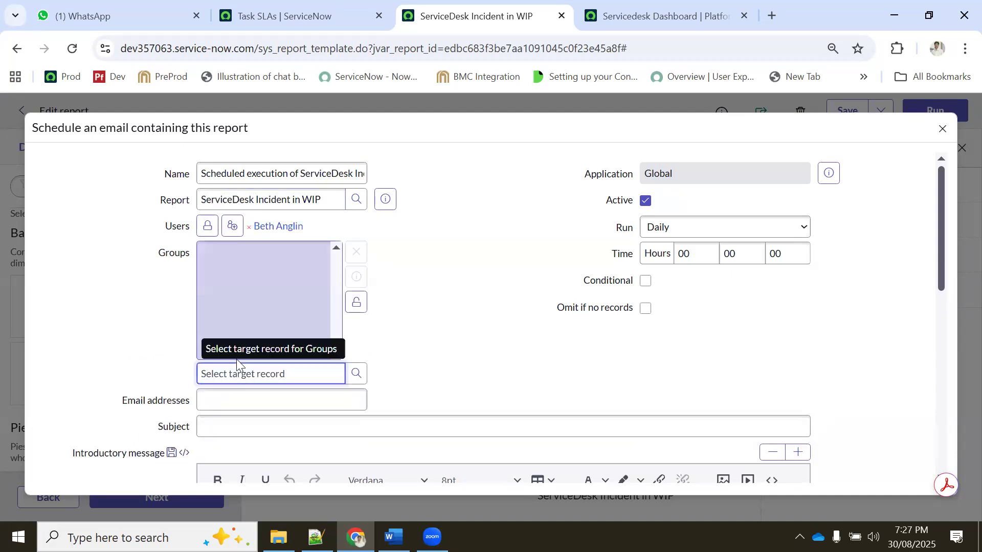
pyautogui.write('serv')
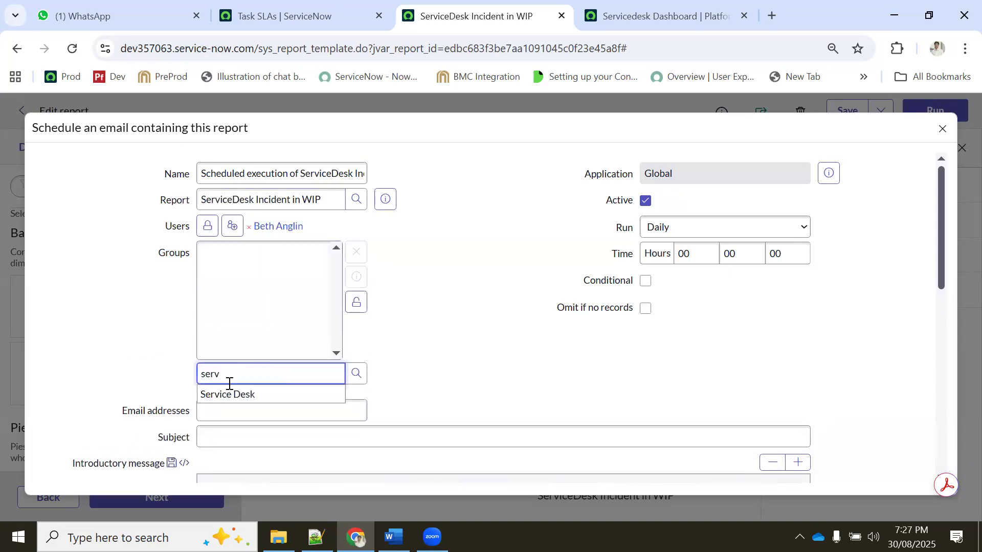
pyautogui.click(223, 394)
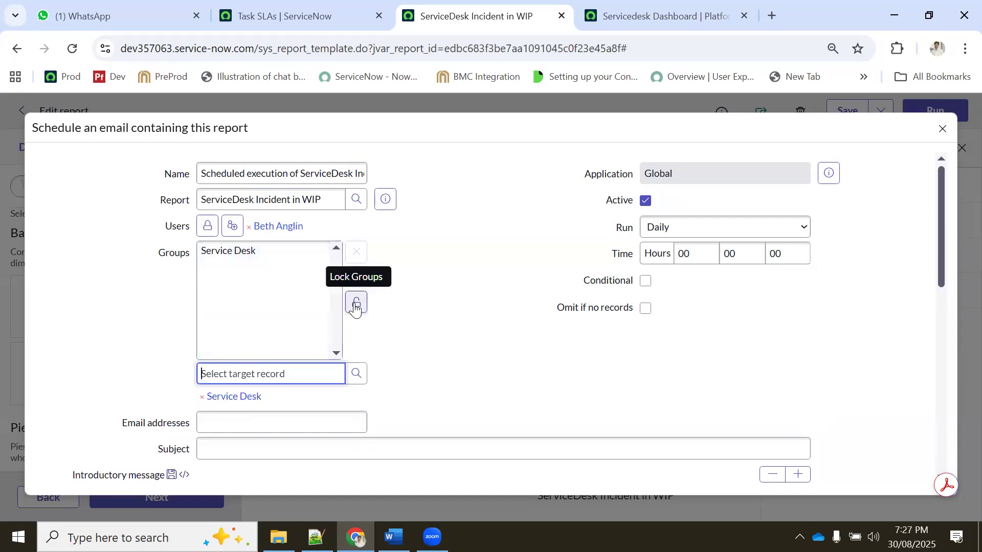
pyautogui.click(355, 305)
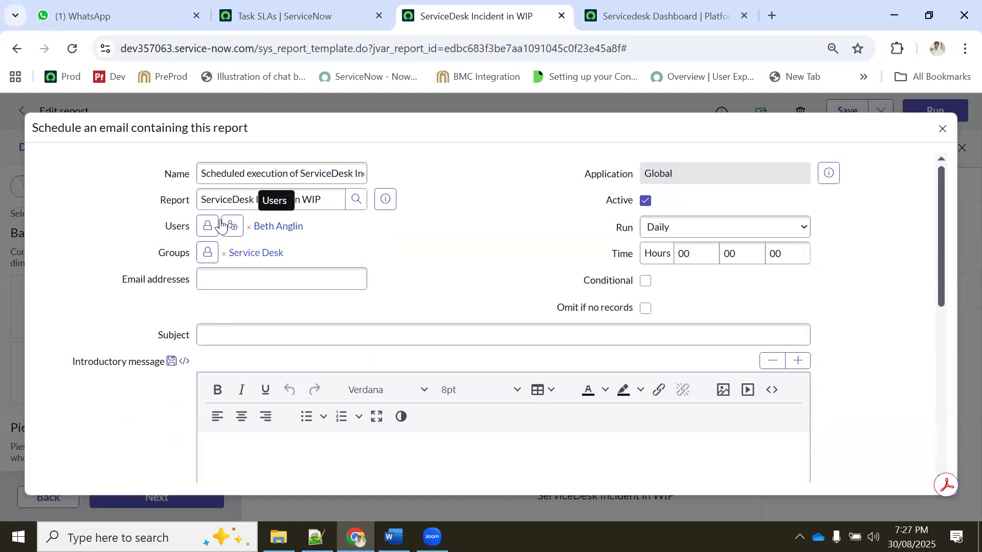
# Add the recipient's email address to the Users list and the Email addresses field, and lock the Users list.
pyautogui.click(210, 228)
pyautogui.click(225, 373)
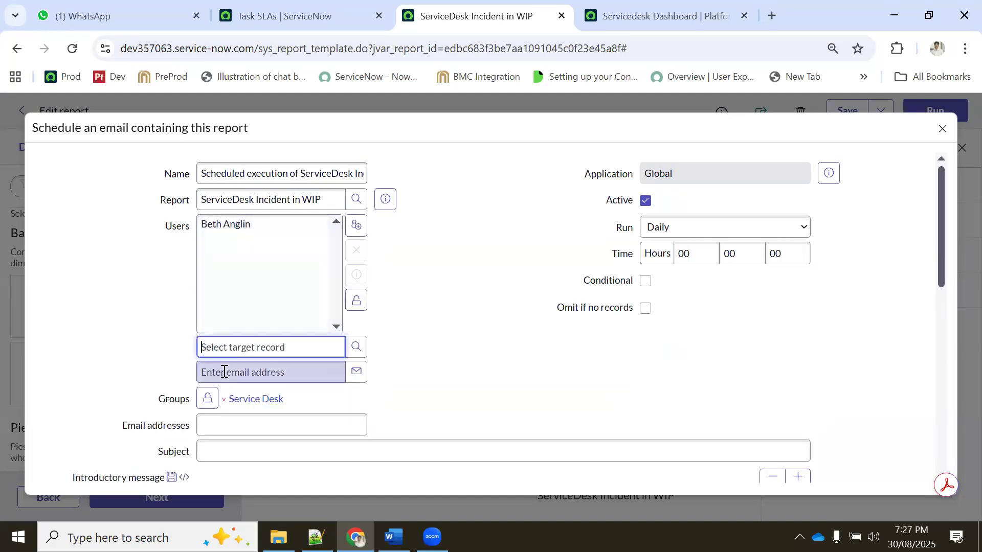
pyautogui.click(315, 407)
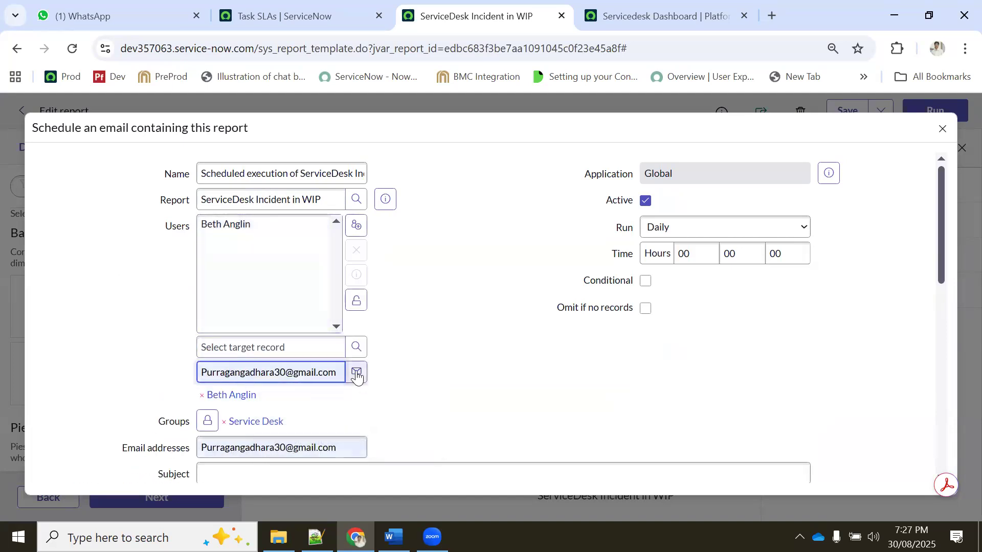
pyautogui.click(356, 372)
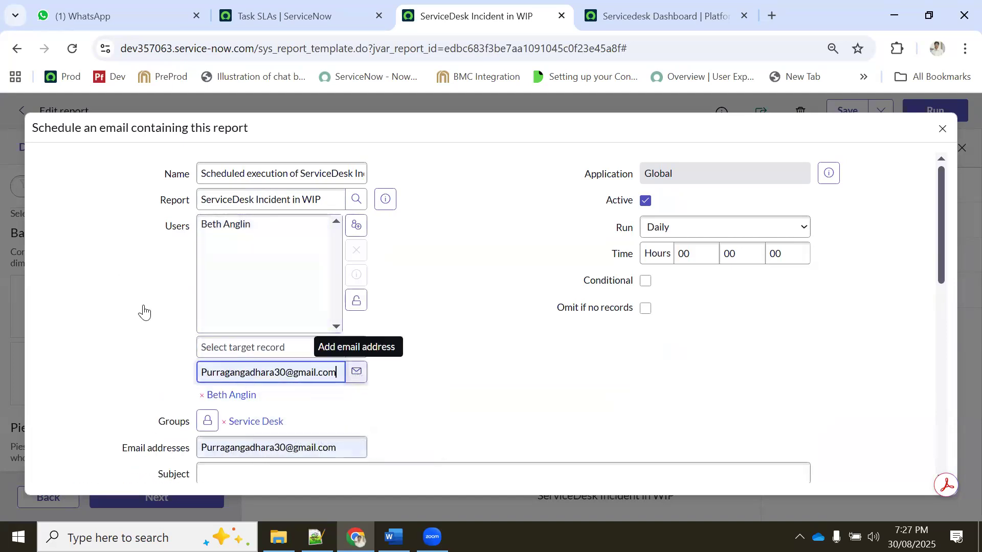
pyautogui.click(357, 300)
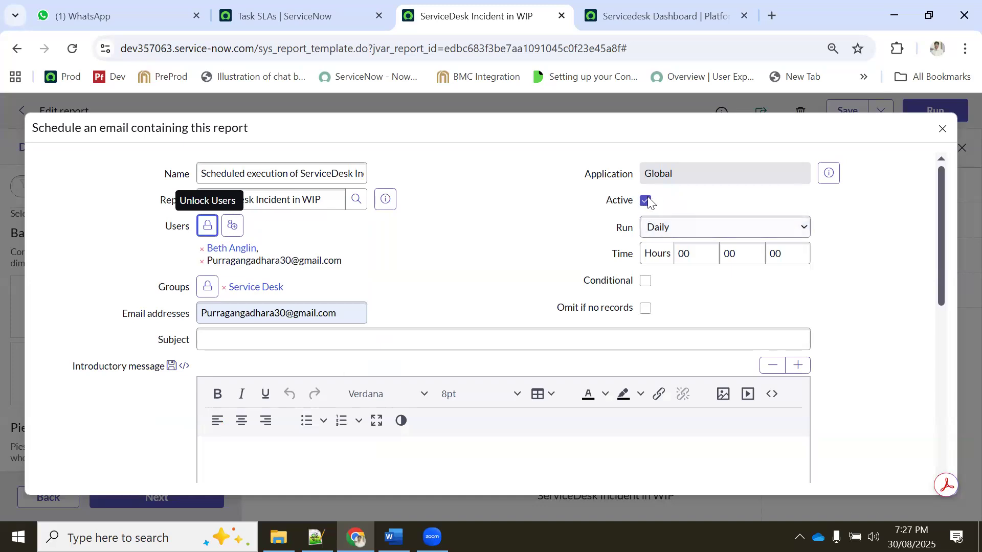
# Schedule the report email to run daily with the time set to 09 hours.
pyautogui.click(670, 230)
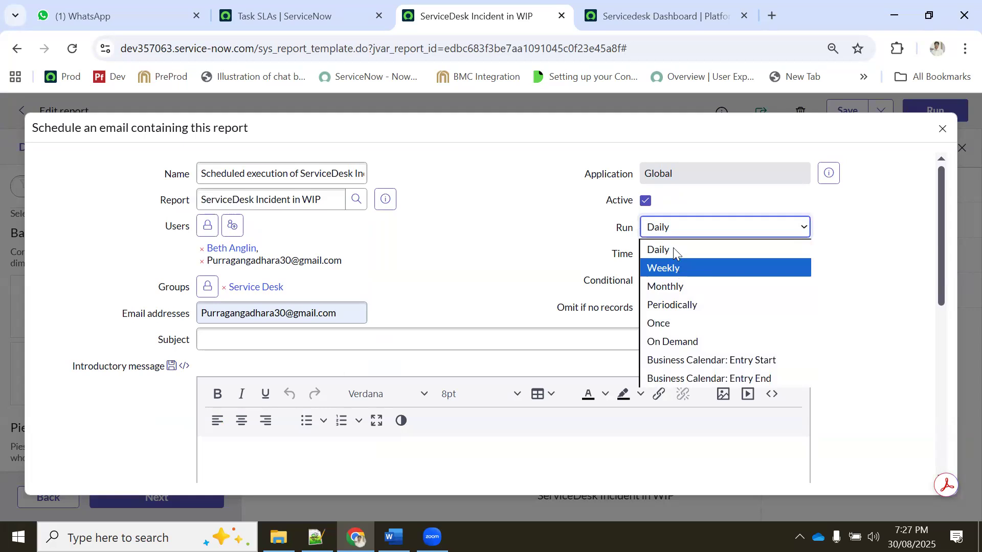
pyautogui.click(670, 249)
pyautogui.click(742, 248)
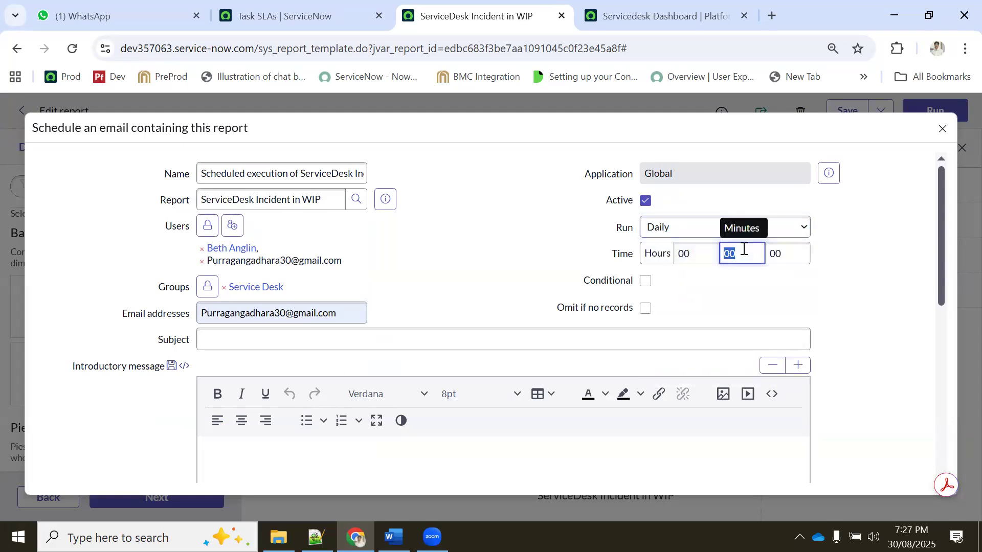
pyautogui.click(785, 254)
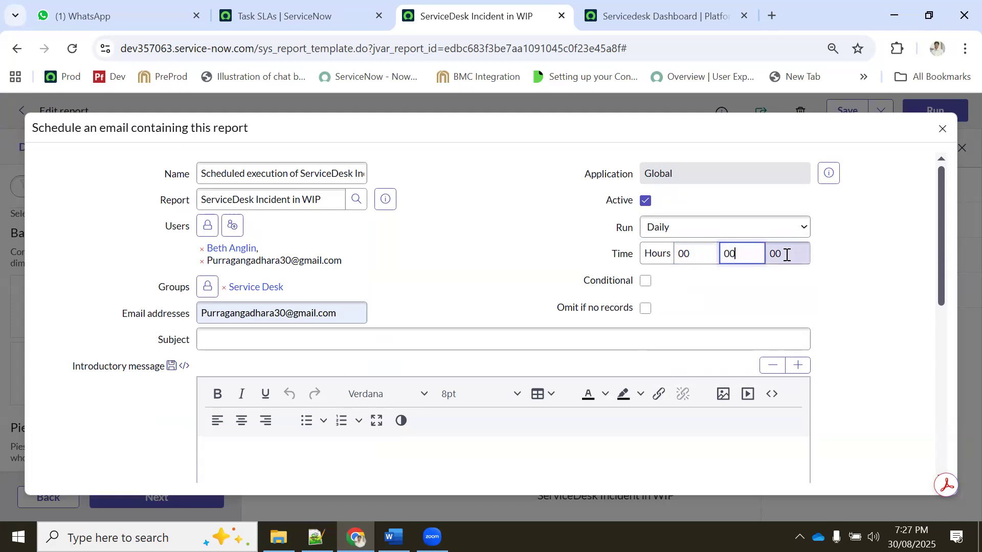
pyautogui.click(700, 251)
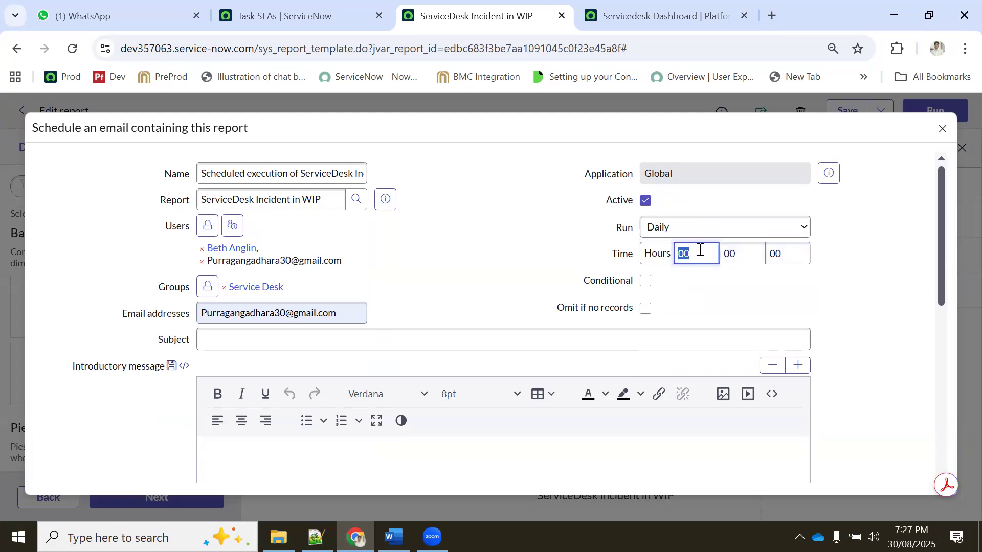
pyautogui.write('09')
pyautogui.click(845, 277)
# Change the report email schedule to run weekly on Monday.
pyautogui.click(682, 227)
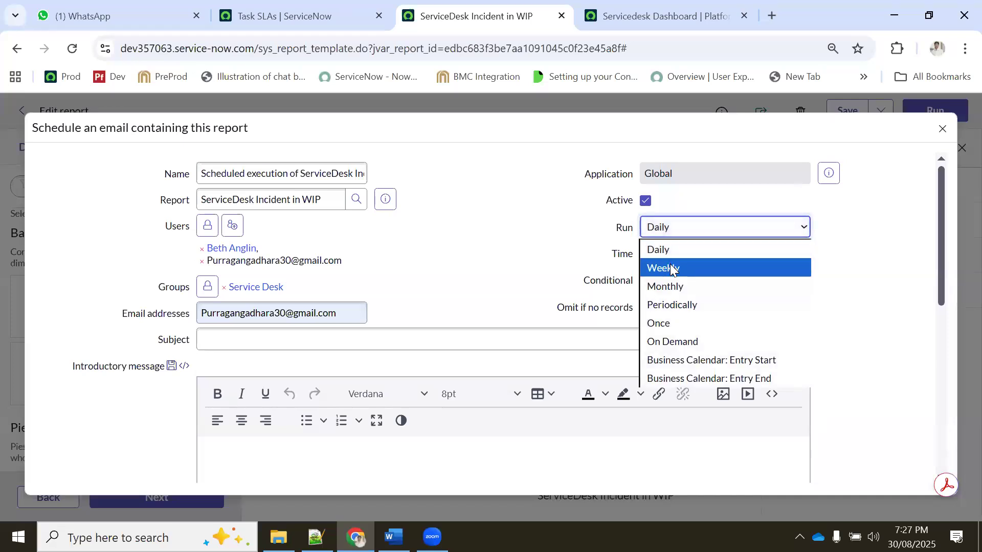
pyautogui.click(672, 269)
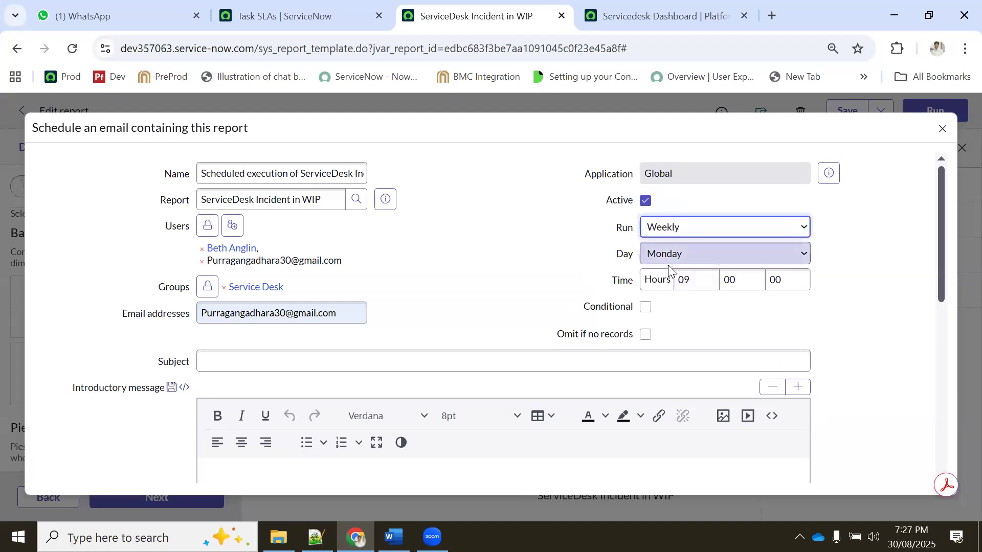
pyautogui.click(667, 257)
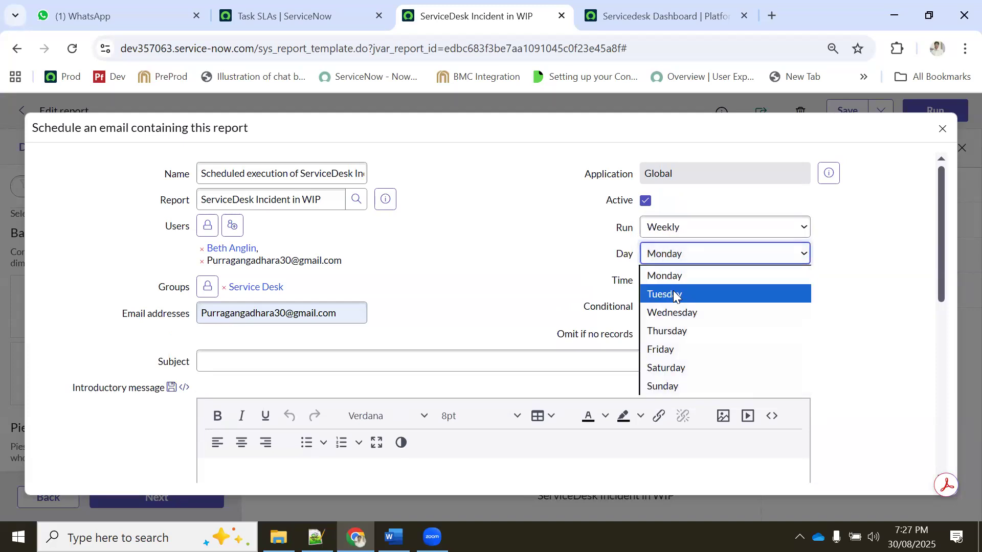
pyautogui.click(664, 276)
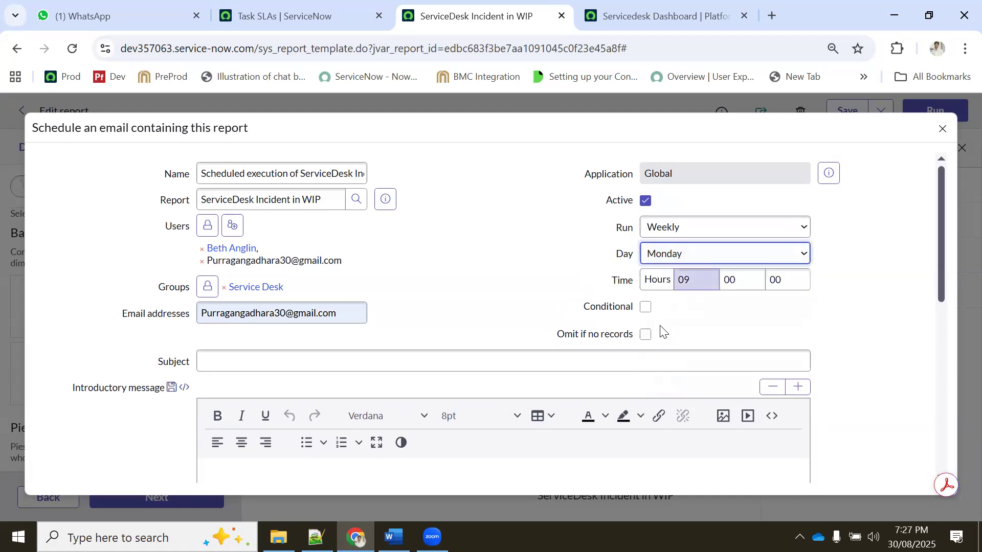
pyautogui.click(692, 280)
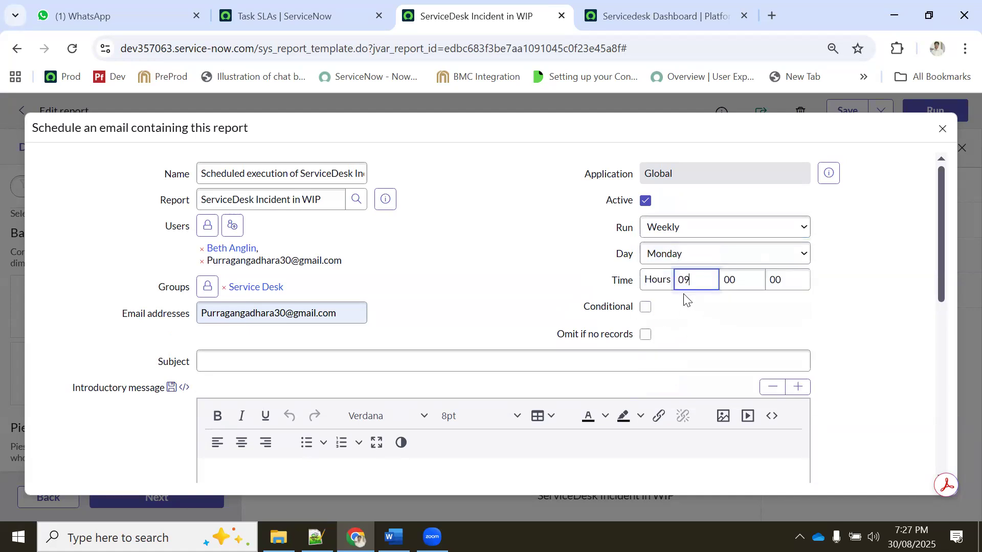
# Change the report email schedule to run monthly on day 10.
pyautogui.click(675, 231)
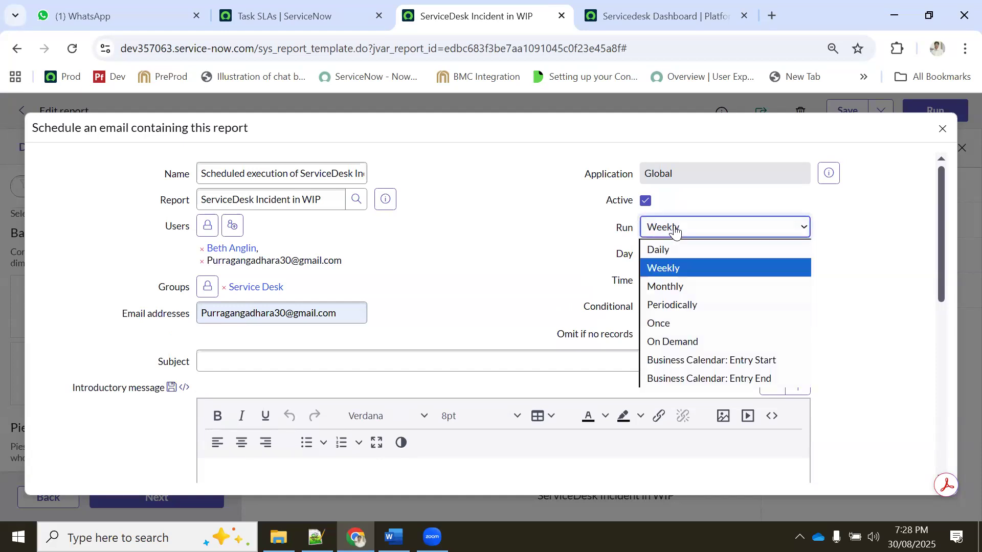
pyautogui.click(663, 287)
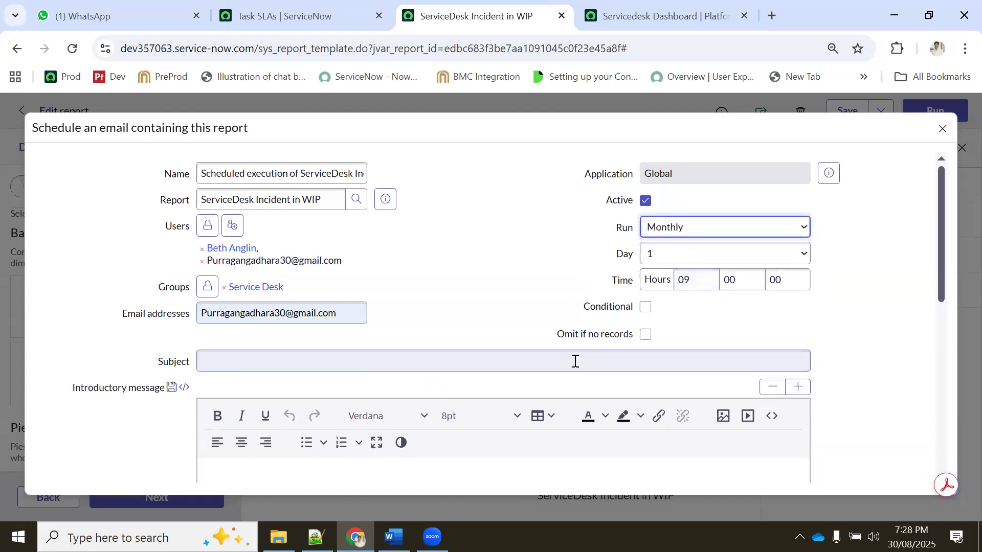
pyautogui.click(654, 256)
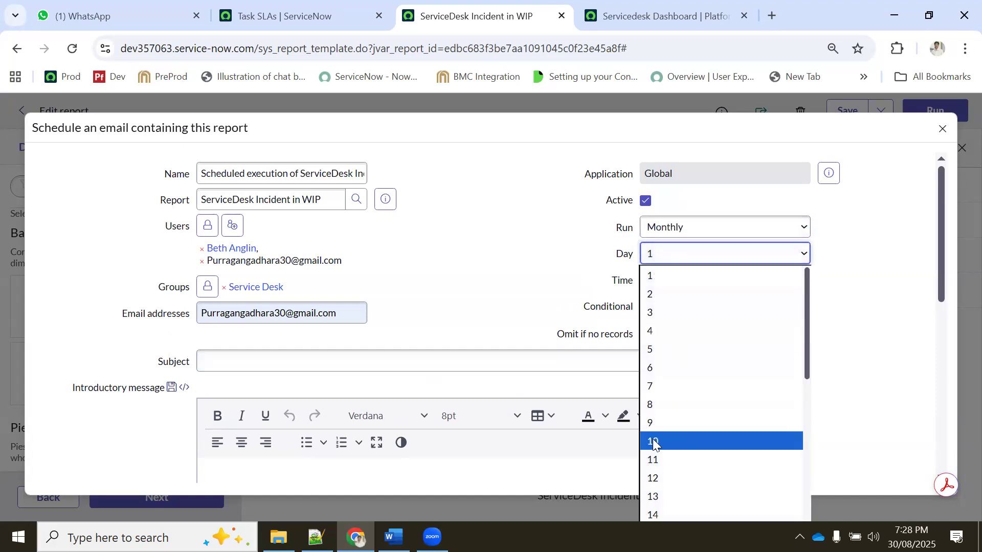
pyautogui.press('Return')
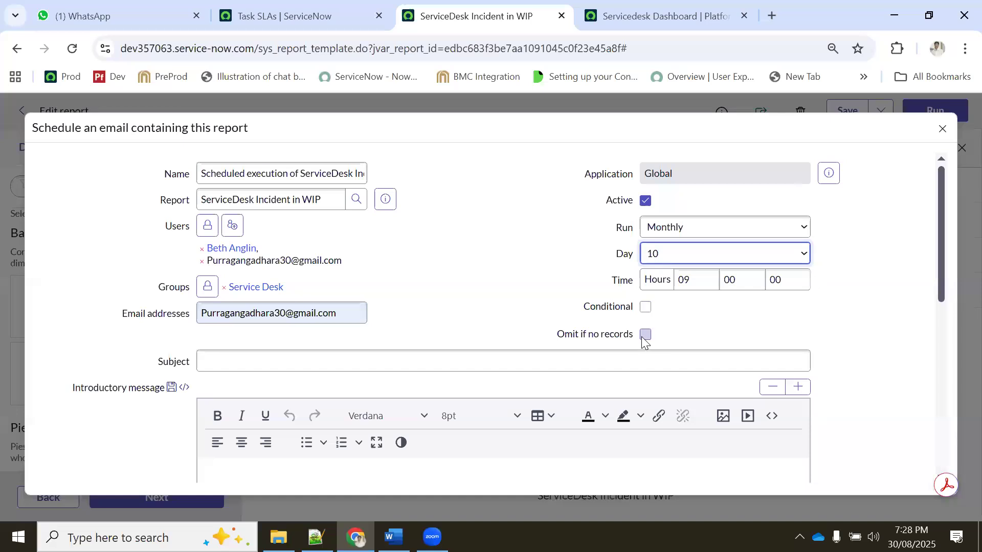
# Check the condition script area that Conditional offers, turn Conditional back off, and enable Omit if no records.
pyautogui.click(645, 307)
pyautogui.scroll(-5, 531, 313)
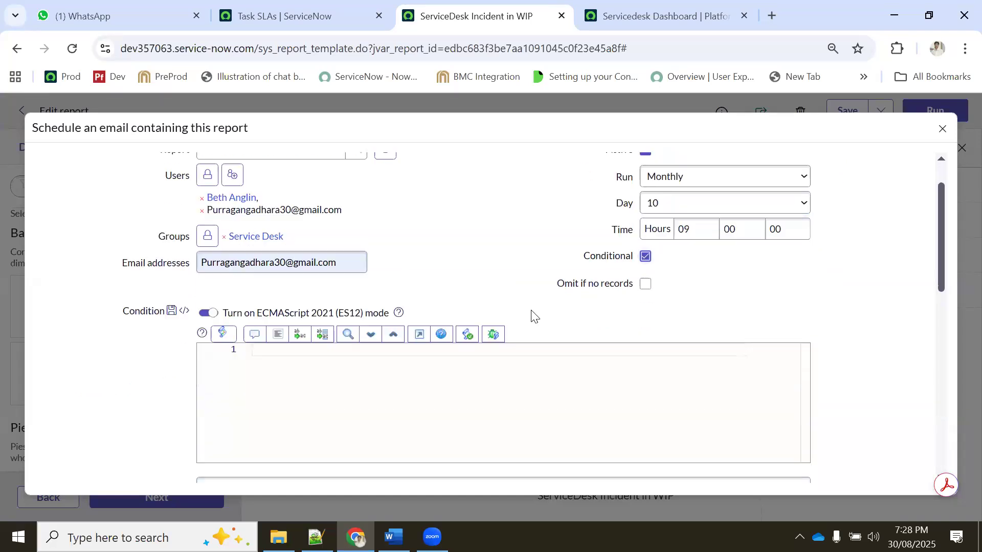
pyautogui.scroll(3, 509, 310)
pyautogui.scroll(-4, 271, 293)
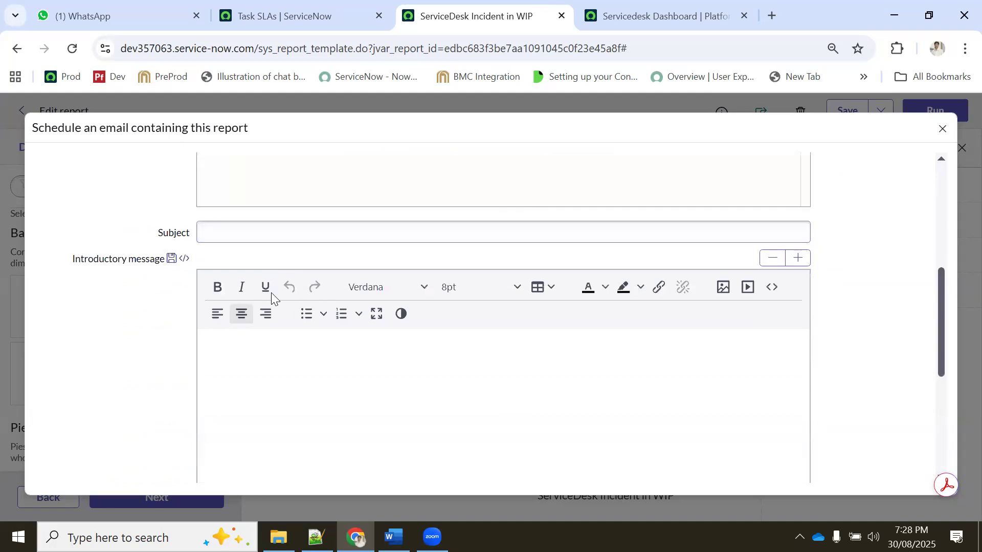
pyautogui.scroll(3, 264, 308)
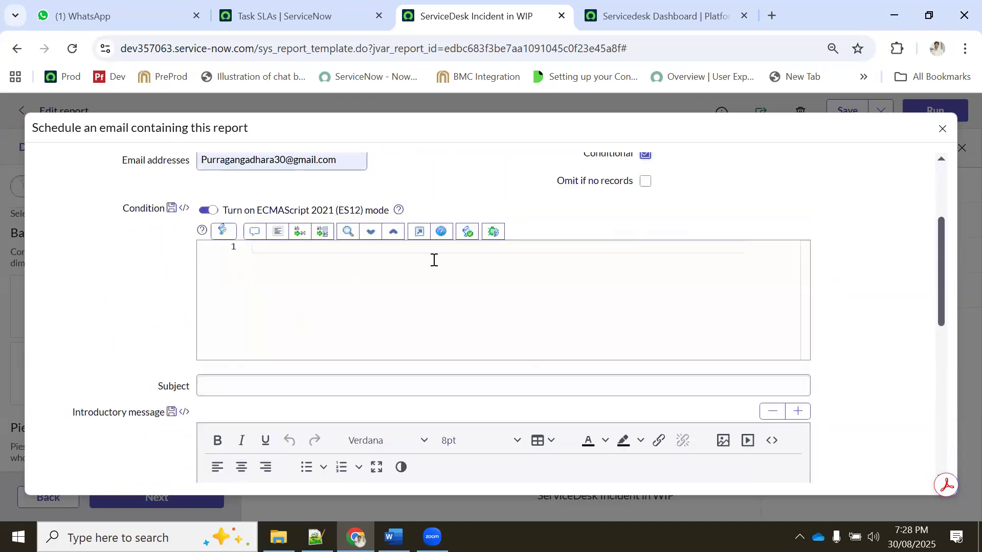
pyautogui.scroll(3, 664, 237)
pyautogui.click(645, 307)
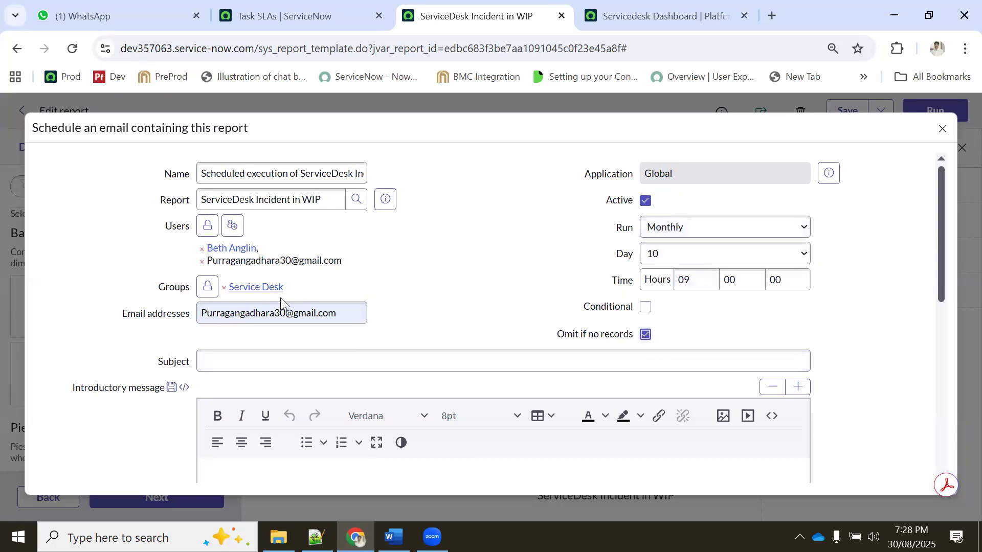
# Open the record of the scheduled ServiceDesk Incident in WIP report and view the report's chart and filter conditions.
pyautogui.moveTo(321, 200); pyautogui.dragTo(198, 194)
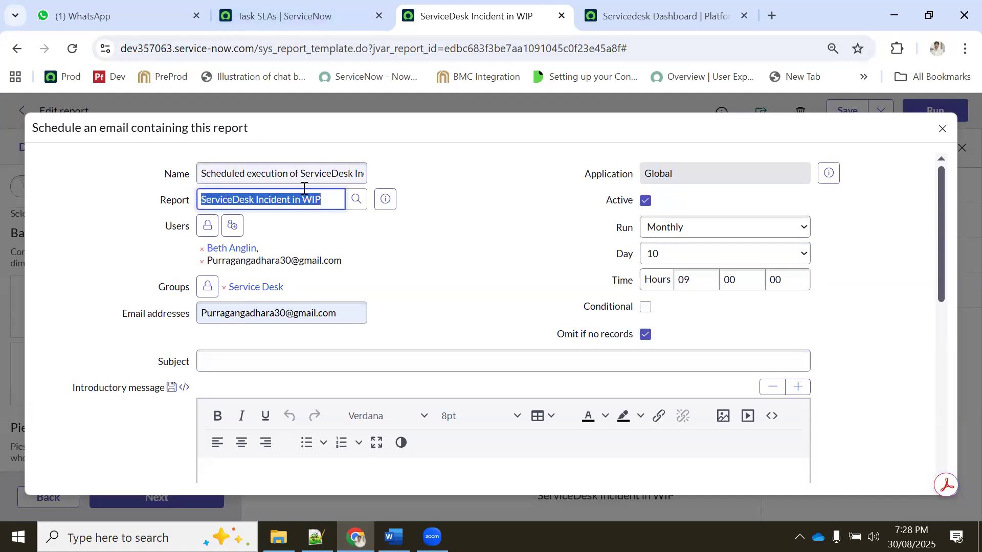
pyautogui.click(301, 12)
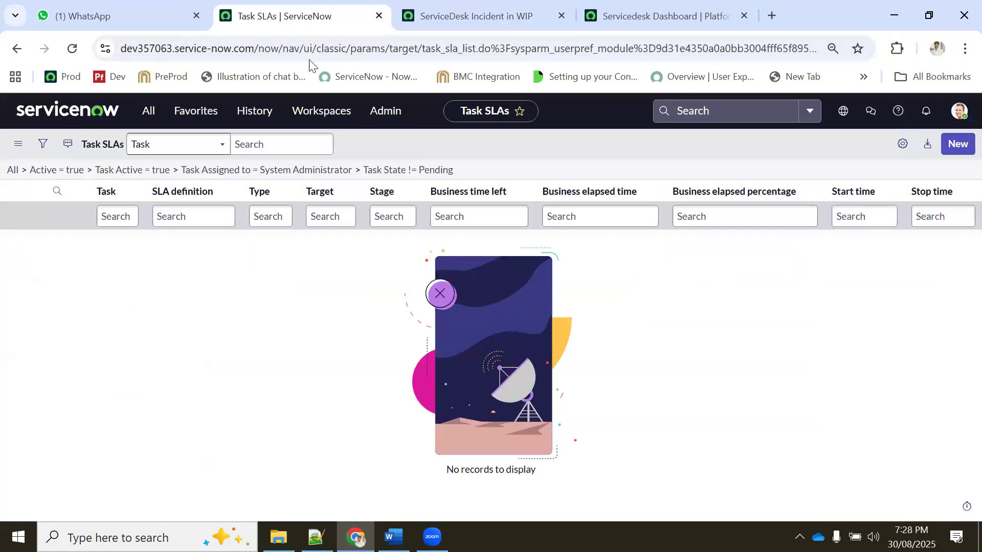
pyautogui.click(434, 16)
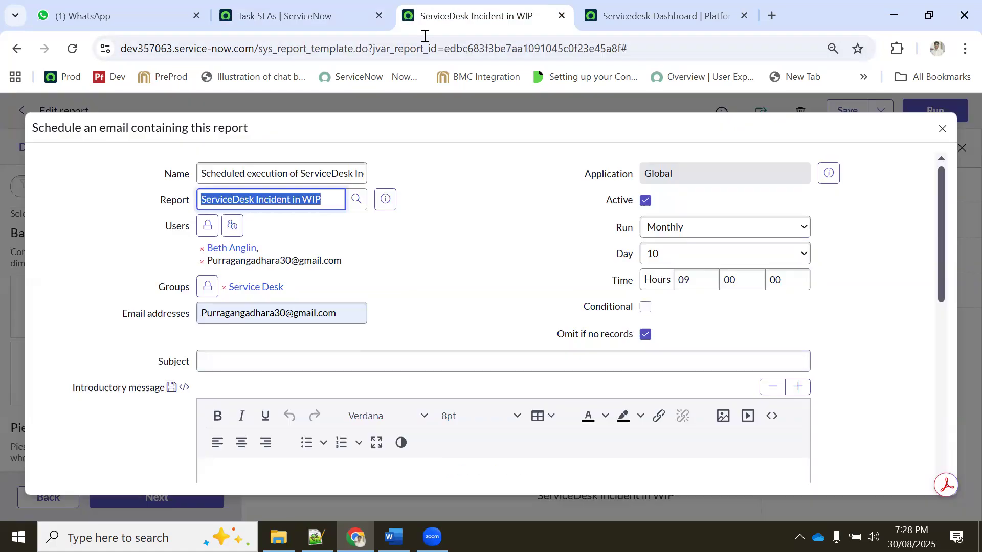
pyautogui.click(384, 199)
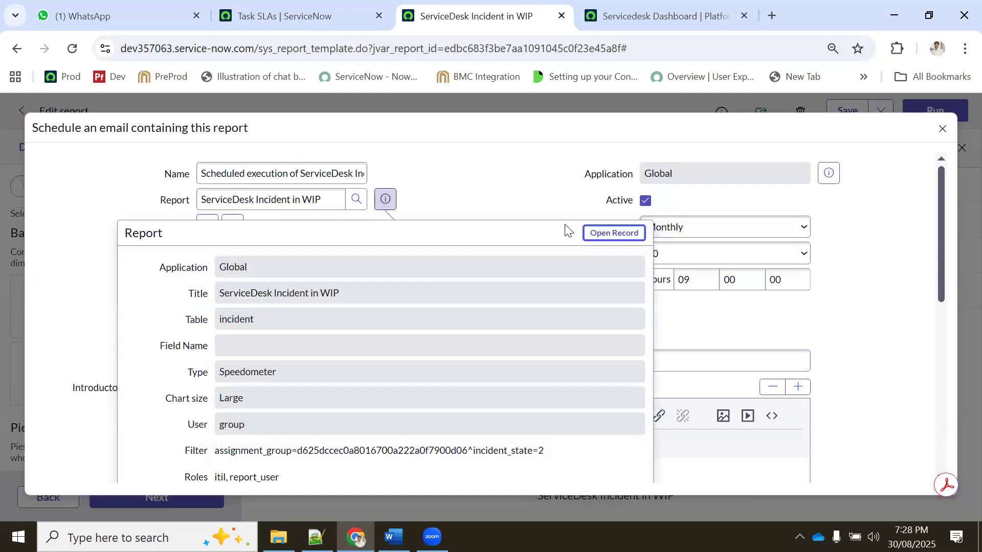
pyautogui.click(604, 235)
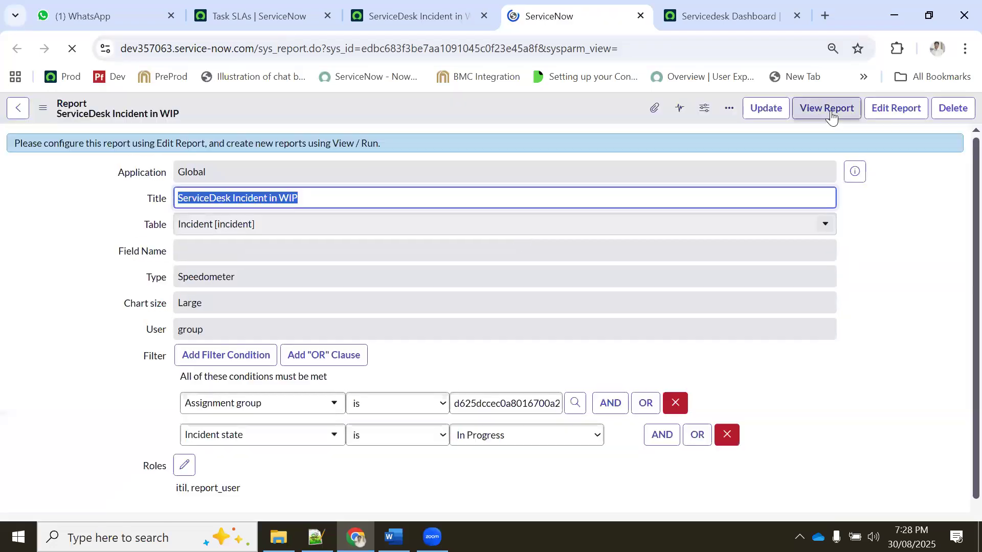
pyautogui.click(829, 112)
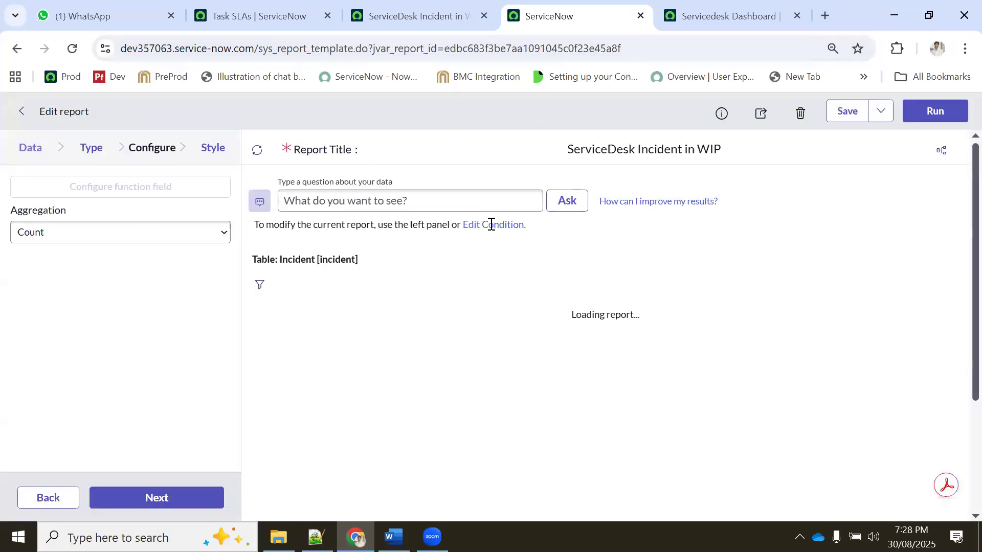
pyautogui.scroll(-3, 628, 356)
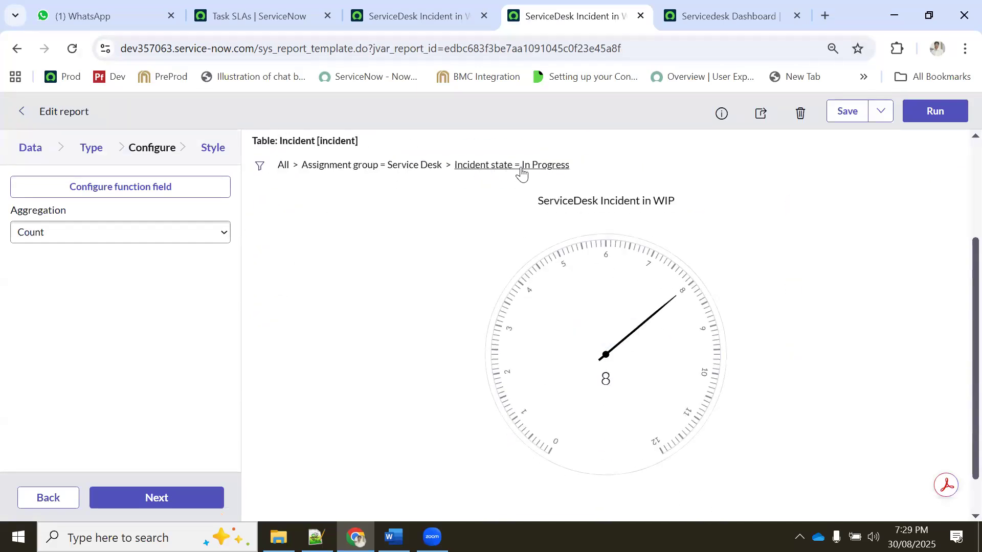
# Change the report's Incident state condition to New and run the report without saving it.
pyautogui.click(260, 165)
pyautogui.click(693, 301)
pyautogui.click(680, 310)
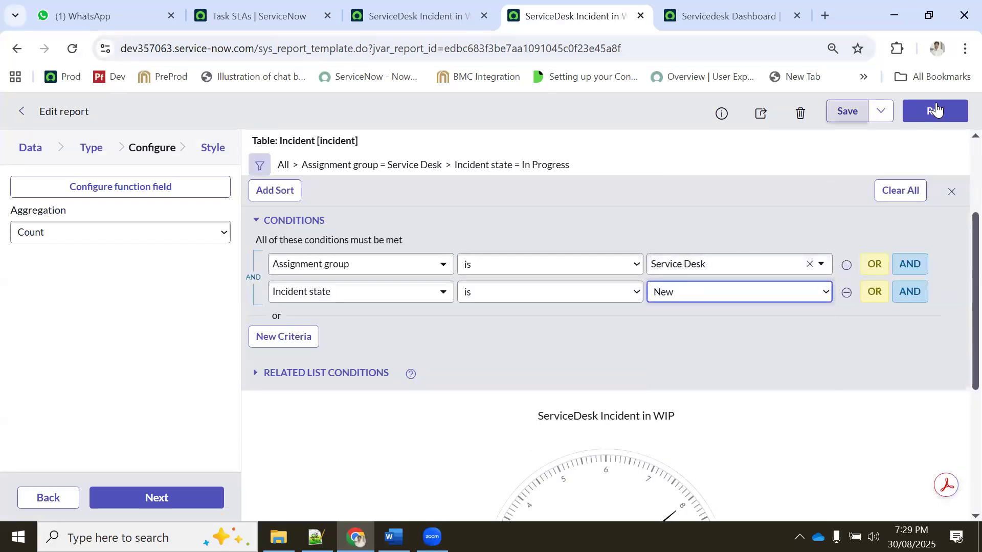
pyautogui.click(927, 114)
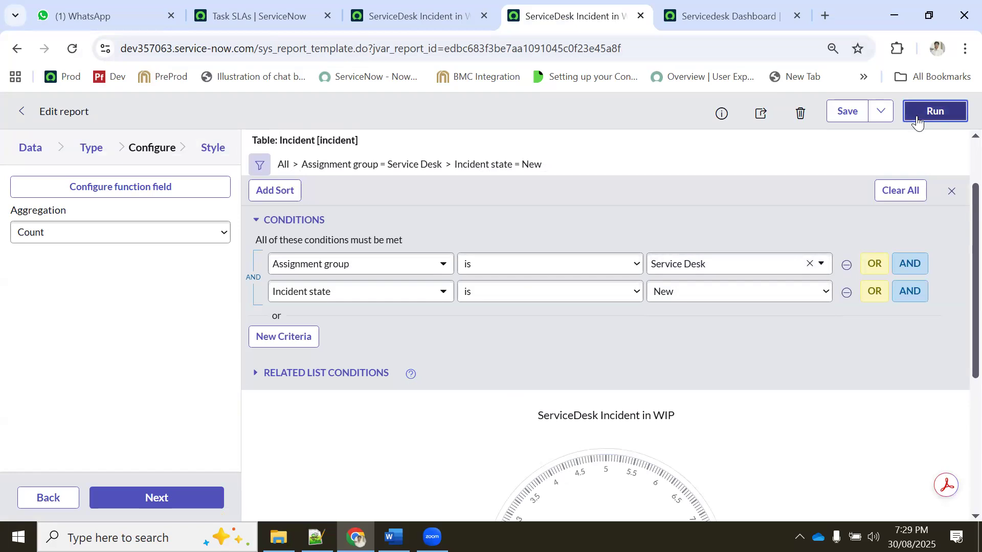
pyautogui.scroll(-3, 792, 194)
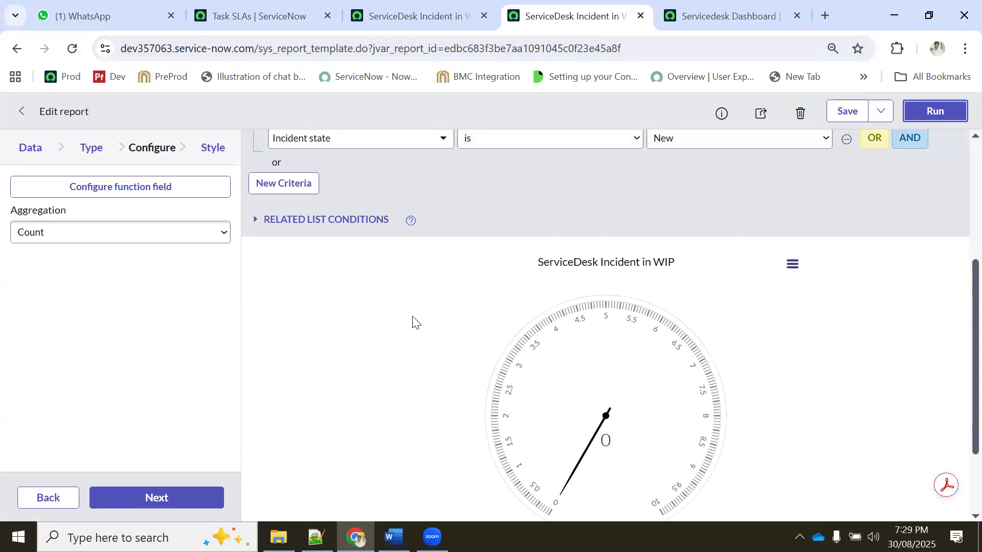
# Close the report preview in the email schedule and set the subject to "ServiceDesk Incident in Inprogress tickets".
pyautogui.click(407, 16)
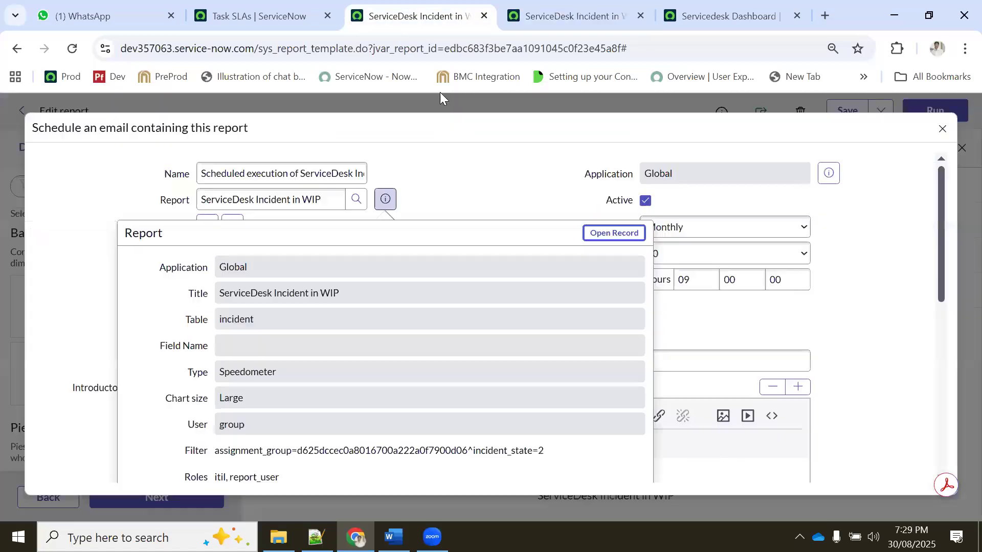
pyautogui.click(645, 335)
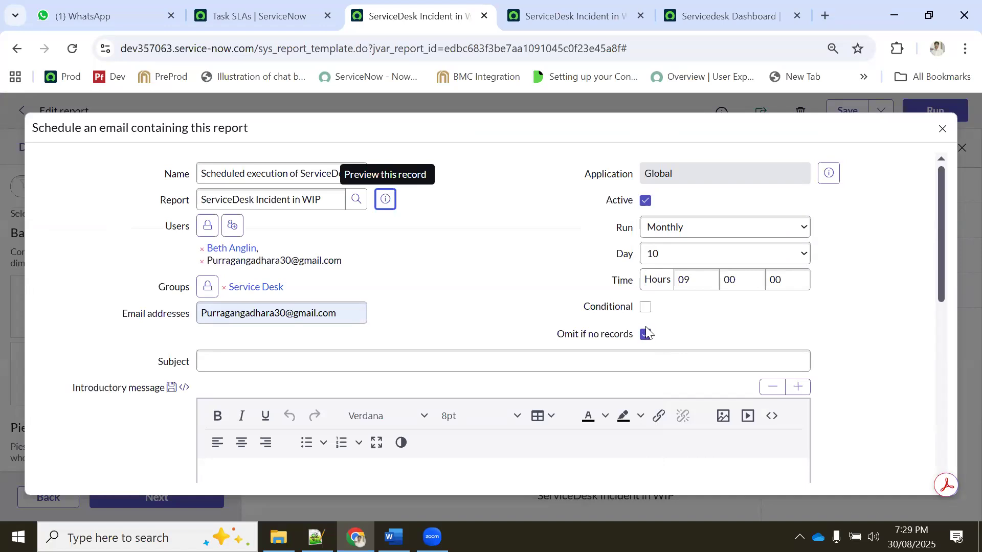
pyautogui.click(237, 358)
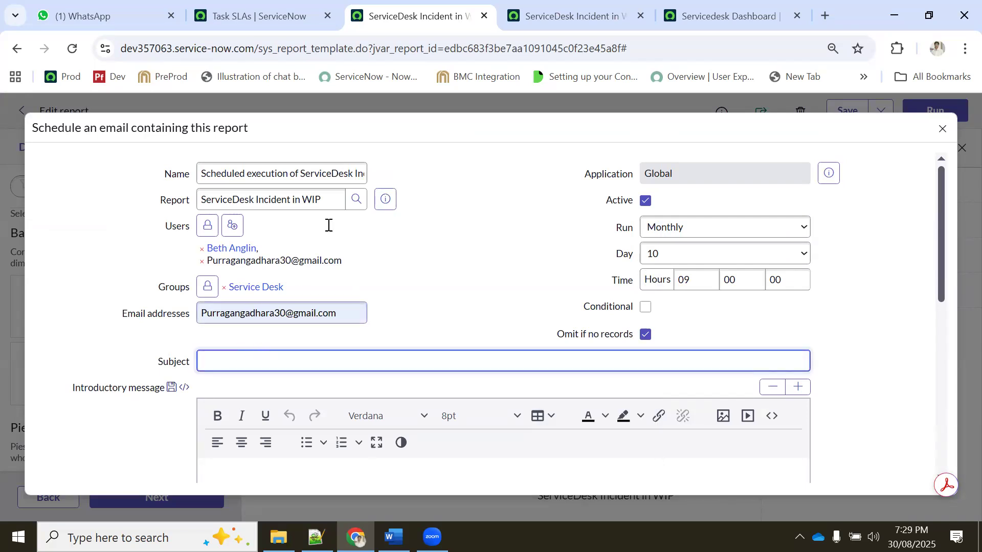
pyautogui.tripleClick(256, 200)
pyautogui.hotkey('ctrl', 'c')
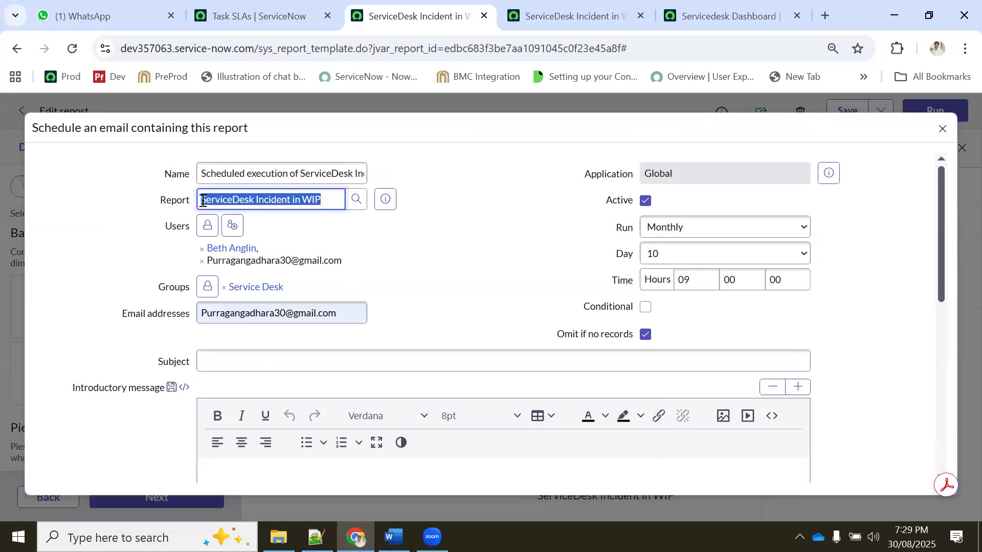
pyautogui.click(381, 361)
pyautogui.hotkey('ctrl', 'v')
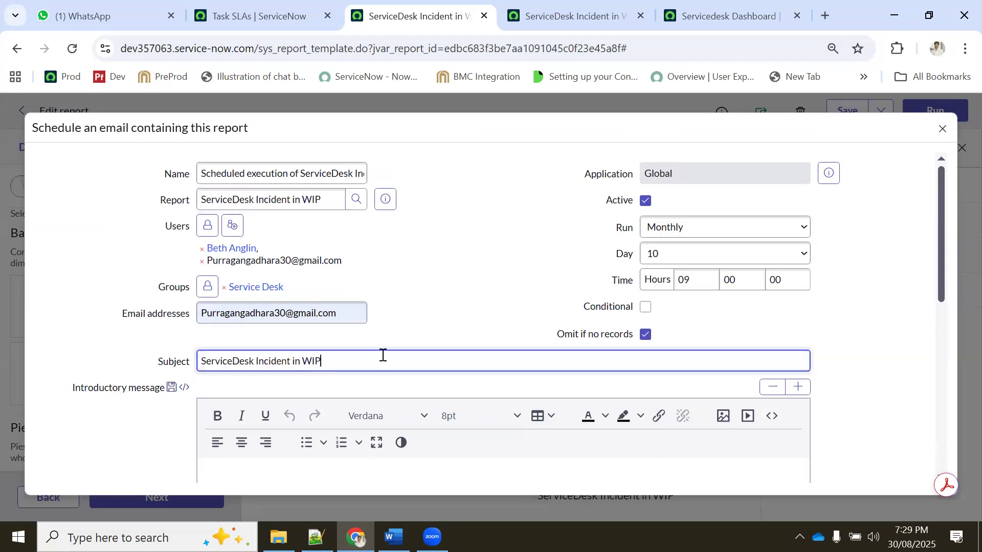
pyautogui.doubleClick(385, 361)
pyautogui.write('Inprogress tickets')
# Write the introductory message from the subject text: "Hi team,", a blank line, and "Please find ServiceDesk Incident in In Progress tickets".
pyautogui.scroll(-3, 348, 291)
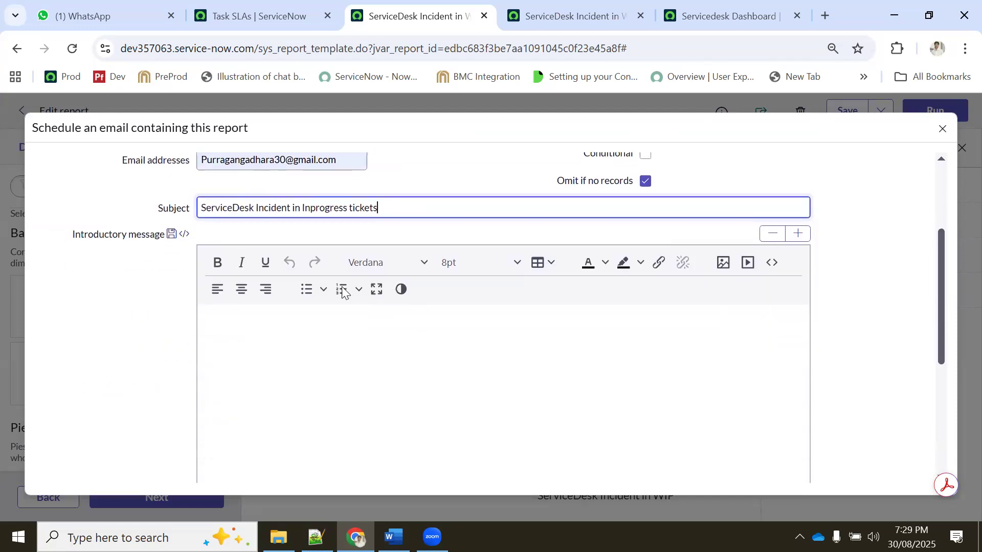
pyautogui.hotkey('ctrl', 'a')
pyautogui.hotkey('ctrl', 'c')
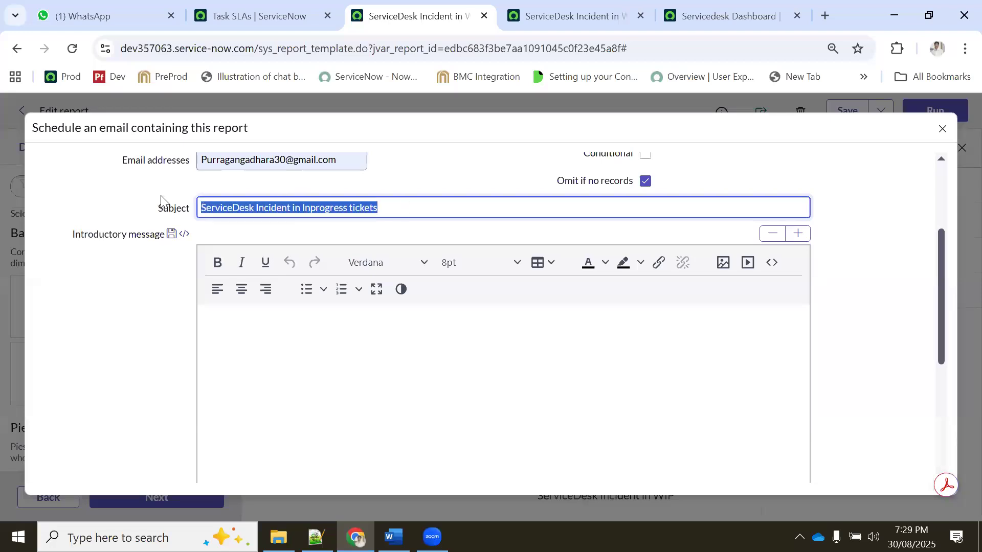
pyautogui.click(268, 316)
pyautogui.hotkey('ctrl', 'v')
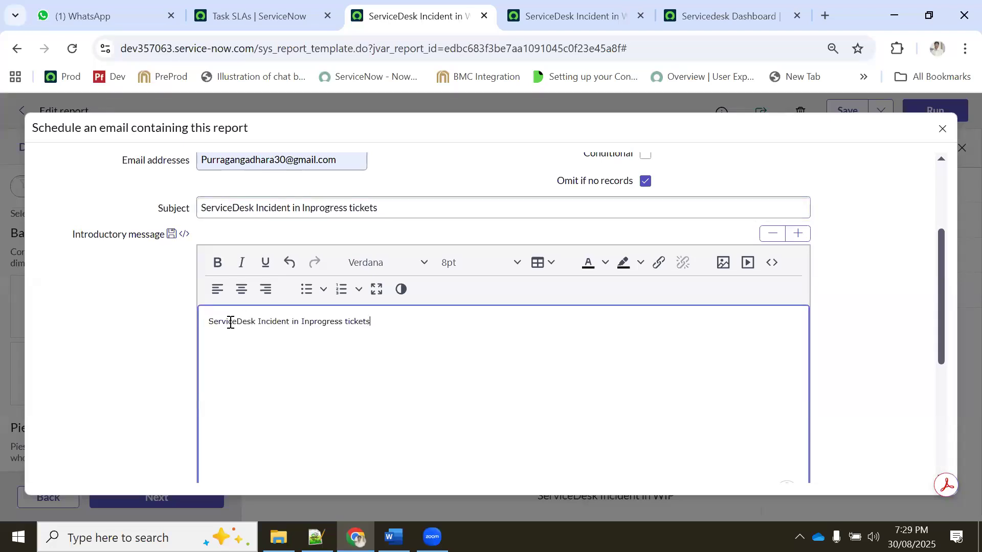
pyautogui.click(210, 321)
pyautogui.write('Hi team,')
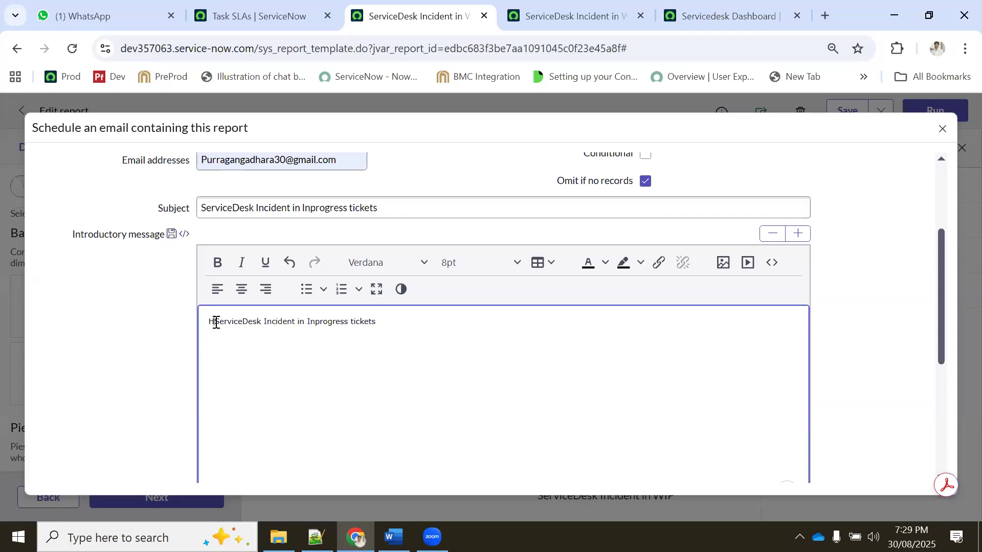
pyautogui.press('Return')
pyautogui.press('Return')
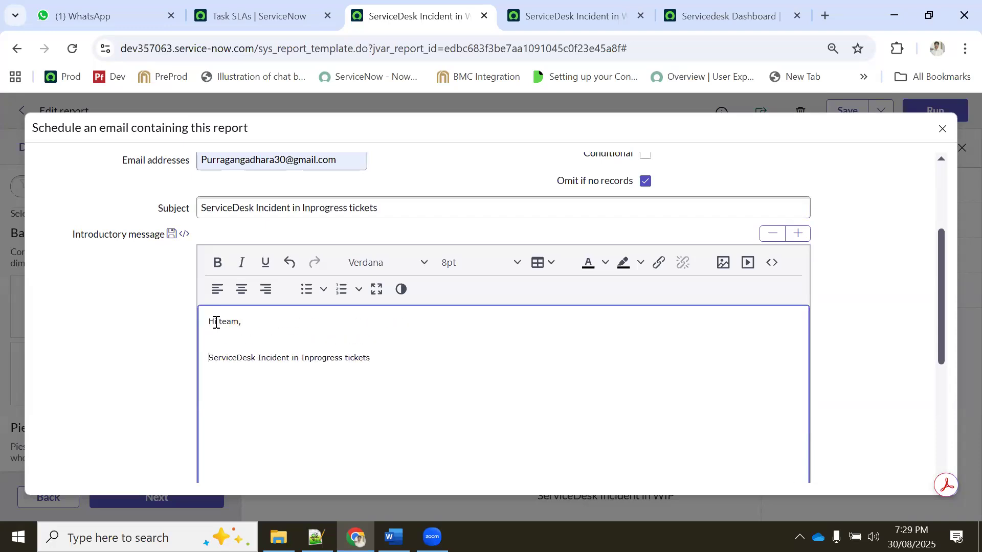
pyautogui.write('Please find')
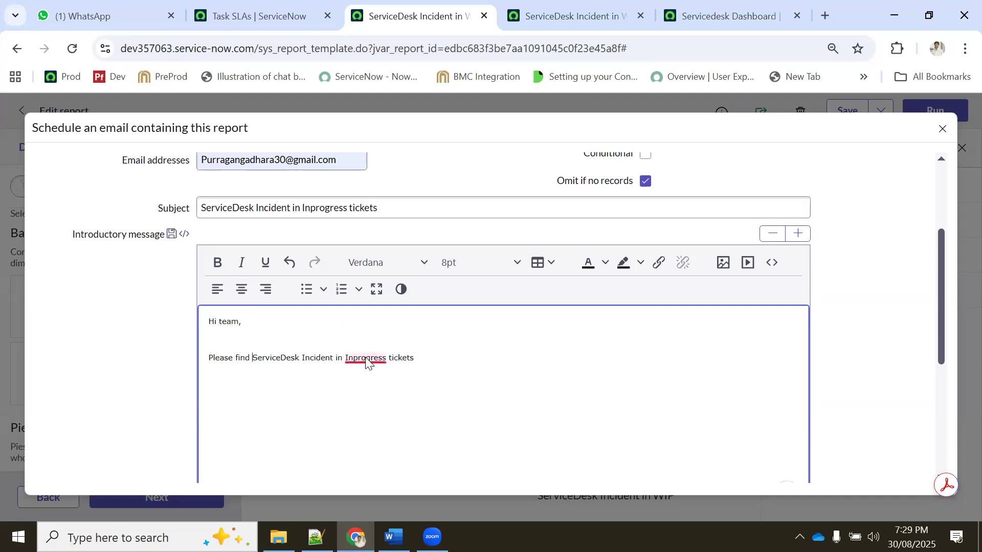
pyautogui.moveTo(365, 358)
pyautogui.scroll(-1, 471, 363)
pyautogui.click(392, 394)
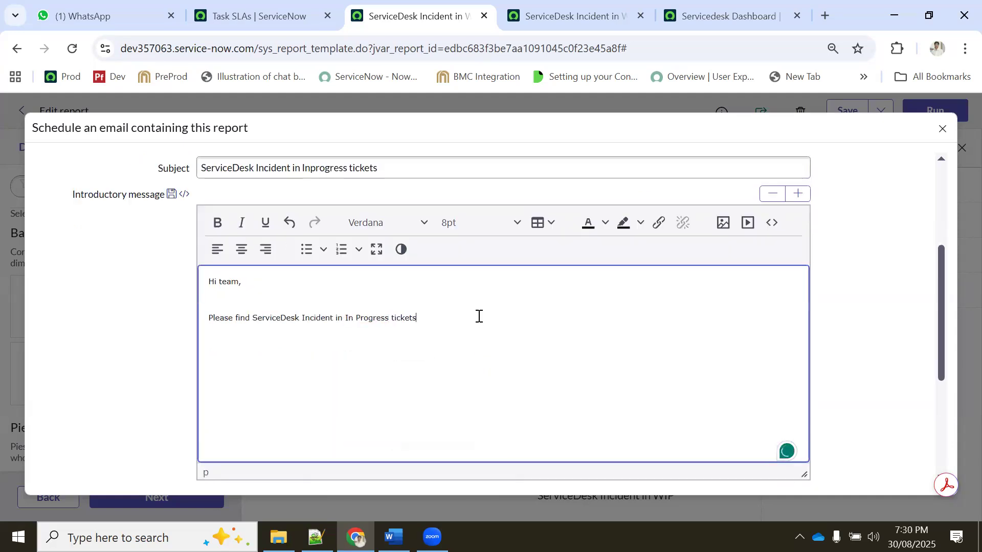
# End the introductory message with "Thanks" and "Servicedesk" on separate lines, and capitalise "Team" in the greeting.
pyautogui.press('Return')
pyautogui.write('T')
pyautogui.scroll(-4, 345, 283)
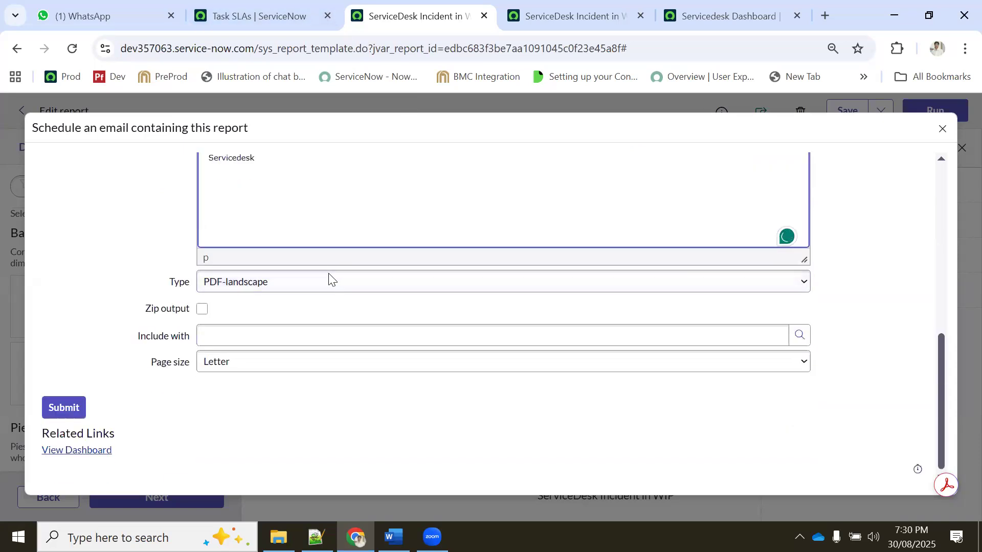
pyautogui.scroll(6, 333, 278)
pyautogui.scroll(-4, 358, 346)
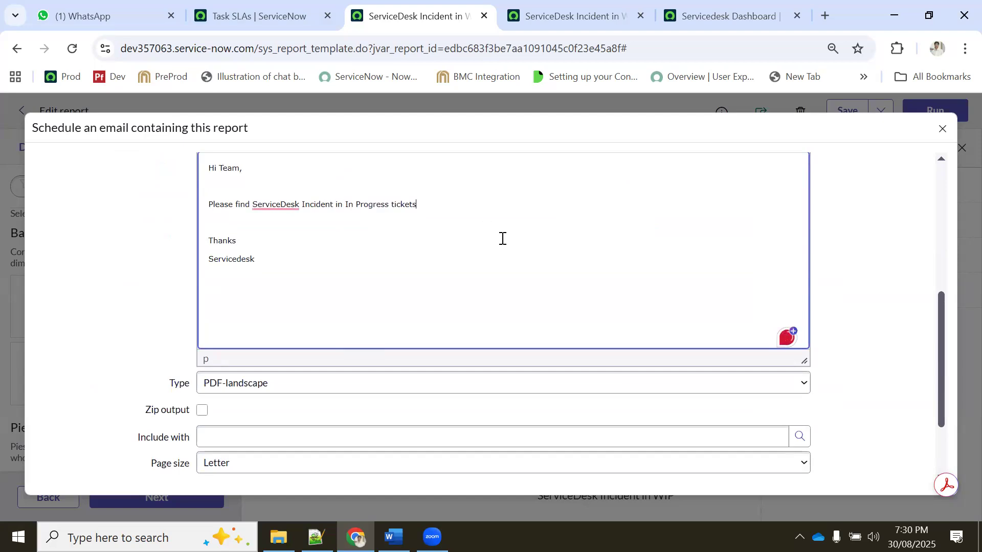
pyautogui.scroll(5, 562, 246)
pyautogui.scroll(-5, 485, 317)
# Check the output types offered for the scheduled email and look over the report's conditions and speedometer chart.
pyautogui.click(235, 389)
pyautogui.scroll(-2, 235, 387)
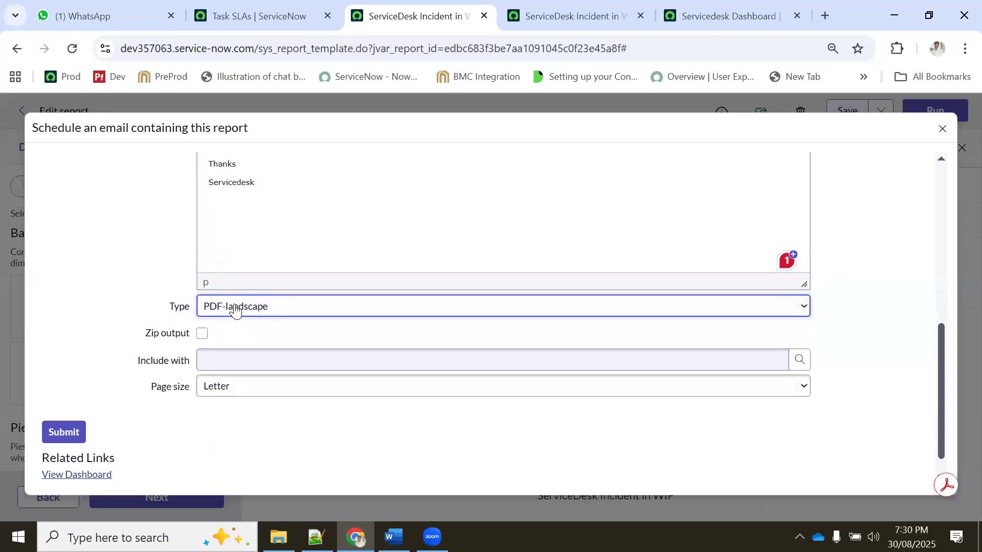
pyautogui.click(235, 306)
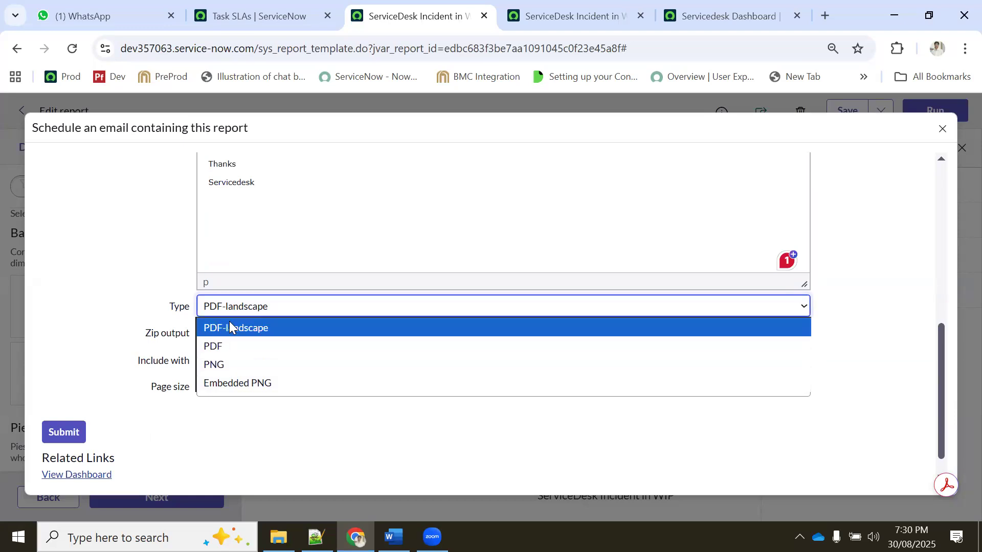
pyautogui.click(294, 8)
pyautogui.click(516, 10)
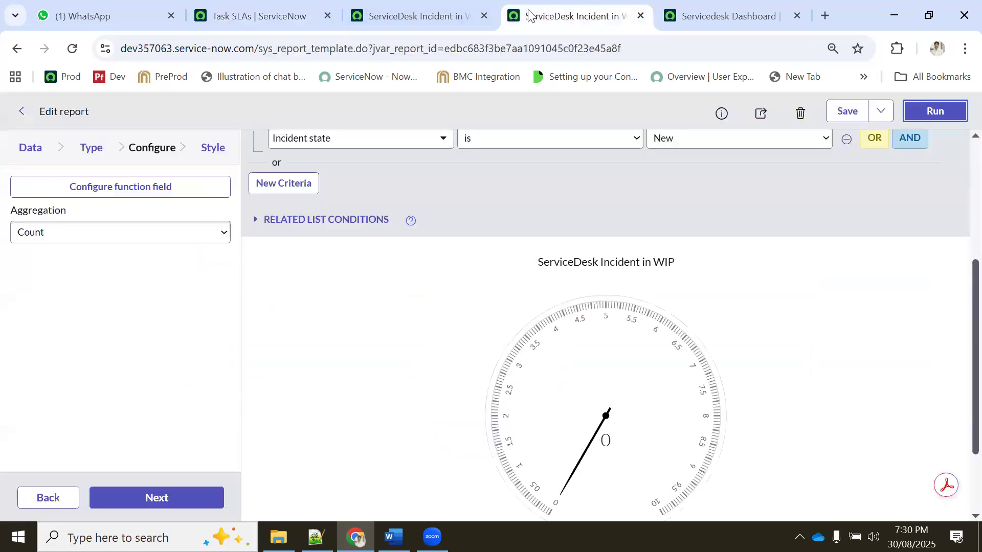
pyautogui.scroll(3, 635, 362)
pyautogui.scroll(-3, 556, 394)
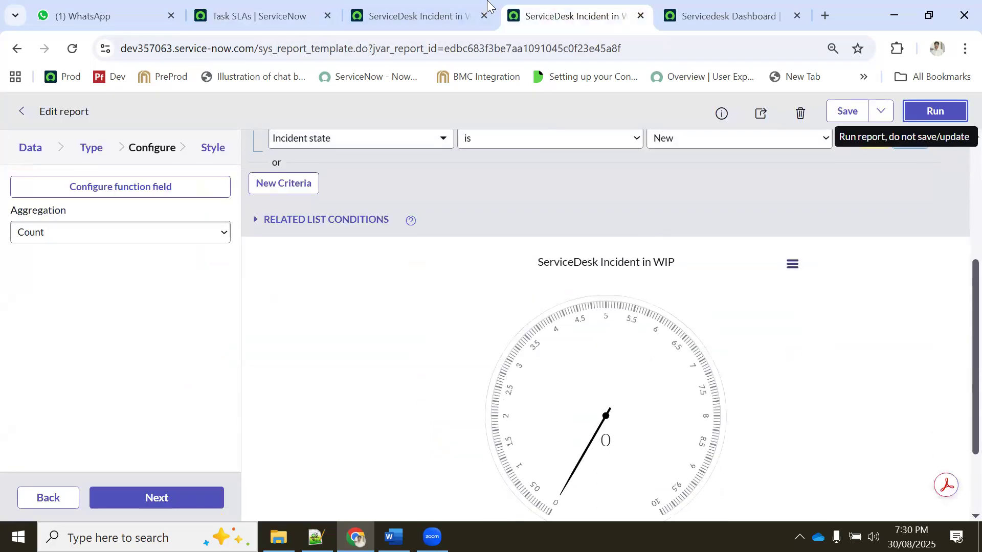
# Return to the email schedule, review the output types, and choose PDF-landscape.
pyautogui.click(390, 15)
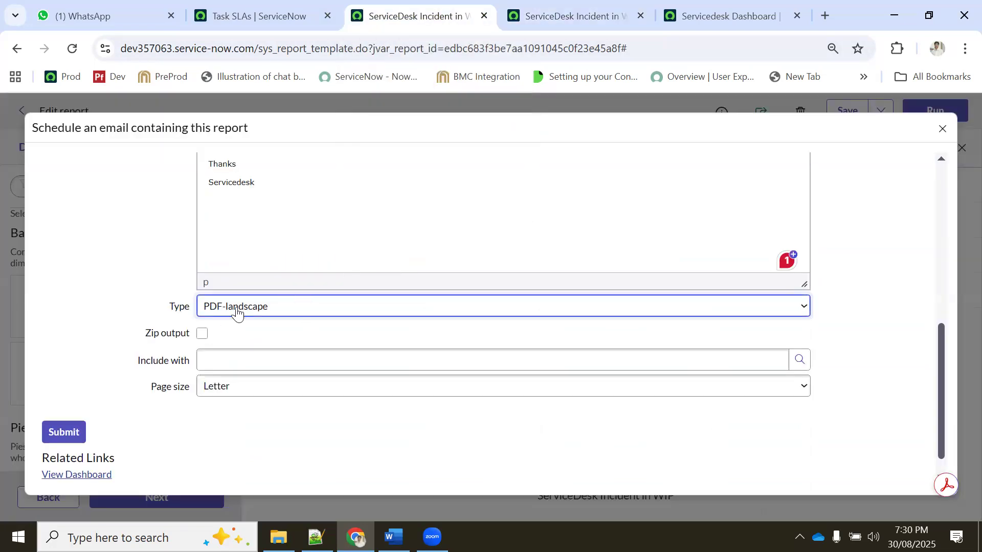
pyautogui.click(237, 306)
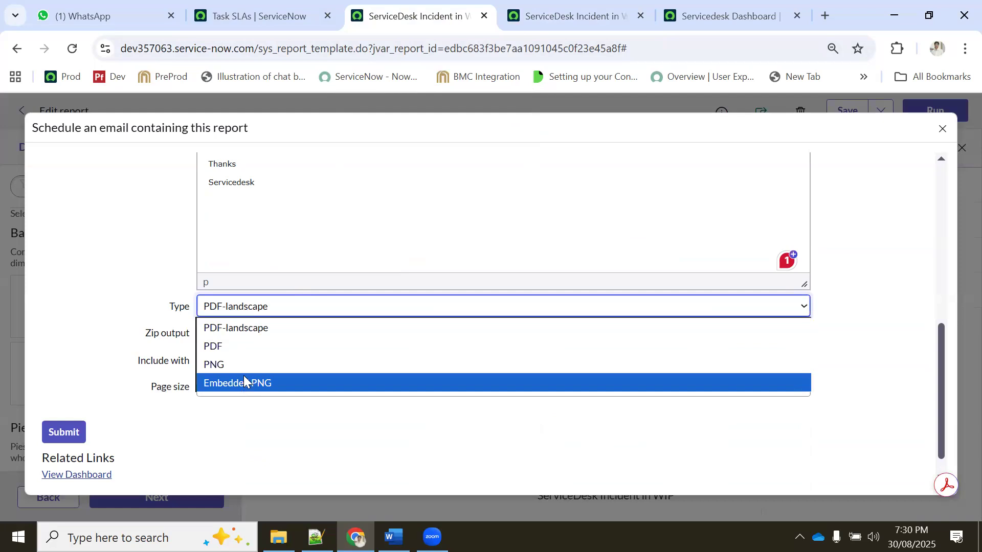
pyautogui.click(190, 452)
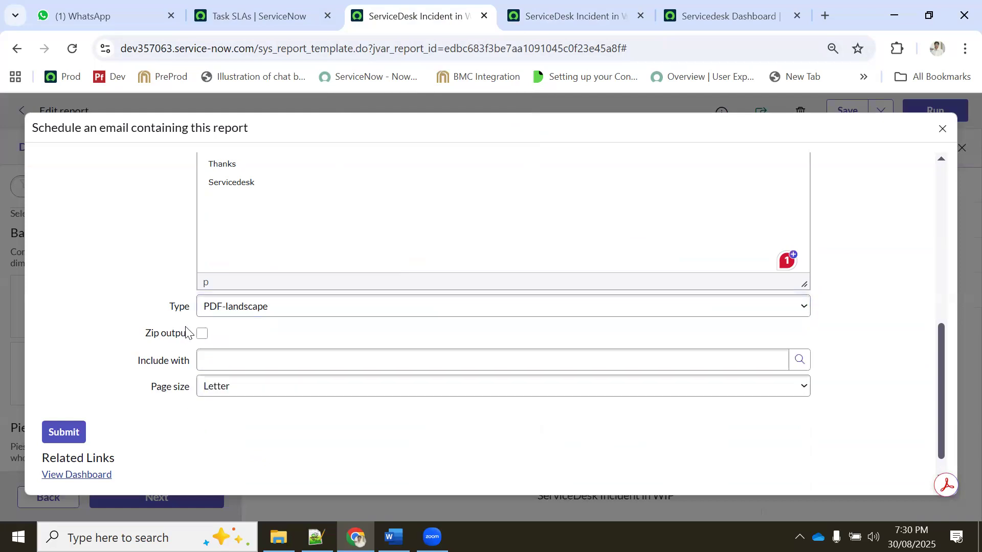
pyautogui.click(221, 311)
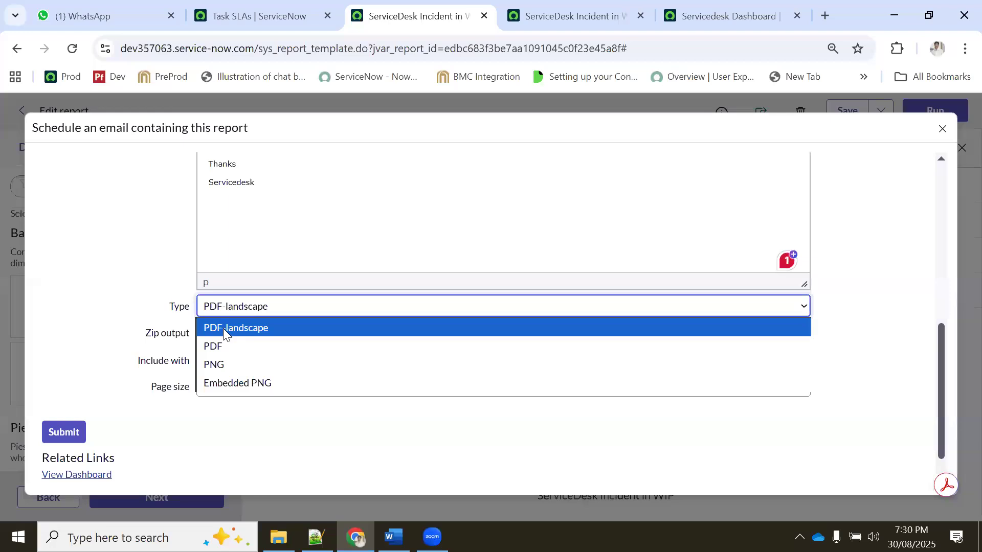
pyautogui.click(223, 329)
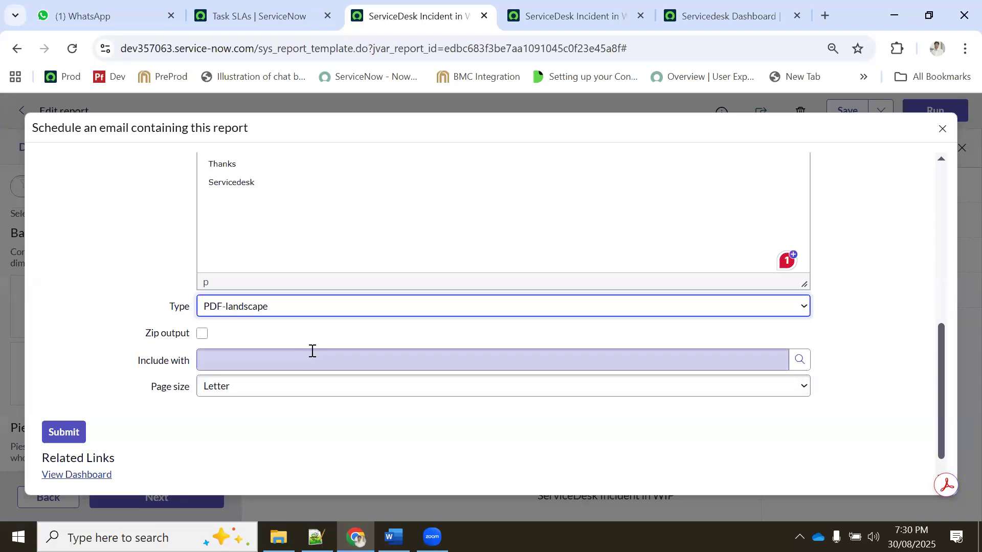
# Set the scheduled report's page size to A4 and enable Zip output.
pyautogui.click(241, 390)
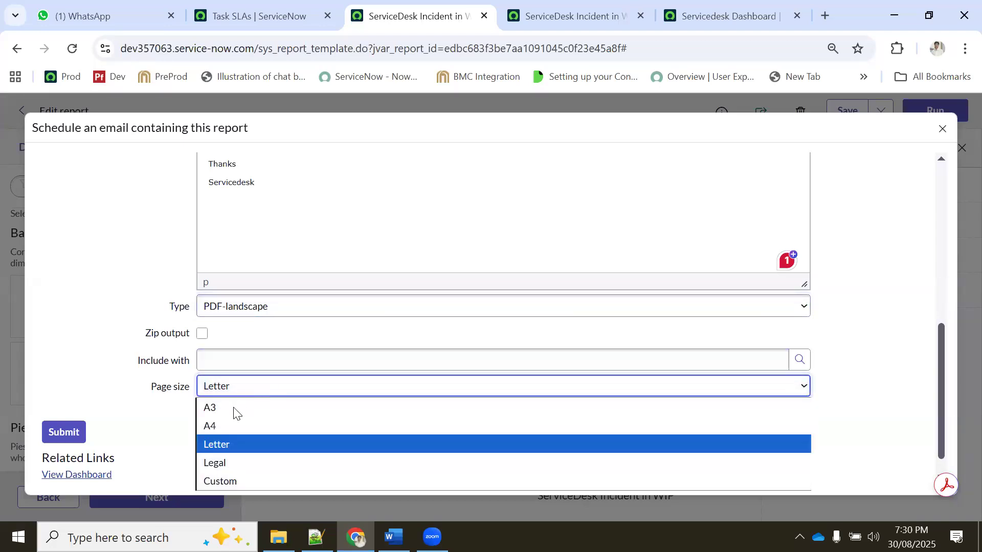
pyautogui.click(214, 425)
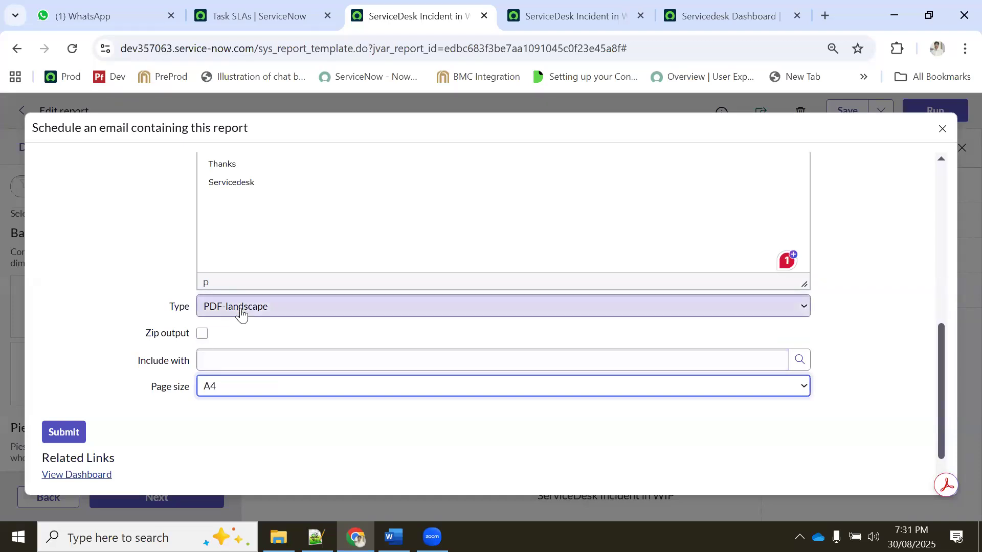
pyautogui.click(201, 331)
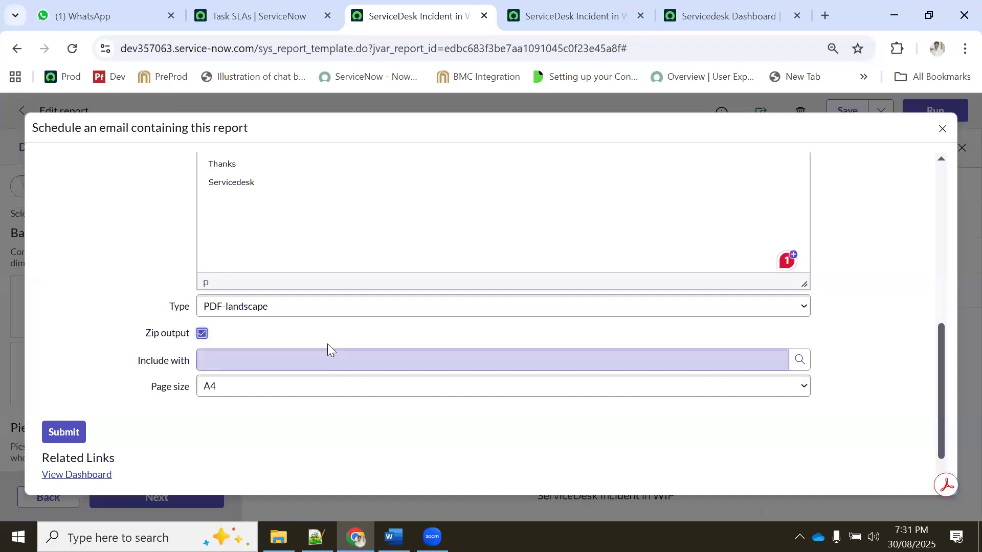
# Look up the scheduled report emails selectable for Include with, close the lookup, and review the whole schedule form.
pyautogui.scroll(7, 372, 254)
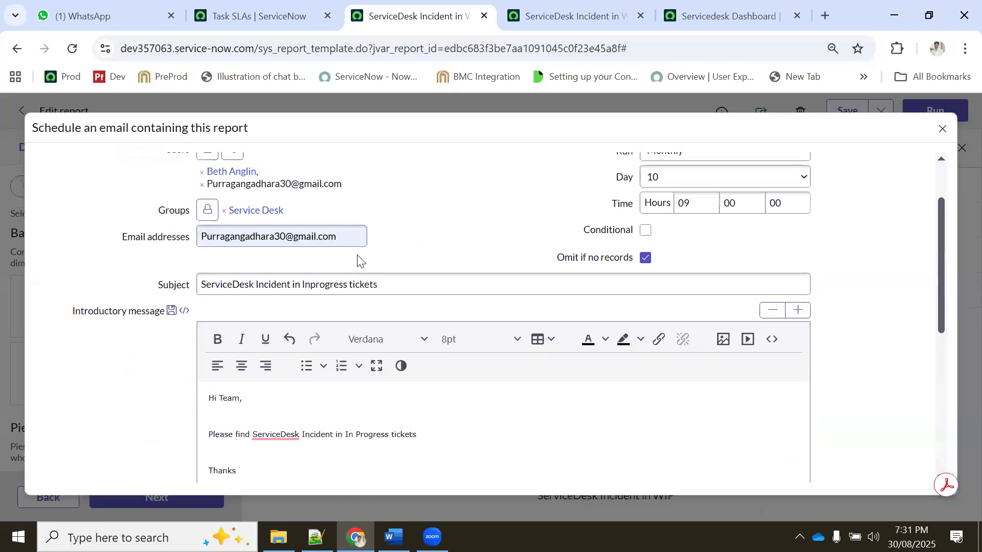
pyautogui.scroll(-8, 373, 254)
pyautogui.click(232, 331)
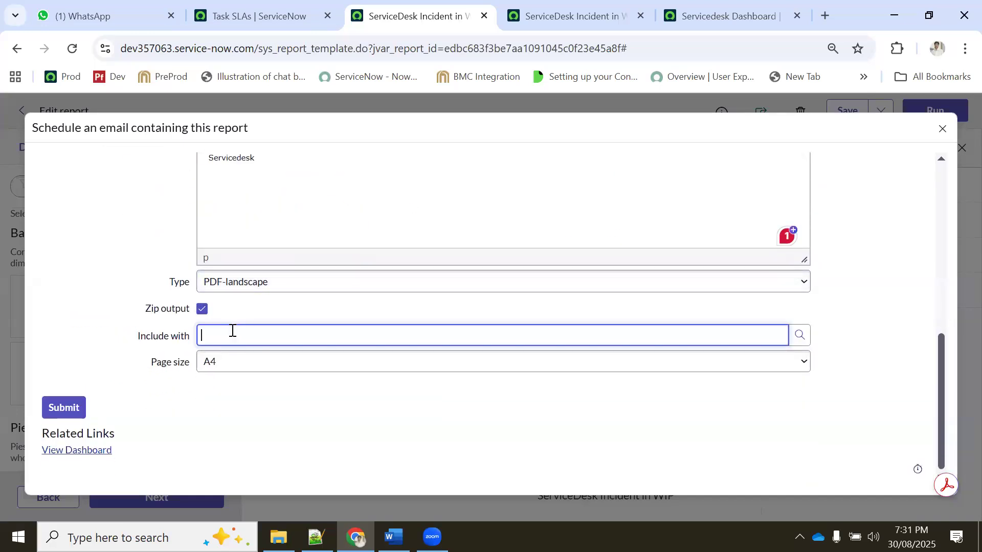
pyautogui.click(800, 336)
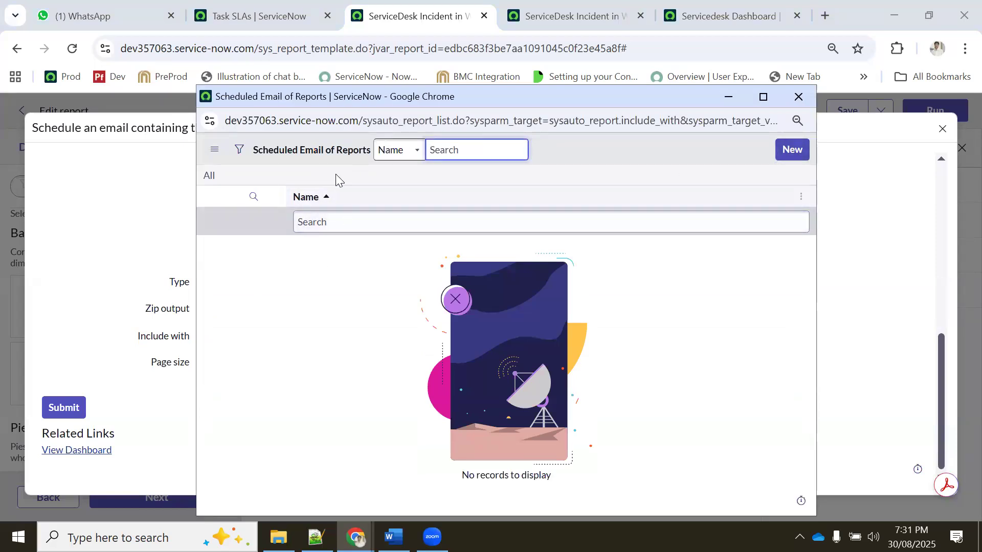
pyautogui.click(798, 97)
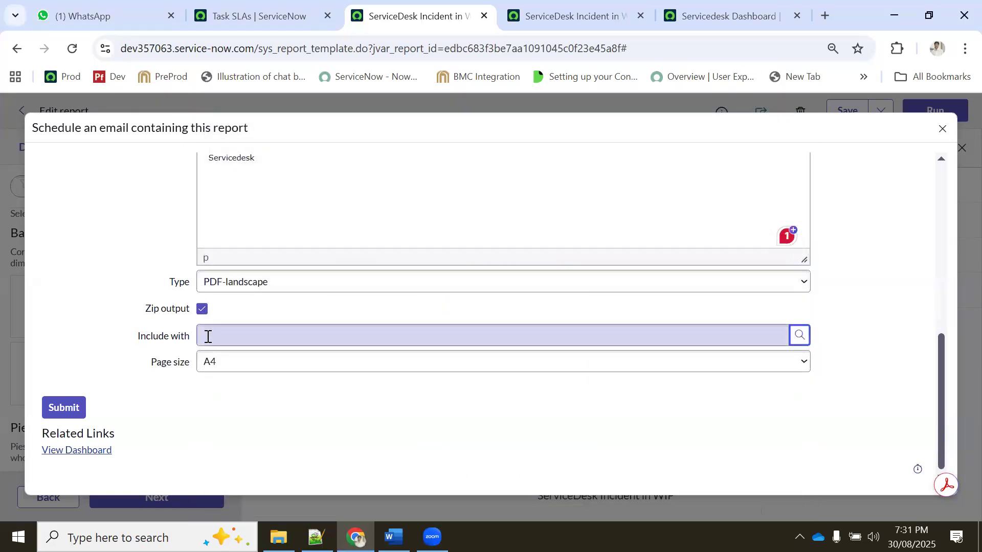
pyautogui.scroll(10, 217, 340)
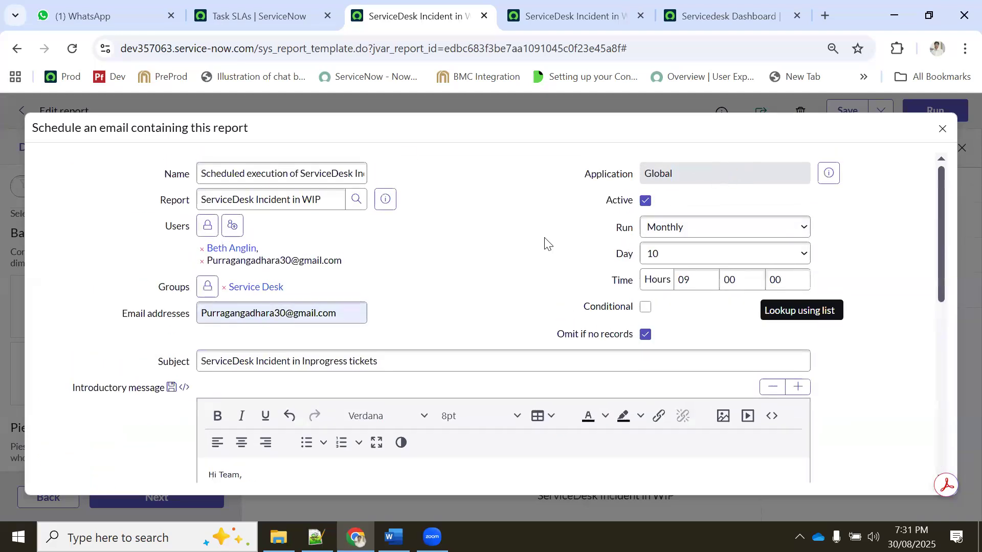
pyautogui.scroll(-10, 545, 246)
pyautogui.scroll(6, 145, 353)
pyautogui.scroll(3, 145, 353)
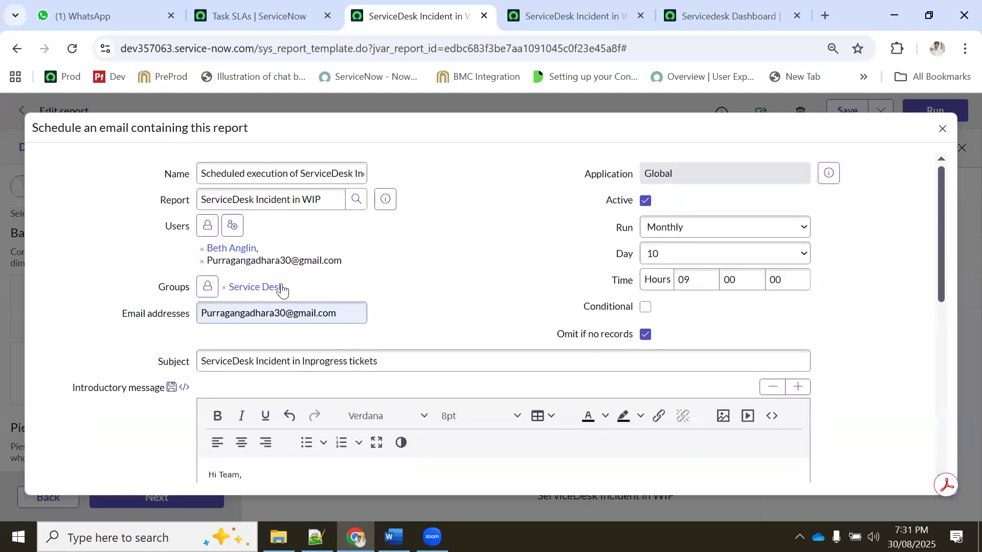
# Review the output types offered for the scheduled email and its Zip output option.
pyautogui.scroll(-10, 384, 286)
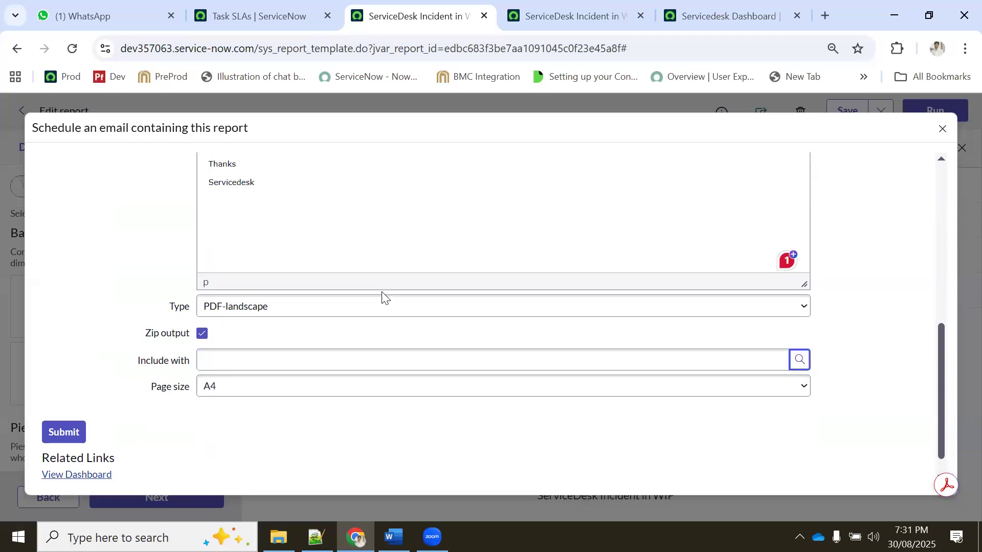
pyautogui.click(231, 308)
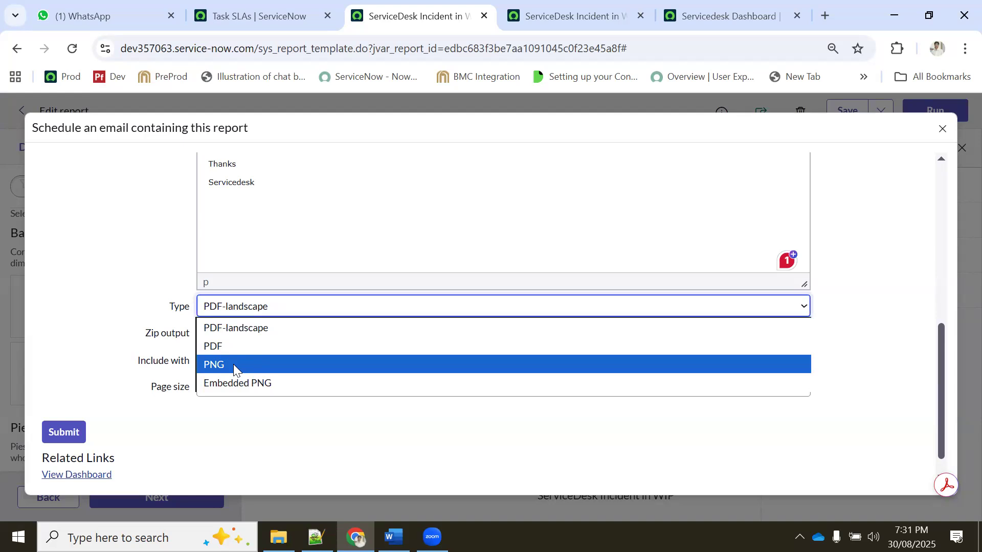
pyautogui.click(137, 263)
pyautogui.click(202, 334)
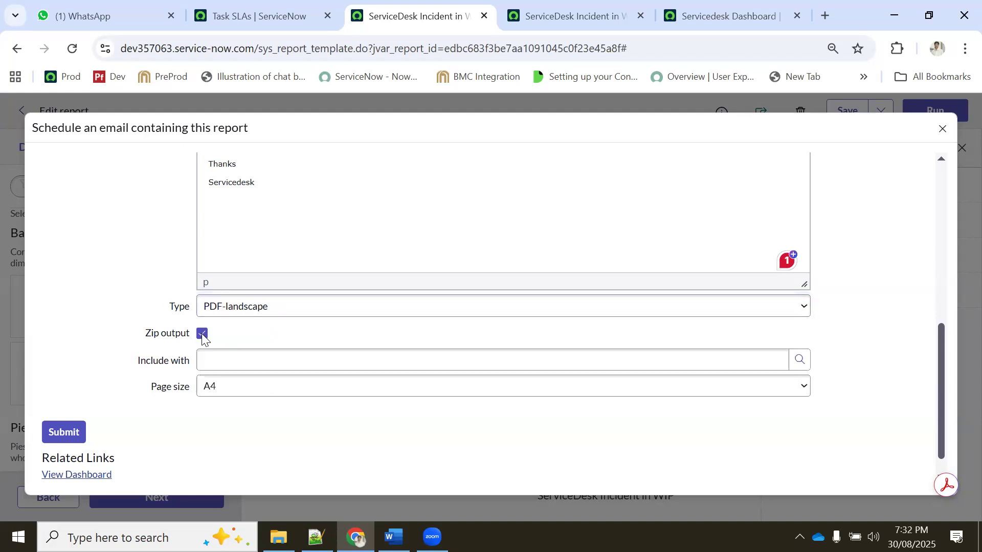
# In the second open copy of the ServiceDesk Incident in WIP report, change the visualization type to List and continue to its configuration.
pyautogui.click(568, 17)
pyautogui.scroll(1, 502, 196)
pyautogui.click(93, 150)
pyautogui.click(78, 195)
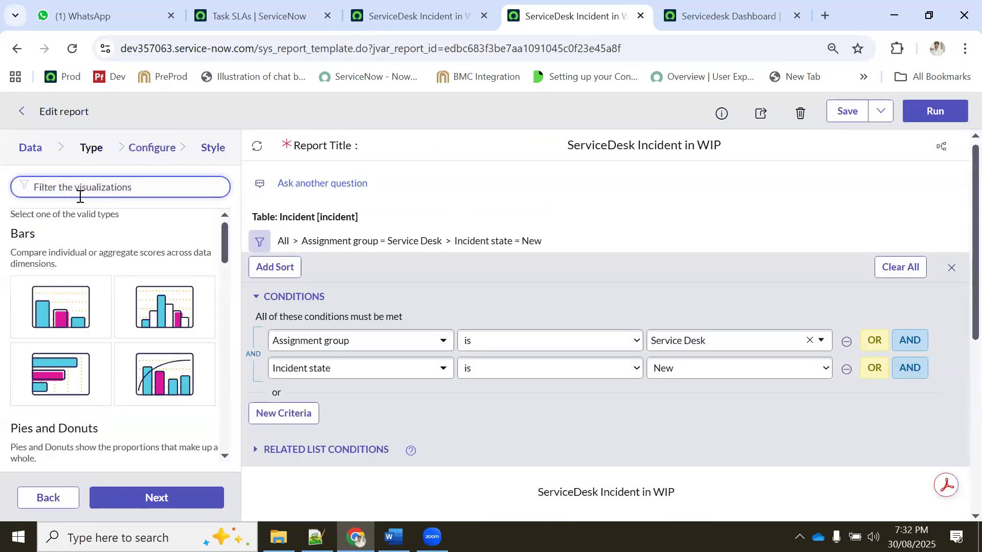
pyautogui.write('list')
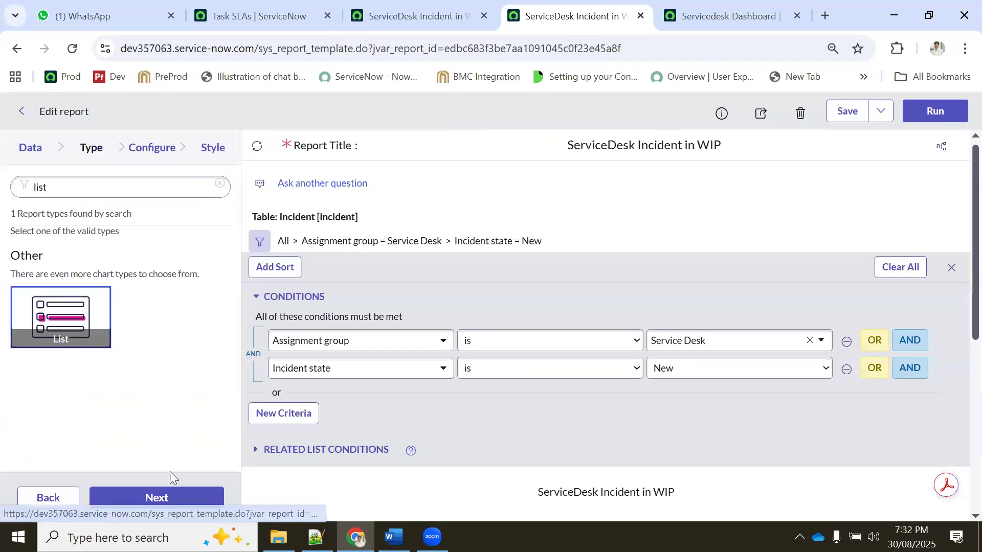
pyautogui.click(154, 498)
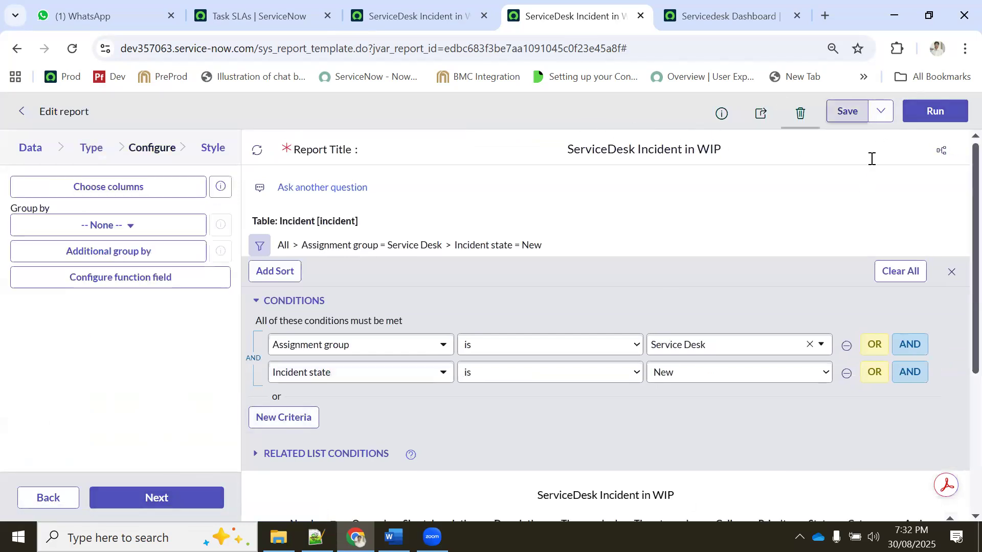
# Set the Incident state condition to In Progress, run and save the list report, and look over its records.
pyautogui.scroll(-3, 576, 252)
pyautogui.scroll(3, 491, 251)
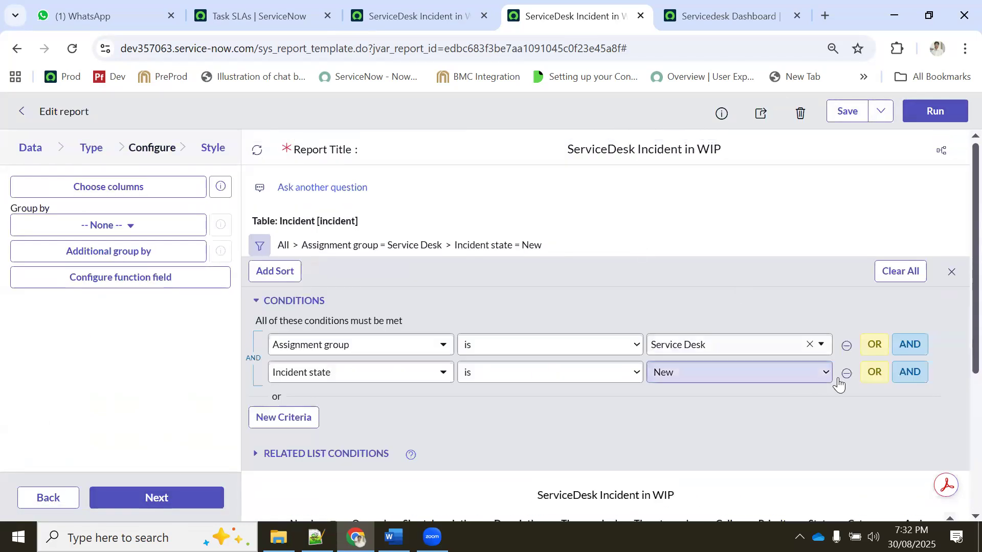
pyautogui.click(708, 375)
pyautogui.click(675, 409)
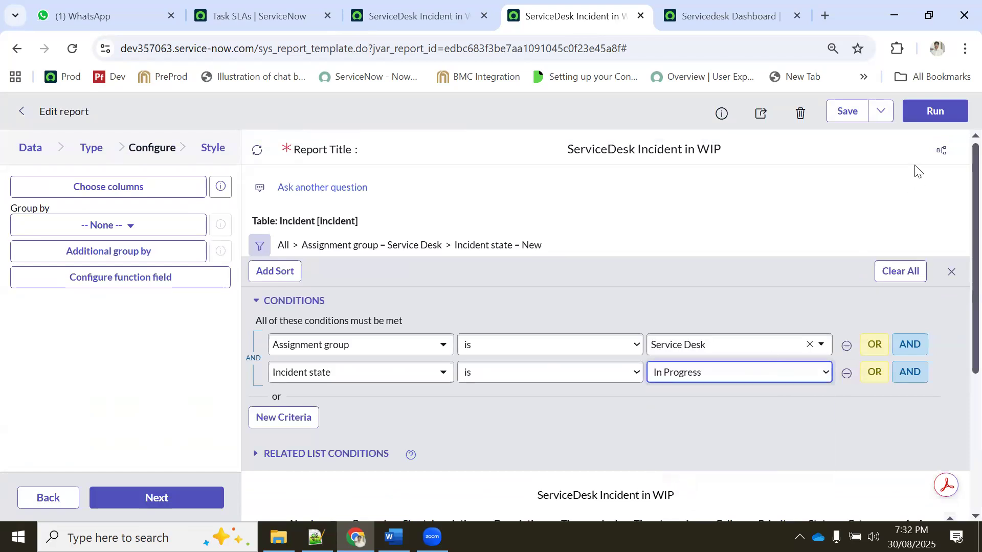
pyautogui.click(931, 112)
pyautogui.click(847, 110)
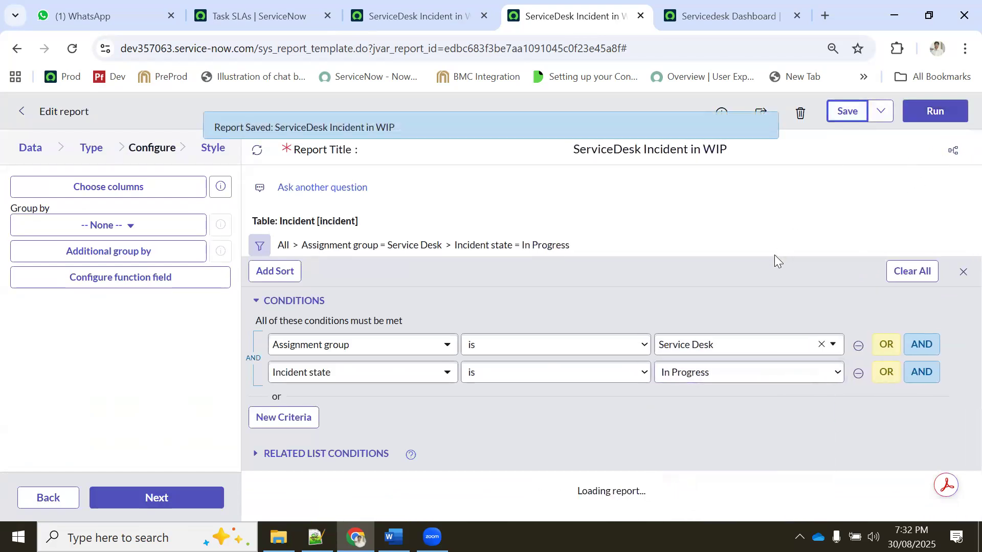
pyautogui.scroll(-5, 774, 255)
pyautogui.scroll(5, 690, 239)
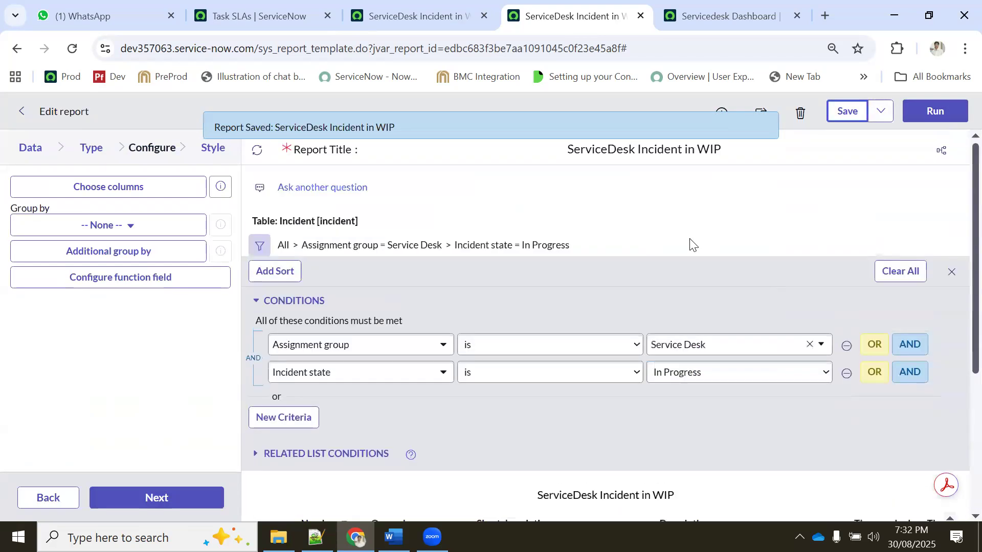
# Return to the first copy's email schedule form, look it over, and close it without submitting.
pyautogui.click(731, 14)
pyautogui.click(397, 9)
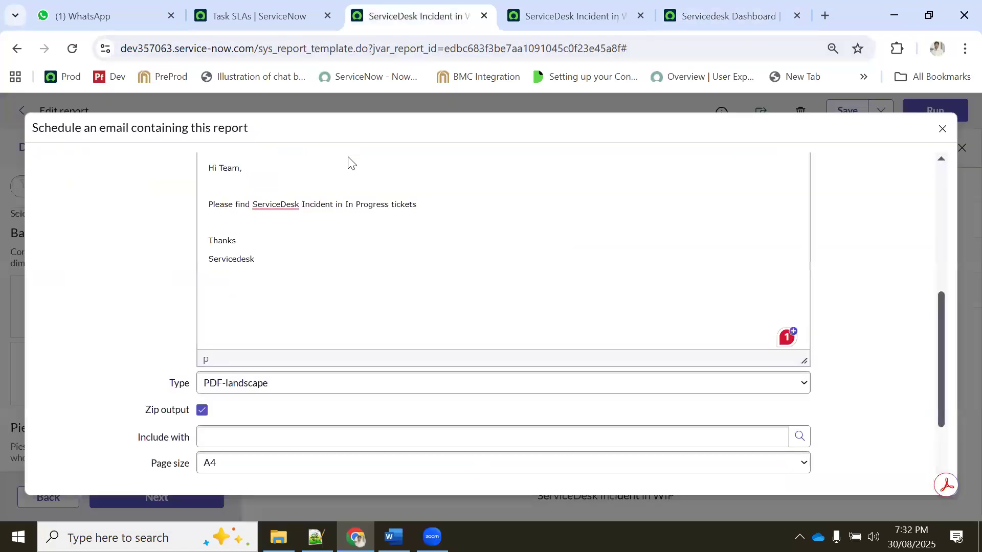
pyautogui.scroll(6, 747, 208)
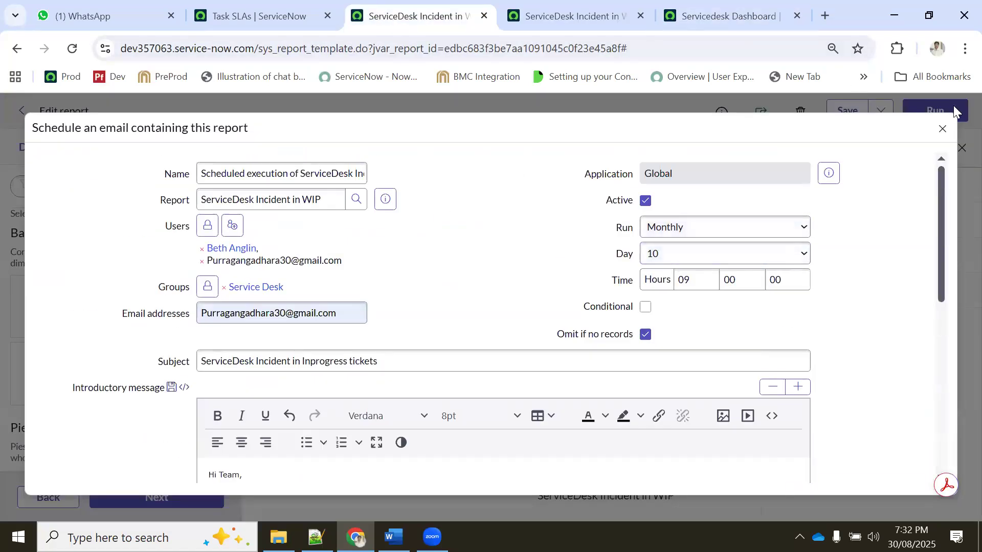
pyautogui.click(942, 129)
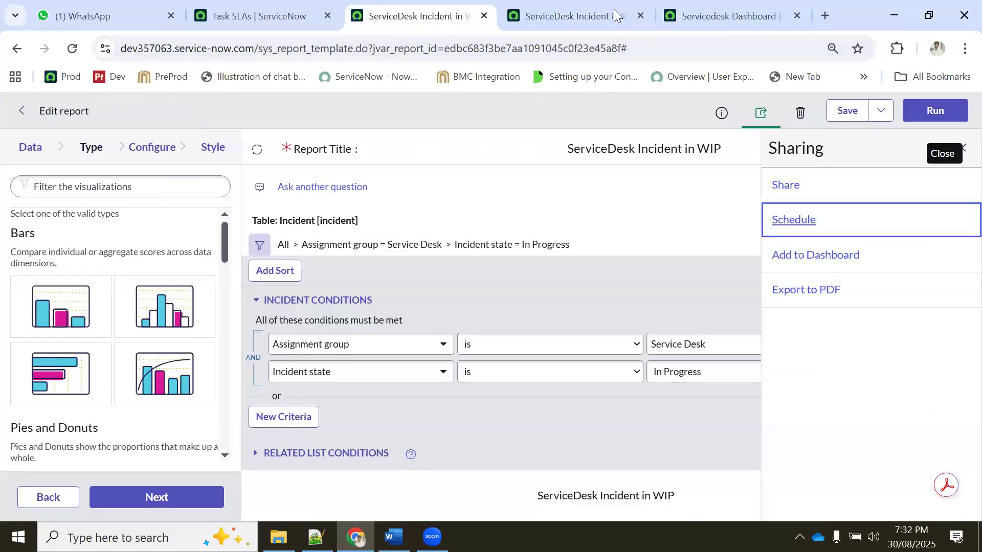
# Start an email schedule for the list version of the report and add the intended user as recipient.
pyautogui.click(616, 16)
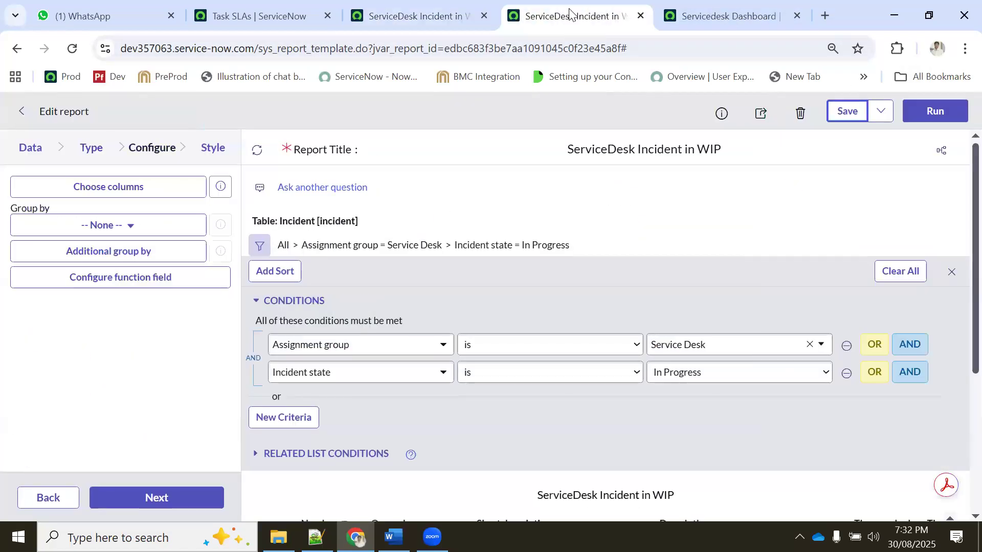
pyautogui.click(769, 117)
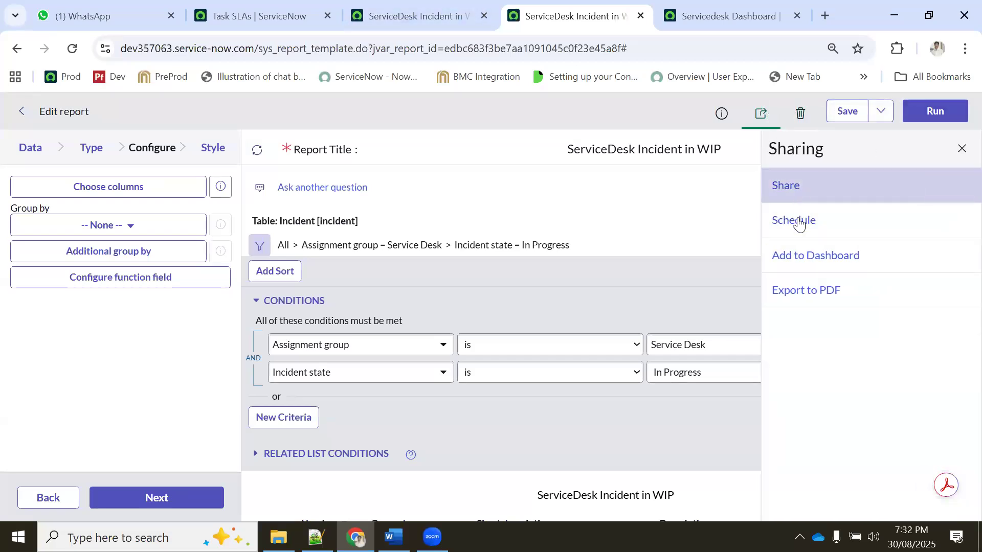
pyautogui.click(798, 222)
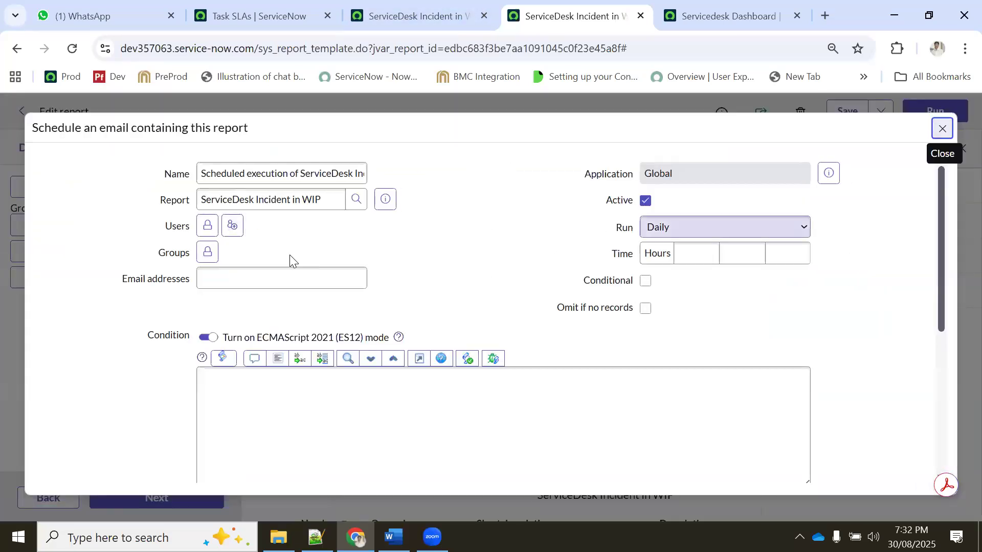
pyautogui.click(209, 226)
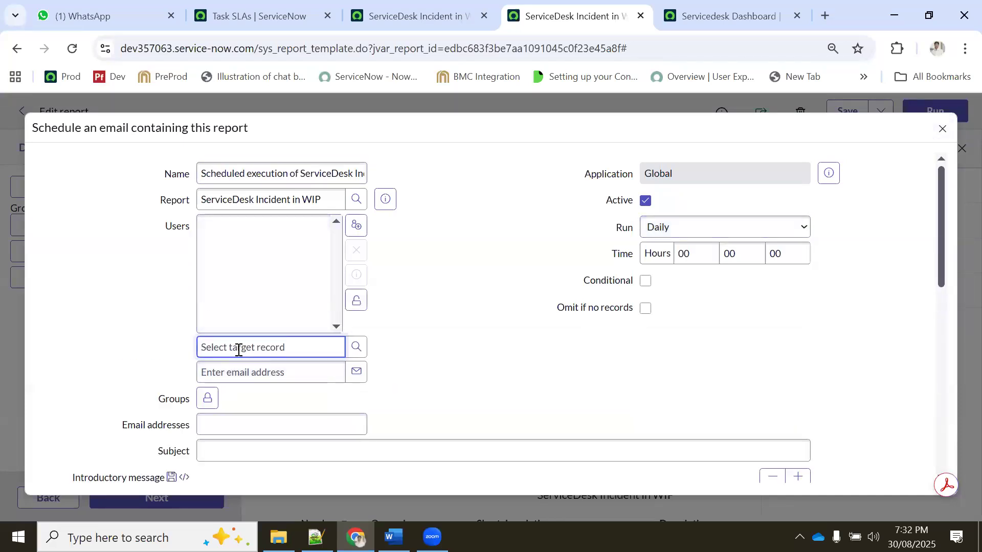
pyautogui.write('bet')
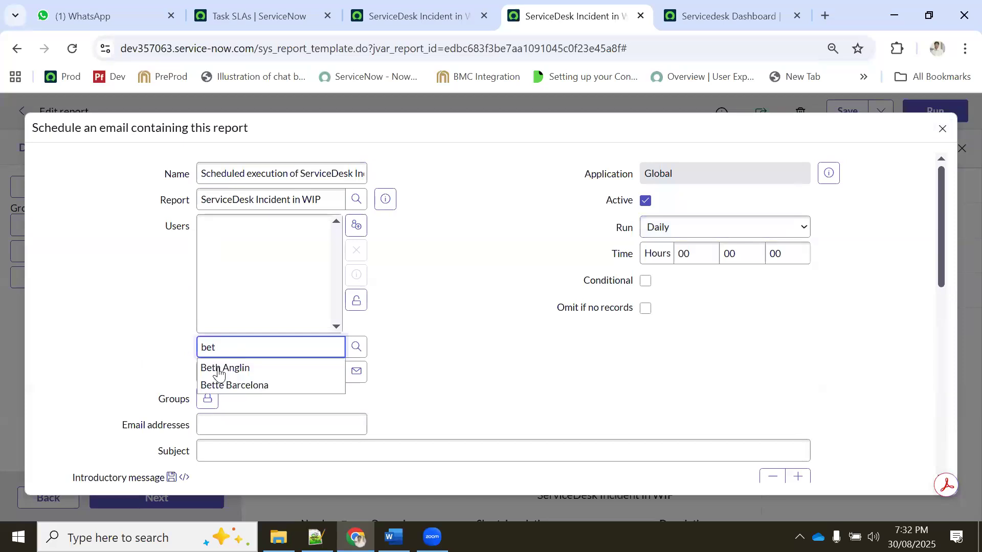
pyautogui.click(241, 366)
pyautogui.click(363, 309)
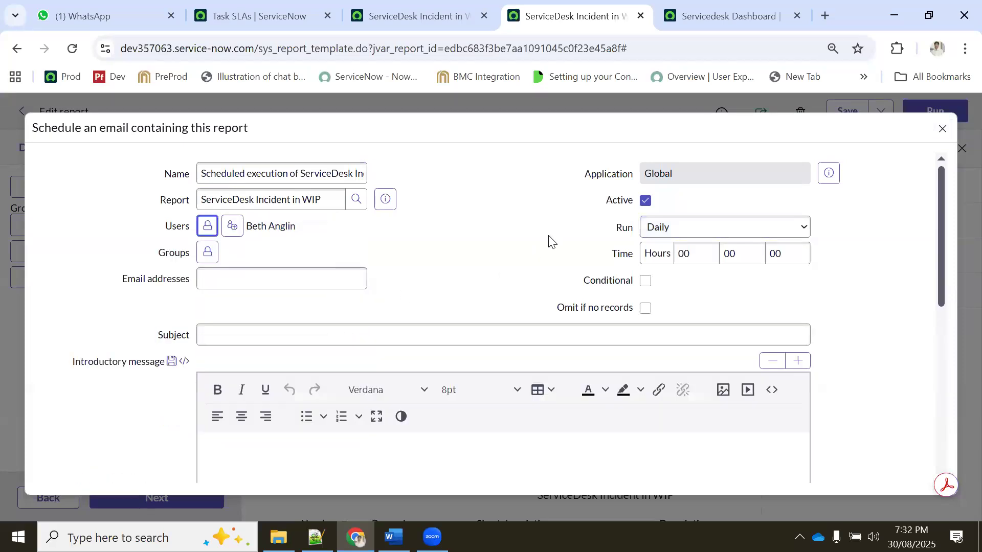
# Schedule the email to run weekly on Monday at 9 hours.
pyautogui.click(678, 231)
pyautogui.click(667, 268)
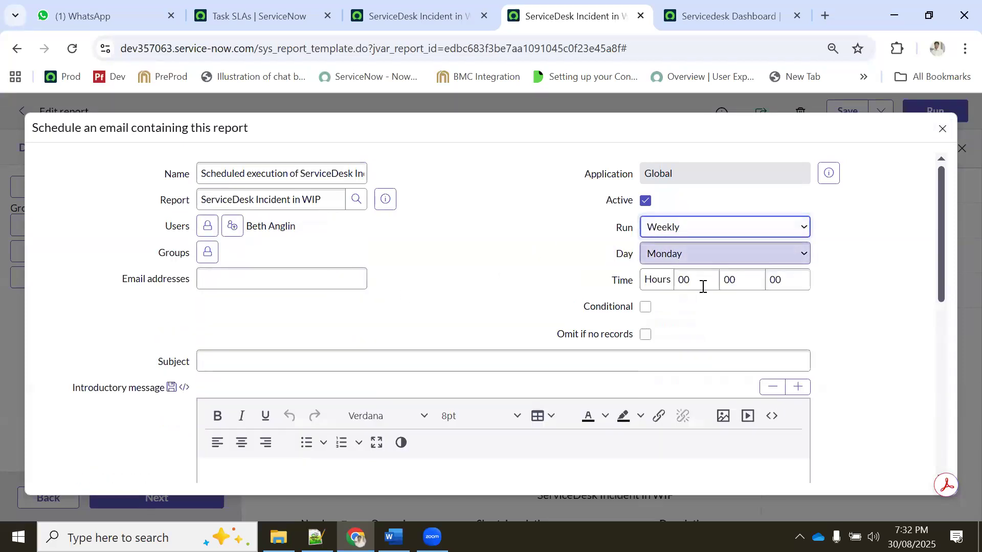
pyautogui.click(696, 281)
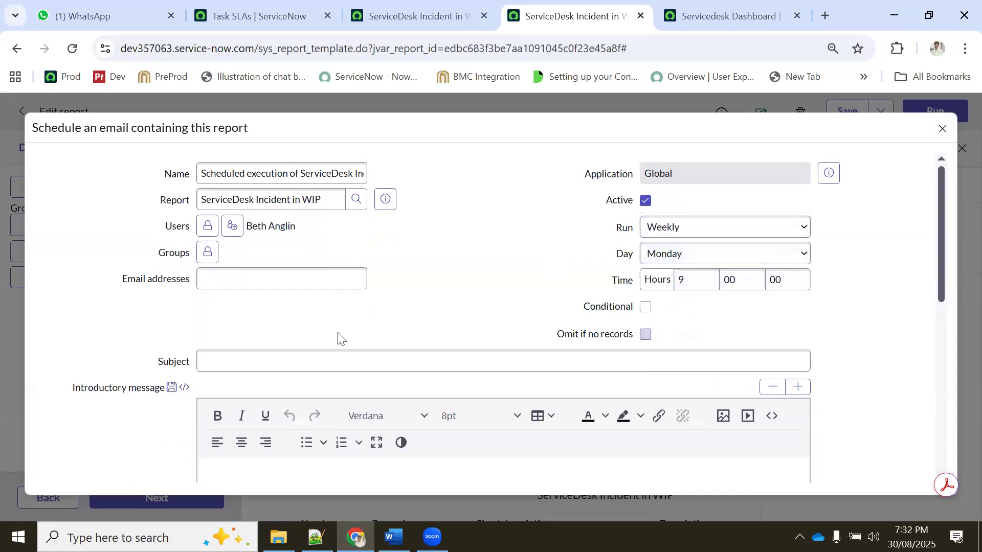
# Enter "test" as both the subject and the introductory message of the scheduled email.
pyautogui.scroll(-1, 233, 312)
pyautogui.scroll(-3, 233, 312)
pyautogui.click(228, 208)
pyautogui.write('test')
pyautogui.click(259, 321)
pyautogui.write('test')
# Set the scheduled report's output type to Excel (.xlsx) and enable Zip output.
pyautogui.scroll(-5, 214, 302)
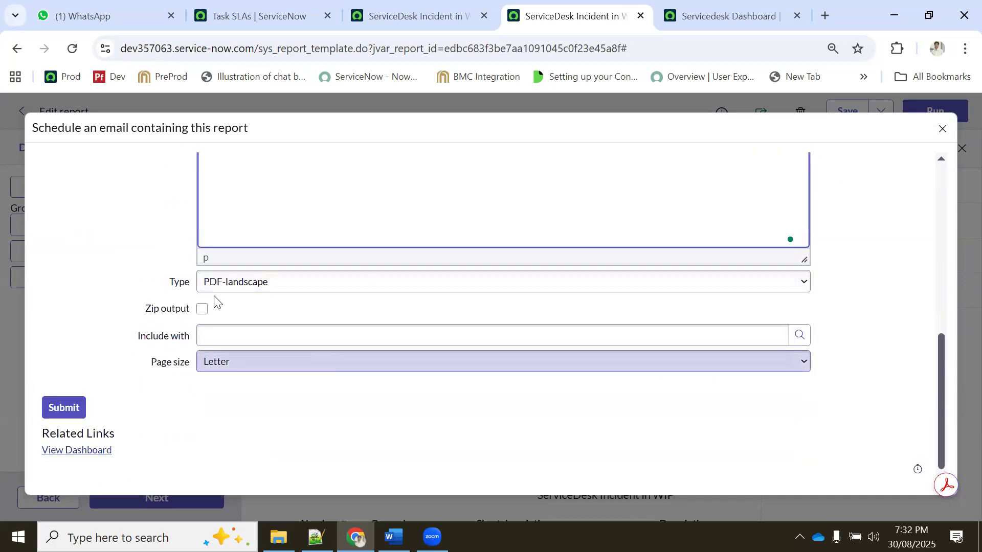
pyautogui.click(236, 285)
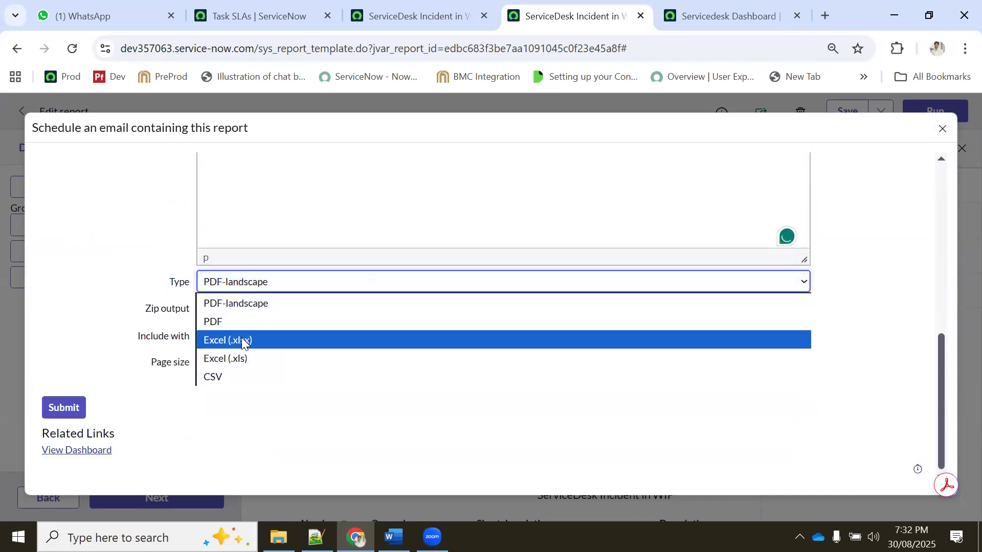
pyautogui.click(199, 339)
pyautogui.click(203, 309)
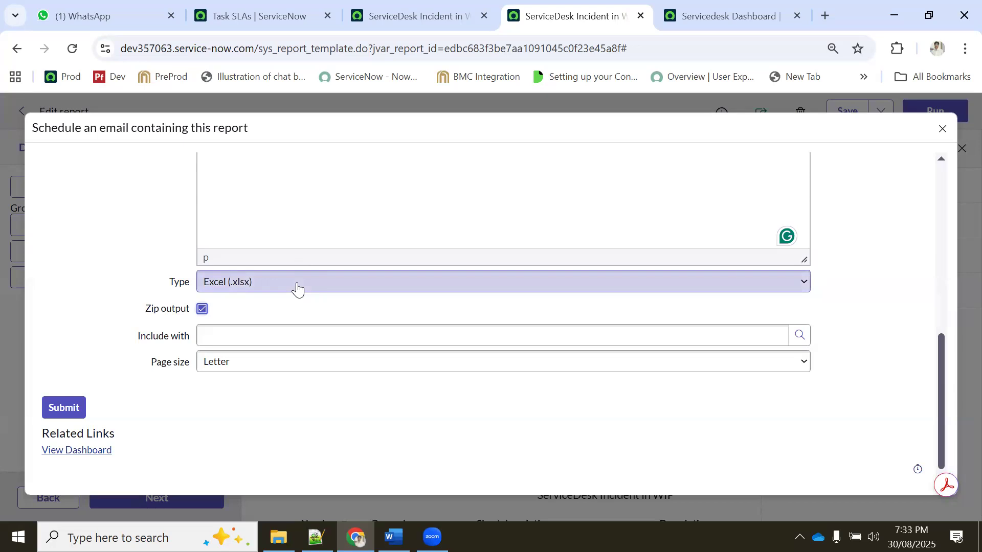
# Set the page size to A4 and submit the email schedule.
pyautogui.click(212, 364)
pyautogui.click(212, 402)
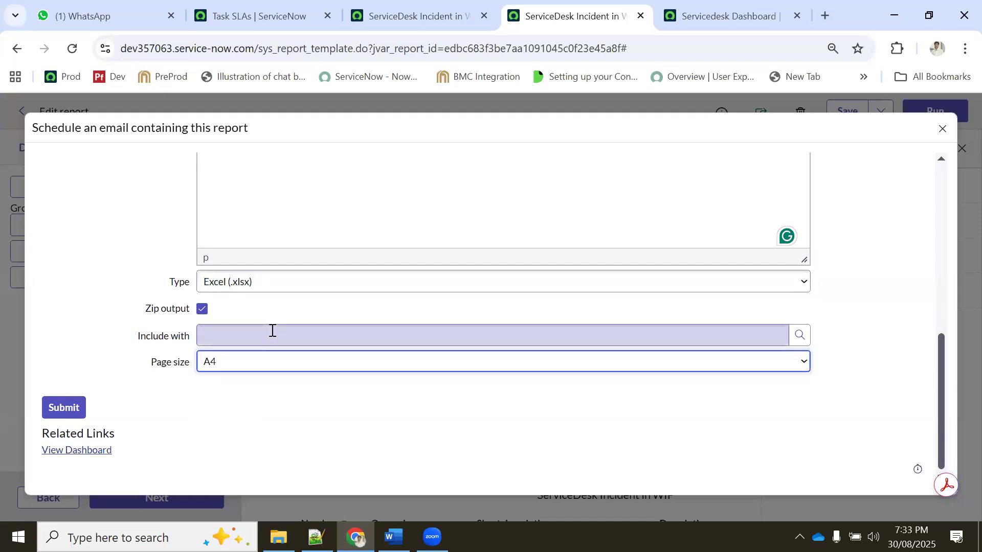
pyautogui.scroll(2, 272, 331)
pyautogui.scroll(-2, 272, 335)
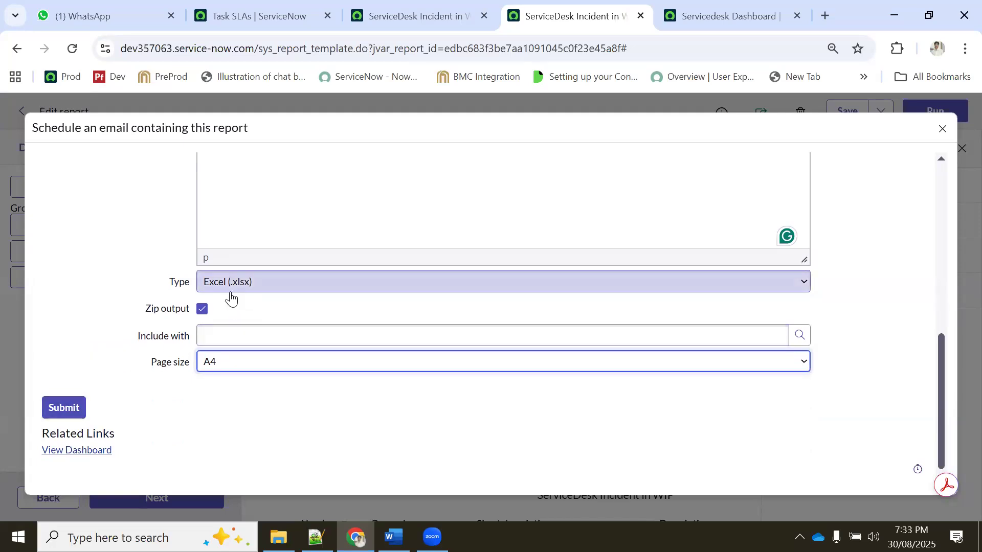
pyautogui.click(66, 407)
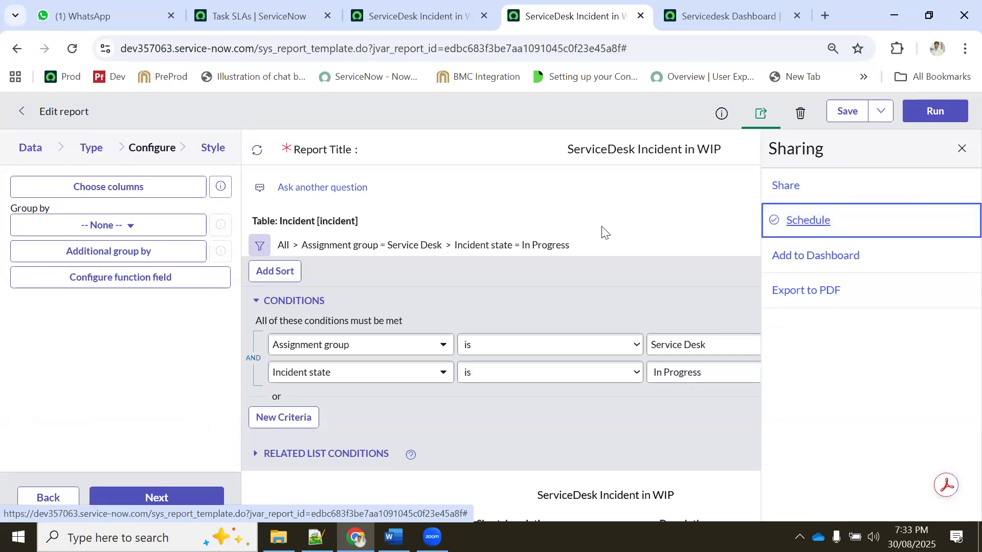
# From the Task SLAs page, find Scheduled Reports with the navigation filter and open the list in a new browser tab.
pyautogui.click(267, 14)
pyautogui.click(148, 110)
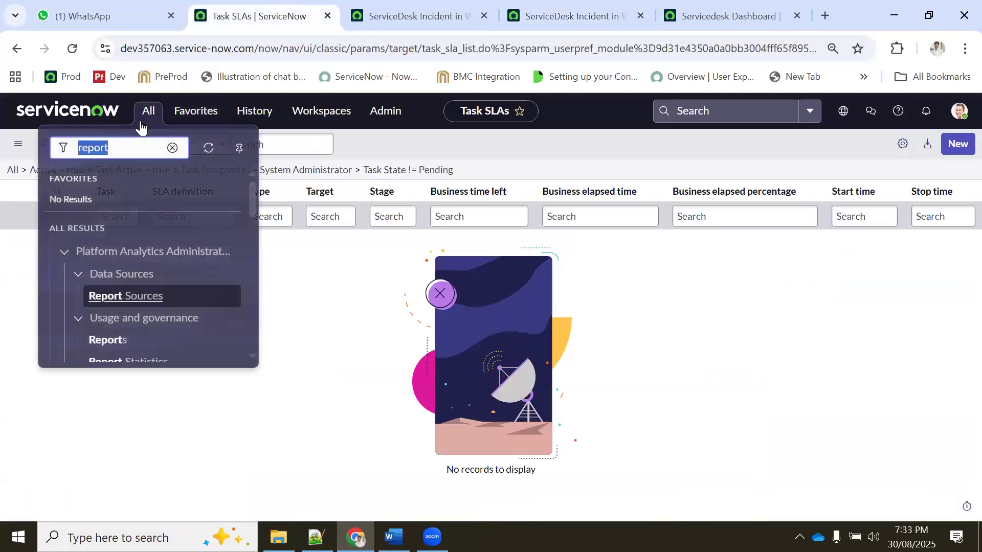
pyautogui.write('schedu')
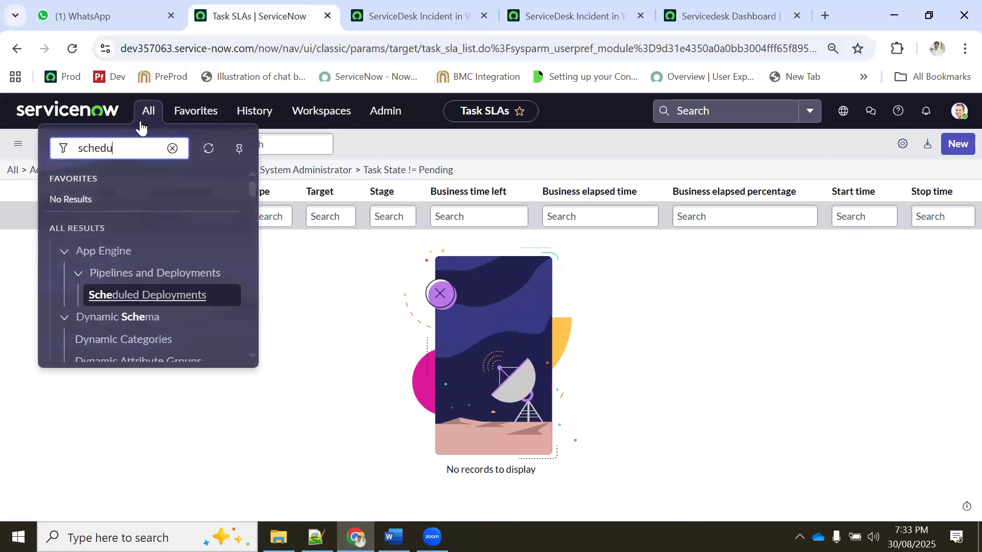
pyautogui.write('led')
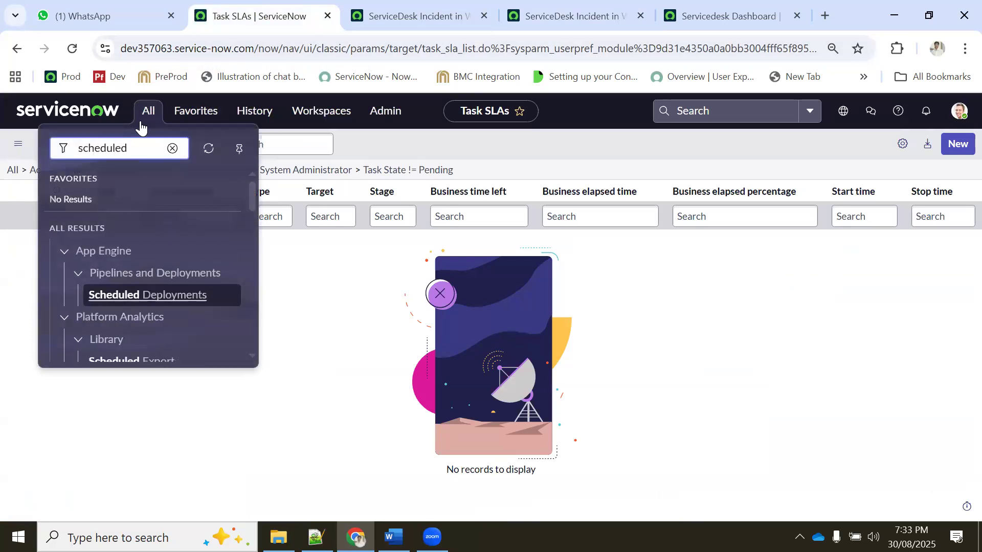
pyautogui.write(' re')
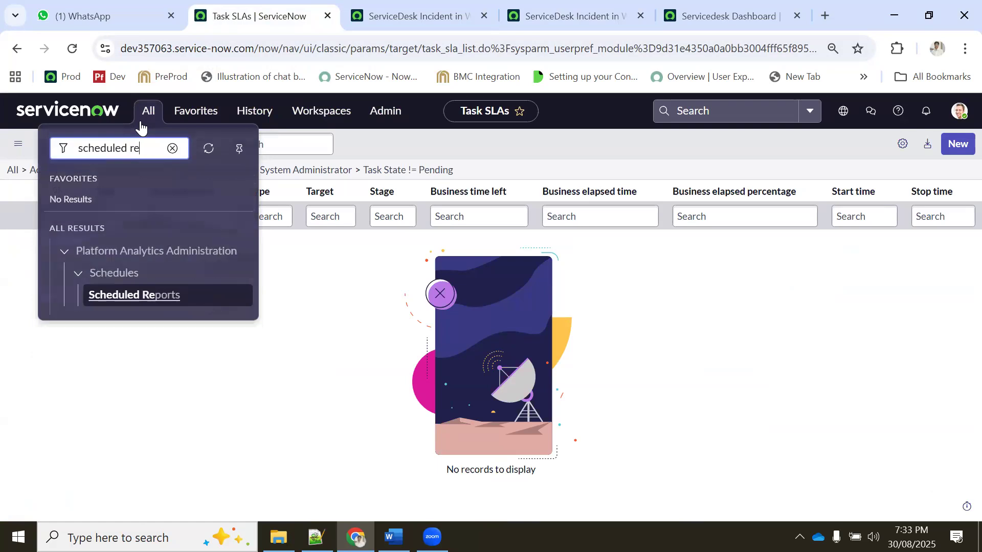
pyautogui.middleClick(147, 299)
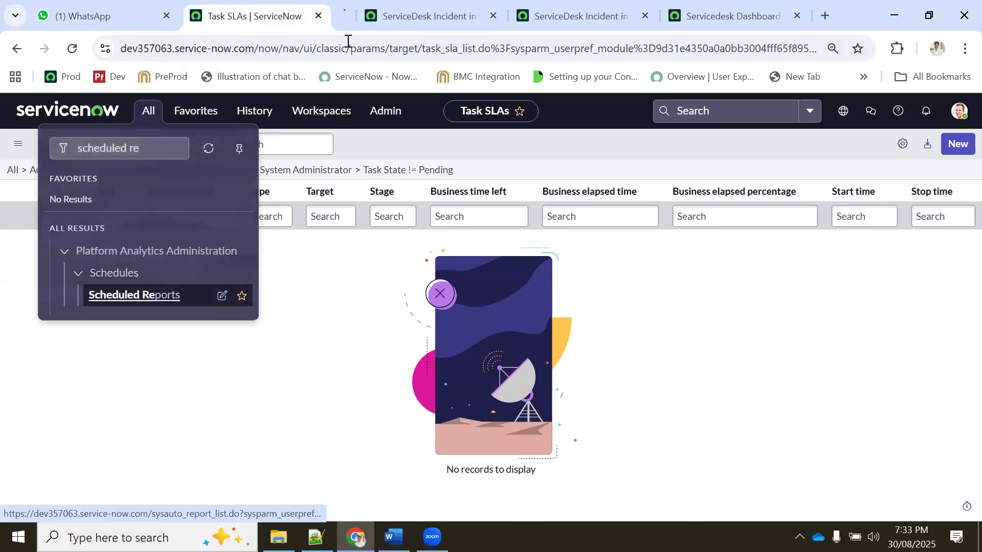
pyautogui.click(342, 6)
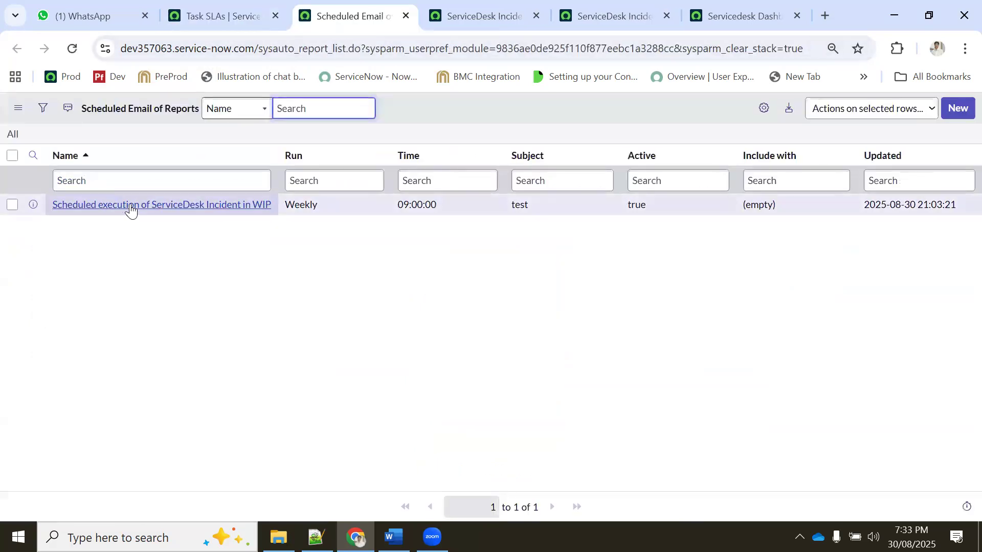
# Open the scheduled email record for ServiceDesk Incident in WIP, add a second user as recipient, and save the record.
pyautogui.click(131, 205)
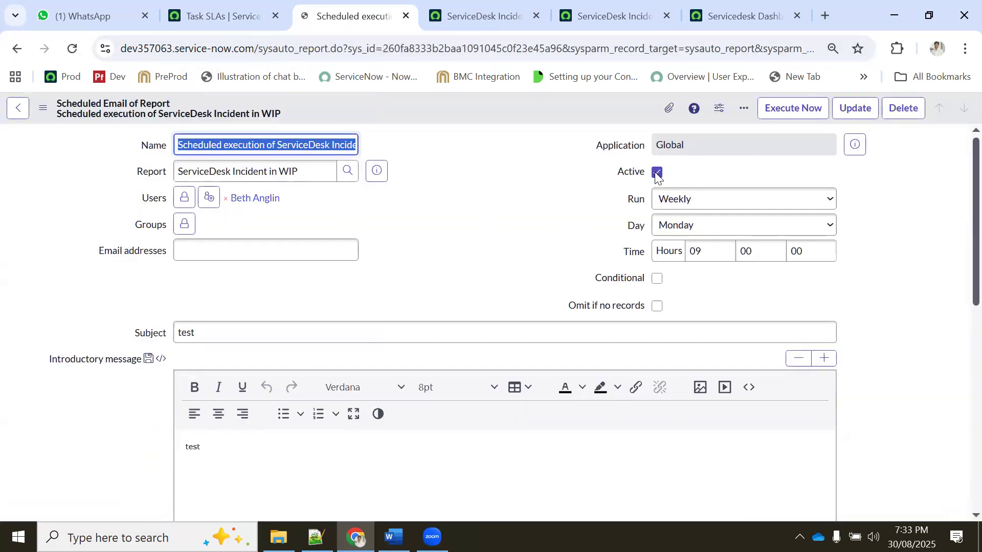
pyautogui.click(657, 173)
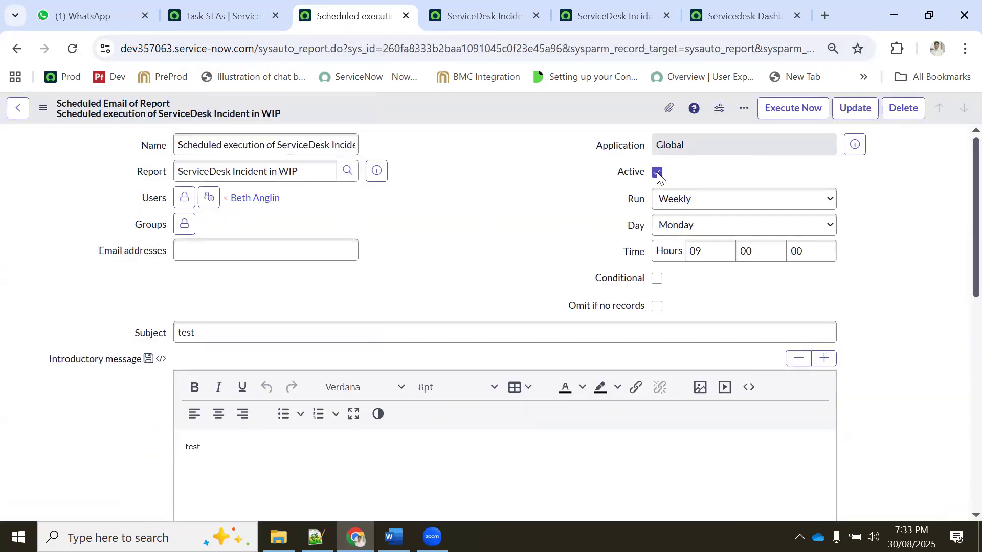
pyautogui.click(657, 173)
pyautogui.click(184, 199)
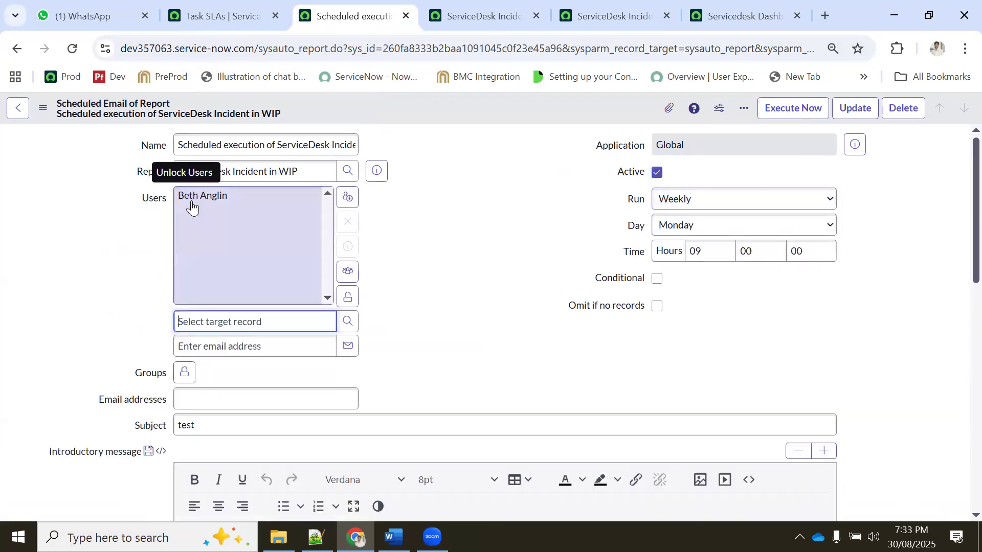
pyautogui.write('b')
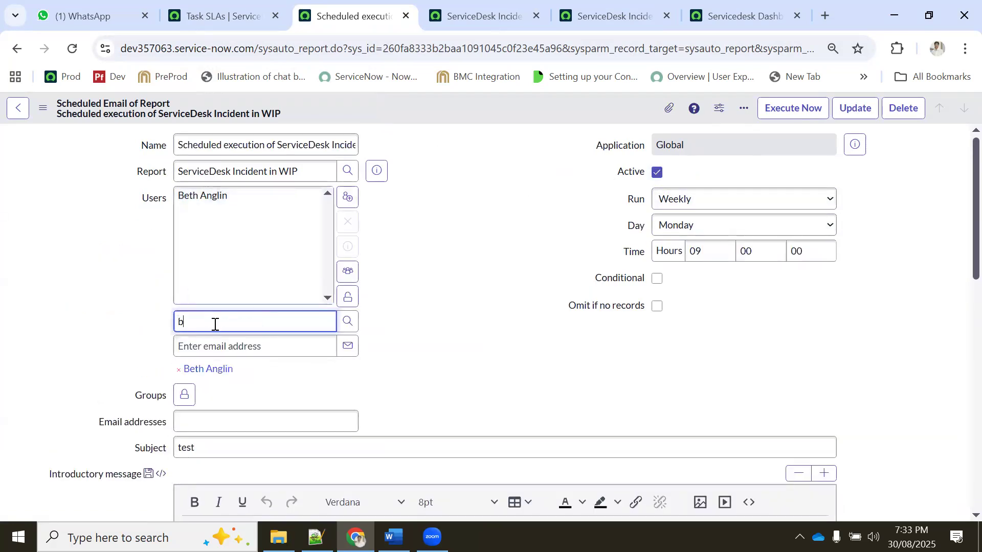
pyautogui.click(207, 359)
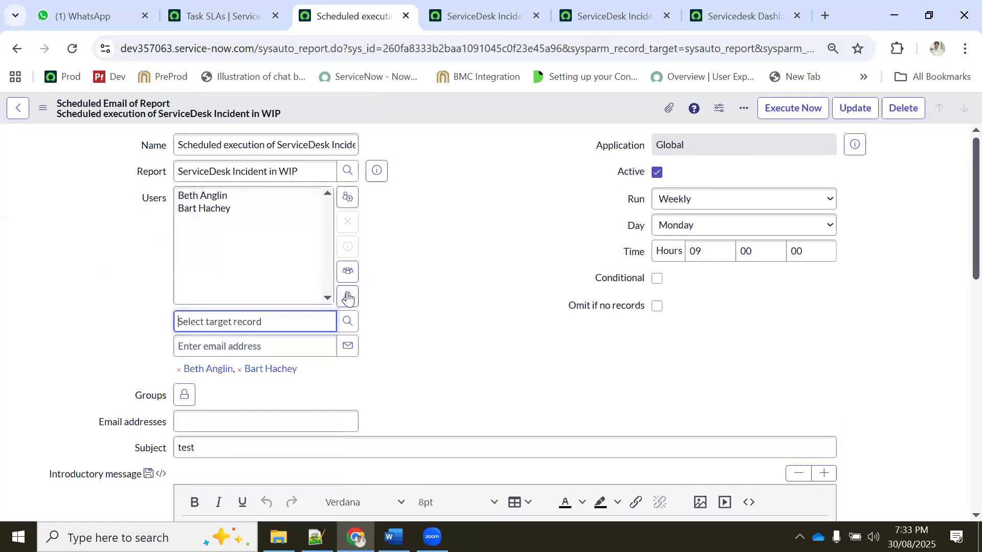
pyautogui.click(347, 297)
pyautogui.rightClick(588, 104)
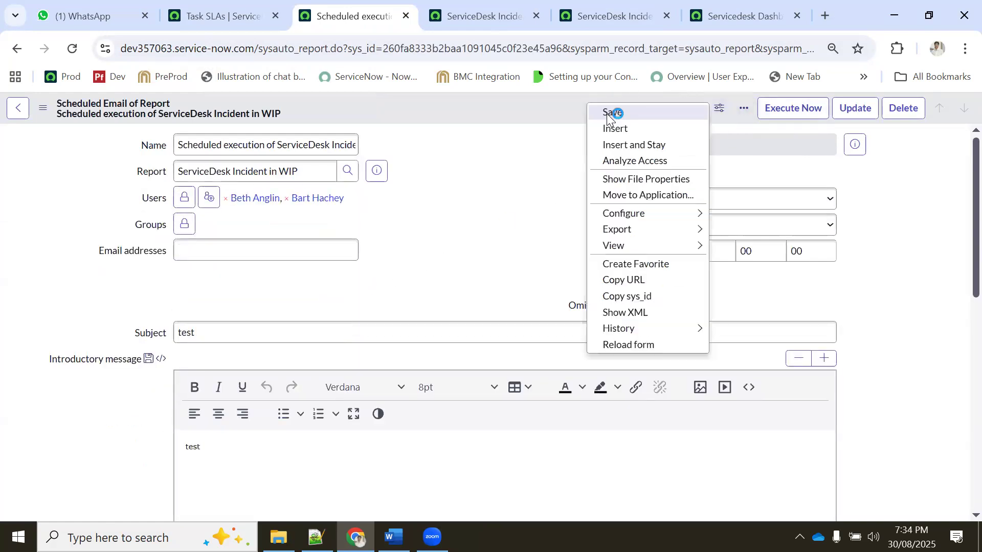
pyautogui.click(606, 114)
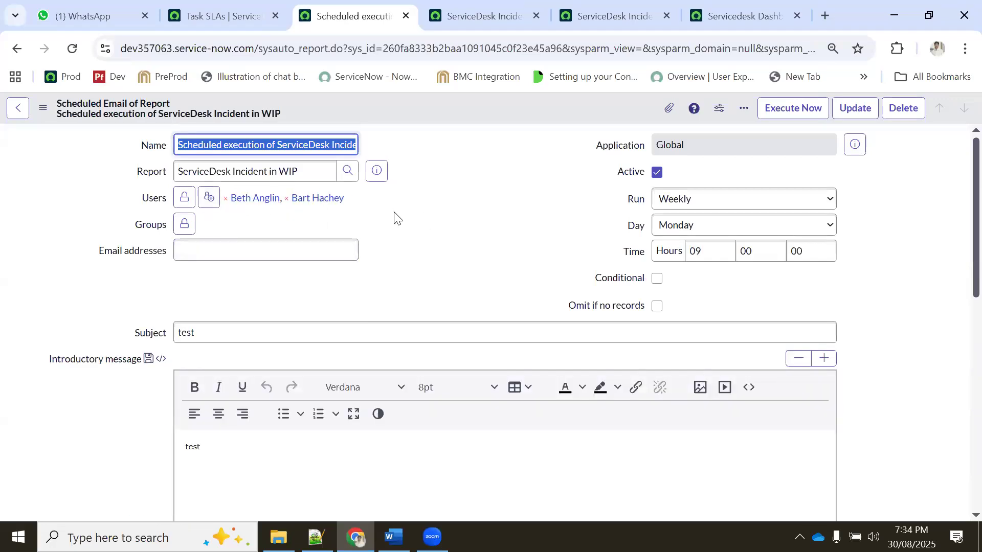
# Replace the scheduled email's subject with "Testttttttttttt" and save the record.
pyautogui.click(238, 336)
pyautogui.hotkey('ctrl', 'a')
pyautogui.write('Testttttttttttt')
pyautogui.rightClick(512, 102)
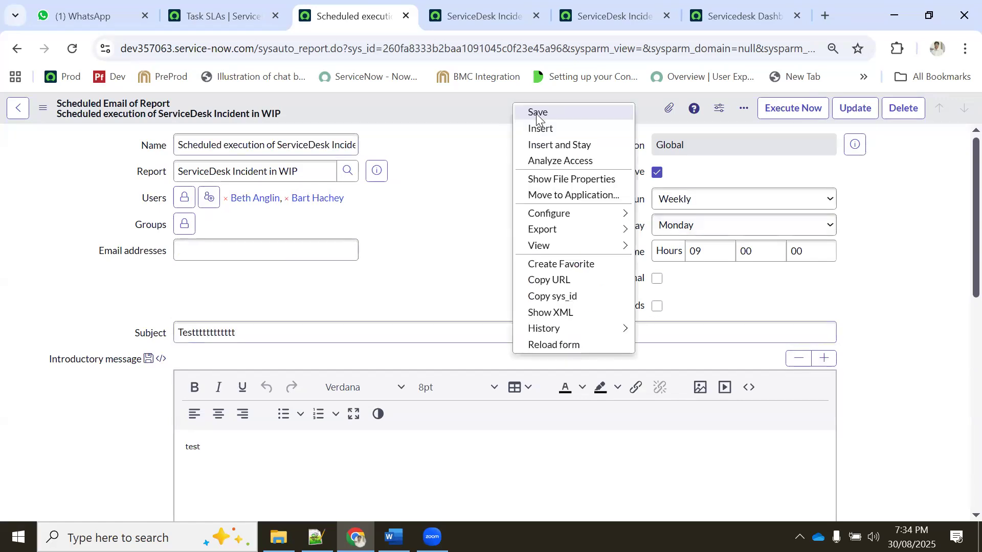
pyautogui.click(536, 113)
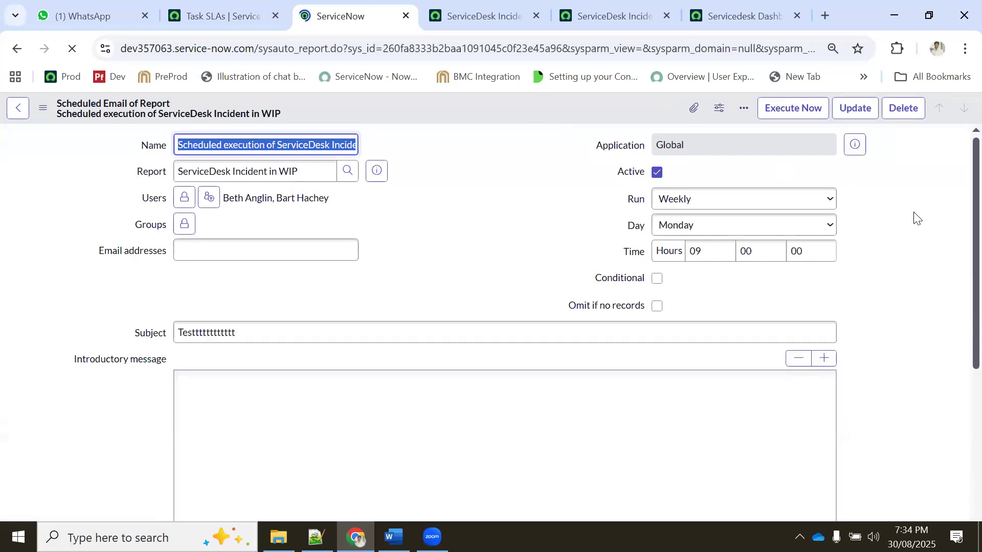
# Set the weekly run day to Tuesday, enable Omit if no records, and save the schedule.
pyautogui.click(696, 226)
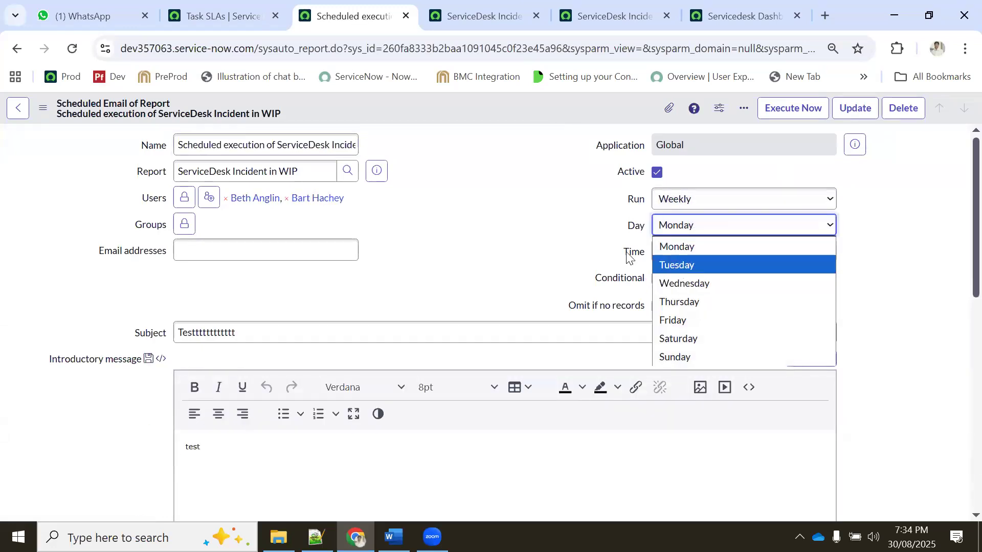
pyautogui.press('Return')
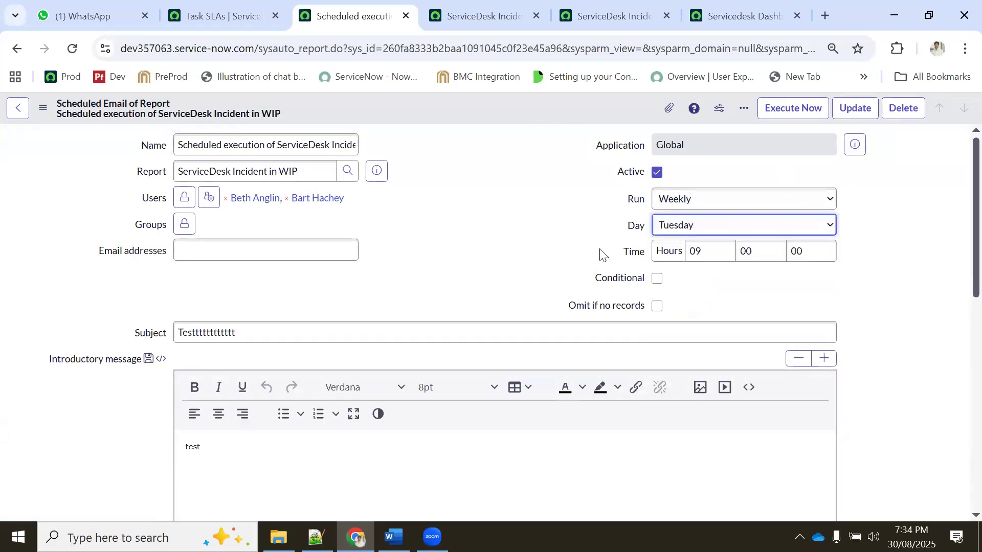
pyautogui.click(656, 306)
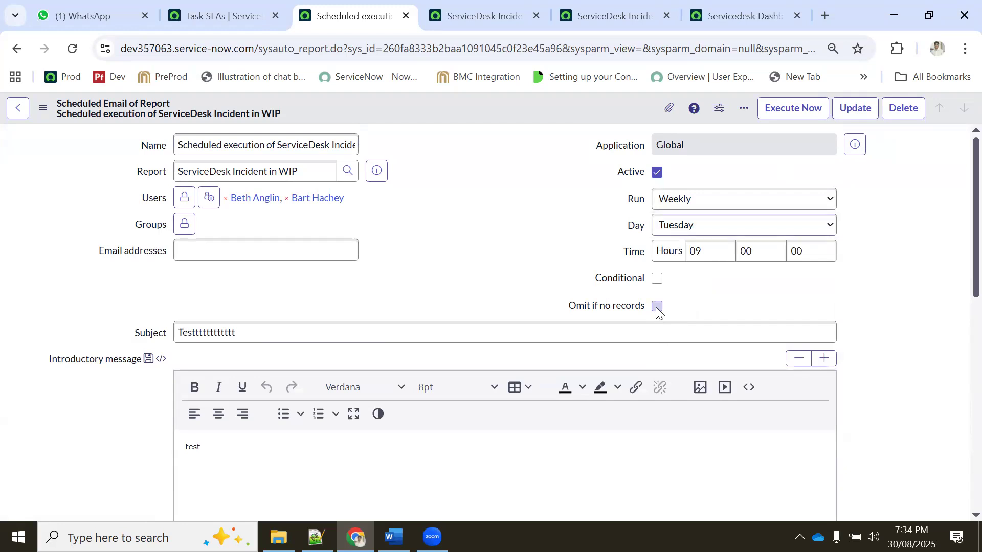
pyautogui.rightClick(471, 105)
pyautogui.click(483, 114)
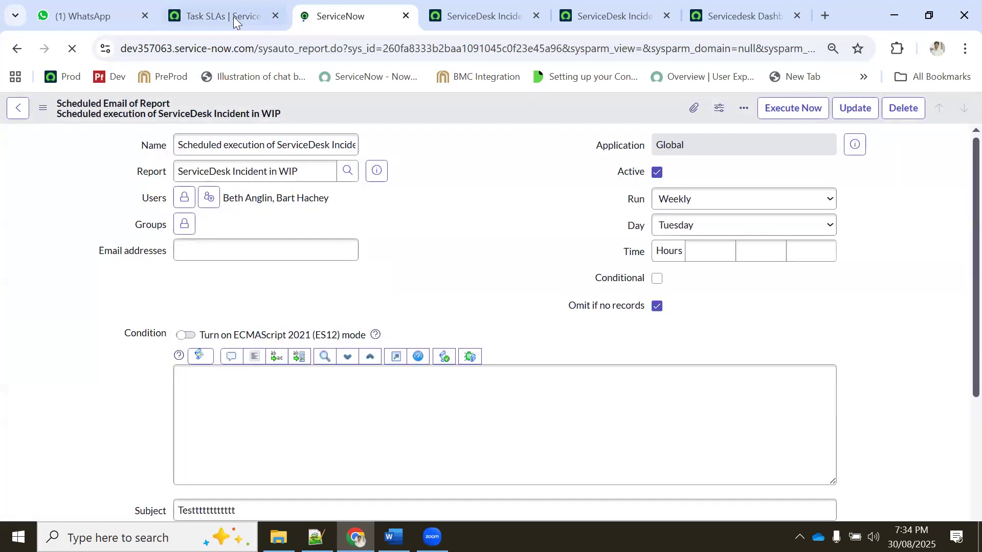
# From the Task SLAs page, open Scheduled Reports in a new browser tab and view the ServiceDesk Incident in WIP schedule record.
pyautogui.click(230, 17)
pyautogui.click(148, 112)
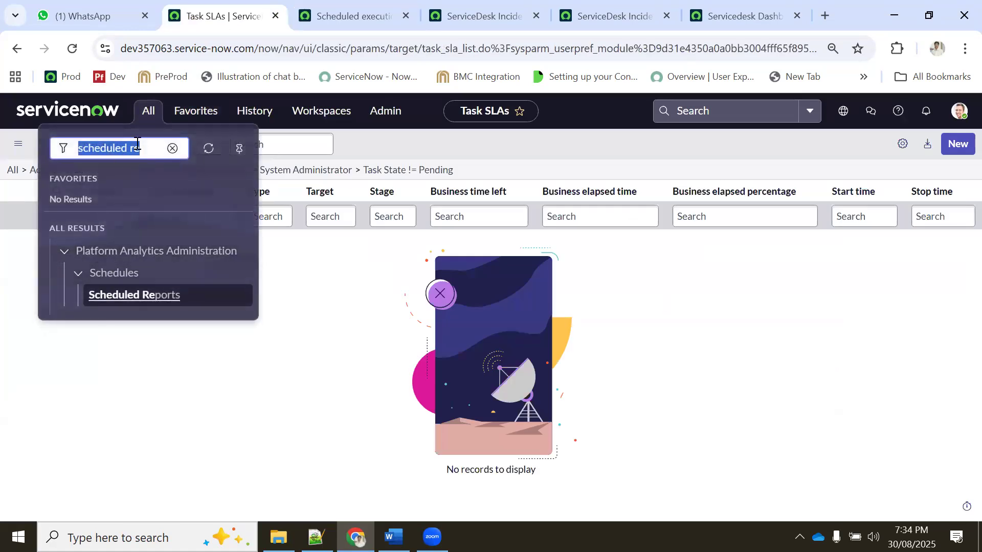
pyautogui.click(136, 149)
pyautogui.doubleClick(138, 149)
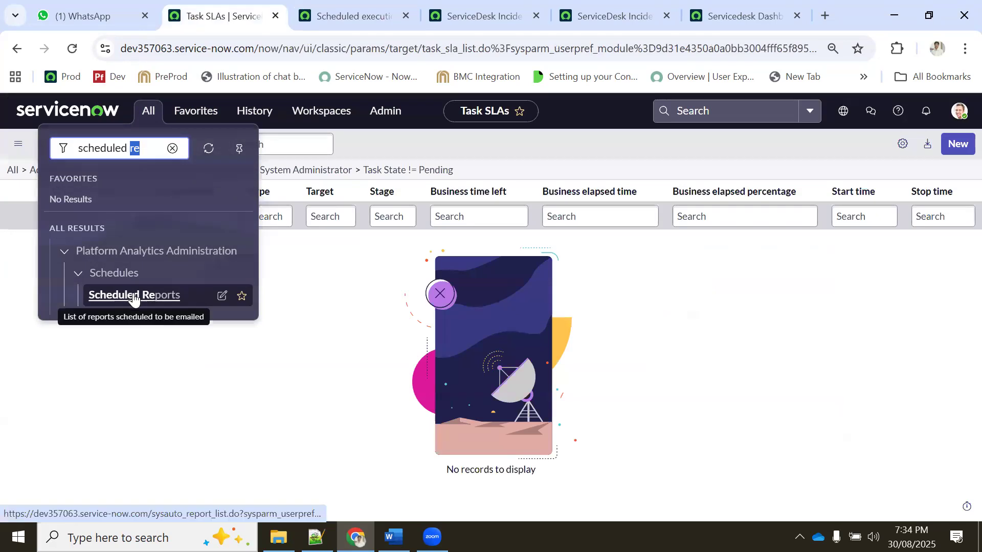
pyautogui.middleClick(134, 296)
pyautogui.click(414, 15)
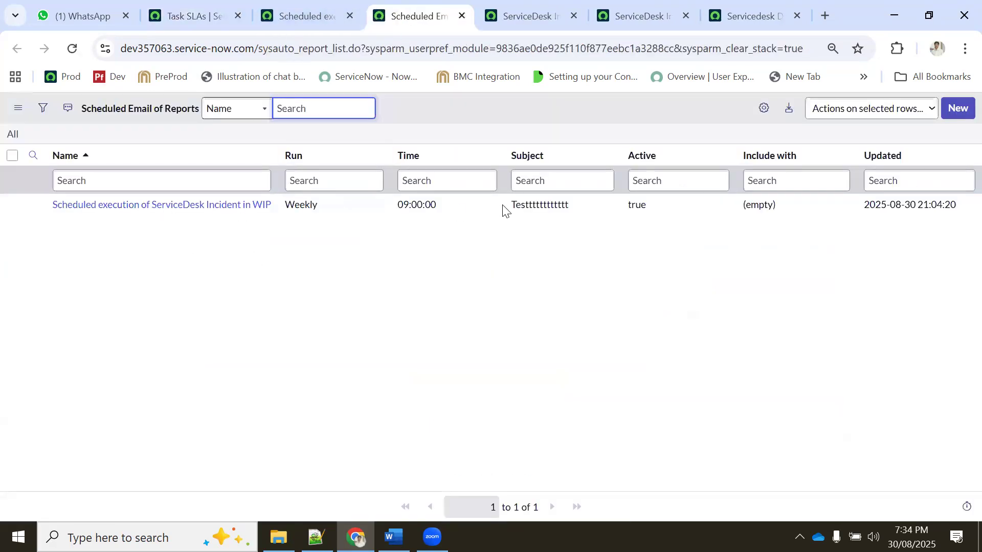
pyautogui.click(222, 205)
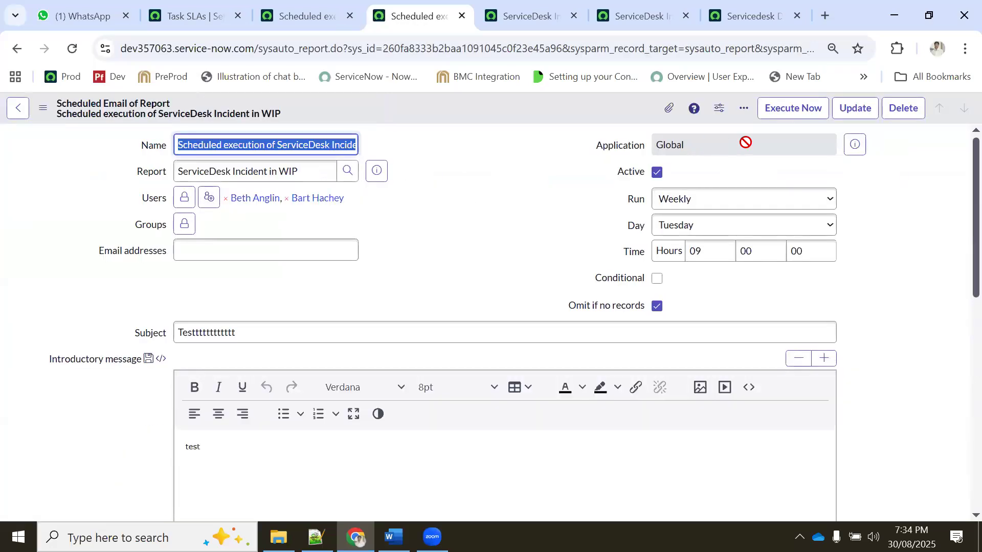
pyautogui.click(786, 119)
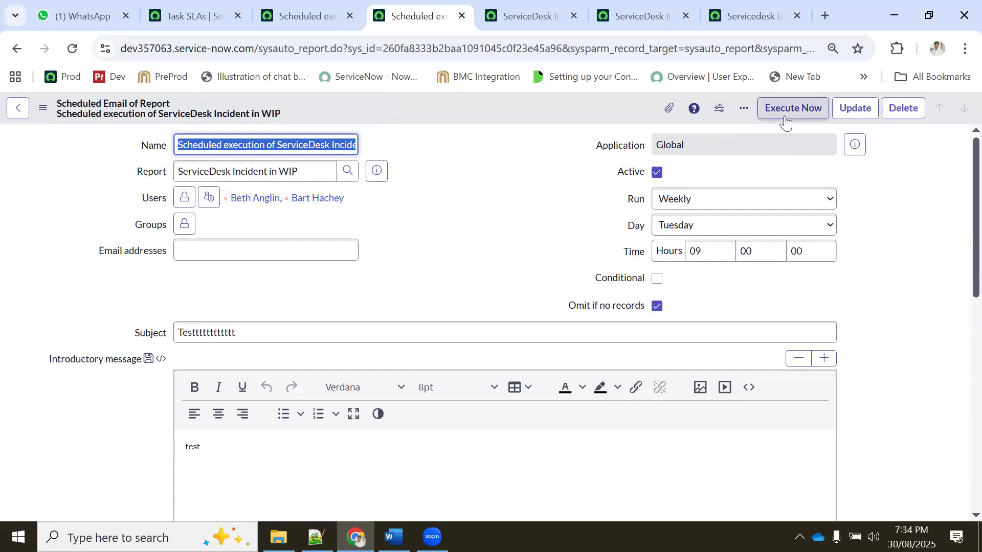
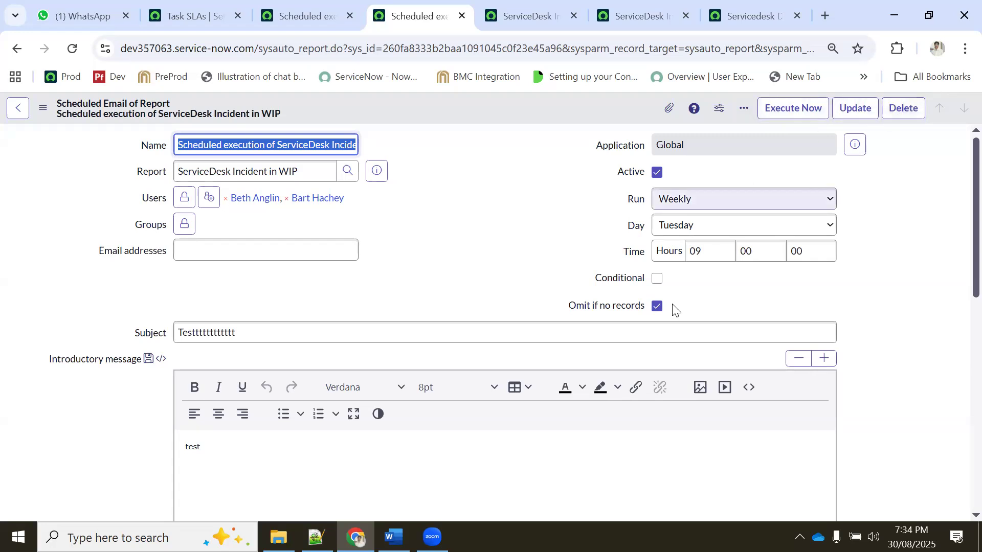
# Deactivate the scheduled email of the ServiceDesk Incident in WIP report and save the record.
pyautogui.click(658, 173)
pyautogui.rightClick(452, 105)
pyautogui.click(471, 112)
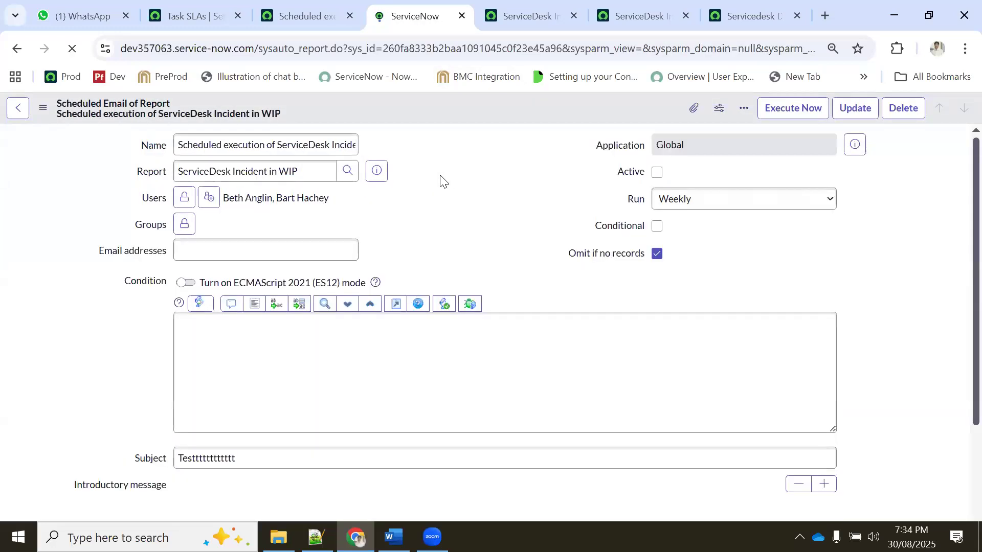
pyautogui.rightClick(491, 101)
pyautogui.click(515, 112)
# Return to the ServiceDesk Incident in WIP report editor, close the sharing options, run the report, and examine its conditions and gauge.
pyautogui.click(524, 15)
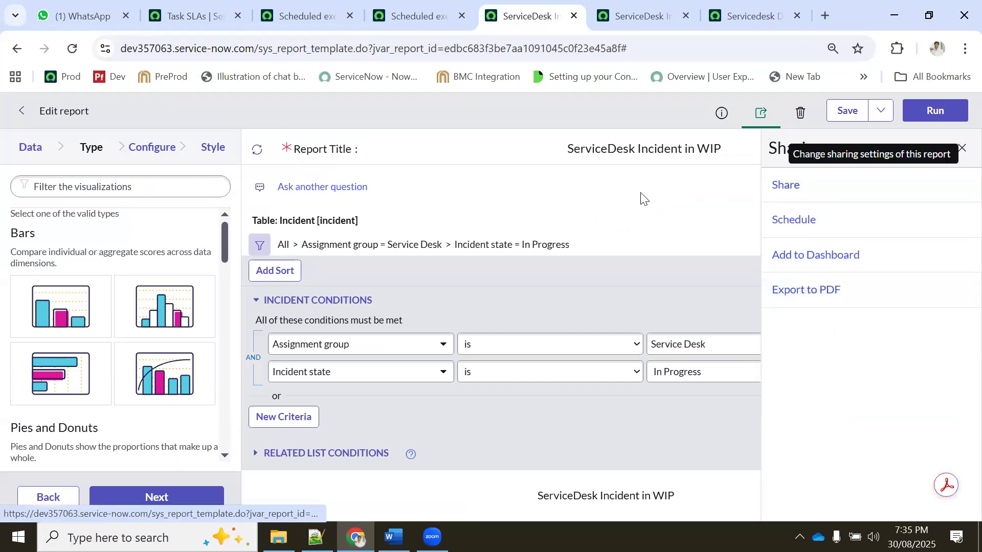
pyautogui.click(963, 152)
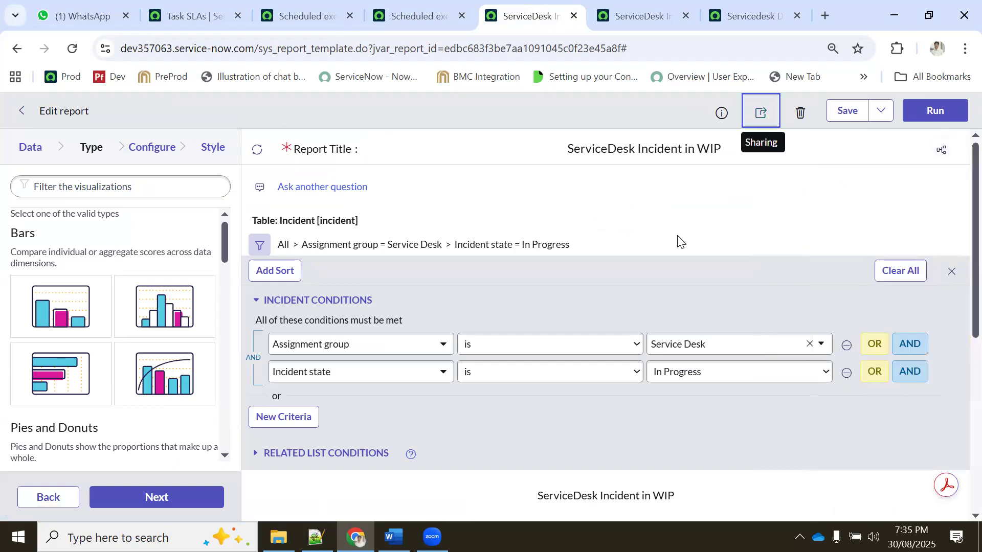
pyautogui.scroll(-6, 680, 241)
pyautogui.scroll(5, 680, 242)
pyautogui.click(926, 118)
pyautogui.scroll(-3, 631, 316)
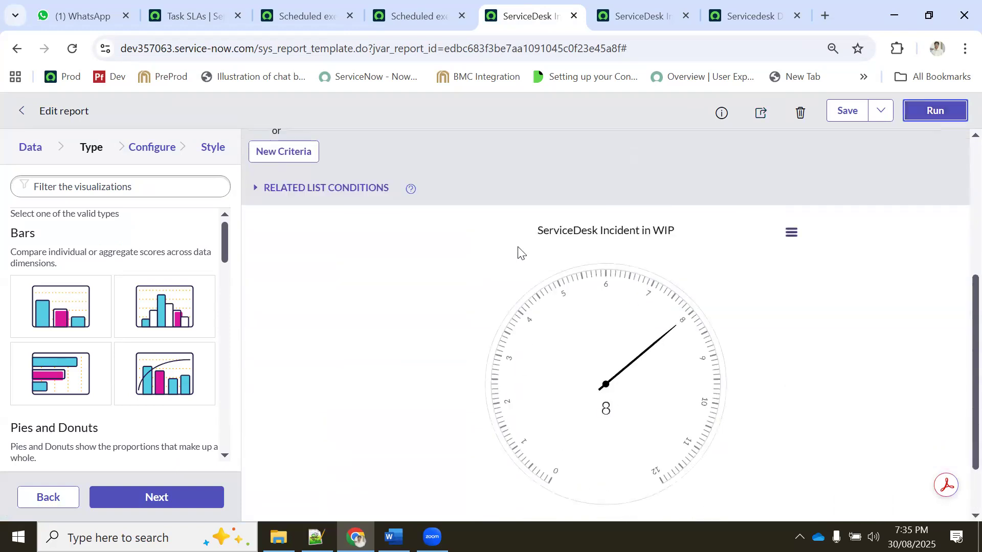
pyautogui.scroll(5, 400, 232)
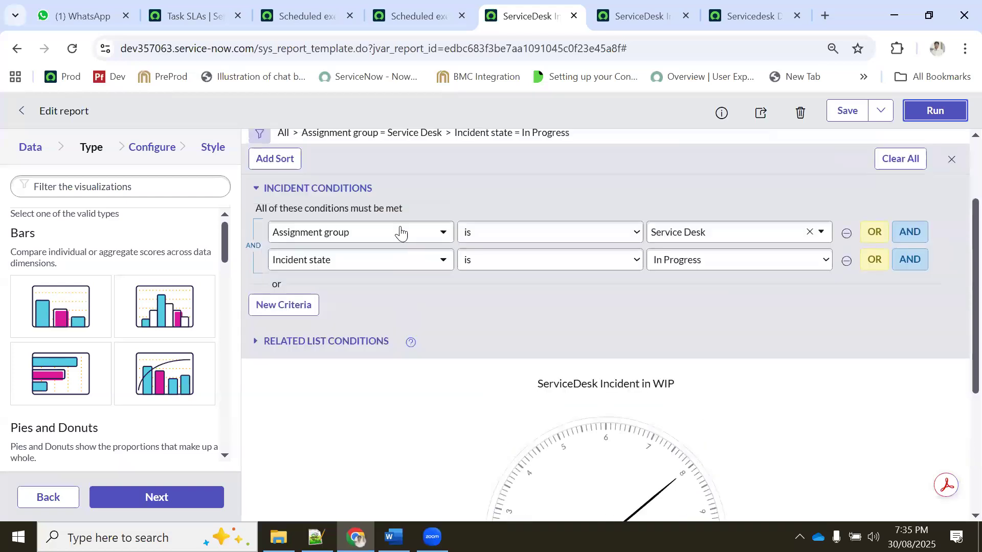
pyautogui.scroll(-4, 537, 258)
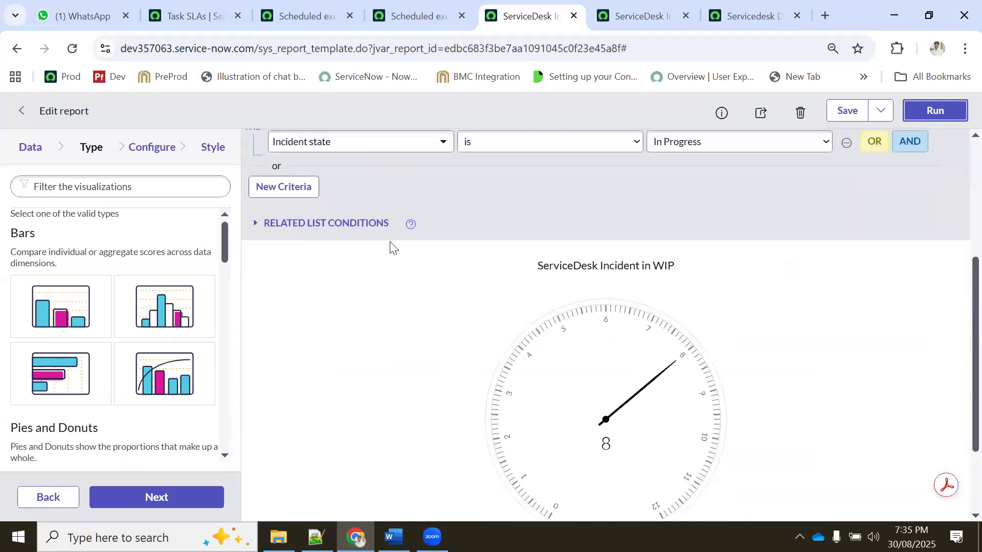
pyautogui.scroll(5, 511, 248)
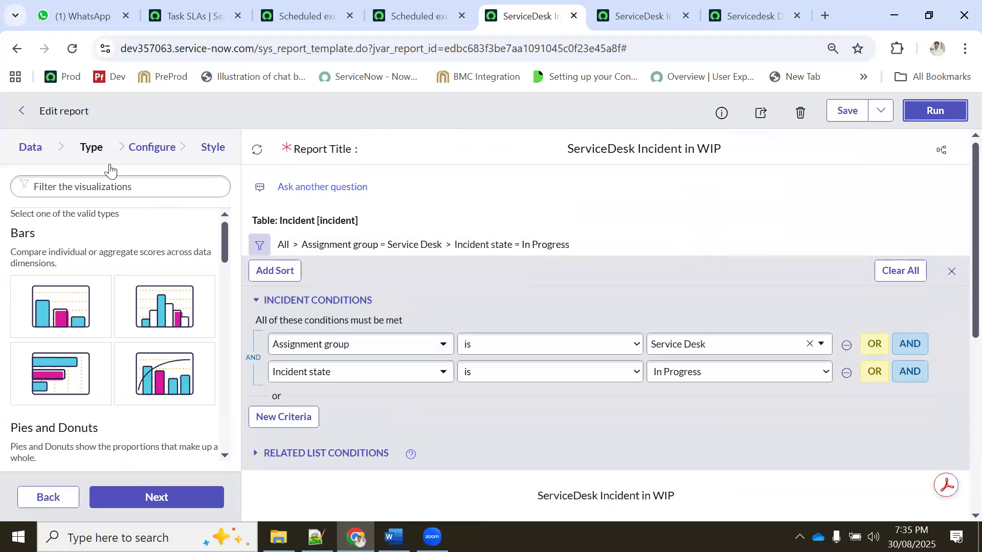
# Change the ServiceDesk Incident in WIP report's visualization to List, run it, and save the report.
pyautogui.click(81, 185)
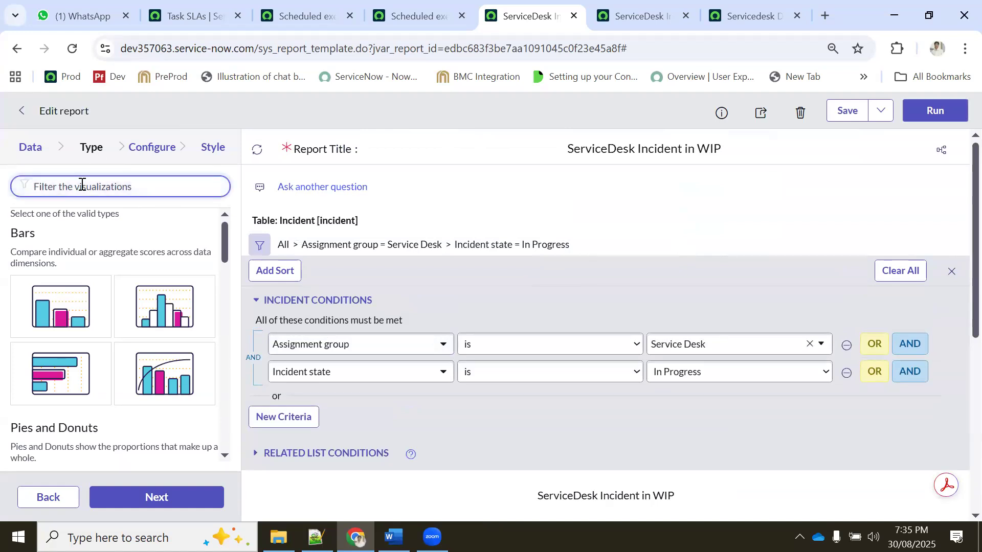
pyautogui.write('list')
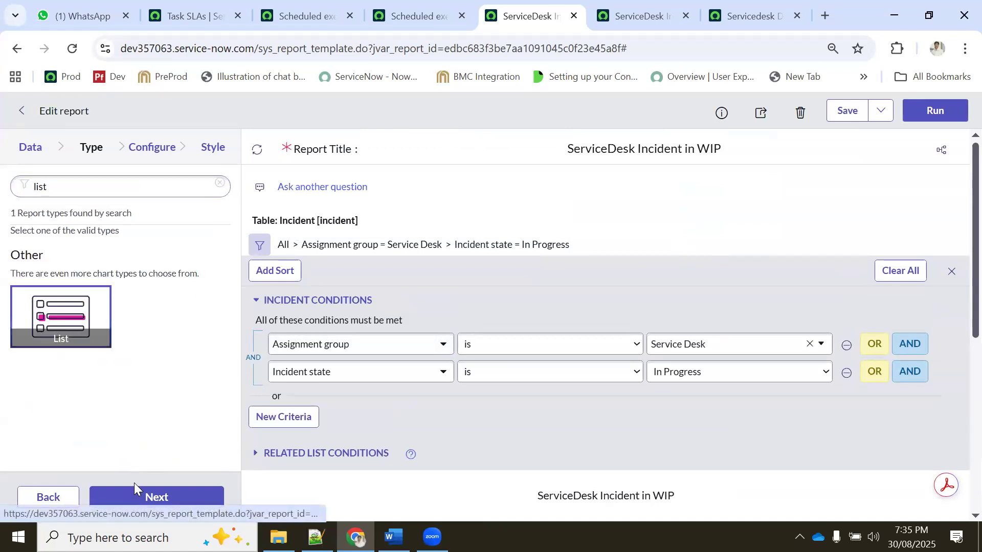
pyautogui.click(135, 489)
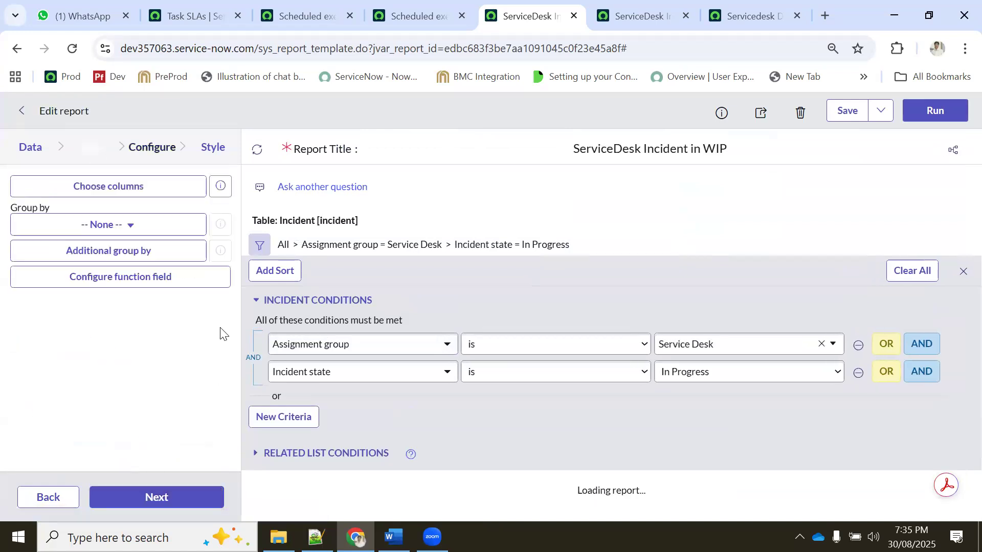
pyautogui.click(928, 111)
pyautogui.click(843, 110)
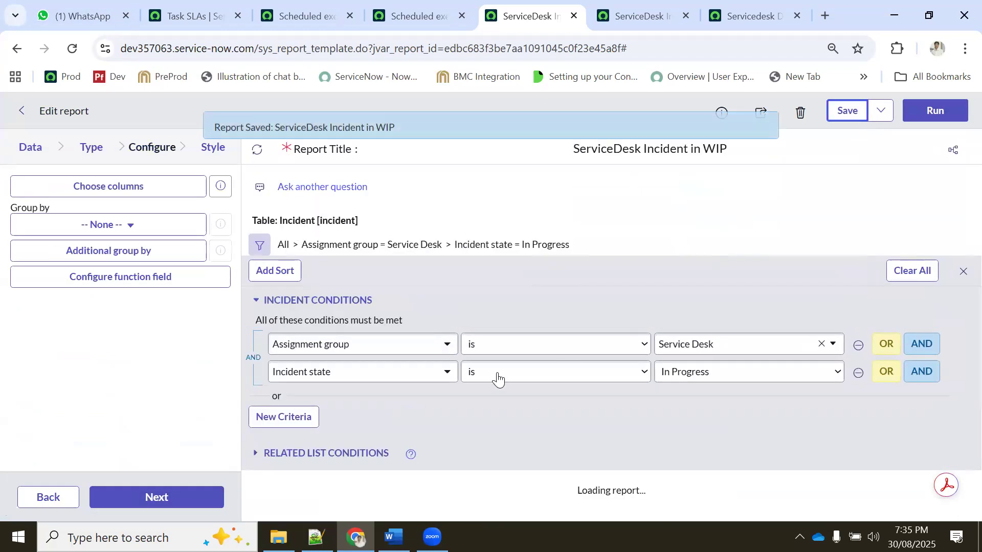
# Export the report's incident list to Excel (.xlsx) and download the exported file.
pyautogui.scroll(-3, 462, 434)
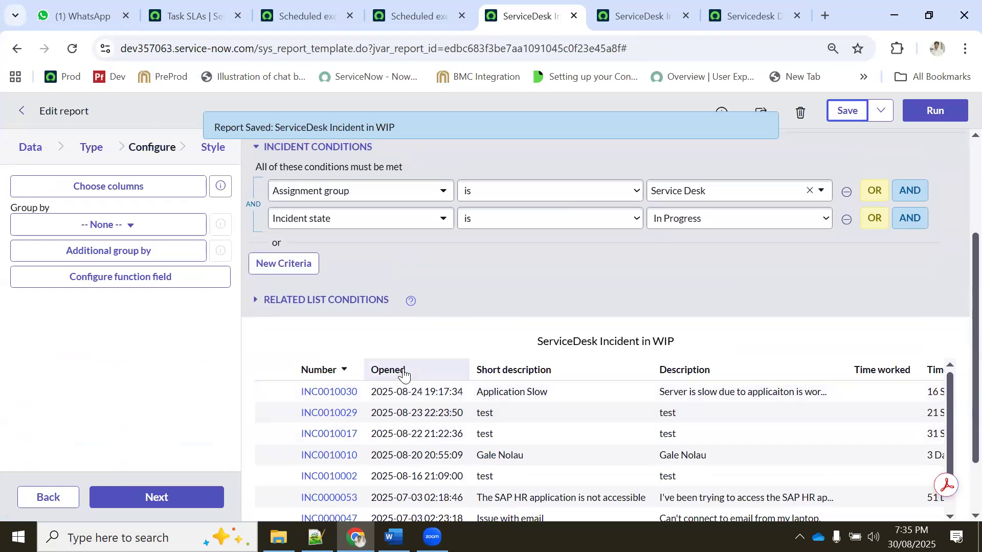
pyautogui.rightClick(404, 375)
pyautogui.moveTo(470, 259)
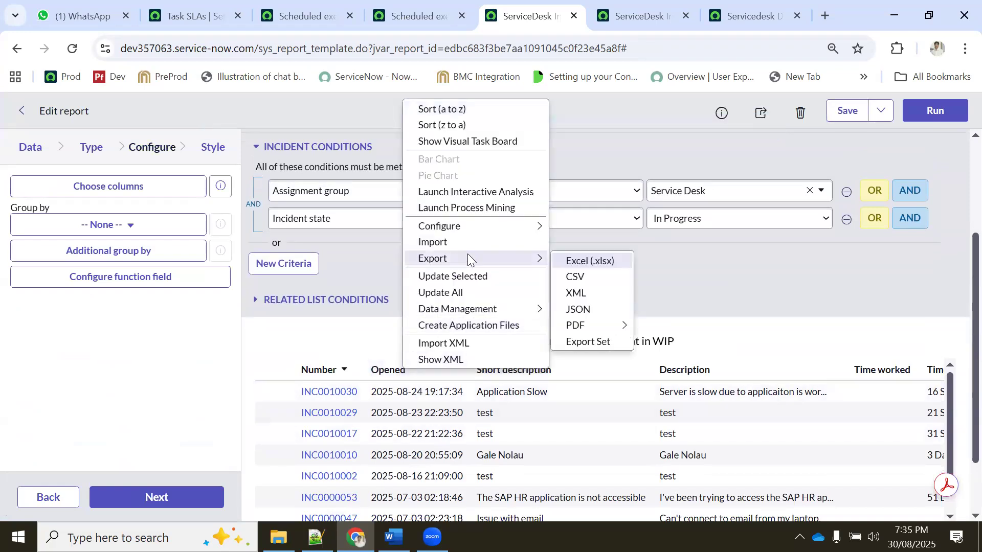
pyautogui.click(586, 263)
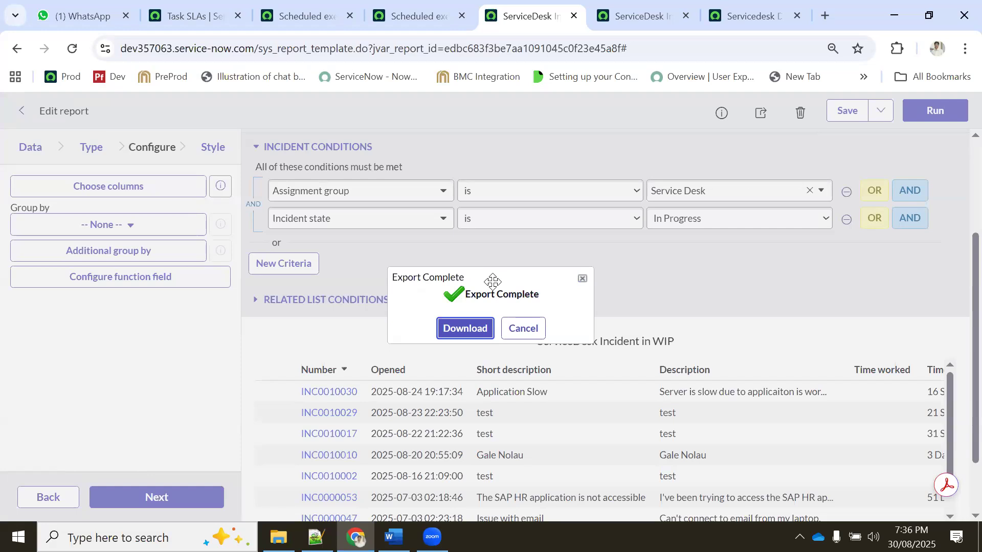
pyautogui.click(479, 333)
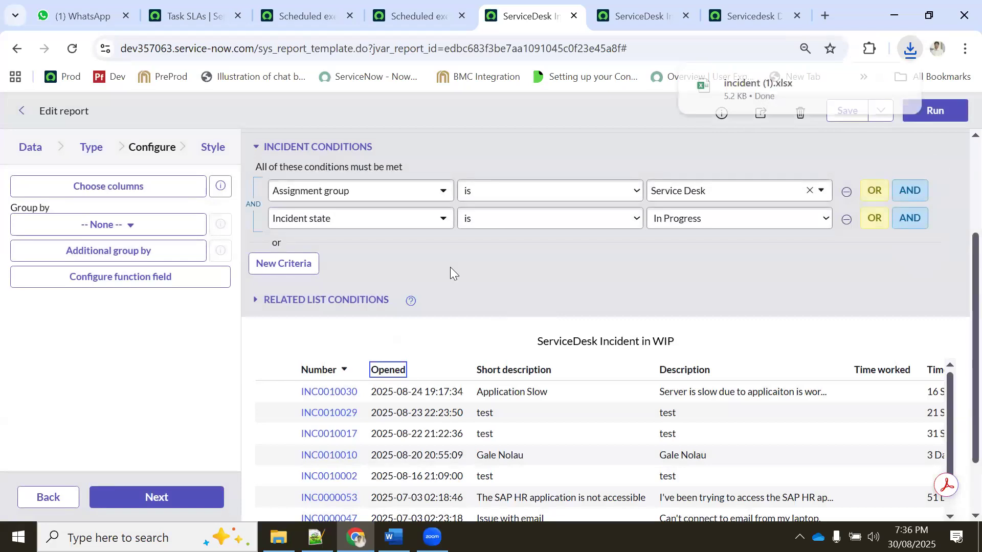
pyautogui.scroll(3, 474, 249)
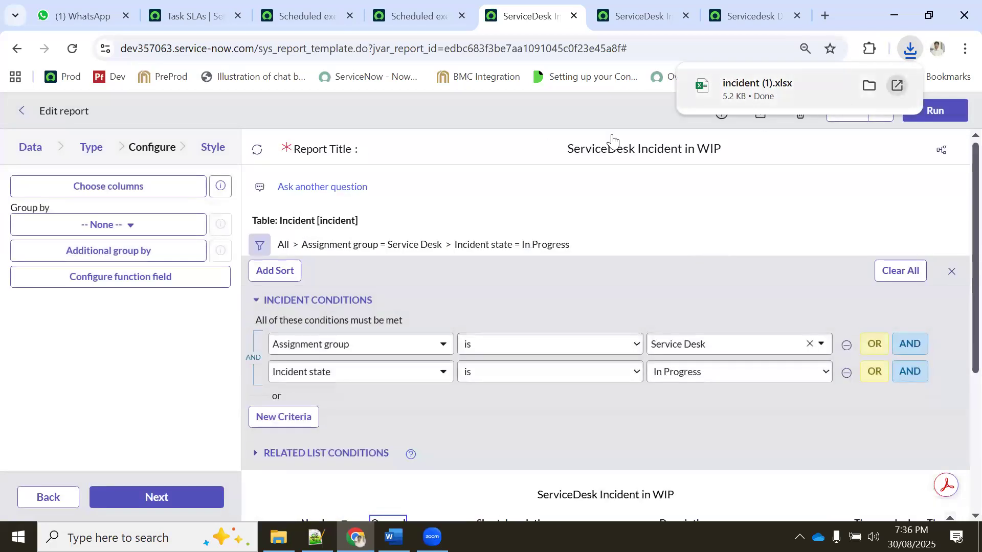
# Open the ServiceDesk Incident in WIP report's sharing options and examine the generated incident list.
pyautogui.click(761, 113)
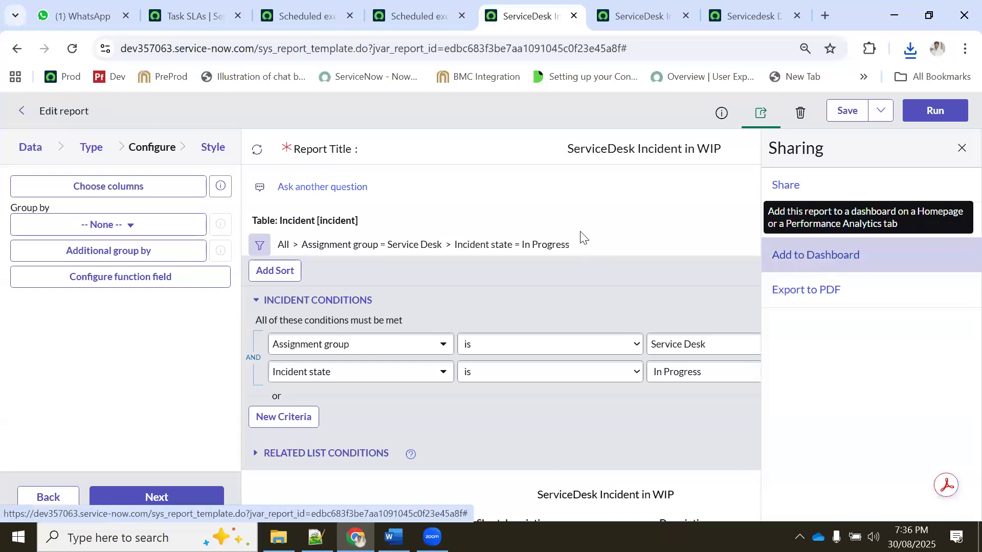
pyautogui.scroll(-5, 583, 240)
pyautogui.scroll(5, 611, 251)
pyautogui.scroll(-4, 462, 411)
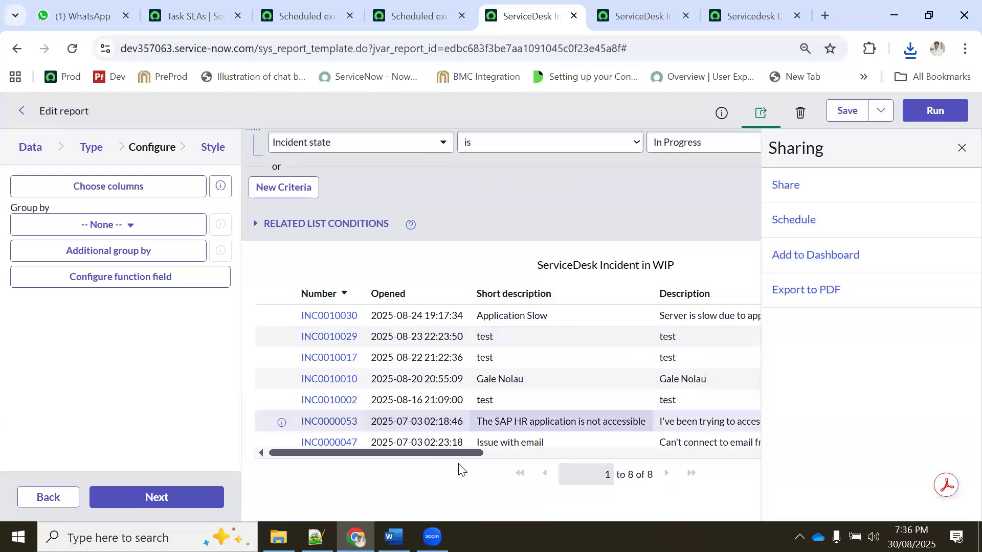
pyautogui.moveTo(472, 453); pyautogui.dragTo(388, 458)
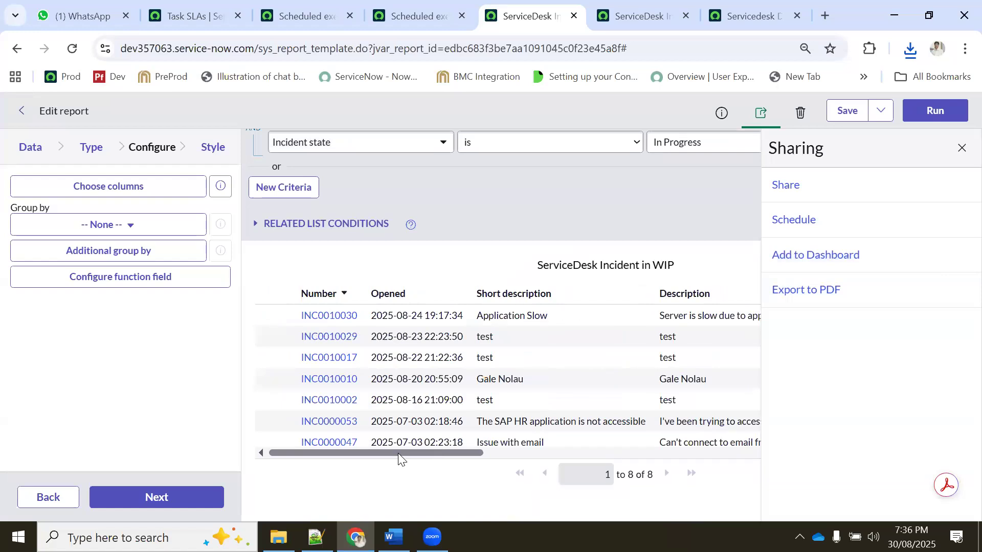
# Change the ServiceDesk Incident in WIP report's visualization to Trend, apply it, and save the report.
pyautogui.click(87, 154)
pyautogui.doubleClick(72, 190)
pyautogui.write('tre')
pyautogui.click(61, 421)
pyautogui.click(157, 497)
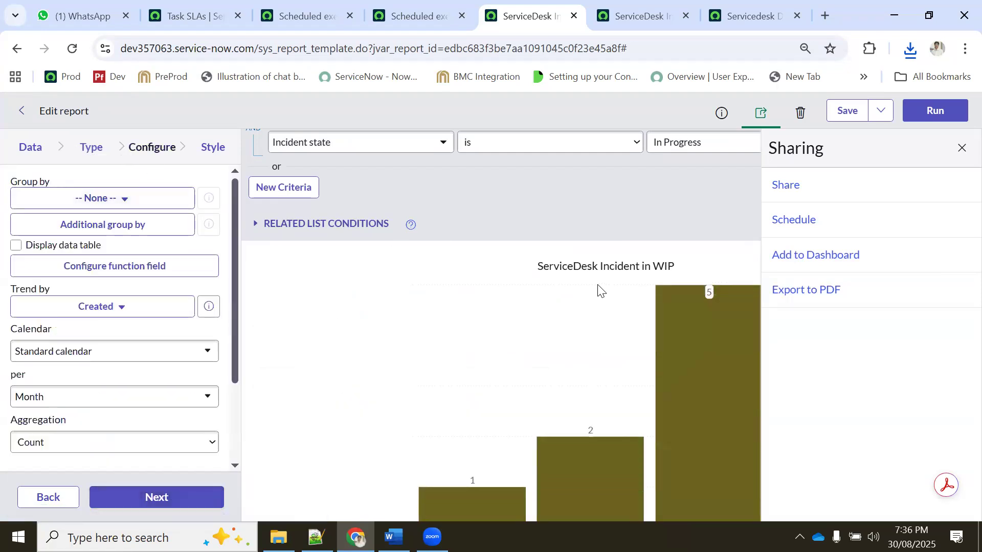
pyautogui.click(846, 111)
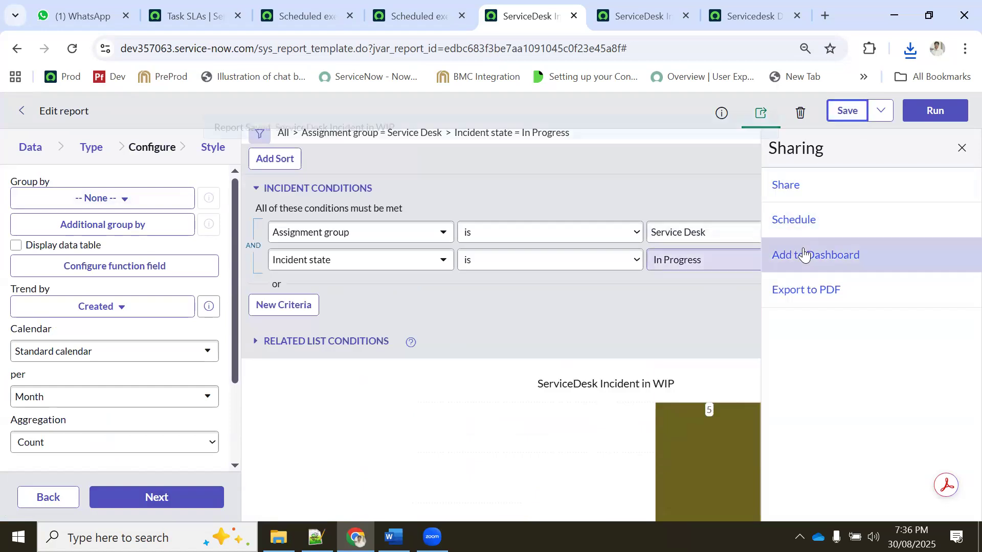
# Start adding the report to a dashboard and search the available dashboards for "das" and "serv".
pyautogui.click(793, 258)
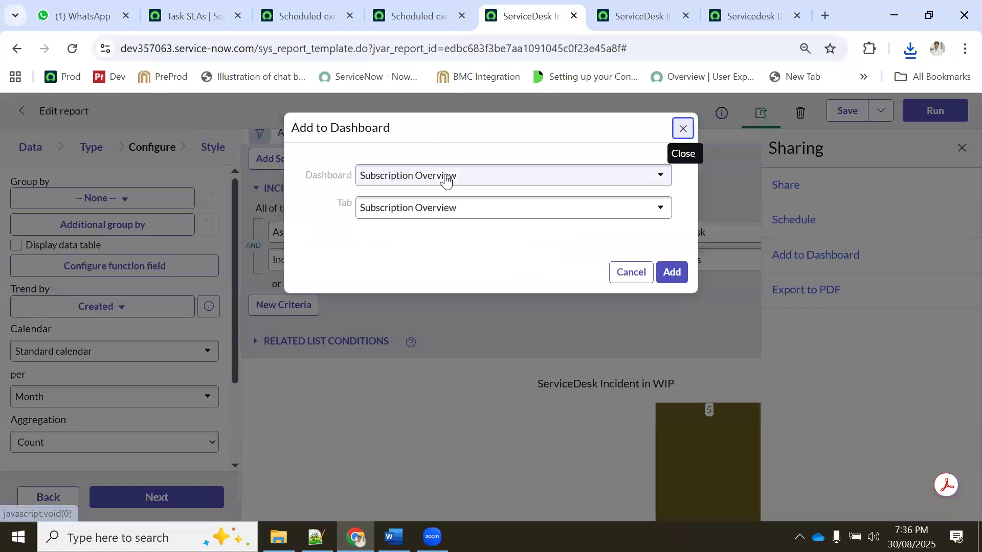
pyautogui.click(429, 182)
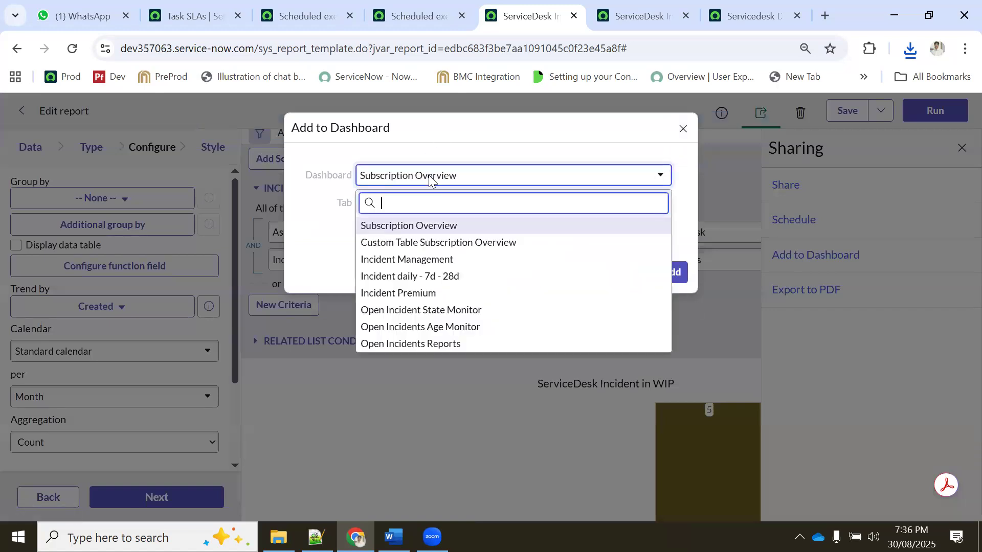
pyautogui.write('das')
pyautogui.press('BackSpace')
pyautogui.press('BackSpace')
pyautogui.press('BackSpace')
pyautogui.press('BackSpace')
pyautogui.write('serv')
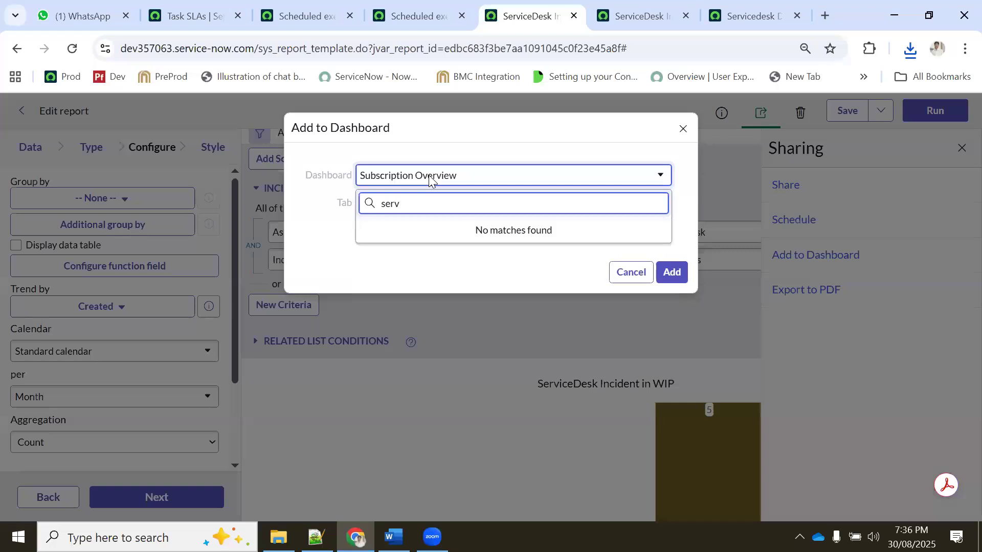
pyautogui.press('BackSpace')
pyautogui.press('BackSpace')
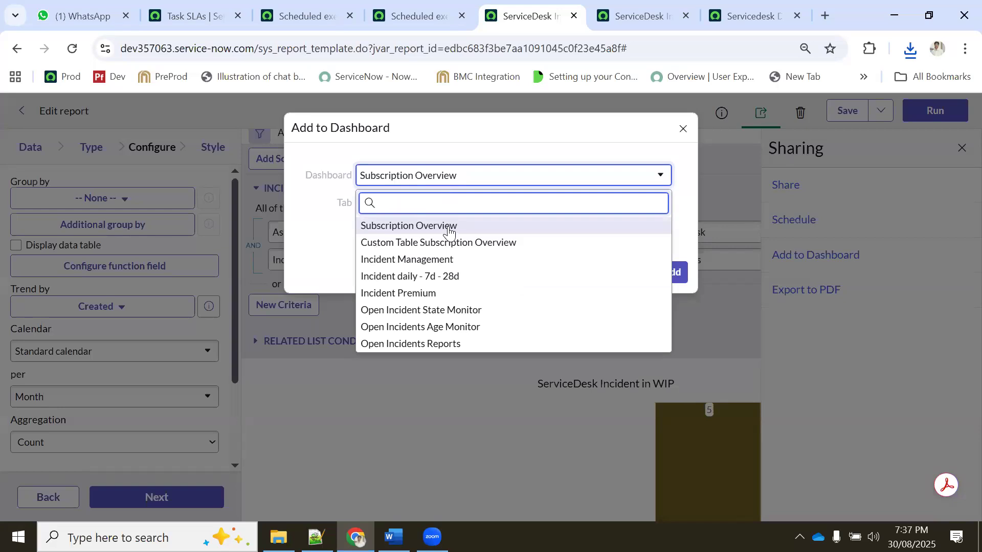
# Find the Self-Service Dashboards module, open it in a separate browser tab, and show the recent dashboards.
pyautogui.click(220, 16)
pyautogui.click(148, 110)
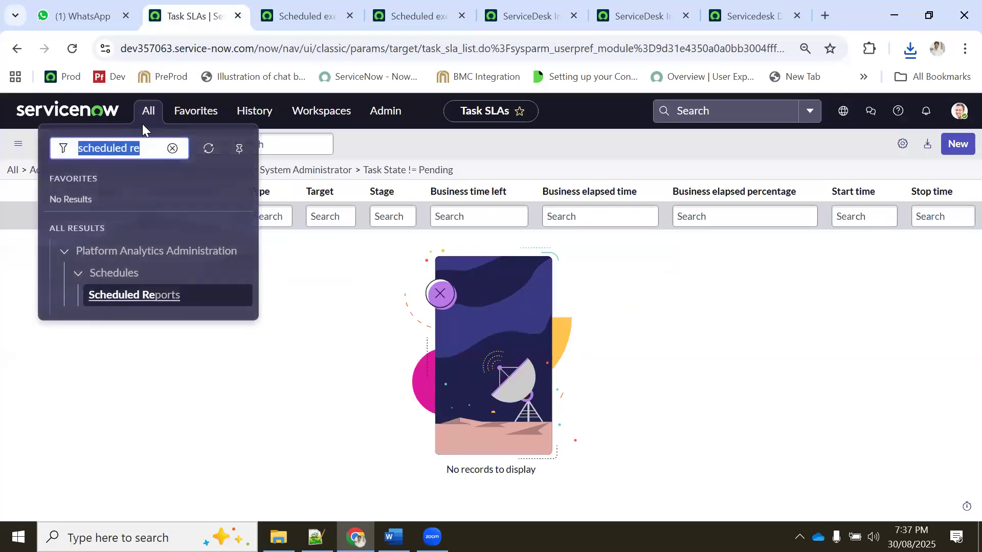
pyautogui.write('dashboard')
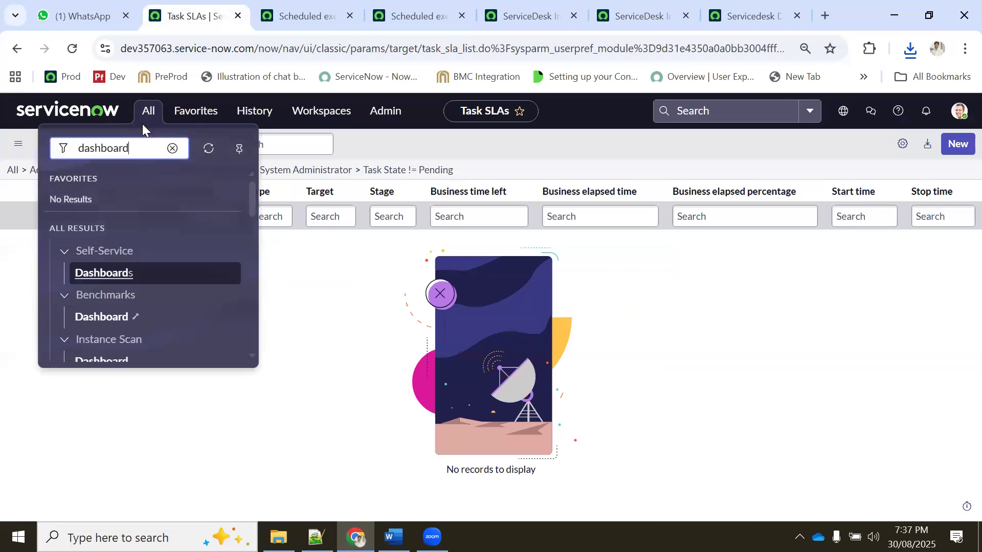
pyautogui.middleClick(113, 276)
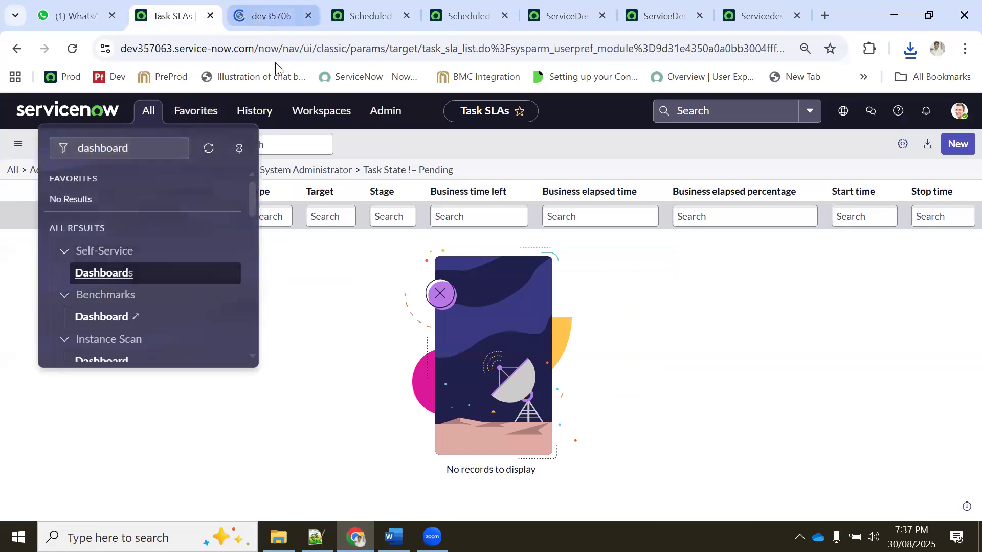
pyautogui.click(271, 16)
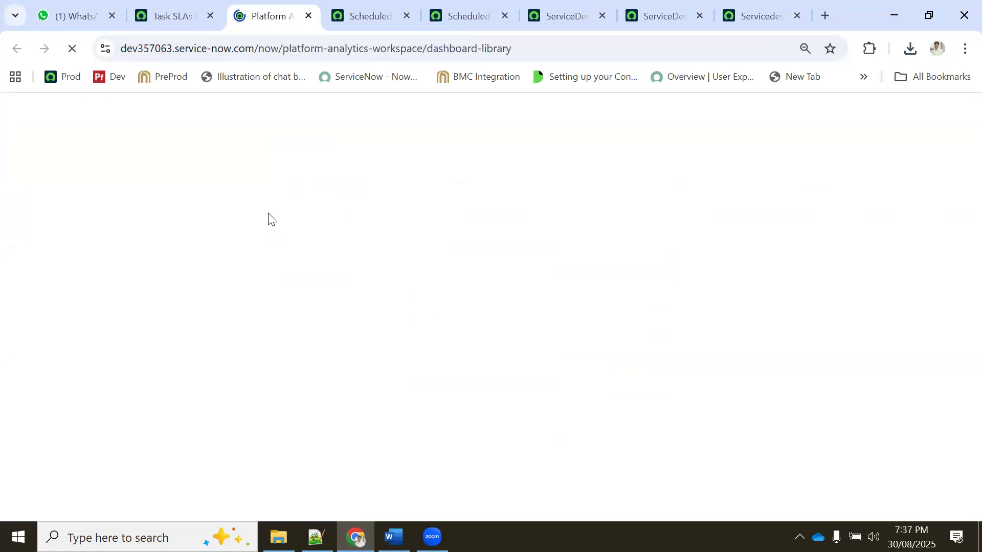
pyautogui.click(66, 199)
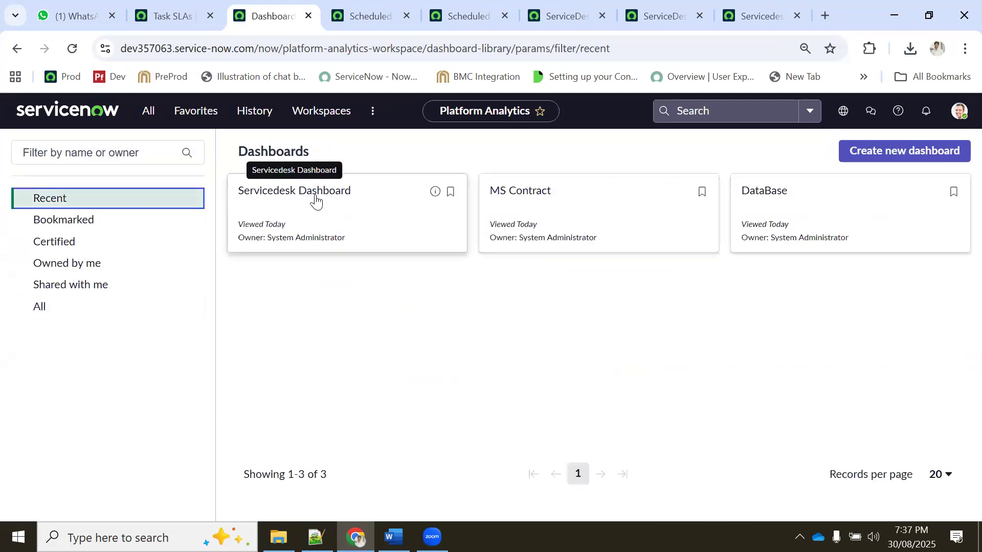
# Return to the report's Add to Dashboard dialog and search its dashboard choices for "Ser".
pyautogui.click(364, 14)
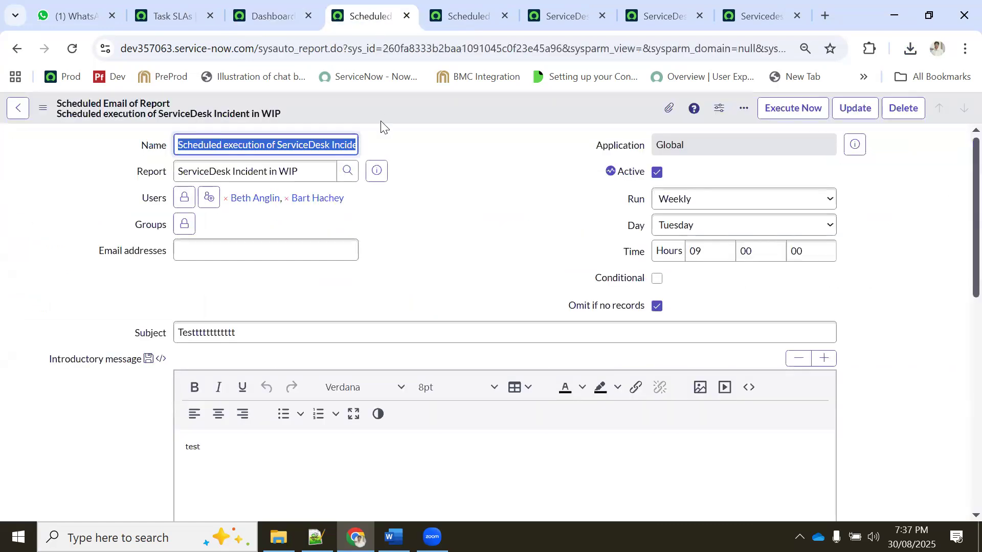
pyautogui.click(450, 16)
pyautogui.click(369, 8)
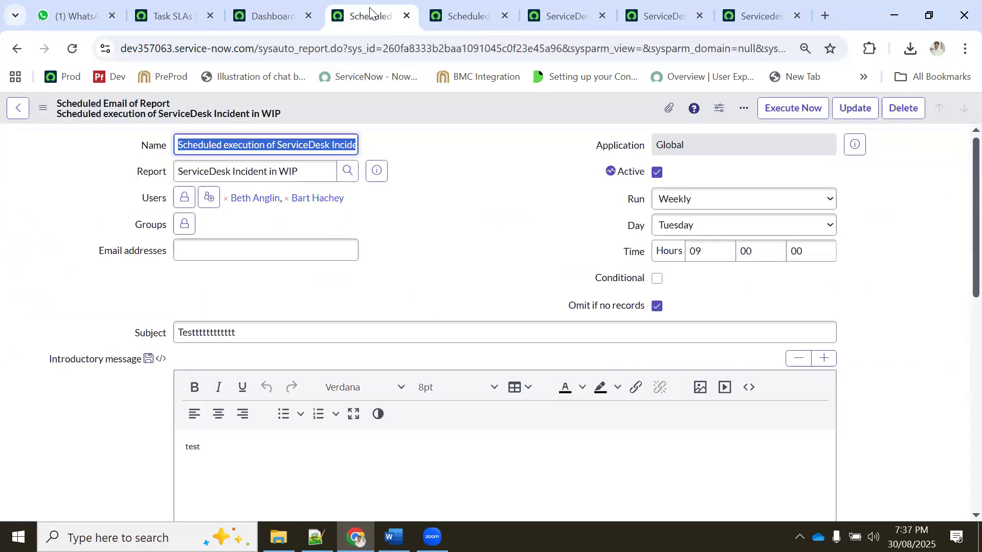
pyautogui.click(285, 7)
pyautogui.click(191, 7)
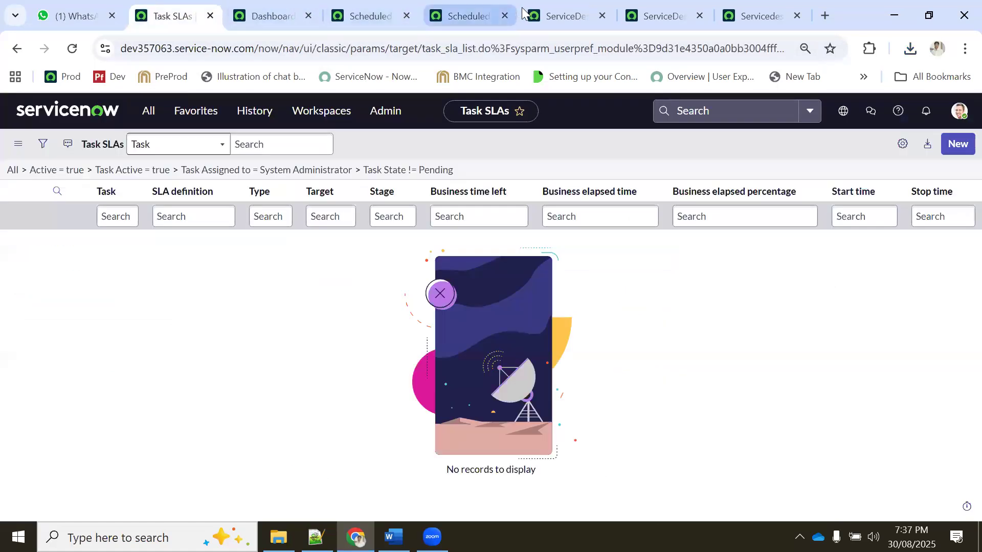
pyautogui.click(541, 18)
pyautogui.click(441, 174)
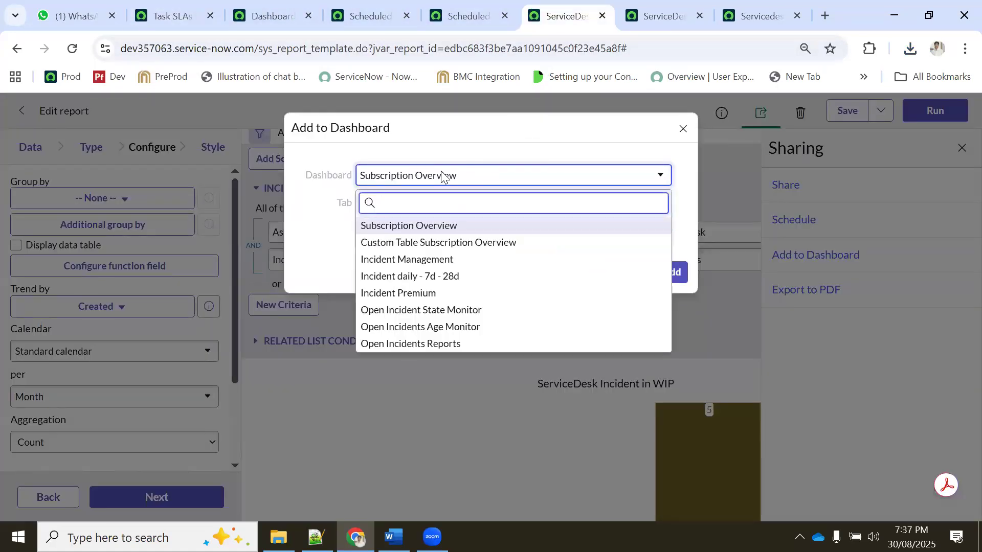
pyautogui.write('Ser')
pyautogui.press('BackSpace')
pyautogui.press('BackSpace')
pyautogui.press('BackSpace')
# Create a new dashboard named TEEEEEEEEEEEEEEE with the in-line editor and exit editing mode.
pyautogui.click(240, 21)
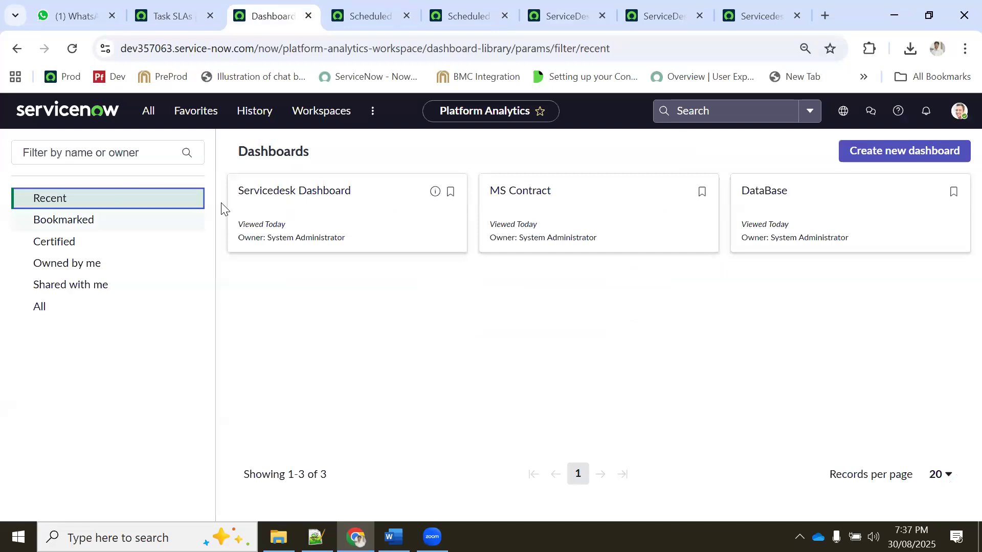
pyautogui.click(913, 151)
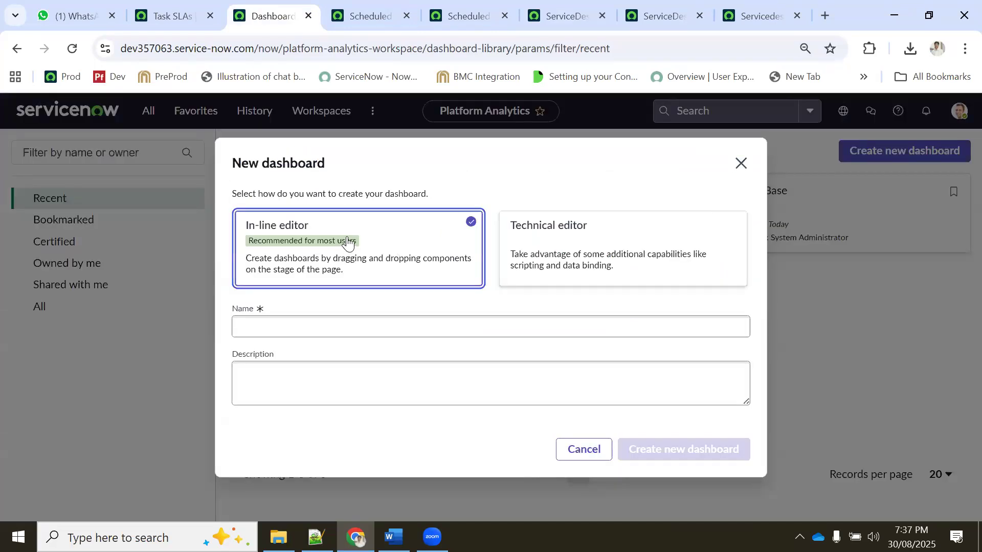
pyautogui.click(310, 304)
pyautogui.write('T')
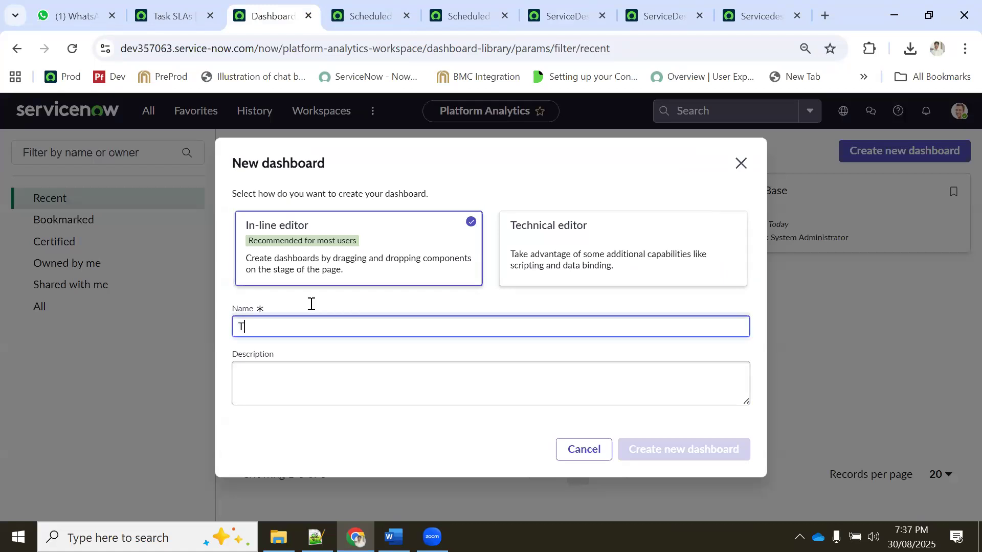
pyautogui.write('EEEEEEEEEEEEEEE')
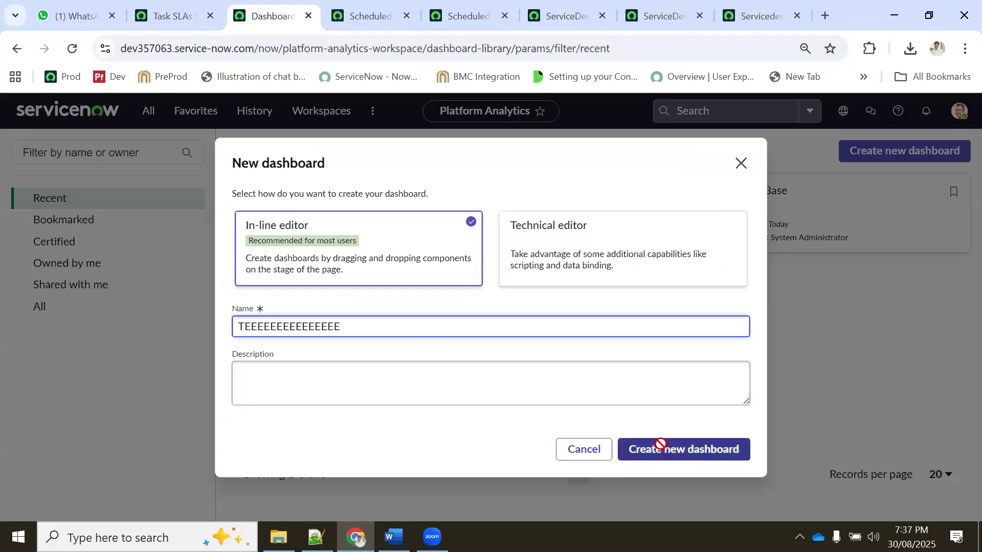
pyautogui.click(660, 445)
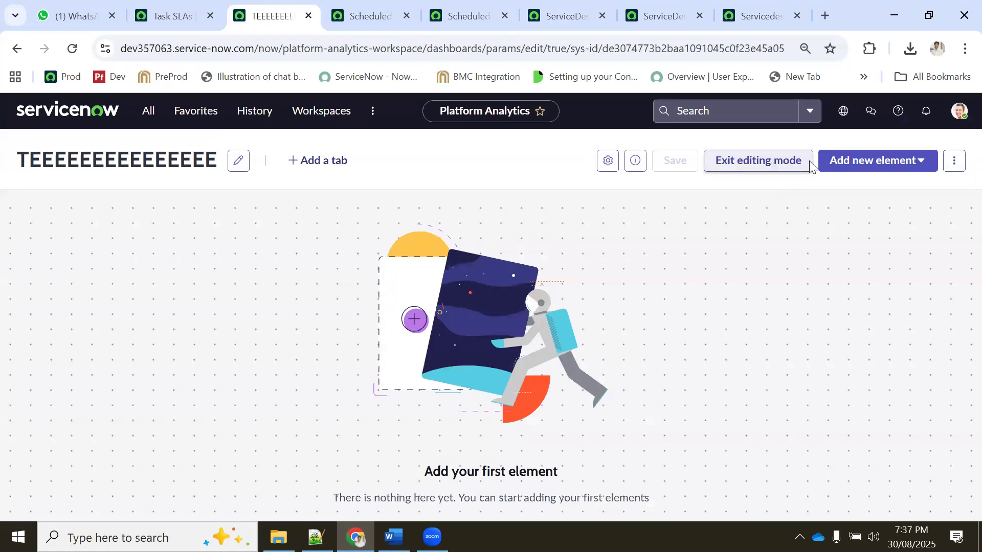
pyautogui.click(758, 159)
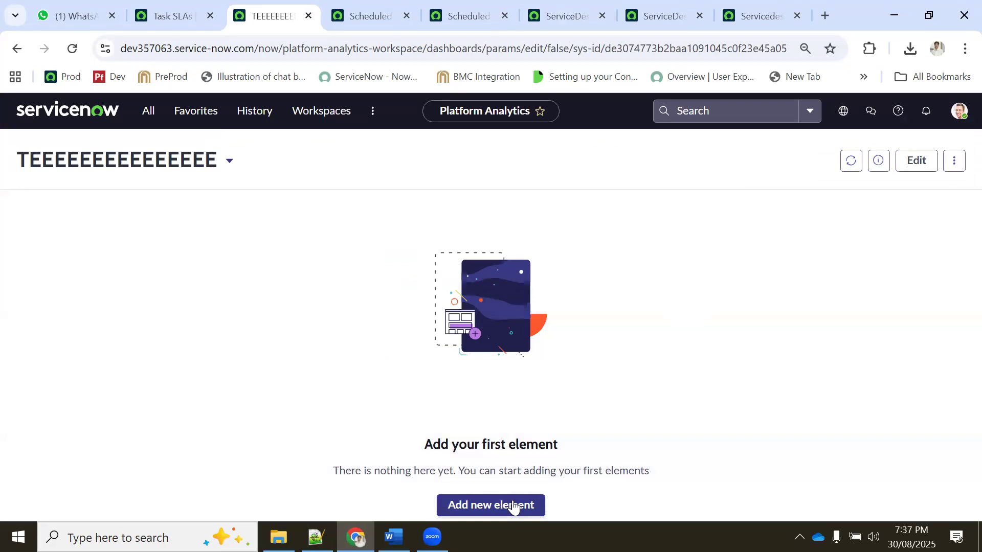
# Go back to the report's Add to Dashboard dialog and search its dashboard choices for "Ser" and "TEEE".
pyautogui.click(356, 9)
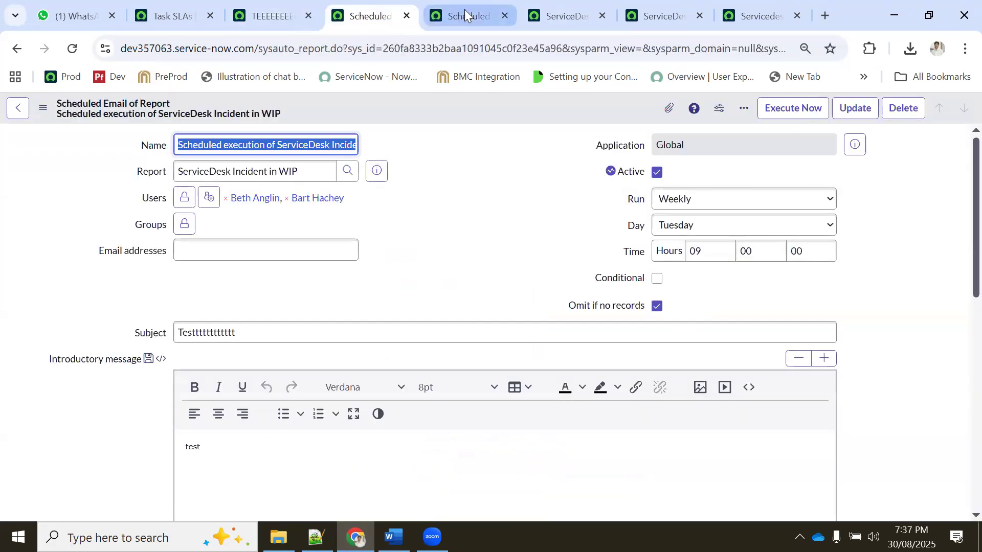
pyautogui.click(563, 19)
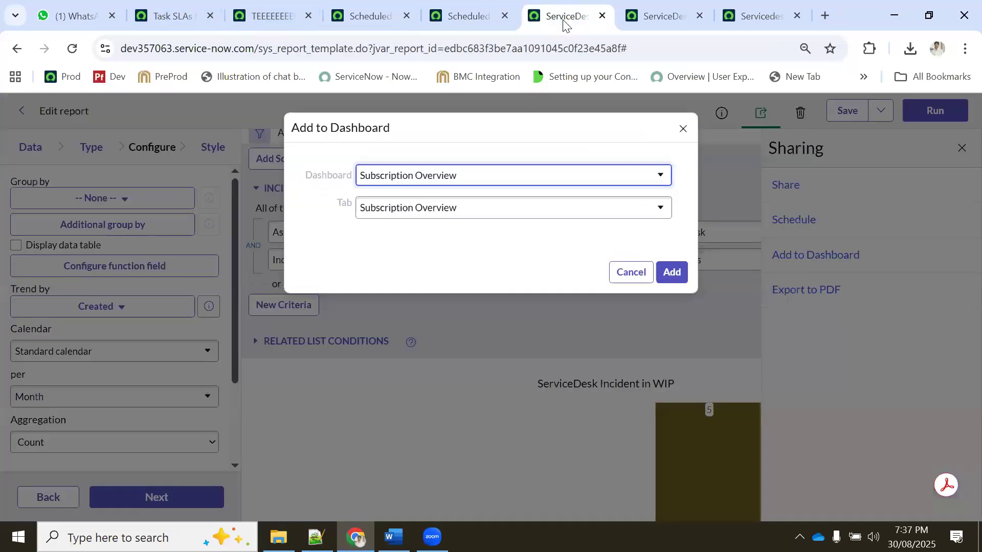
pyautogui.click(406, 175)
pyautogui.write('S')
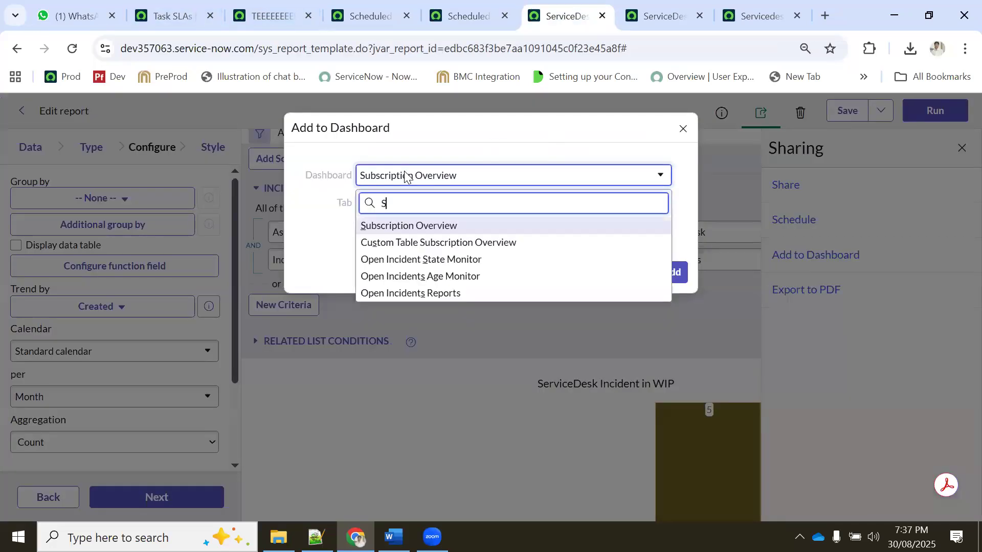
pyautogui.write('er')
pyautogui.click(282, 21)
pyautogui.click(587, 19)
pyautogui.click(459, 177)
pyautogui.write('T')
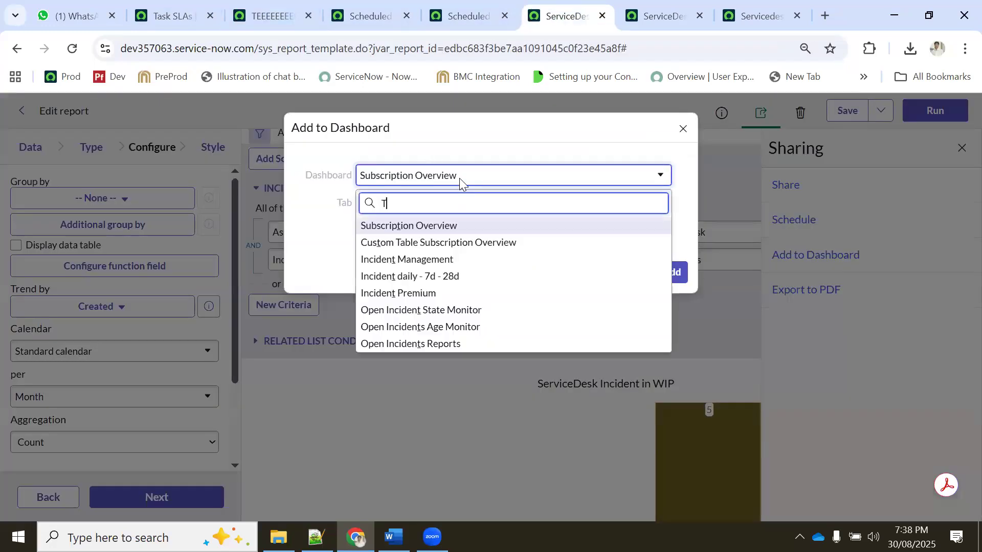
pyautogui.write('EEE')
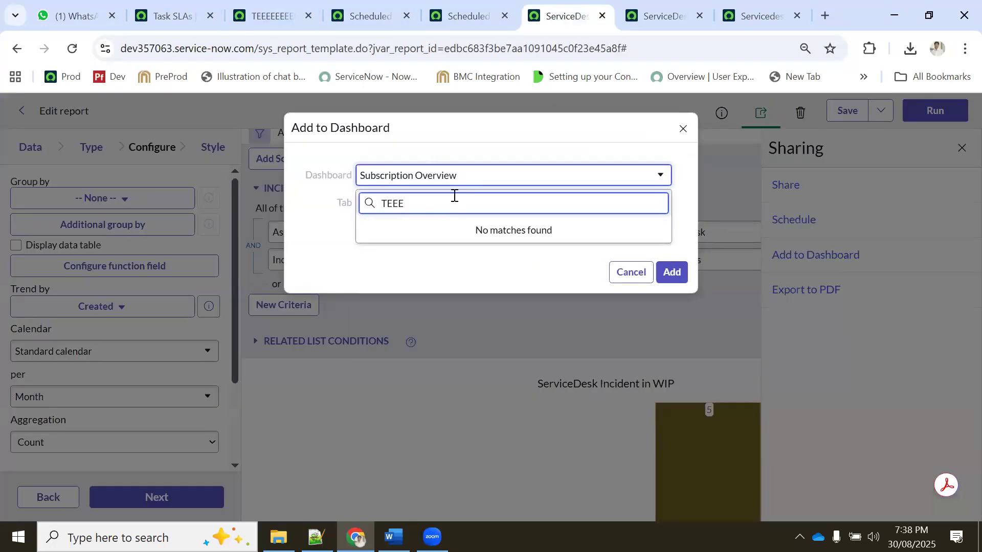
pyautogui.press('BackSpace')
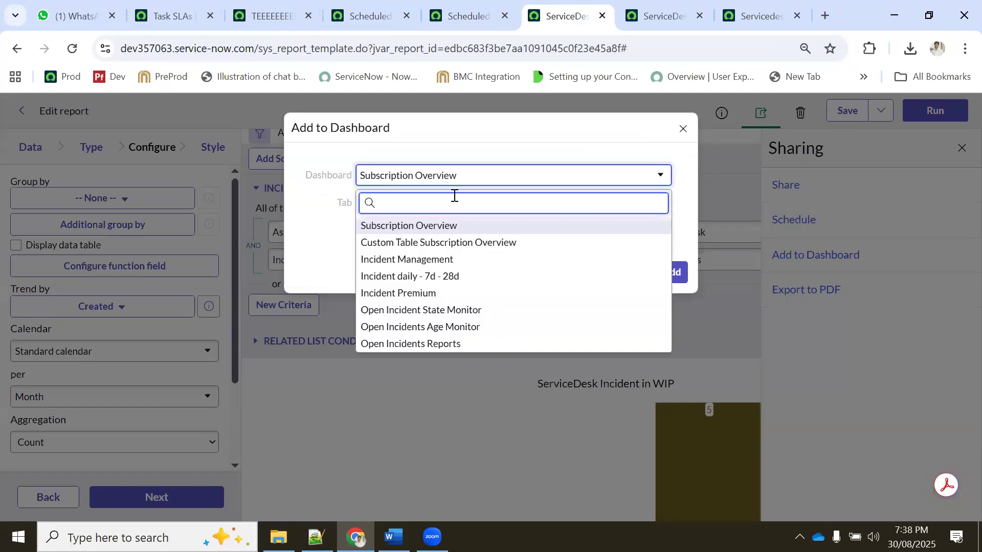
# Switch to the TEEEEEEEEEEEEEEE dashboard's browser tab and search all modules for "dashb", looking through the matching entries.
pyautogui.click(271, 15)
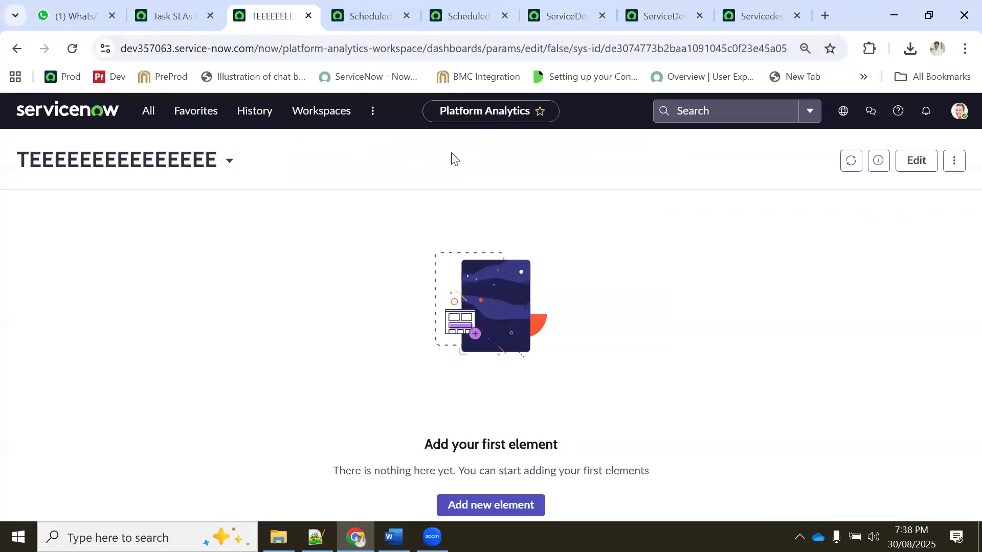
pyautogui.moveTo(445, 113); pyautogui.dragTo(509, 111)
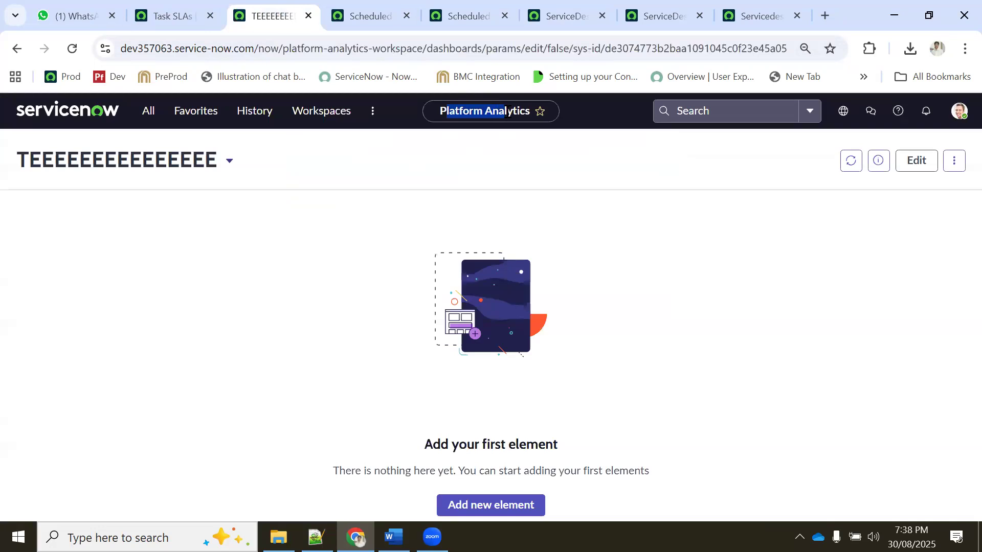
pyautogui.click(144, 112)
pyautogui.write('dashb')
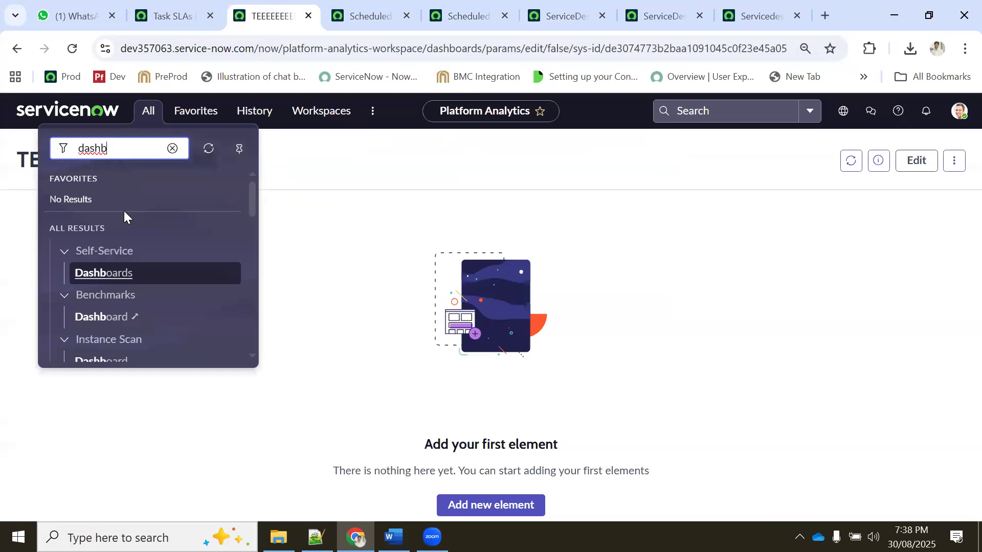
pyautogui.scroll(-5, 144, 275)
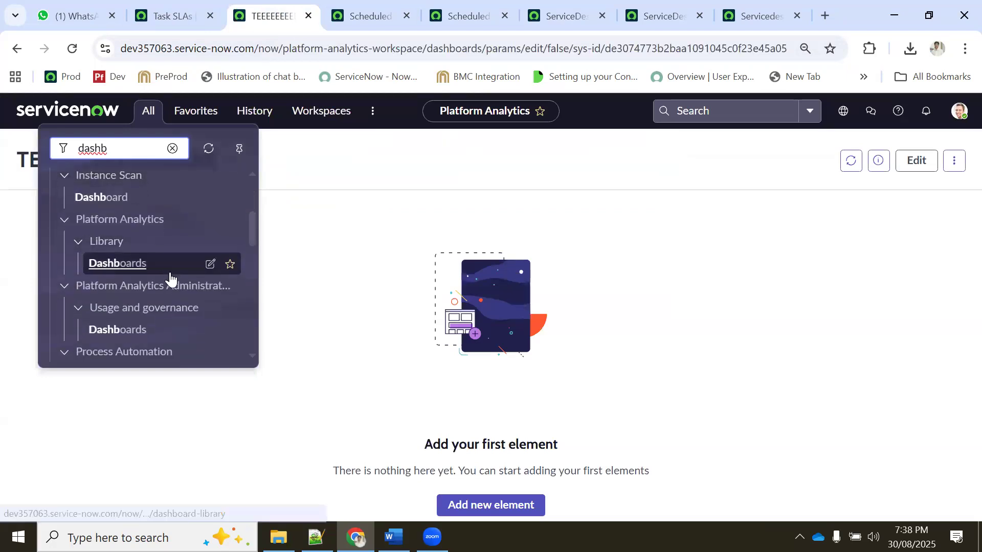
pyautogui.scroll(-3, 184, 278)
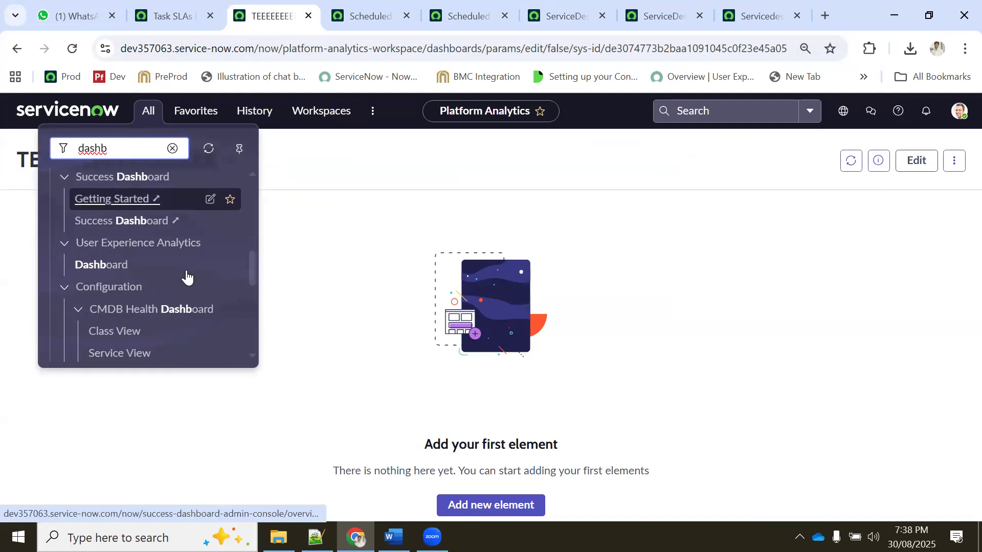
pyautogui.scroll(-3, 202, 265)
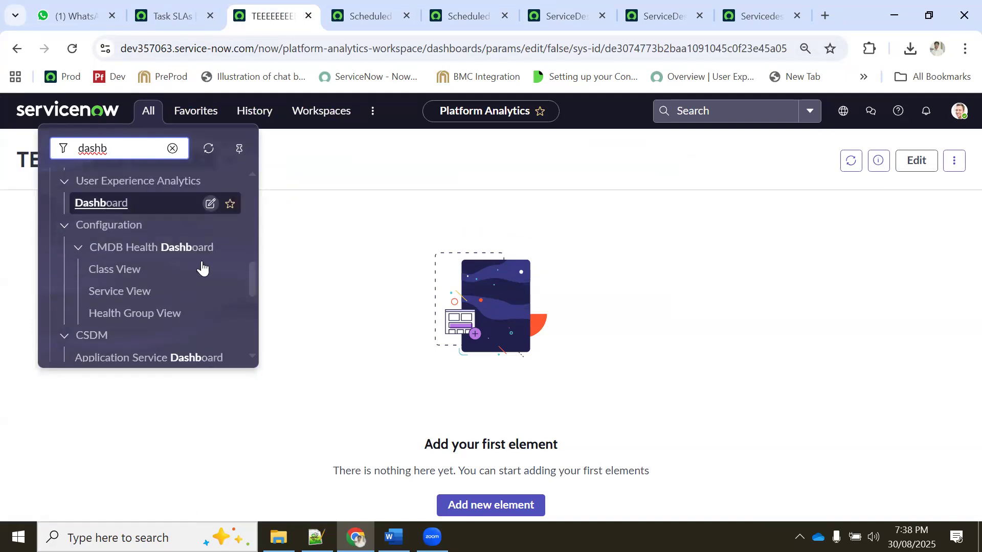
pyautogui.scroll(8, 200, 267)
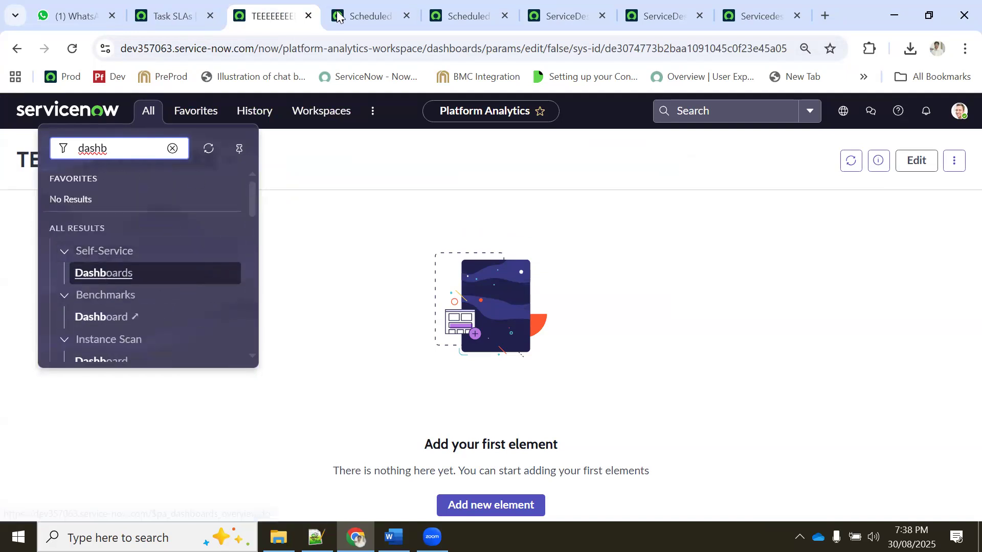
# Return to the report's Add to Dashboard dialog and add the report to the Open Incidents List tab of the Open Incidents Reports dashboard.
pyautogui.click(364, 15)
pyautogui.click(177, 13)
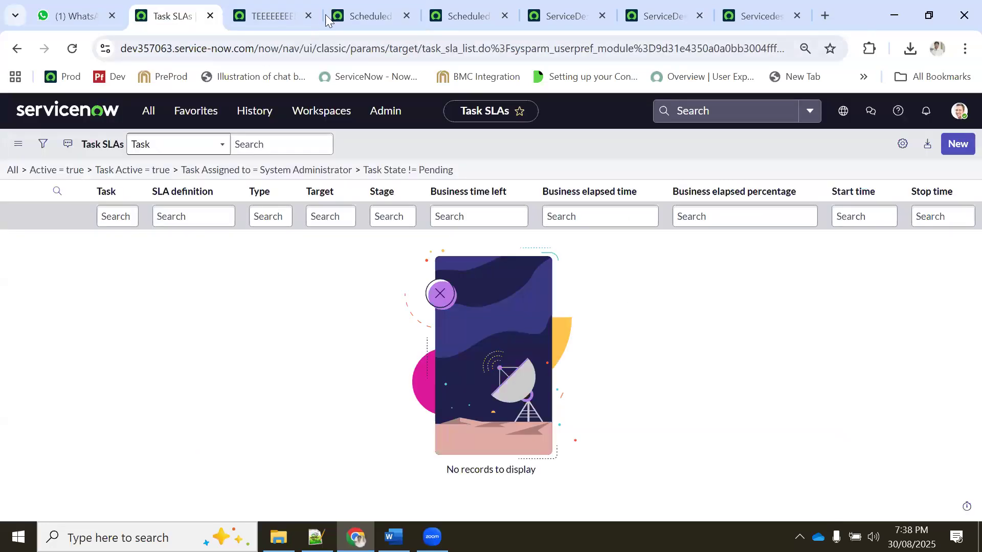
pyautogui.click(376, 12)
pyautogui.click(466, 11)
pyautogui.click(552, 13)
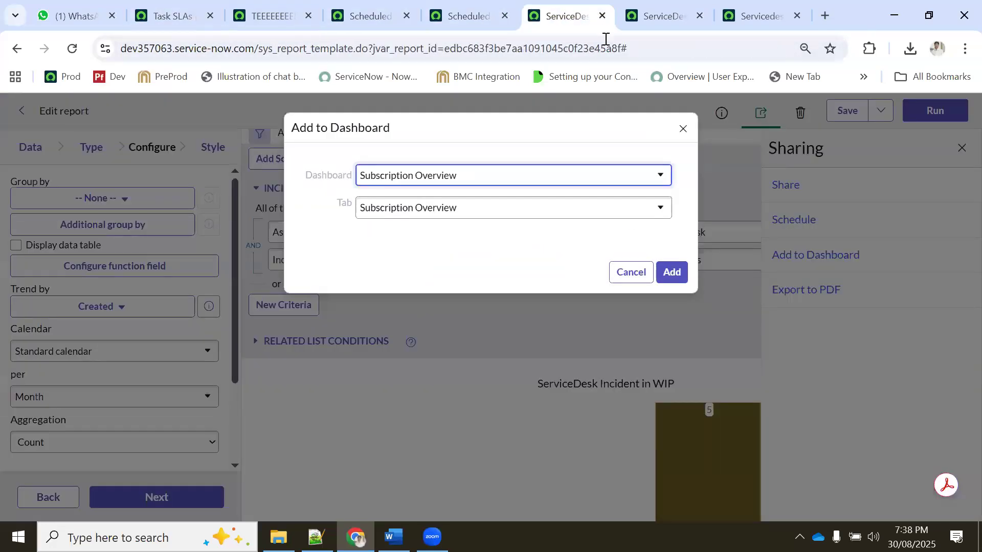
pyautogui.click(432, 180)
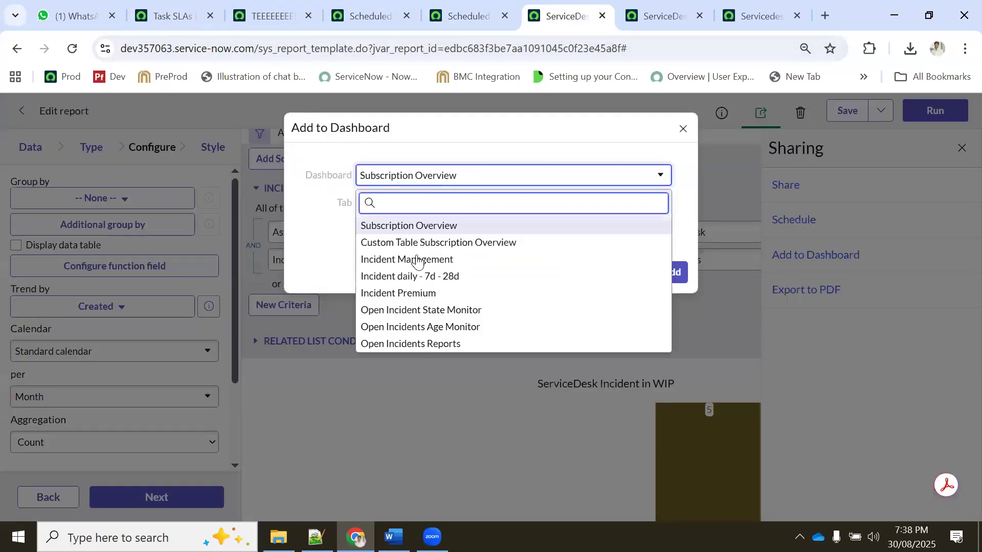
pyautogui.click(416, 346)
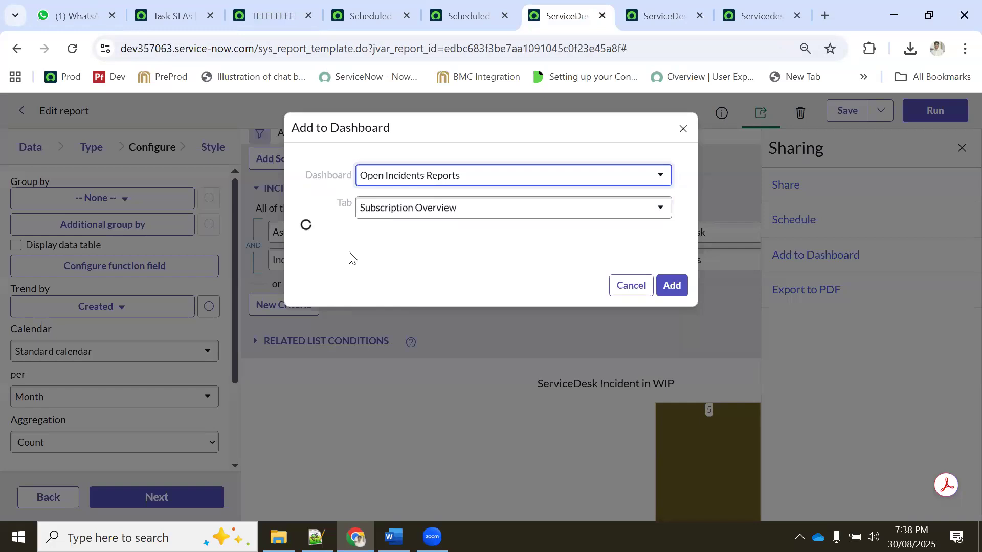
pyautogui.click(412, 205)
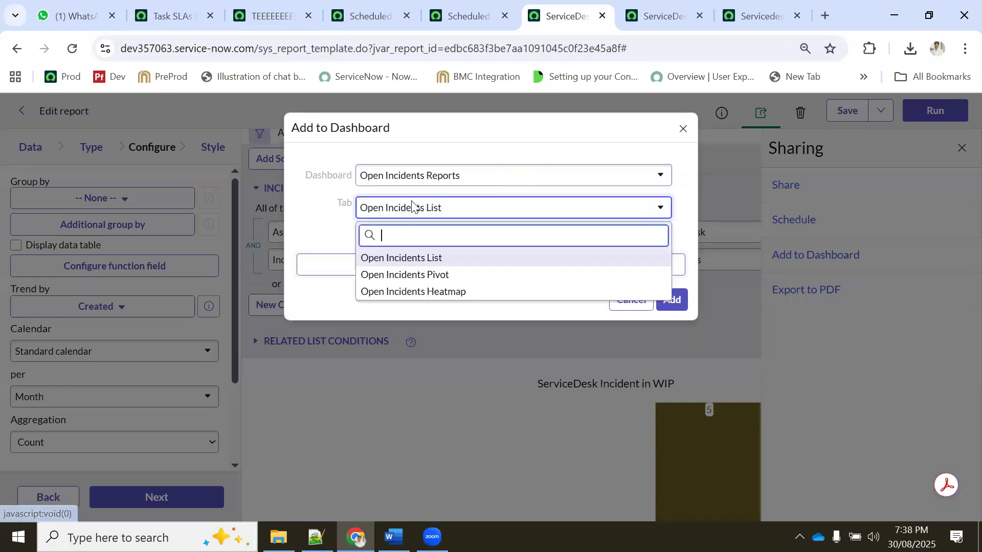
pyautogui.click(415, 260)
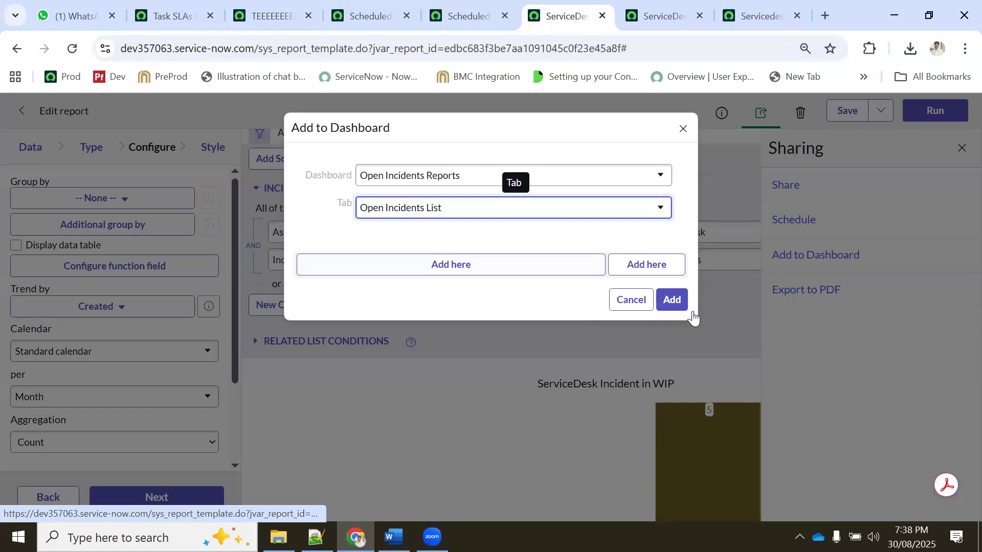
pyautogui.click(665, 304)
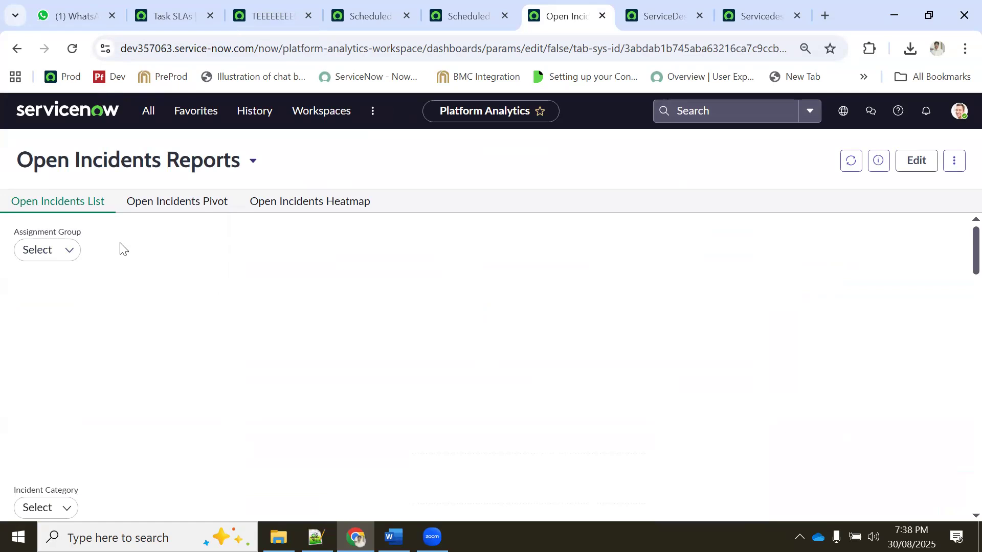
# Review the contents of the Open Incidents List tab and switch the dashboard to editing mode.
pyautogui.scroll(-12, 204, 259)
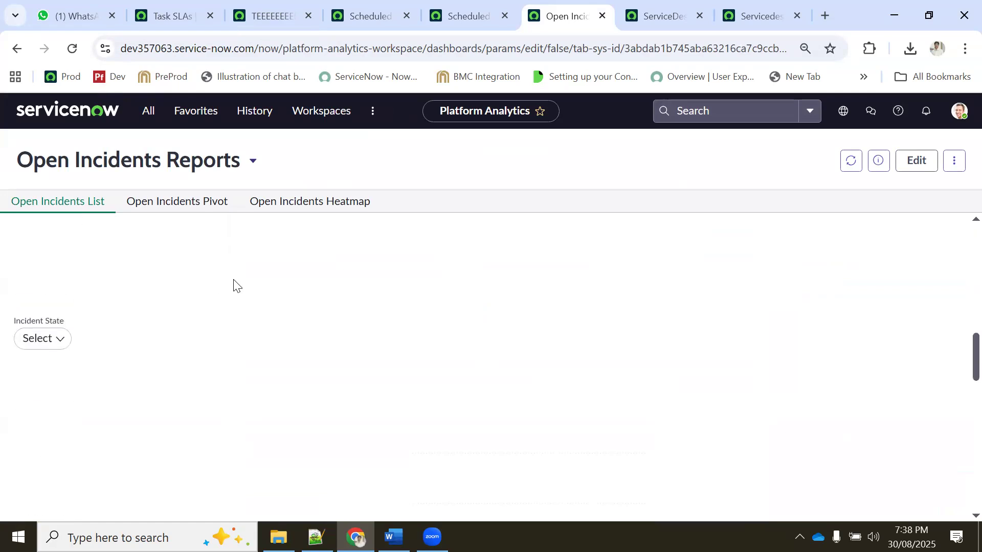
pyautogui.scroll(10, 235, 285)
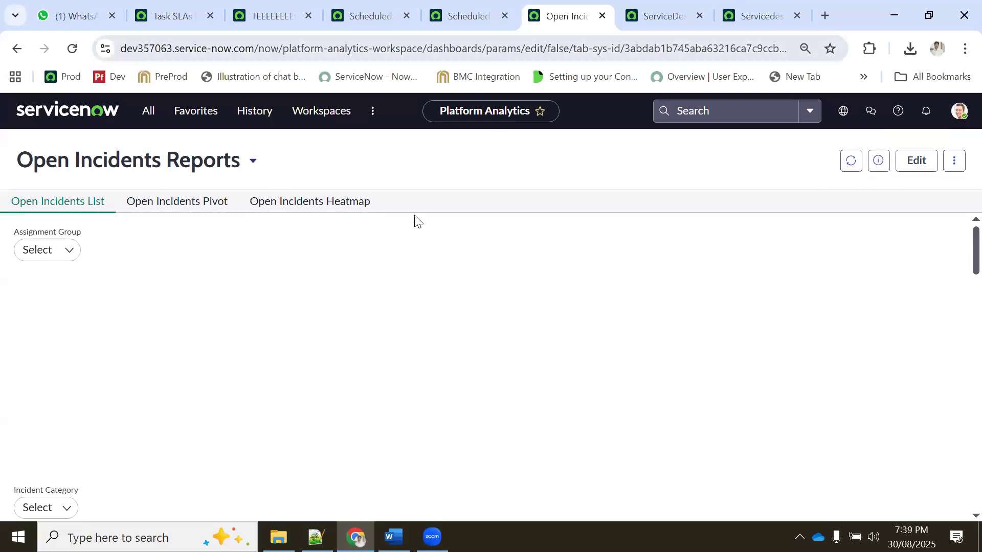
pyautogui.scroll(-10, 307, 342)
pyautogui.scroll(4, 284, 339)
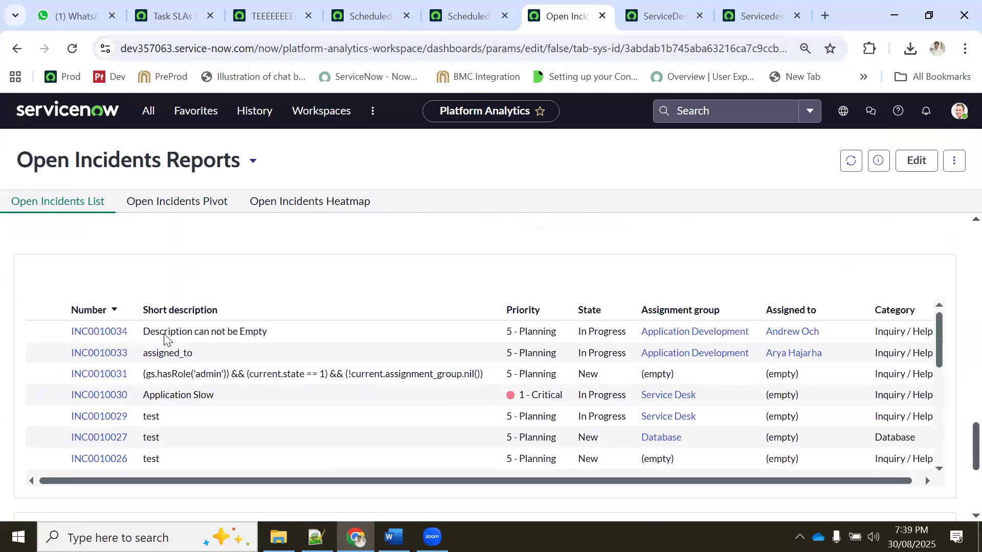
pyautogui.scroll(1, 899, 328)
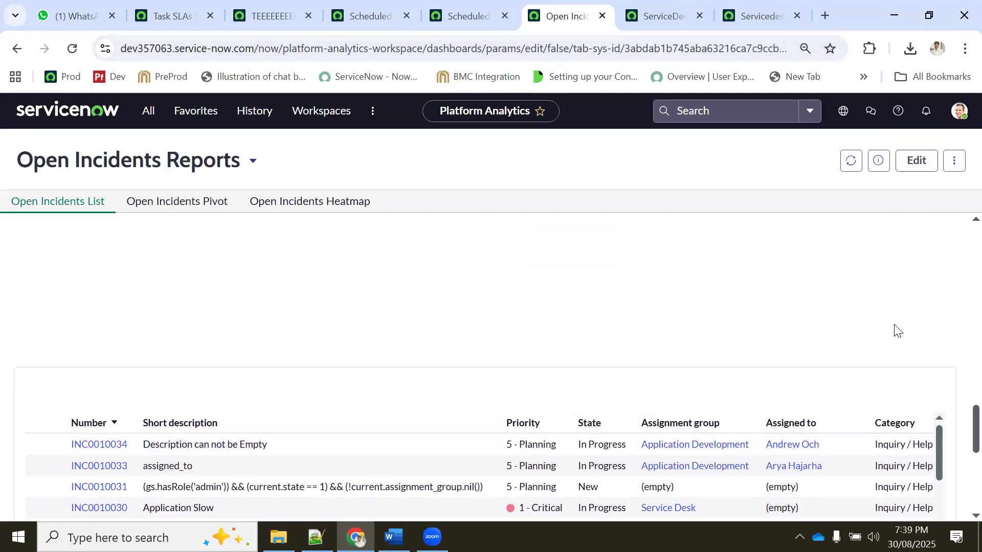
pyautogui.scroll(6, 175, 328)
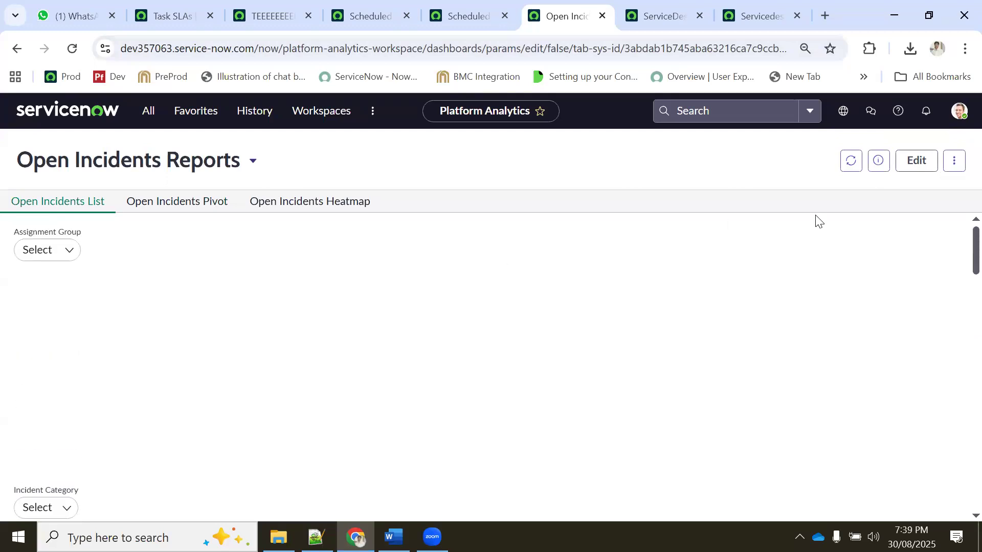
pyautogui.click(916, 161)
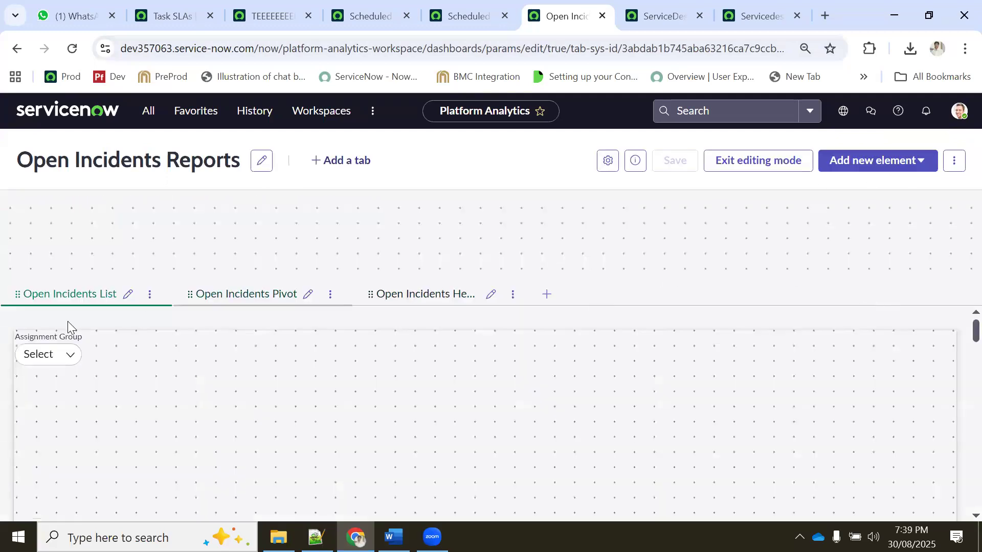
pyautogui.scroll(2, 206, 341)
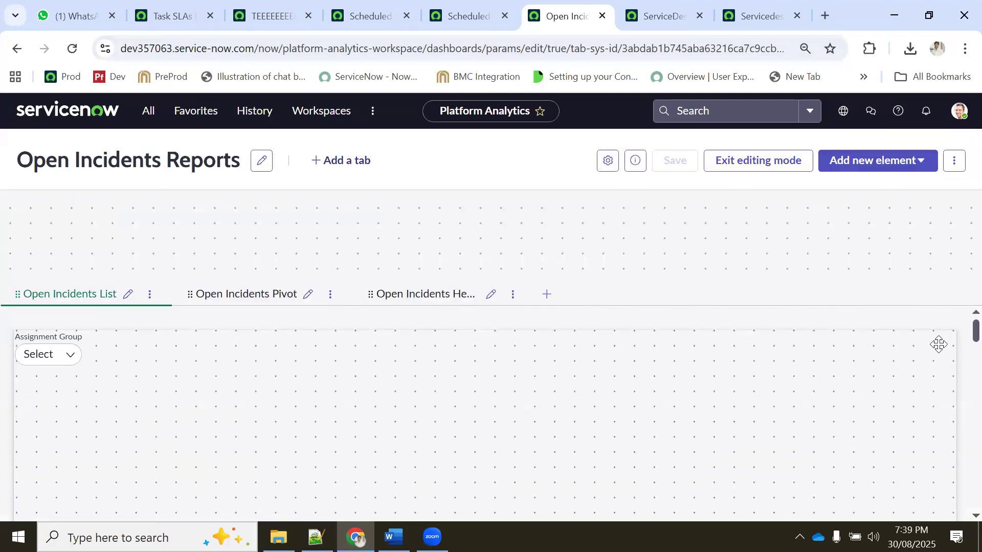
# Delete the Assignment Group filter from the Open Incidents List tab, with the browser zoom reduced to 75%.
pyautogui.click(64, 354)
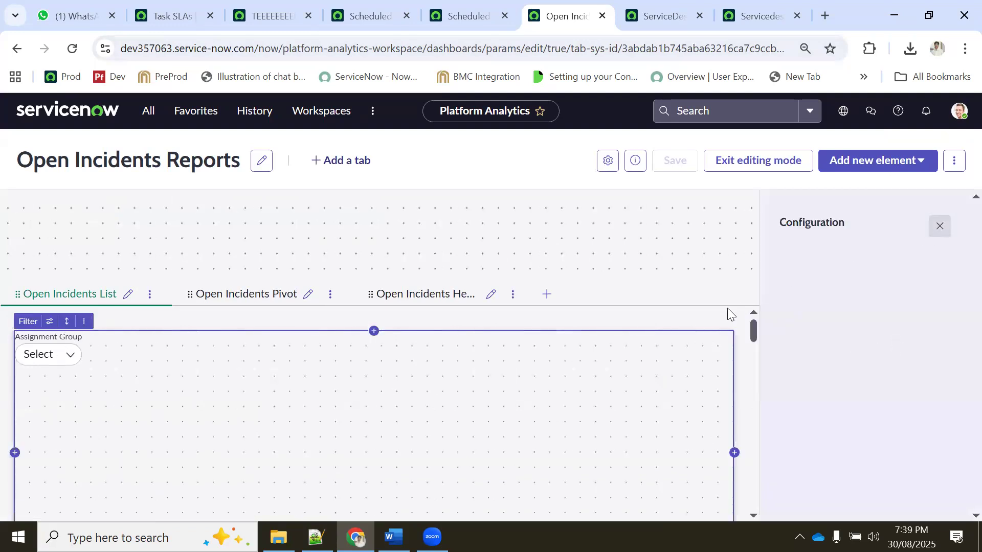
pyautogui.rightClick(708, 342)
pyautogui.click(484, 330)
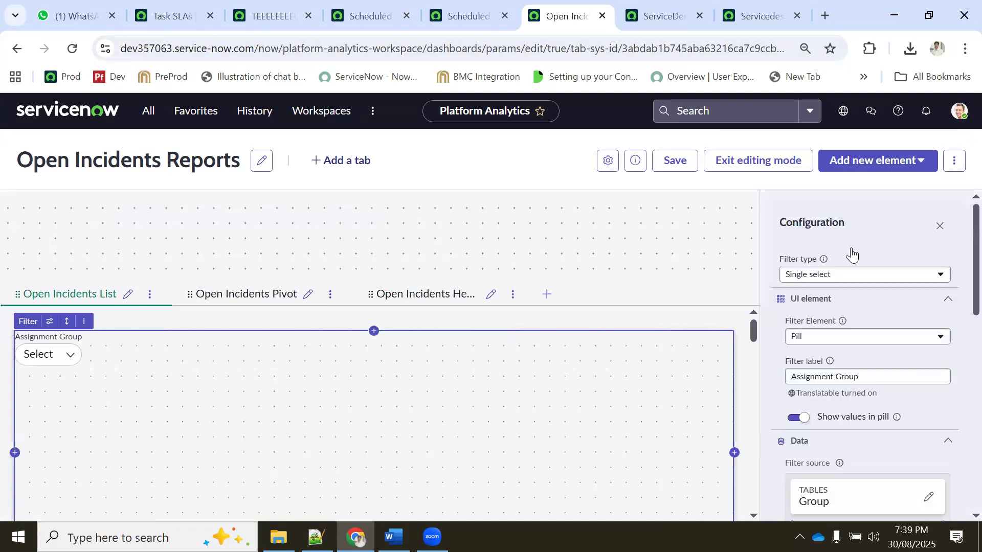
pyautogui.hotkey('ctrl', '-')
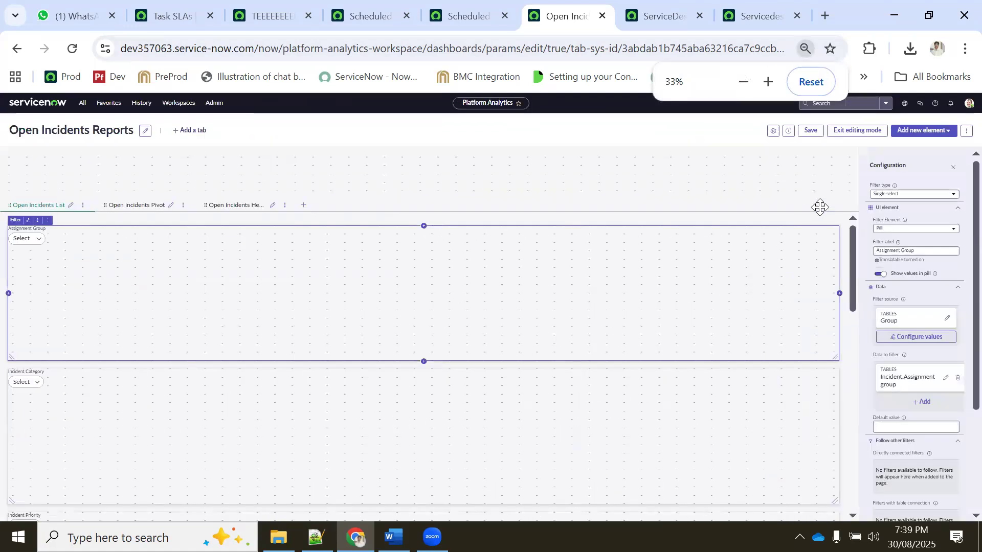
pyautogui.rightClick(858, 183)
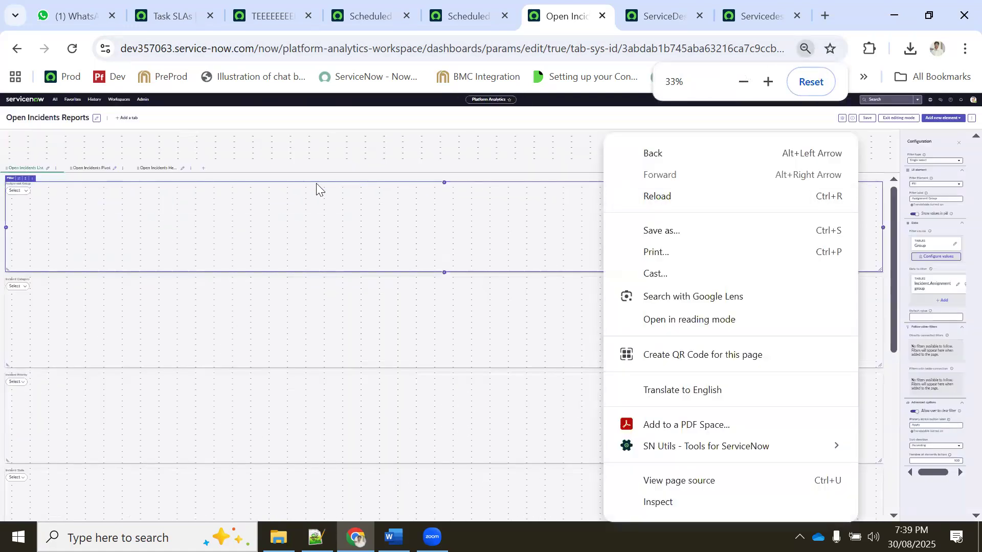
pyautogui.click(56, 190)
pyautogui.click(524, 198)
pyautogui.click(31, 179)
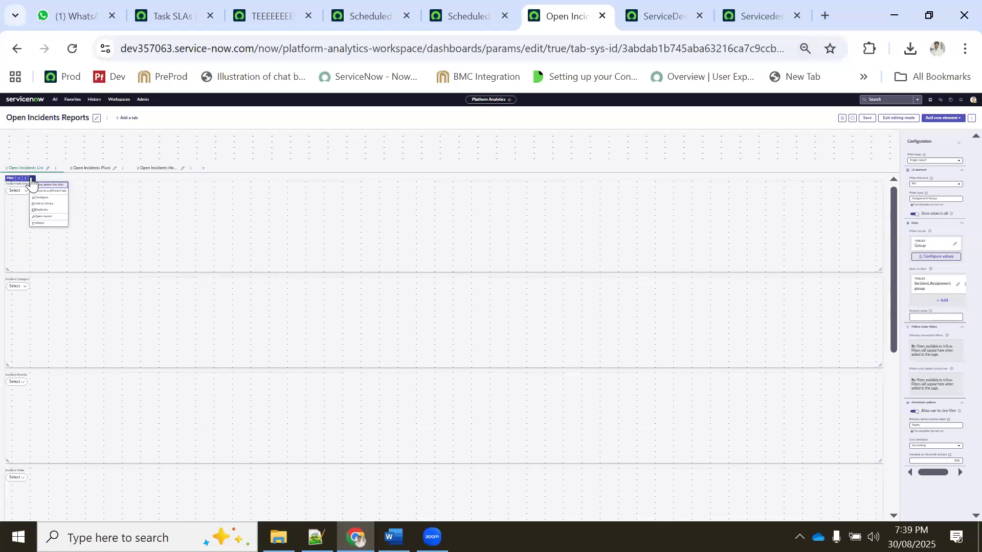
pyautogui.hotkey('ctrl', '+')
pyautogui.hotkey('ctrl', '+')
pyautogui.hotkey('ctrl', '+')
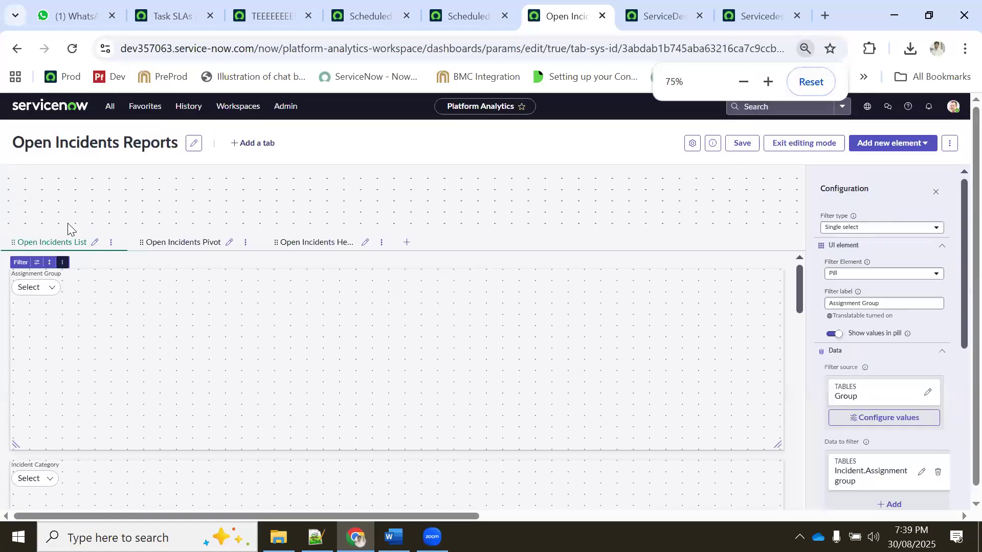
pyautogui.click(70, 283)
pyautogui.click(90, 383)
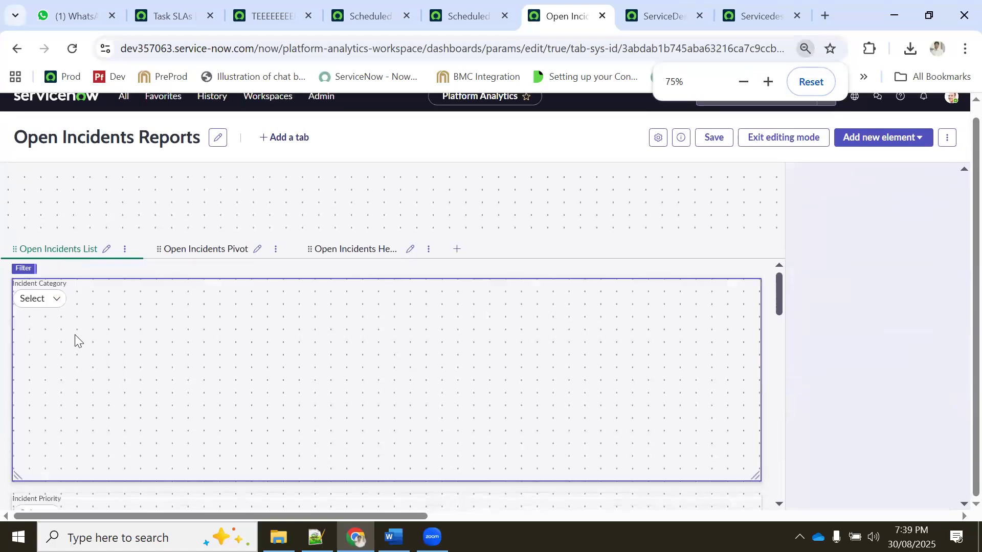
# Delete the Incident Category filter from the Open Incidents List tab.
pyautogui.click(75, 335)
pyautogui.scroll(-3, 607, 305)
pyautogui.scroll(3, 188, 335)
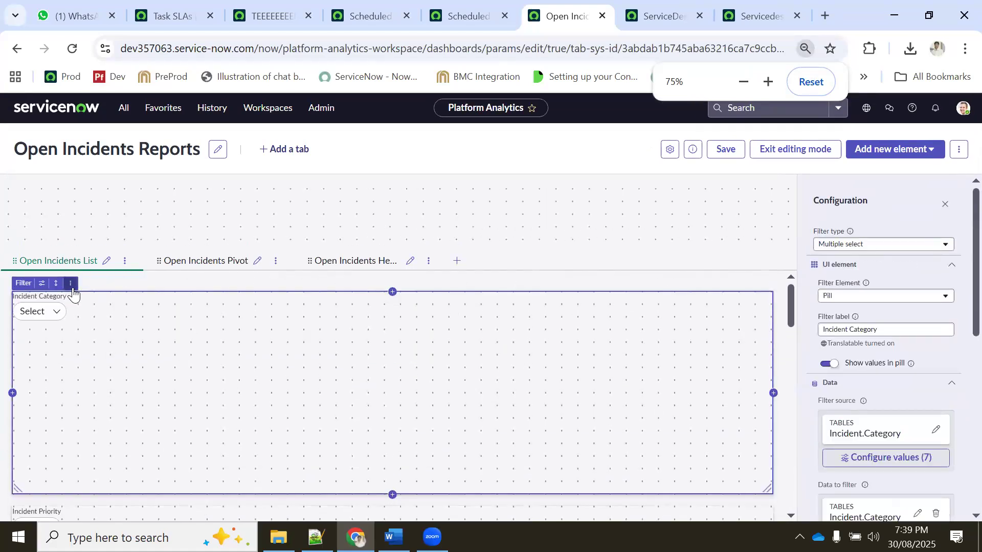
pyautogui.click(70, 283)
pyautogui.press('Down')
pyautogui.press('Down')
pyautogui.press('Down')
pyautogui.press('Down')
pyautogui.press('Down')
pyautogui.press('Down')
pyautogui.press('Return')
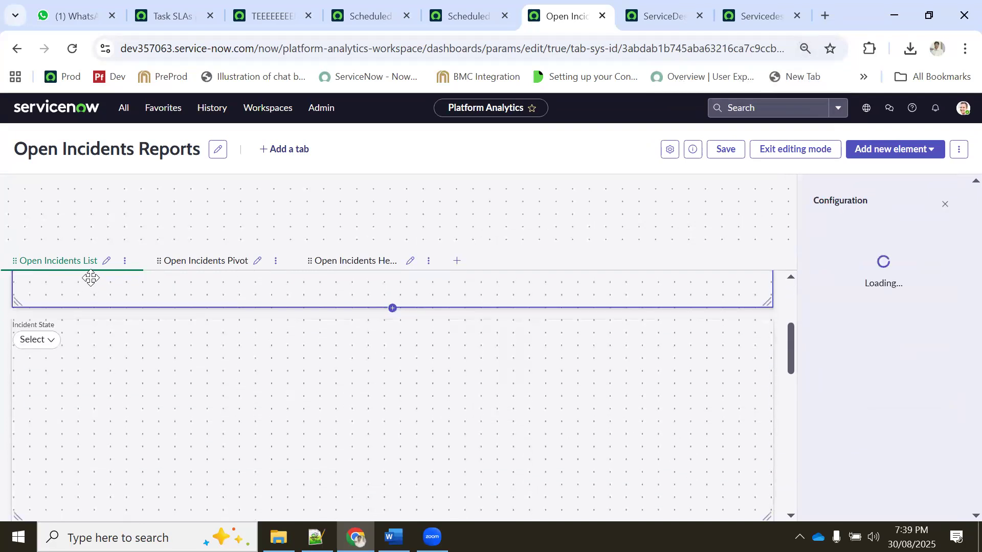
# Delete the Incident Priority and Incident State filters from the Open Incidents List tab.
pyautogui.click(74, 294)
pyautogui.click(71, 283)
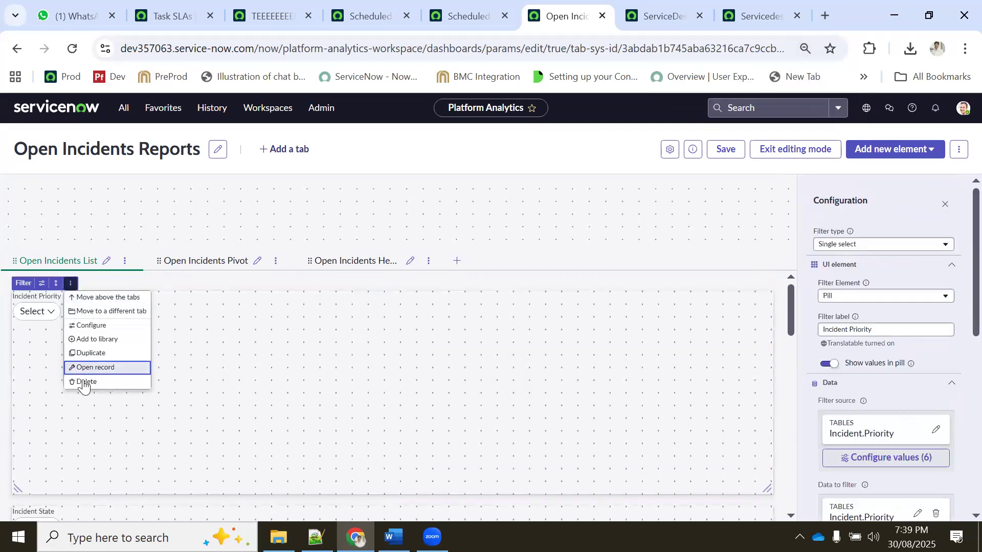
pyautogui.click(86, 382)
pyautogui.click(76, 324)
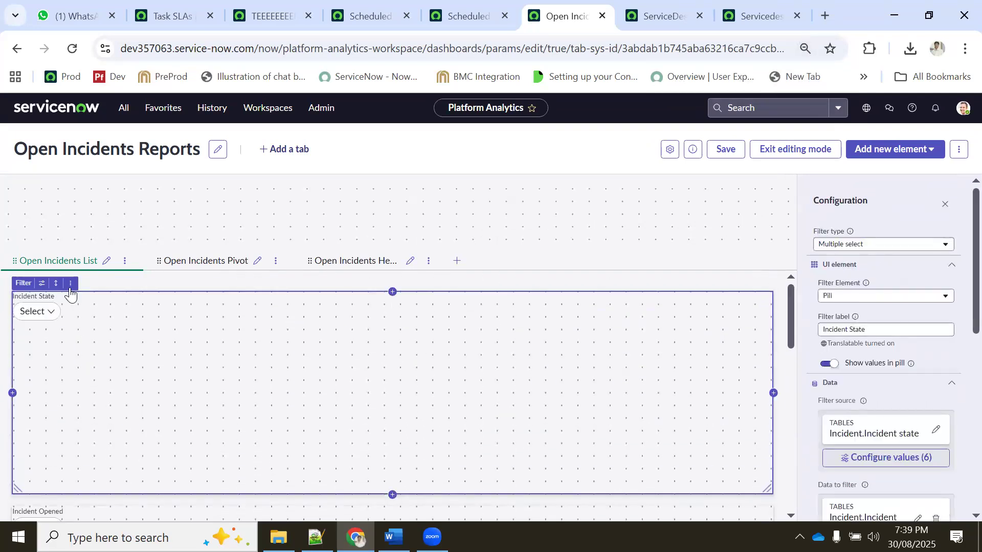
pyautogui.click(70, 283)
pyautogui.press('Return')
# Delete the Incident Opened date filter above the incident list.
pyautogui.click(83, 322)
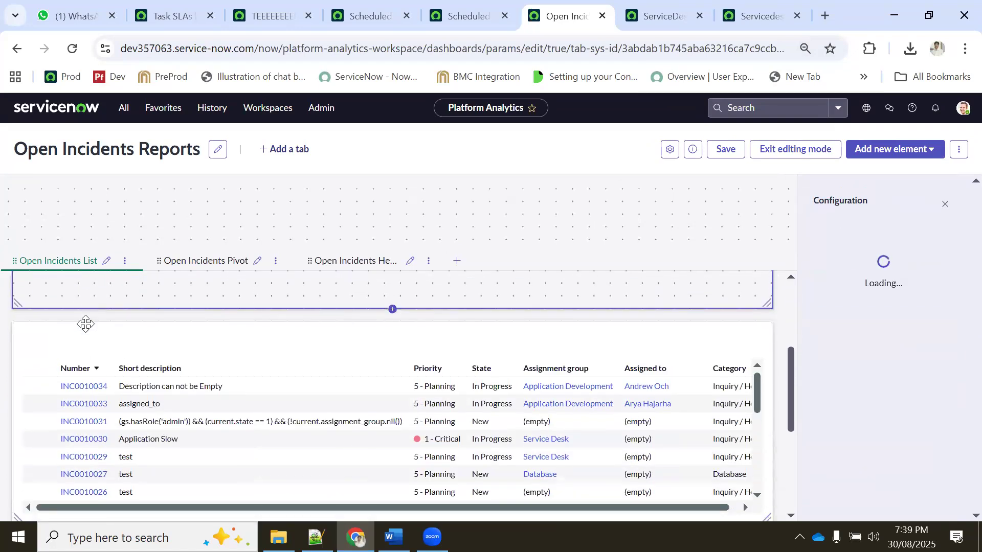
pyautogui.click(71, 284)
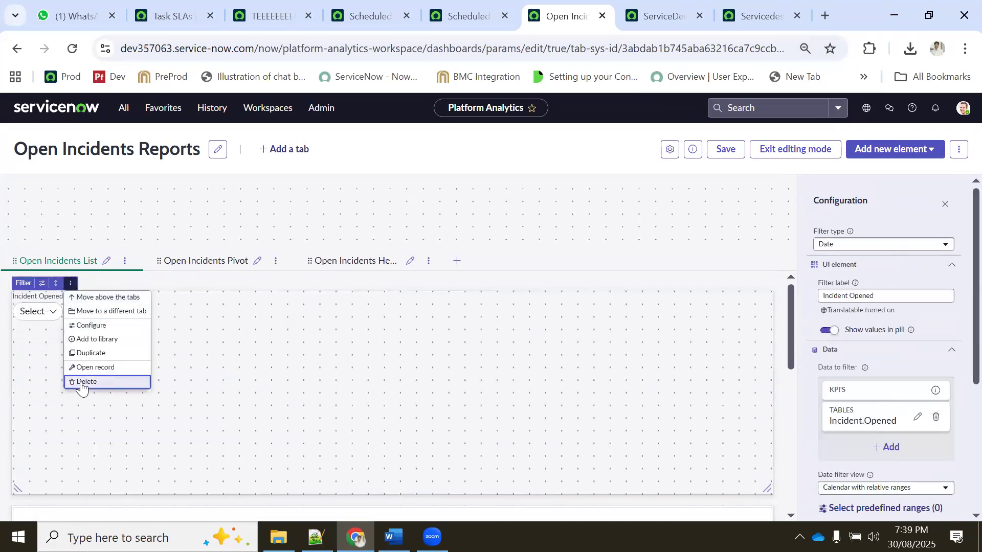
pyautogui.click(81, 381)
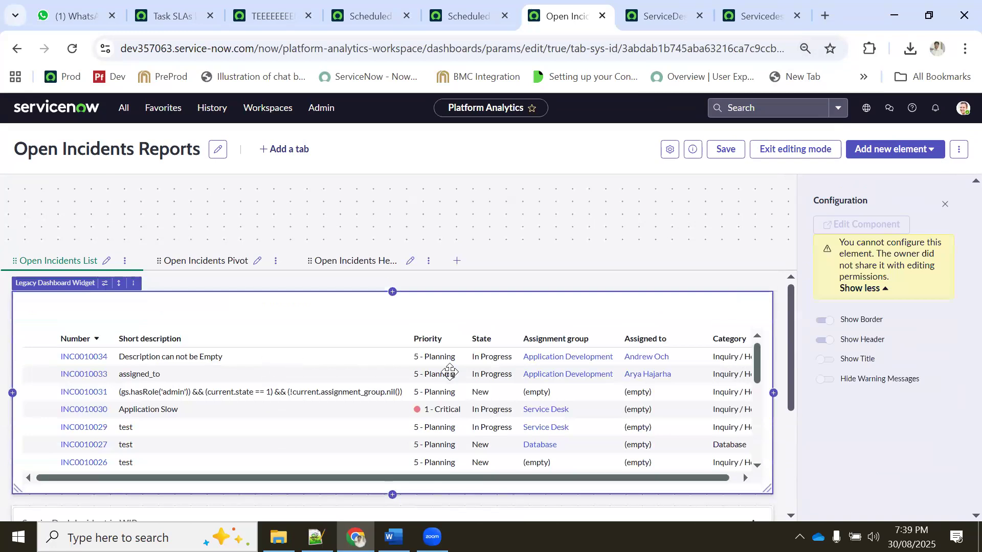
pyautogui.scroll(-5, 350, 375)
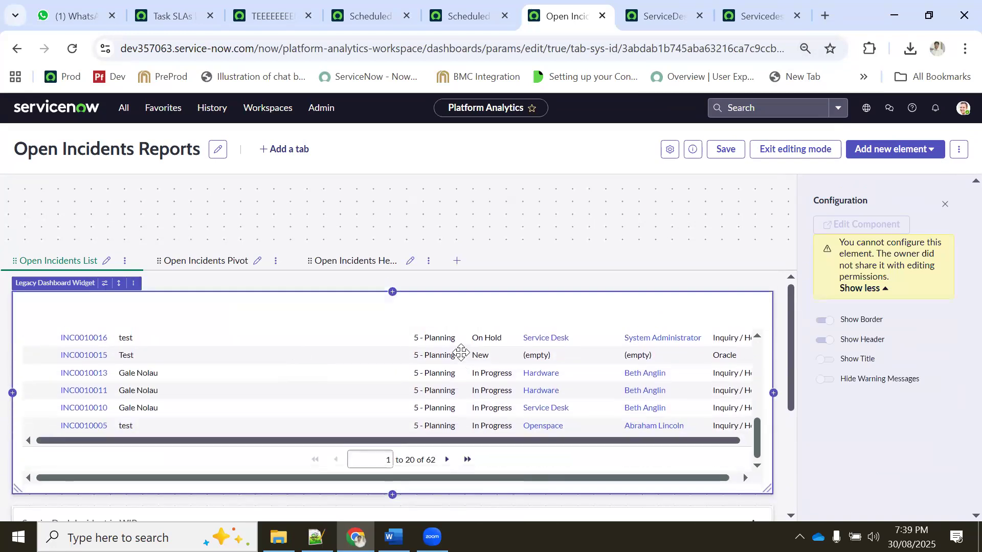
pyautogui.click(263, 14)
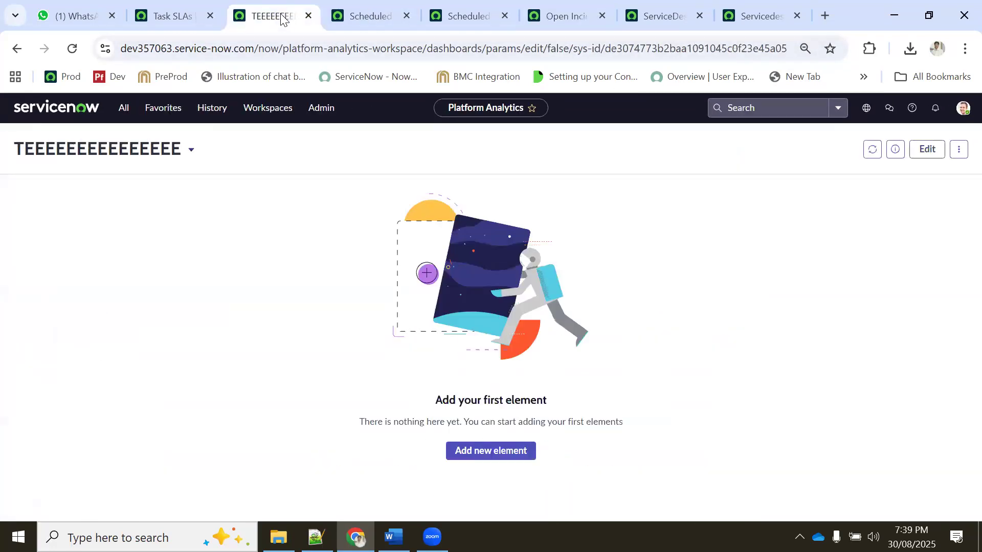
pyautogui.click(185, 13)
pyautogui.click(348, 7)
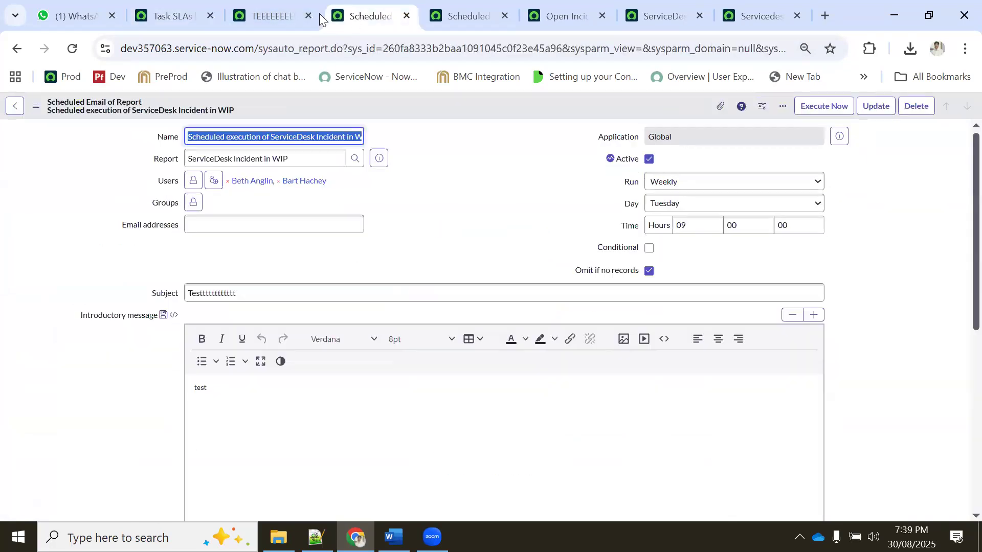
pyautogui.click(274, 7)
pyautogui.click(559, 15)
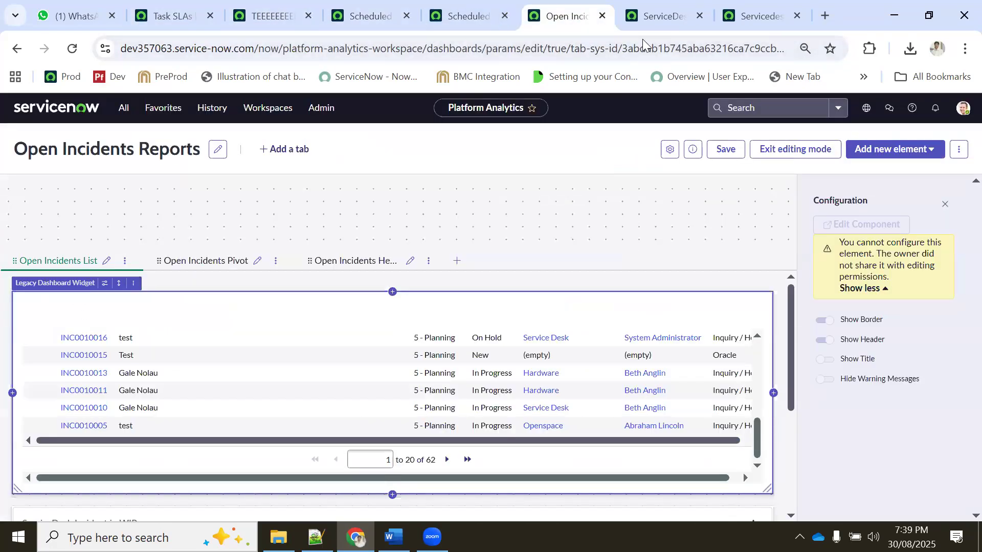
# Save the ServiceDesk Incident in WIP report.
pyautogui.click(653, 19)
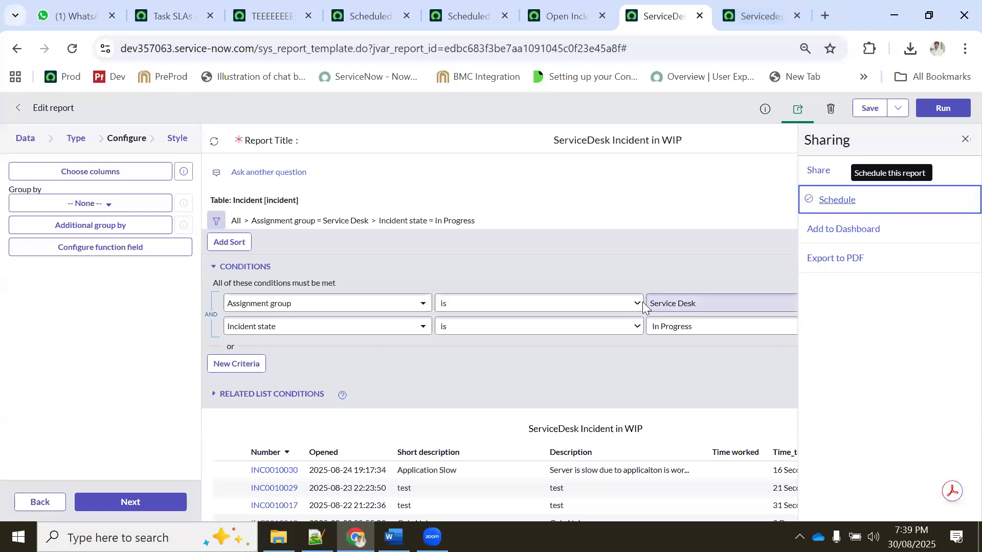
pyautogui.scroll(-3, 446, 332)
pyautogui.click(870, 108)
# Review the Open Incidents Reports dashboard's list tab with its gauge, as well as its pivot and heatmap tabs.
pyautogui.click(380, 8)
pyautogui.click(508, 16)
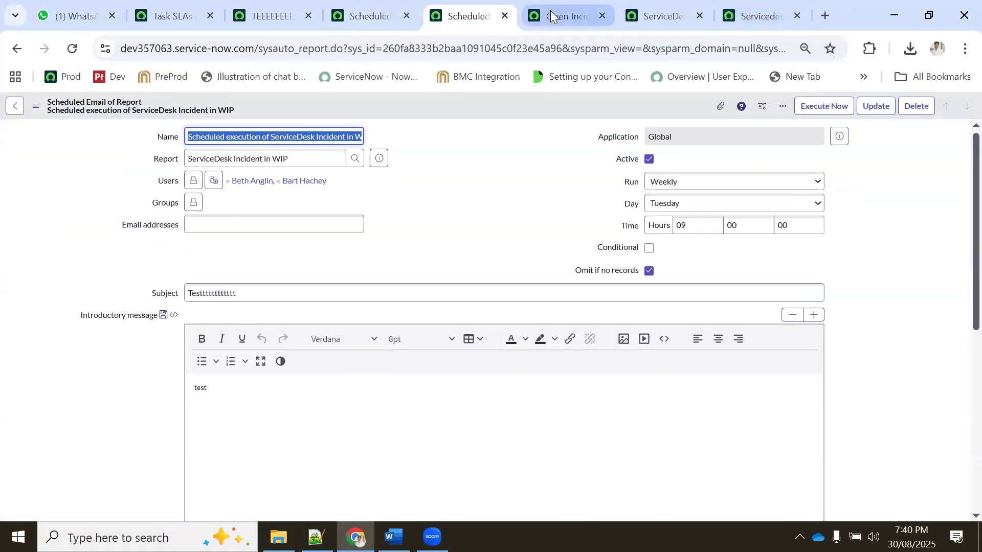
pyautogui.click(549, 13)
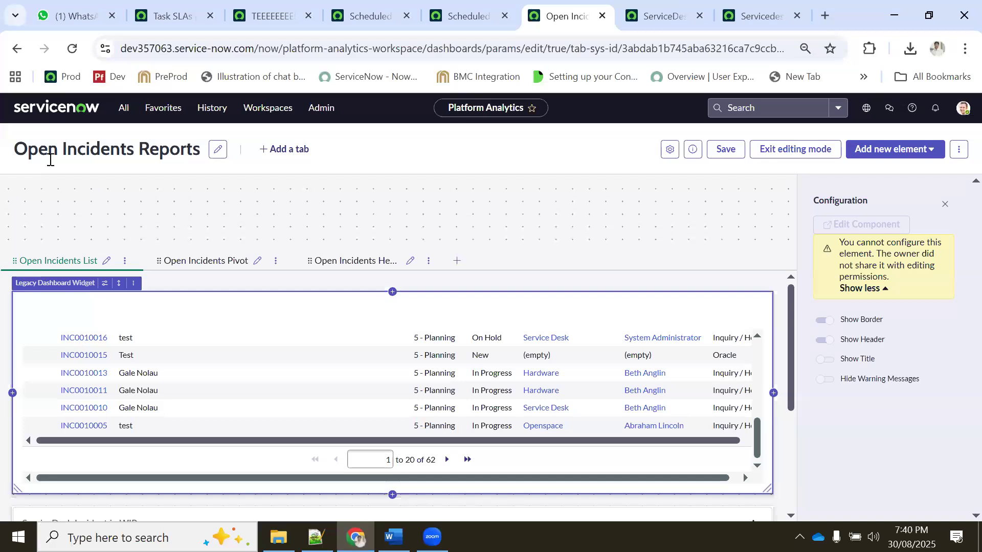
pyautogui.scroll(-3, 200, 324)
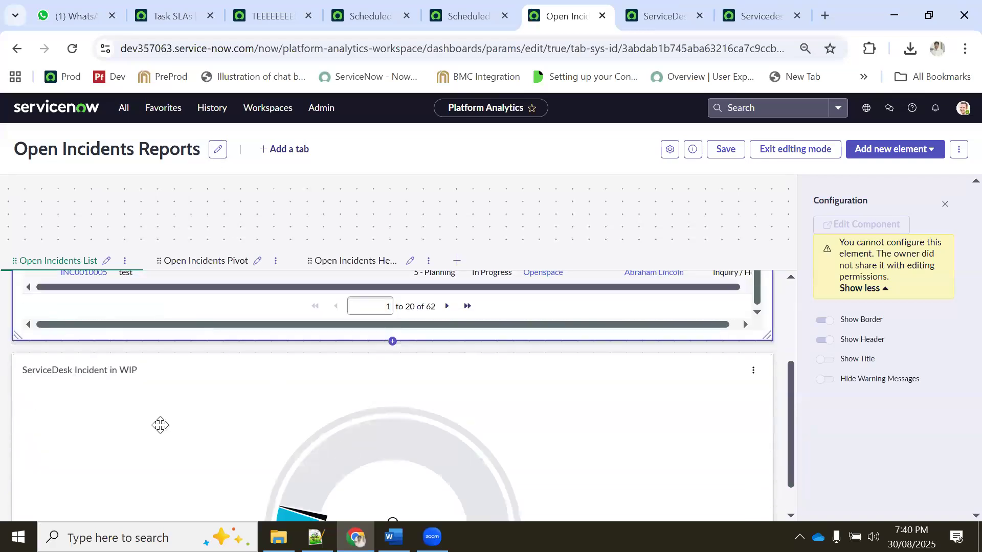
pyautogui.scroll(-1, 575, 417)
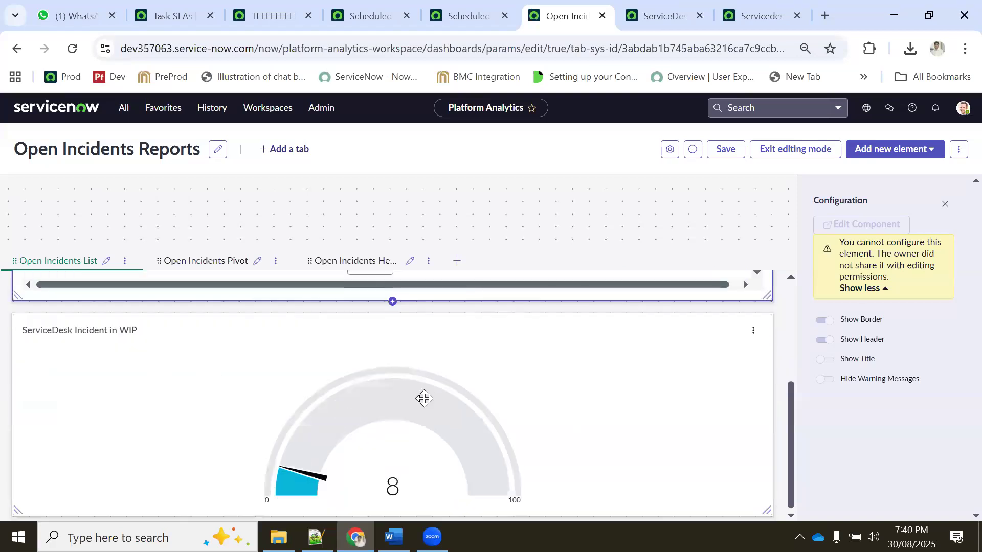
pyautogui.scroll(4, 222, 348)
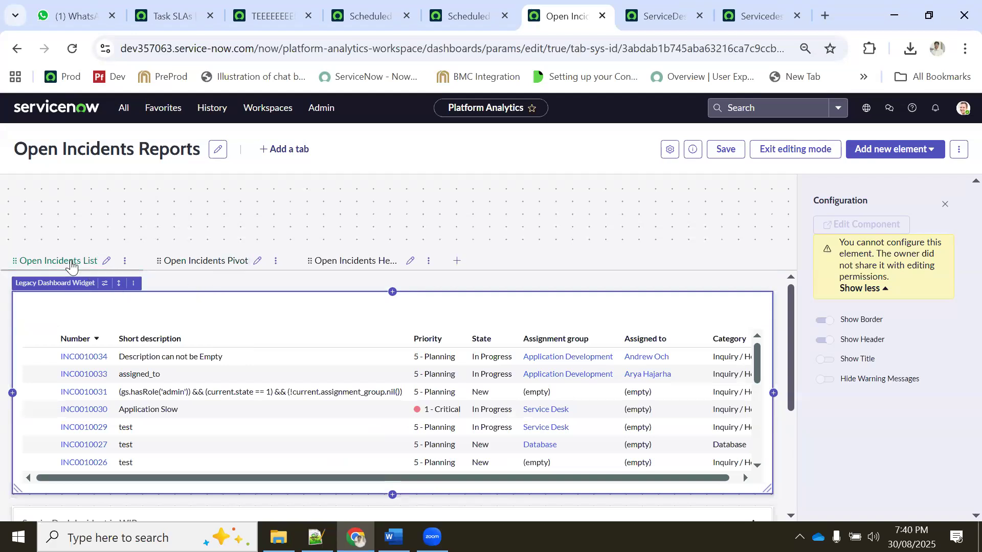
pyautogui.click(229, 266)
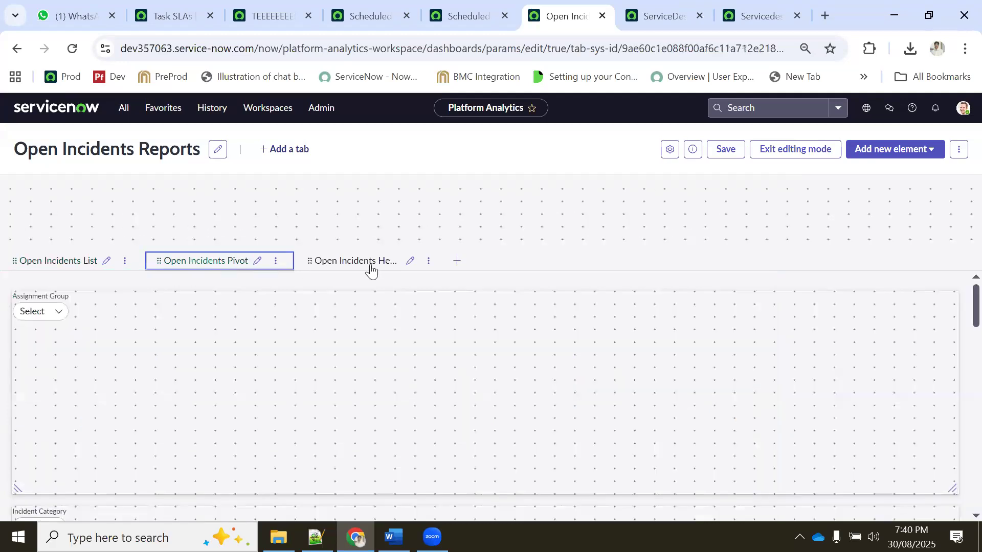
pyautogui.click(361, 266)
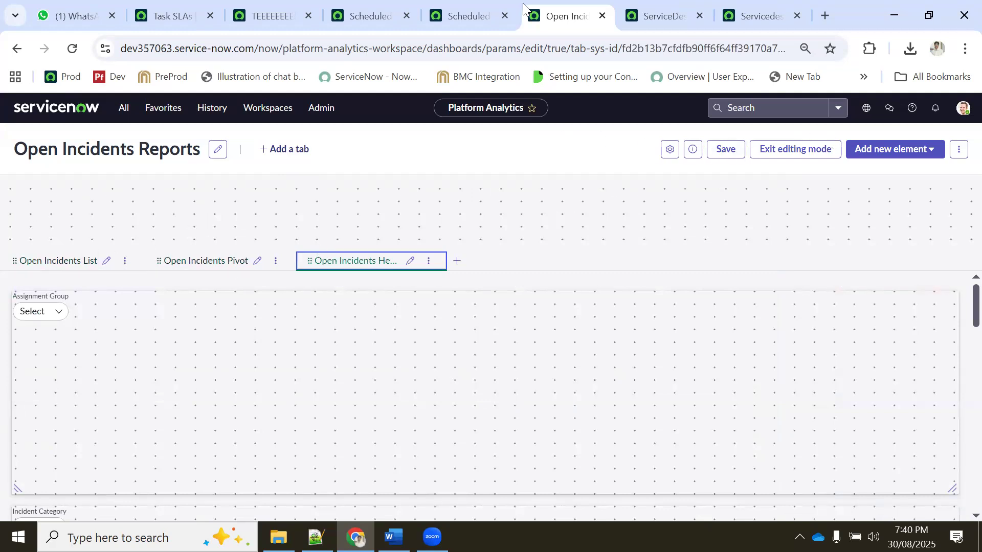
# Change the ServiceDesk Incident in WIP report's type from list to donut and proceed to its configuration.
pyautogui.click(480, 16)
pyautogui.click(646, 15)
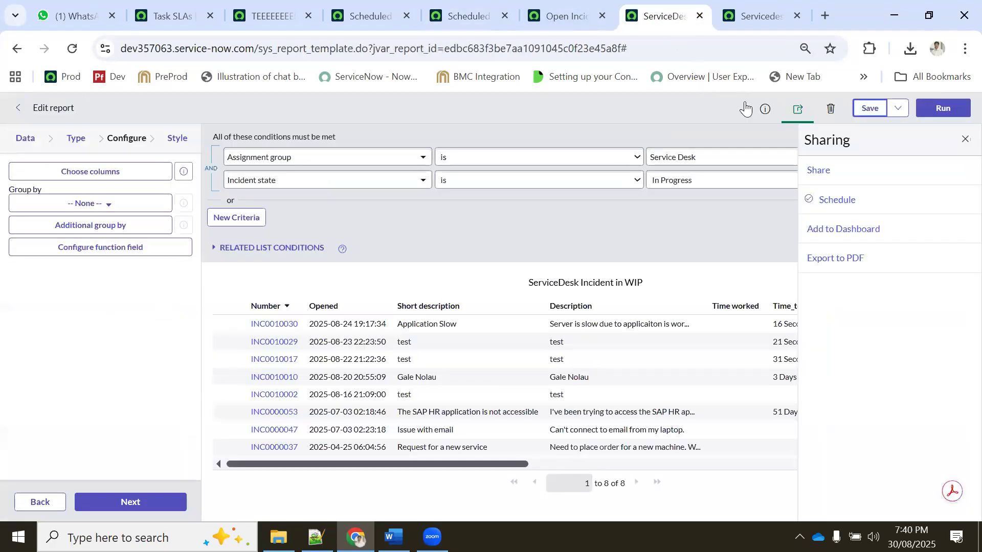
pyautogui.click(964, 144)
pyautogui.click(76, 143)
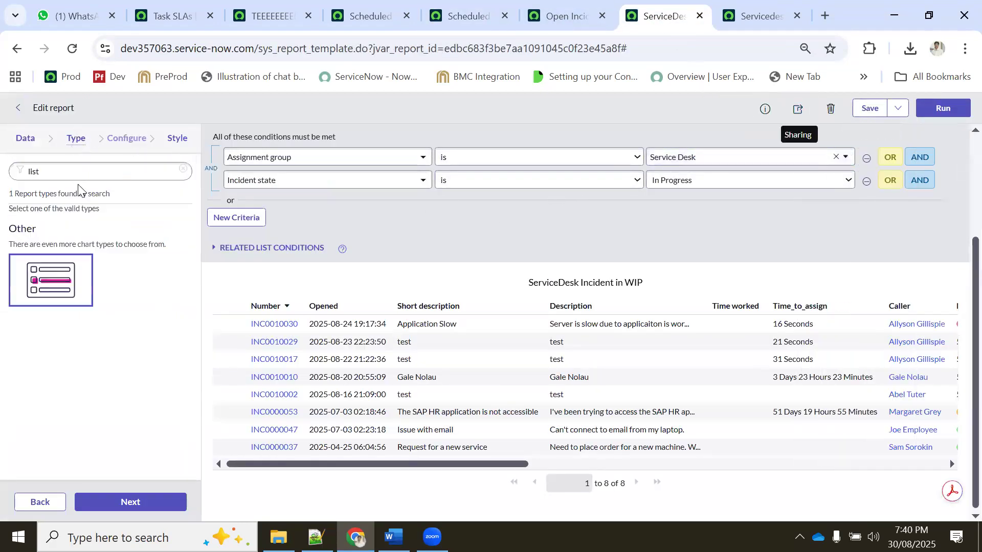
pyautogui.doubleClick(66, 174)
pyautogui.write('do')
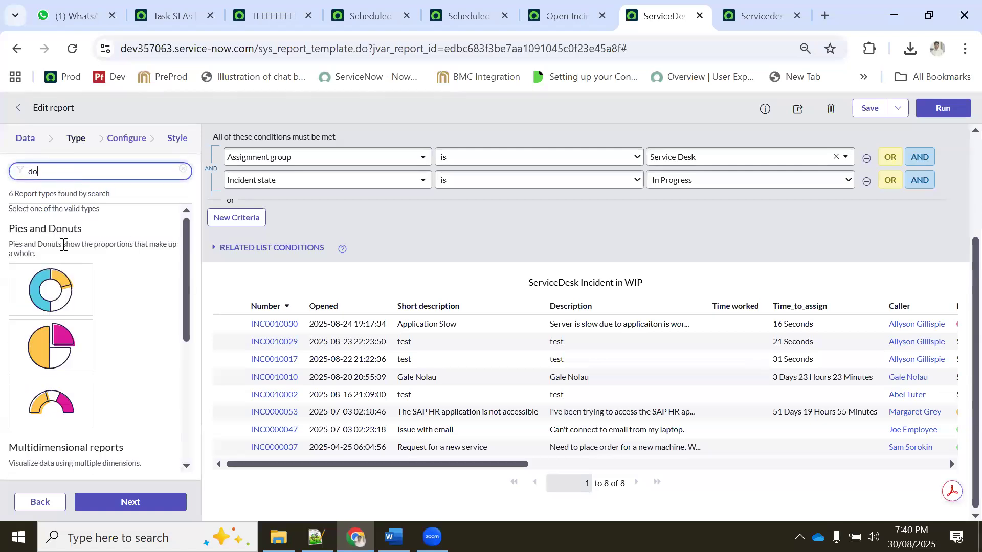
pyautogui.click(47, 297)
pyautogui.click(131, 501)
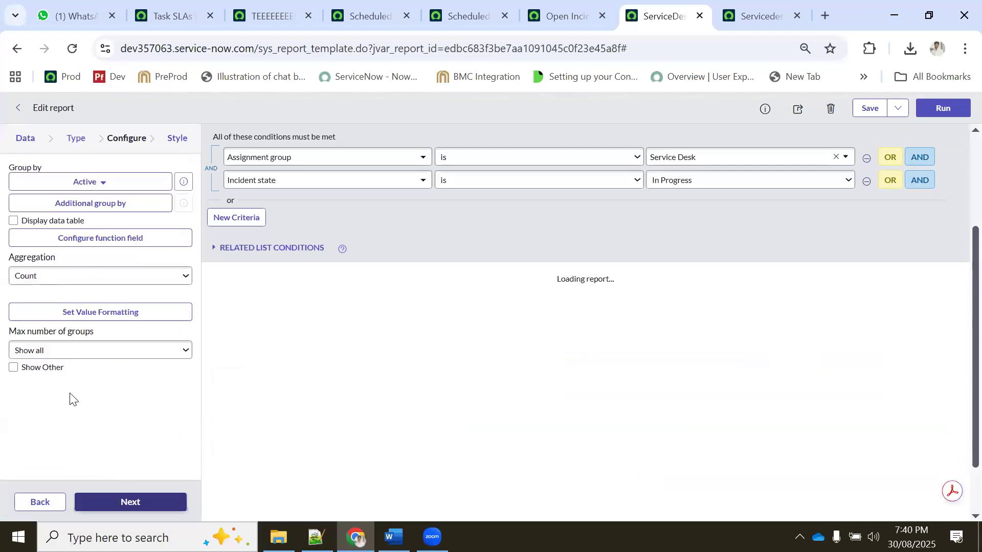
pyautogui.scroll(-1, 841, 157)
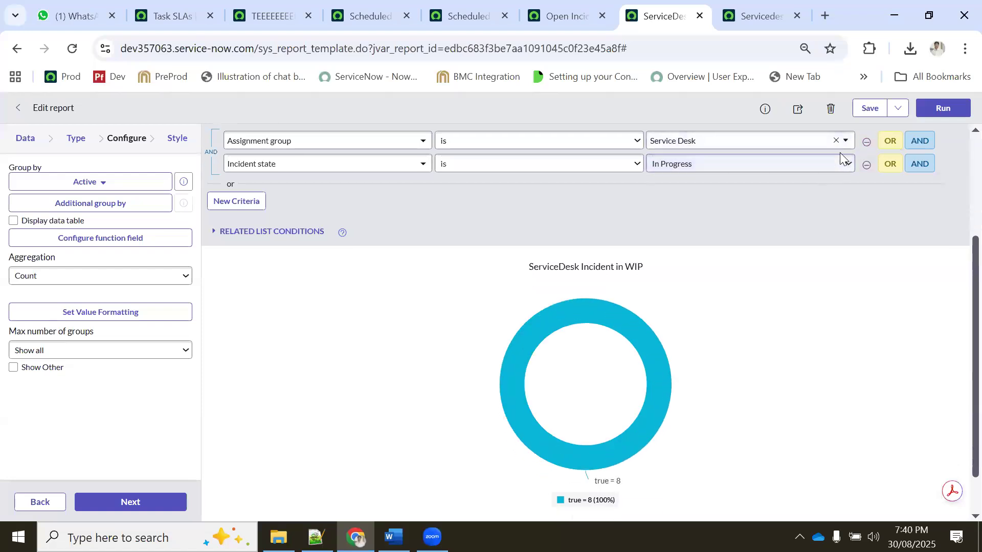
# Retitle the donut report "ServiceDesk Incident in D" and save it.
pyautogui.scroll(3, 859, 143)
pyautogui.doubleClick(667, 139)
pyautogui.write('Desk Incident in D')
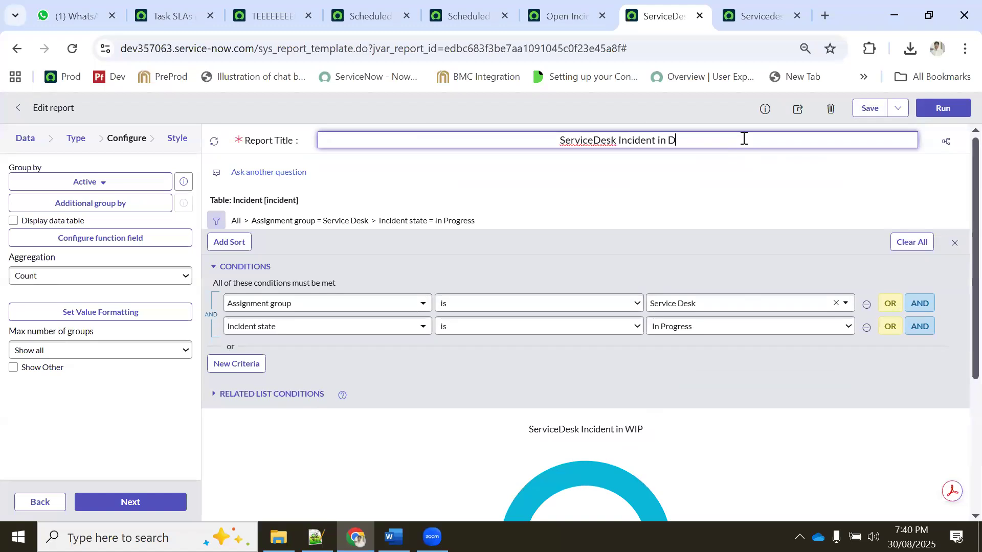
pyautogui.click(873, 108)
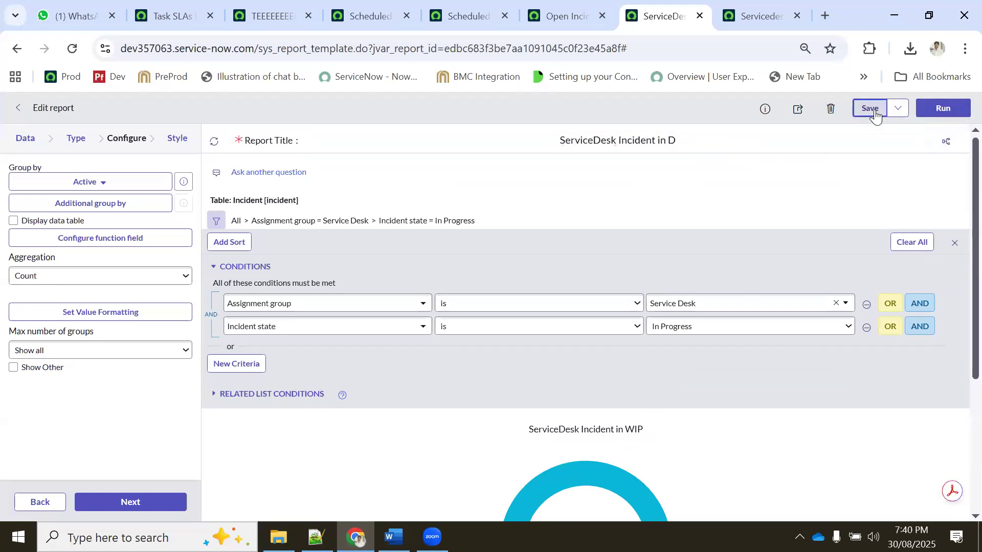
# Start adding the ServiceDesk Incident in D report to a dashboard and bring up the available dashboards.
pyautogui.click(798, 108)
pyautogui.click(843, 228)
pyautogui.click(453, 162)
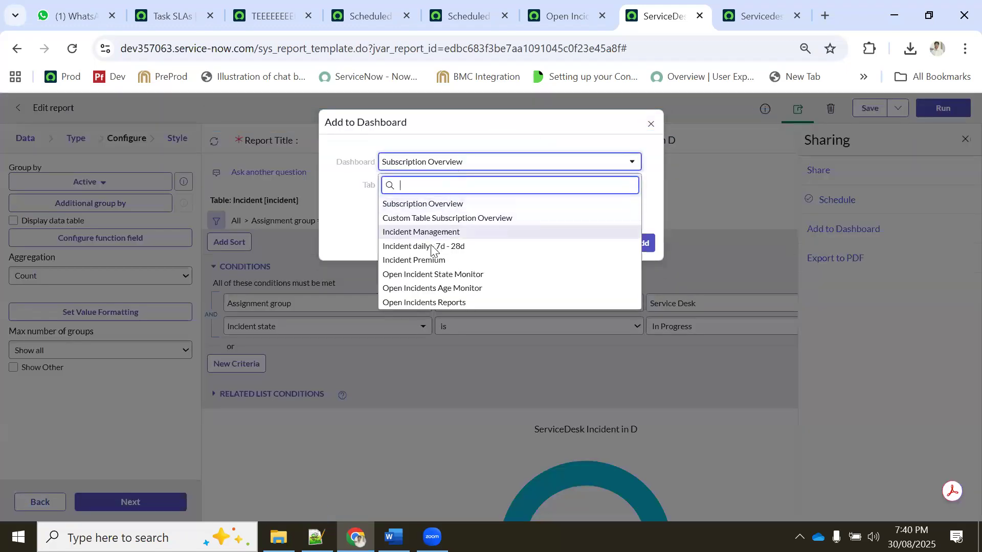
# Close the browser tabs holding the TEEEEEEEEEEEEEEE dashboard and the two Scheduled Email of Report records.
pyautogui.click(465, 16)
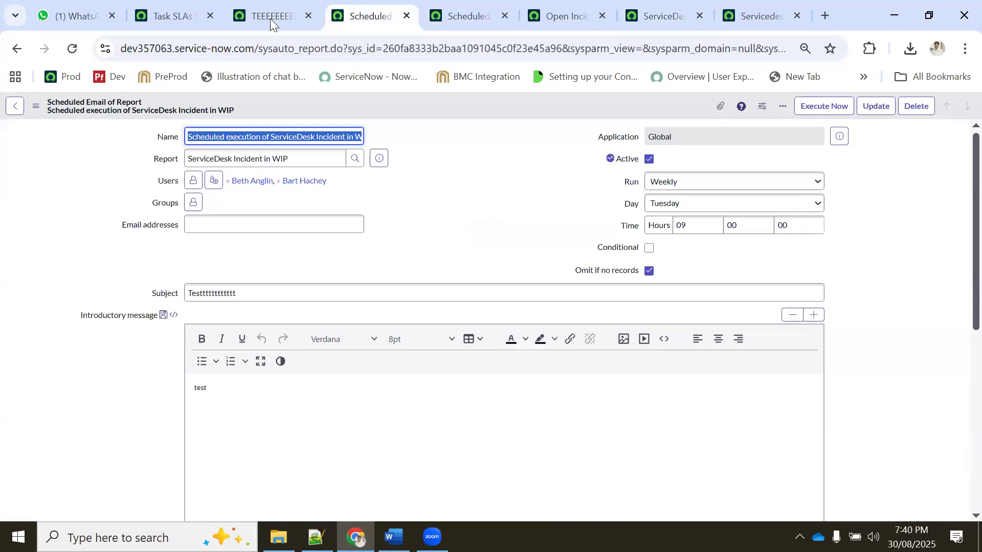
pyautogui.click(289, 15)
pyautogui.click(308, 16)
pyautogui.click(308, 15)
pyautogui.click(308, 15)
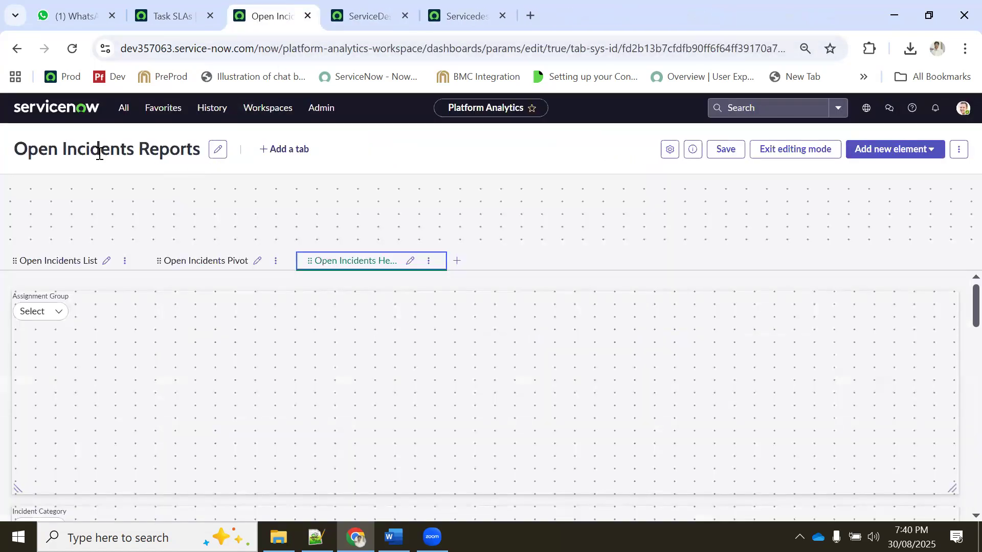
# Add the ServiceDesk Incident in D report to the Open Incidents List tab of the Open Incidents Reports dashboard.
pyautogui.click(567, 16)
pyautogui.click(445, 161)
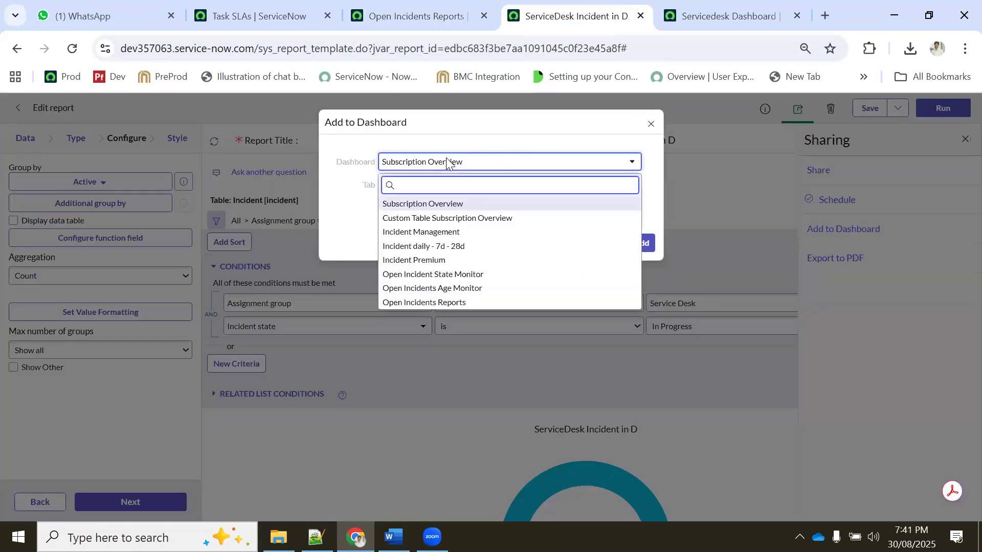
pyautogui.write('ope')
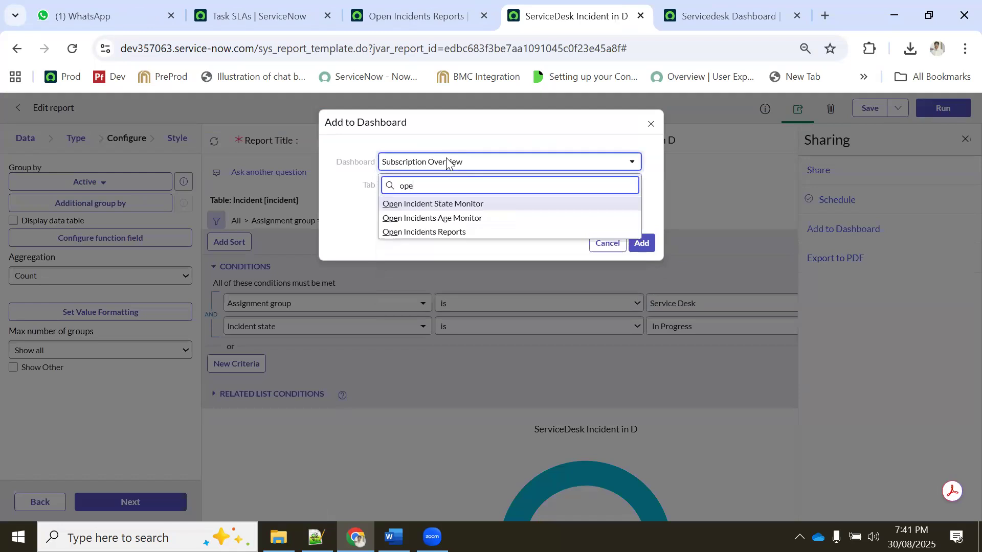
pyautogui.click(438, 232)
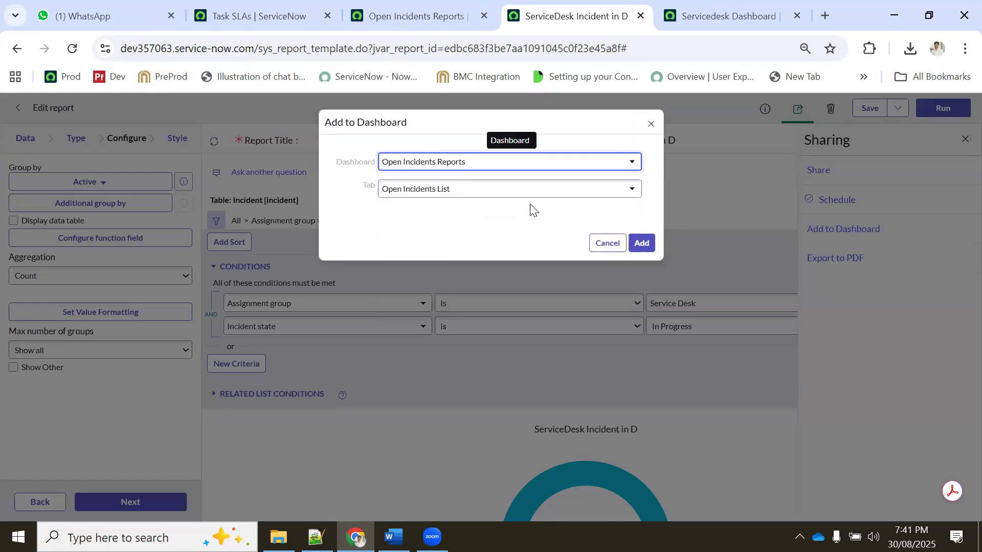
pyautogui.click(426, 188)
pyautogui.click(427, 189)
pyautogui.click(427, 189)
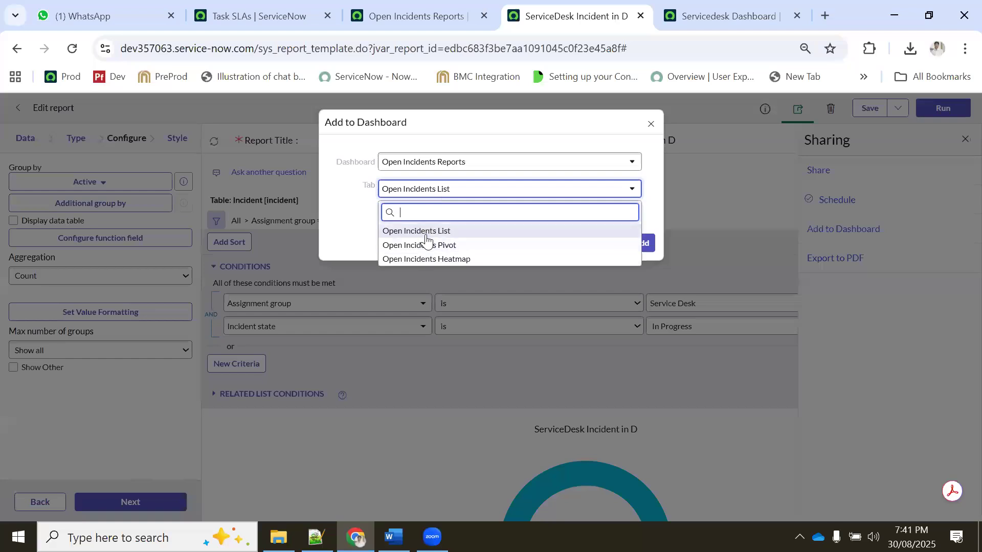
pyautogui.click(426, 231)
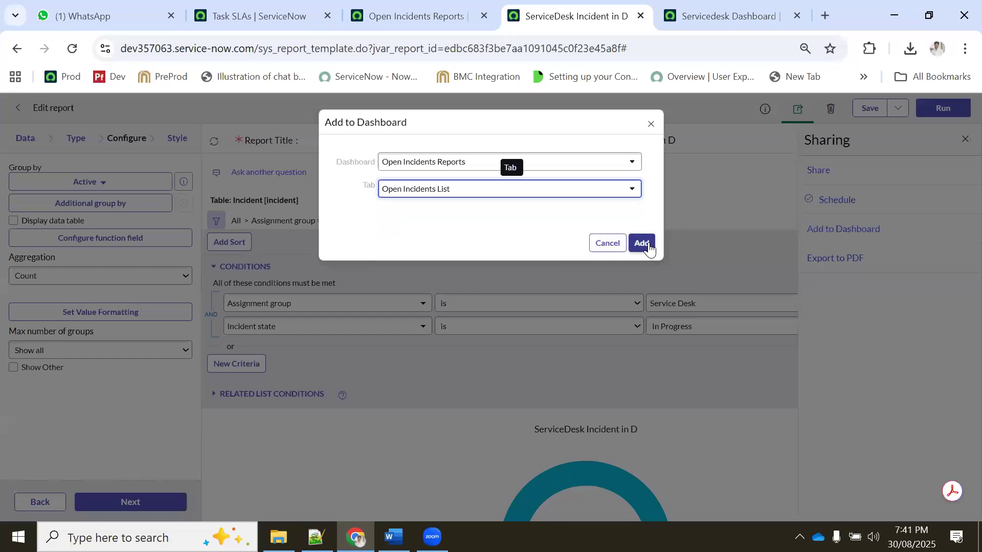
pyautogui.click(647, 242)
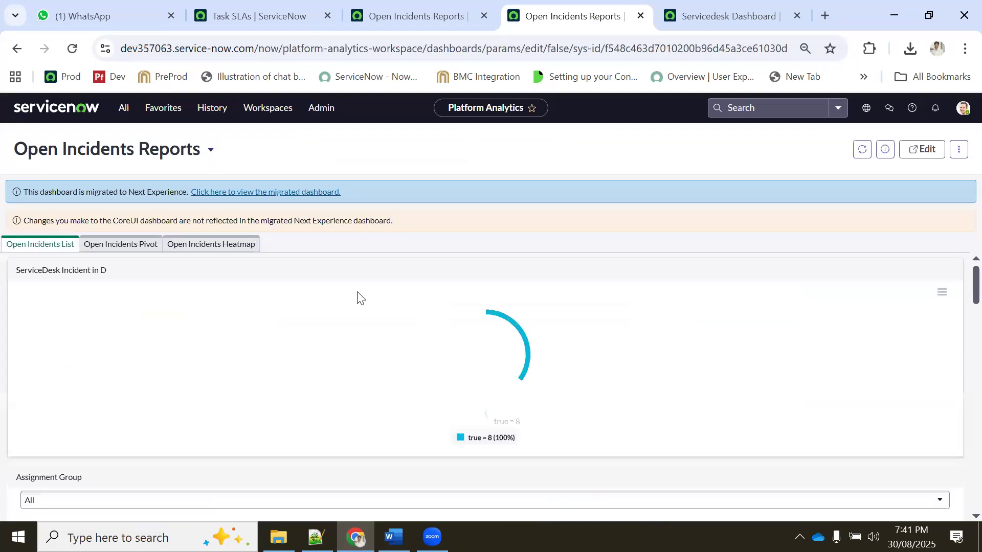
# Open the Open Incidents Reports dashboard for editing and show its configuration options.
pyautogui.scroll(-6, 361, 297)
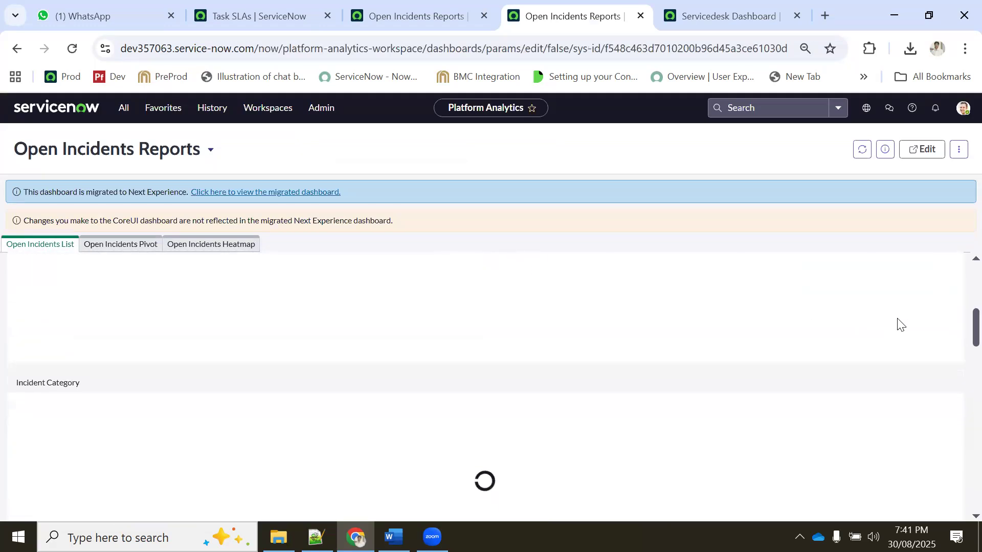
pyautogui.scroll(6, 902, 325)
pyautogui.scroll(-3, 958, 305)
pyautogui.scroll(3, 957, 285)
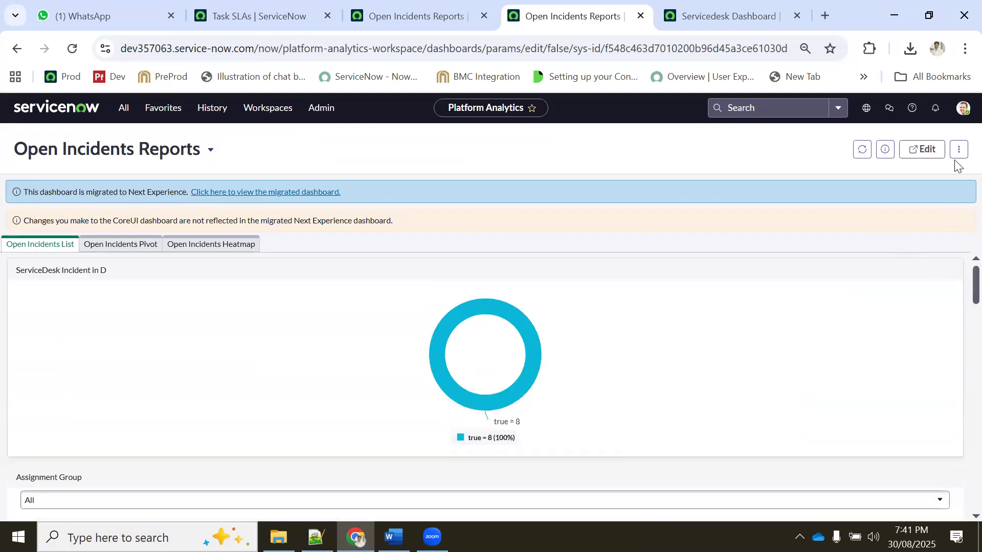
pyautogui.click(930, 148)
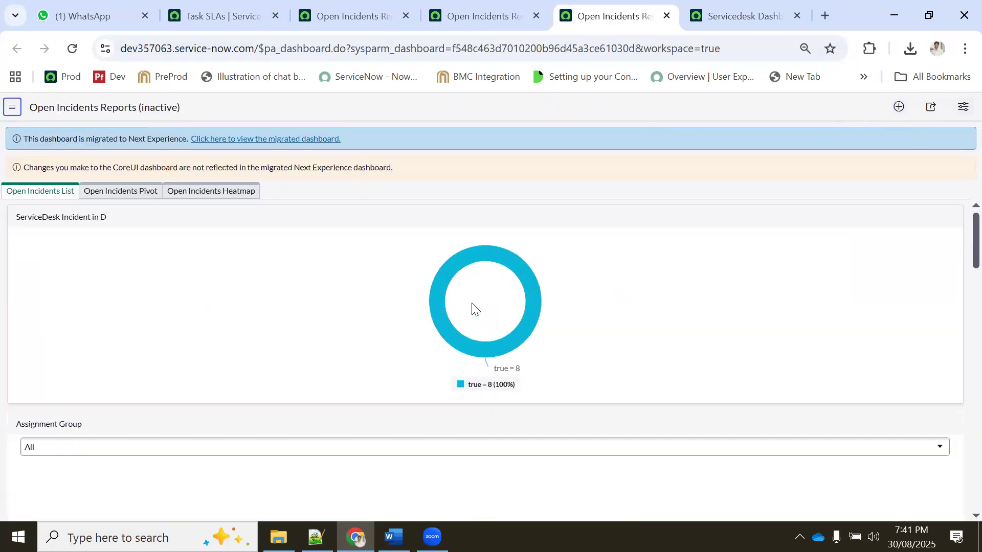
pyautogui.click(959, 110)
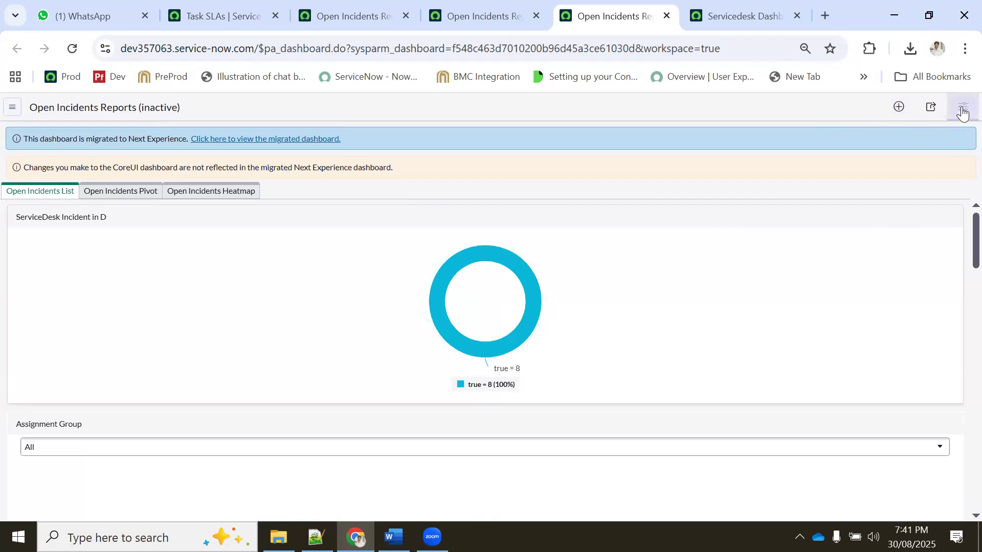
# Center the title of the ServiceDesk Incident in D widget and give it a custom near-white colour (RGB 250, 250, 250).
pyautogui.click(750, 218)
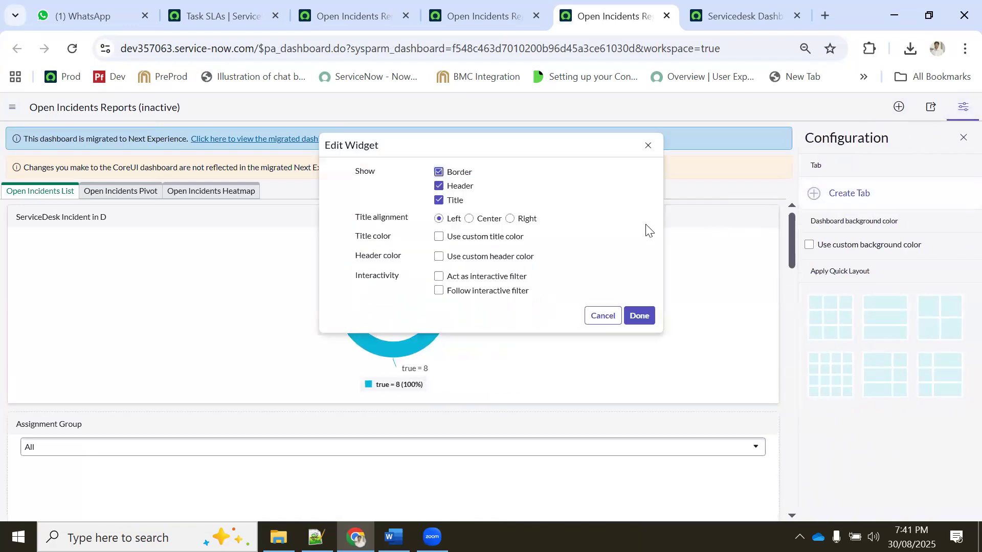
pyautogui.click(484, 225)
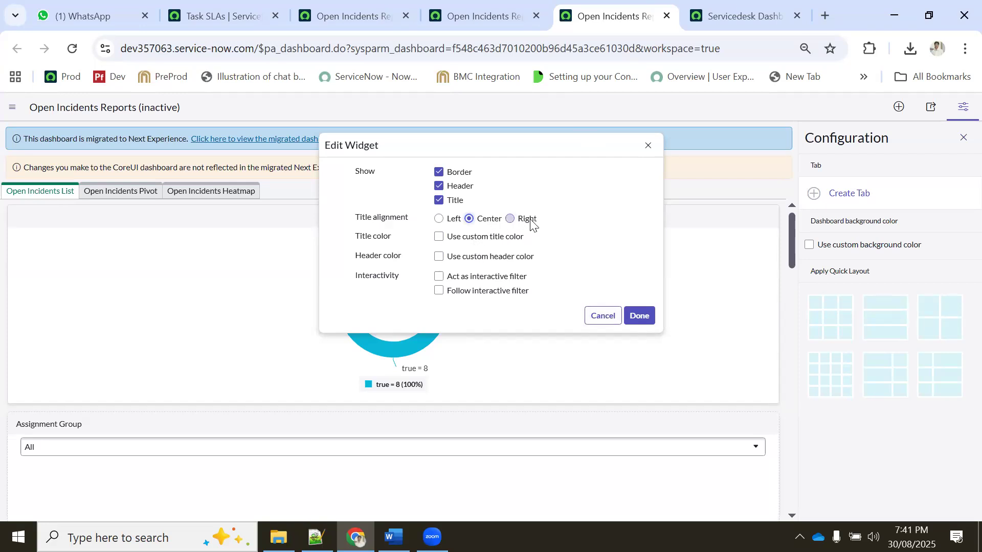
pyautogui.click(486, 240)
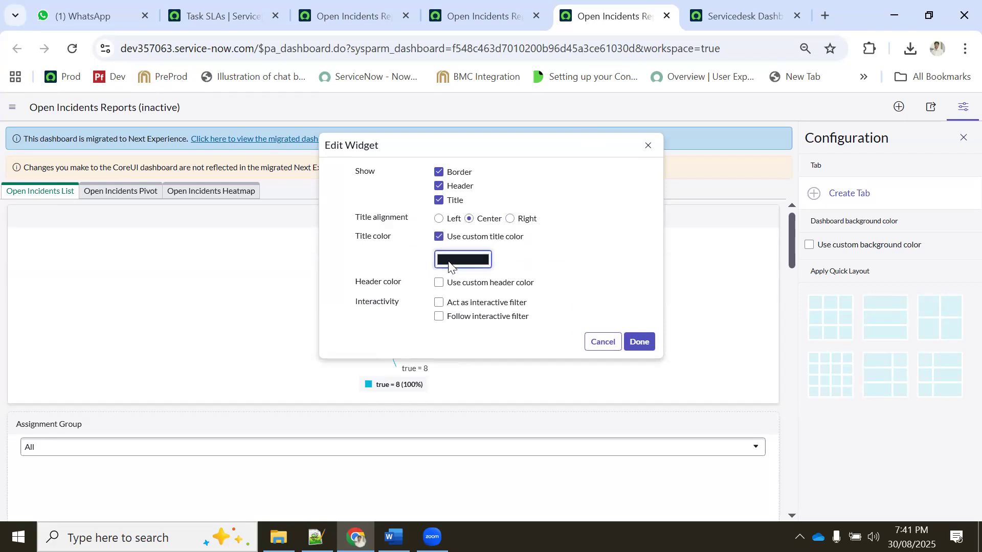
pyautogui.click(449, 263)
pyautogui.click(435, 270)
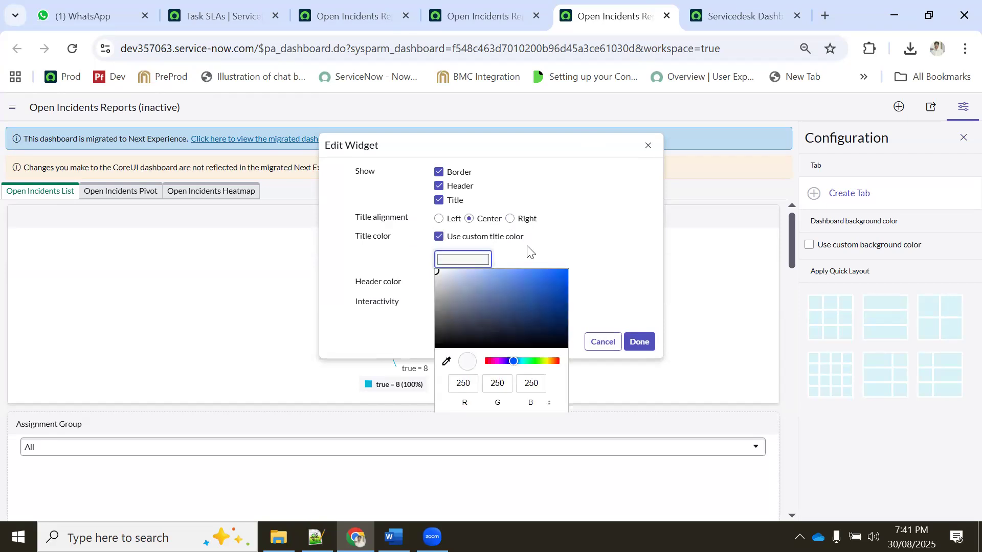
pyautogui.click(492, 267)
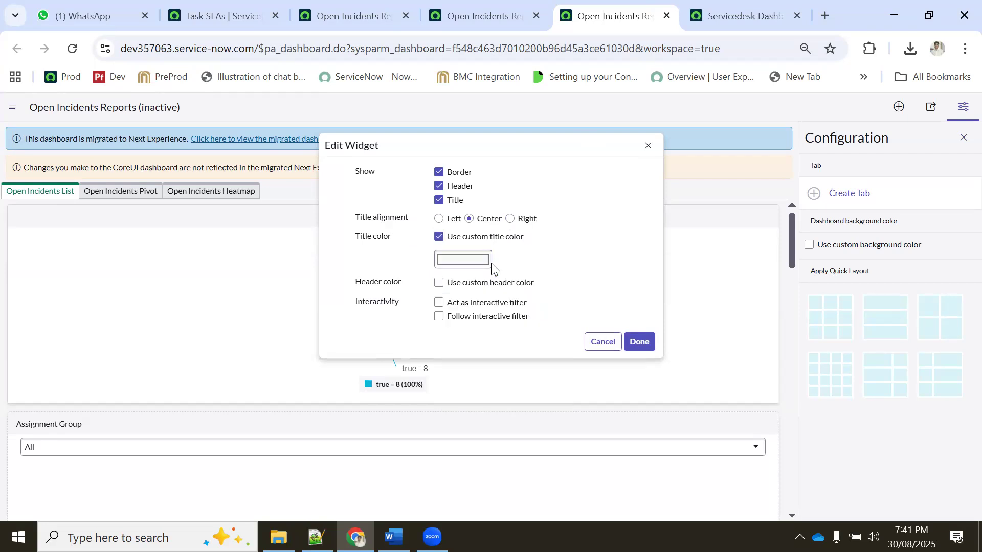
# Give the widget a custom dark magenta header, and have it act as and follow interactive filters and show when following a filter.
pyautogui.click(466, 290)
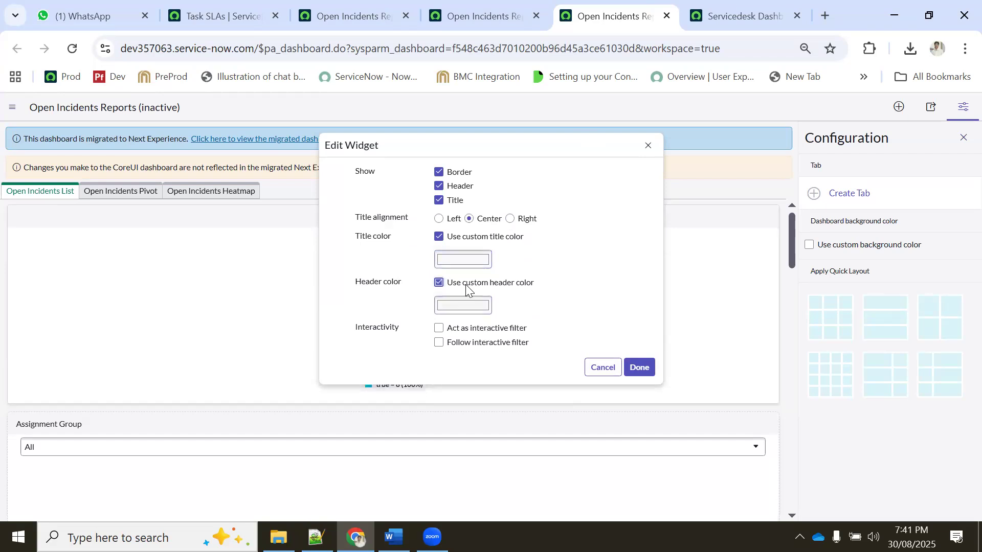
pyautogui.click(470, 307)
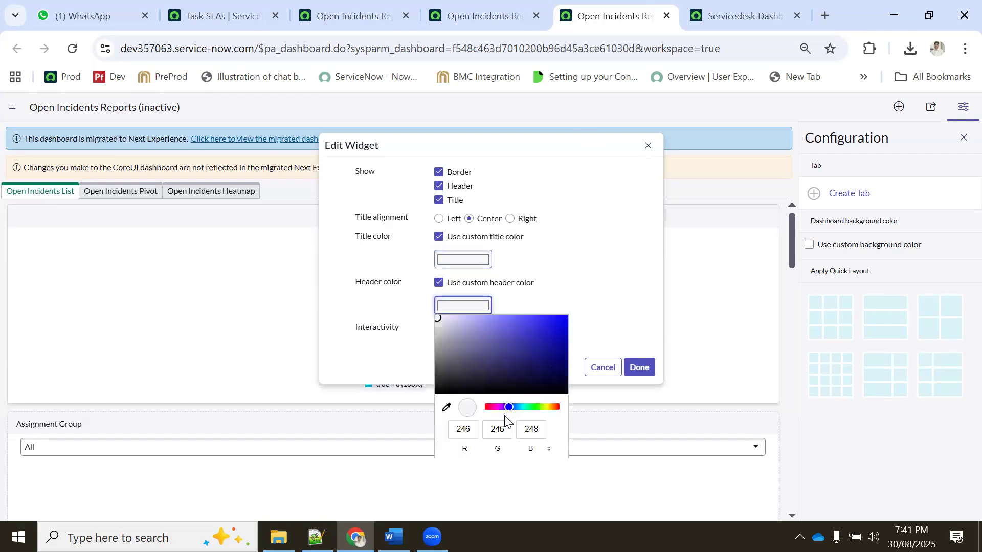
pyautogui.click(491, 407)
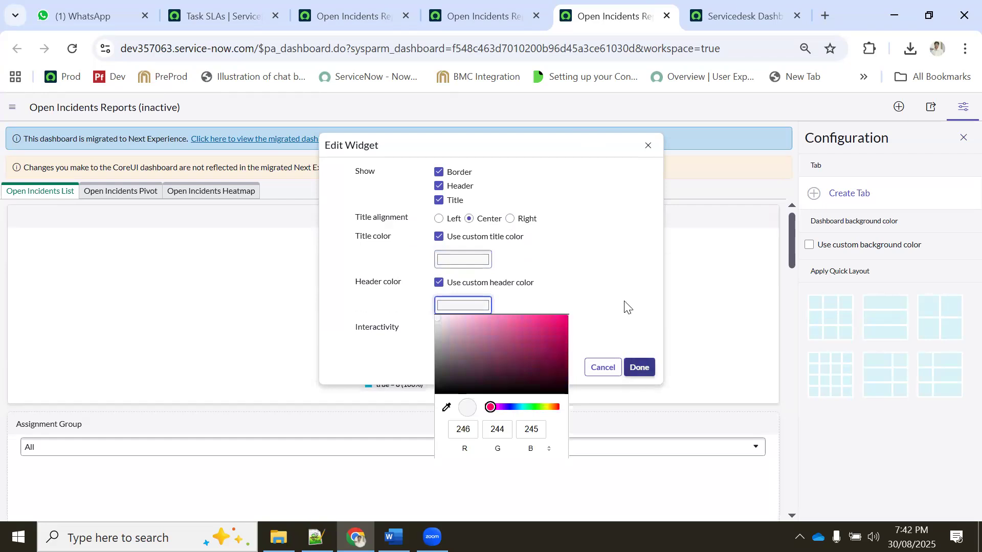
pyautogui.click(514, 300)
pyautogui.click(478, 306)
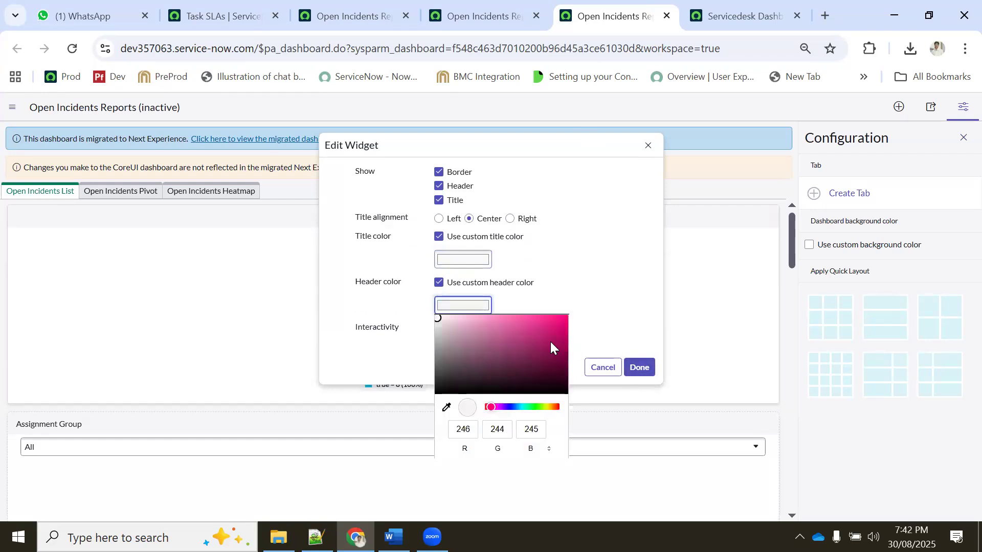
pyautogui.click(549, 343)
pyautogui.click(628, 299)
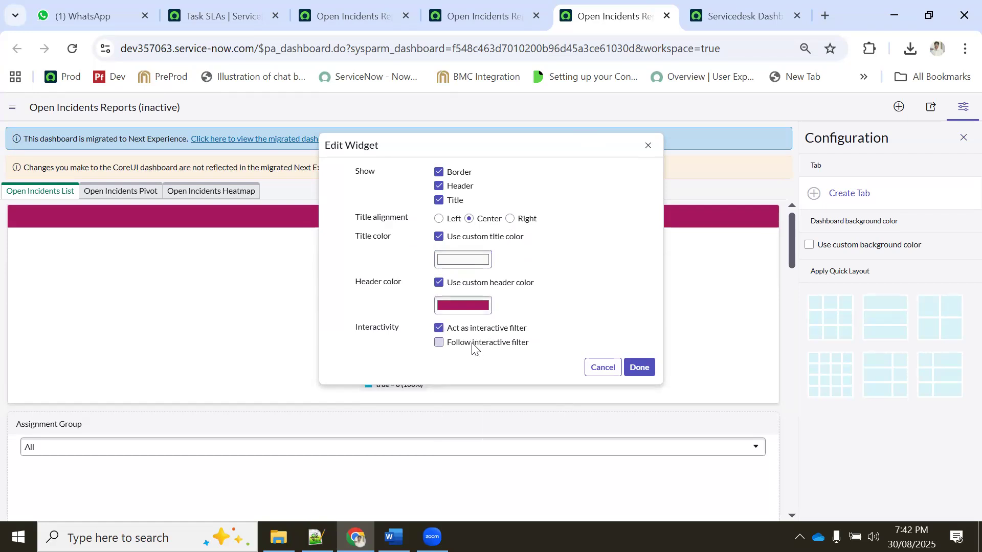
pyautogui.click(473, 344)
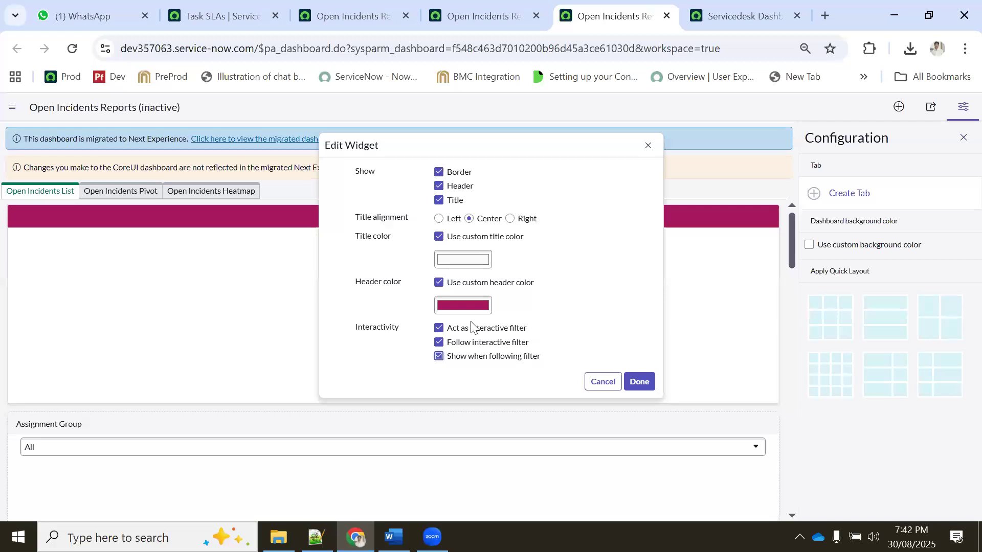
pyautogui.click(642, 385)
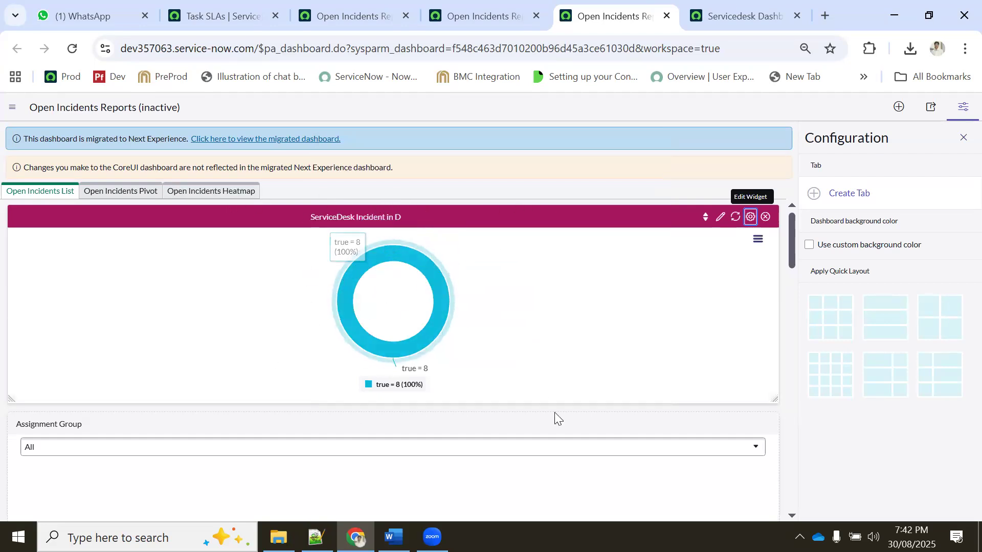
# Move the Assignment Group widget above the ServiceDesk Incident in D chart.
pyautogui.scroll(-3, 500, 362)
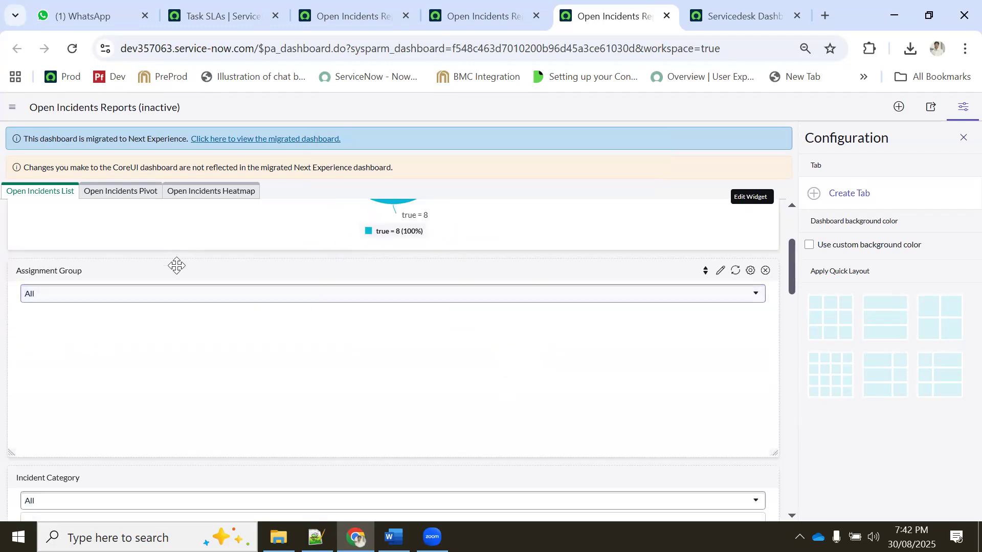
pyautogui.scroll(3, 232, 344)
pyautogui.moveTo(117, 299); pyautogui.dragTo(129, 209)
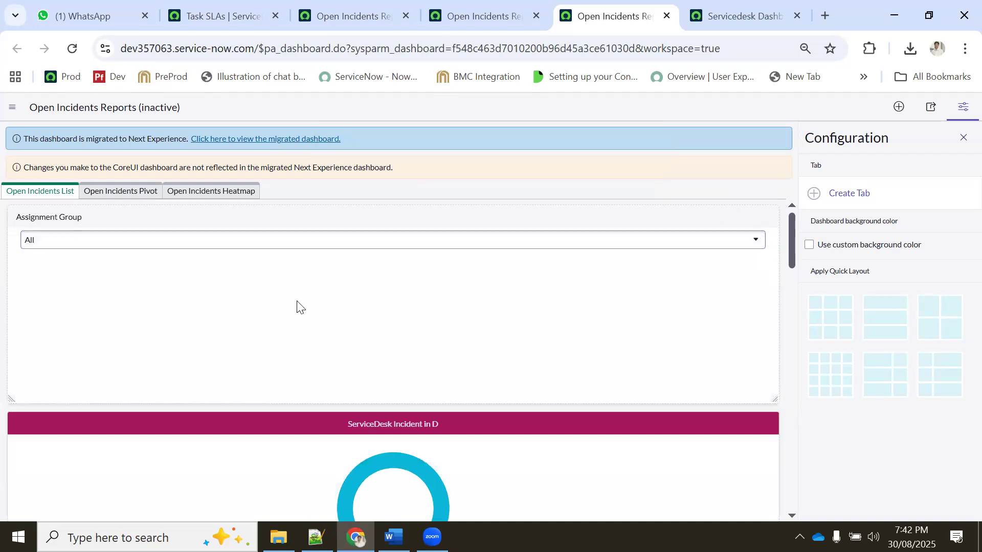
pyautogui.scroll(-3, 333, 303)
pyautogui.scroll(3, 335, 309)
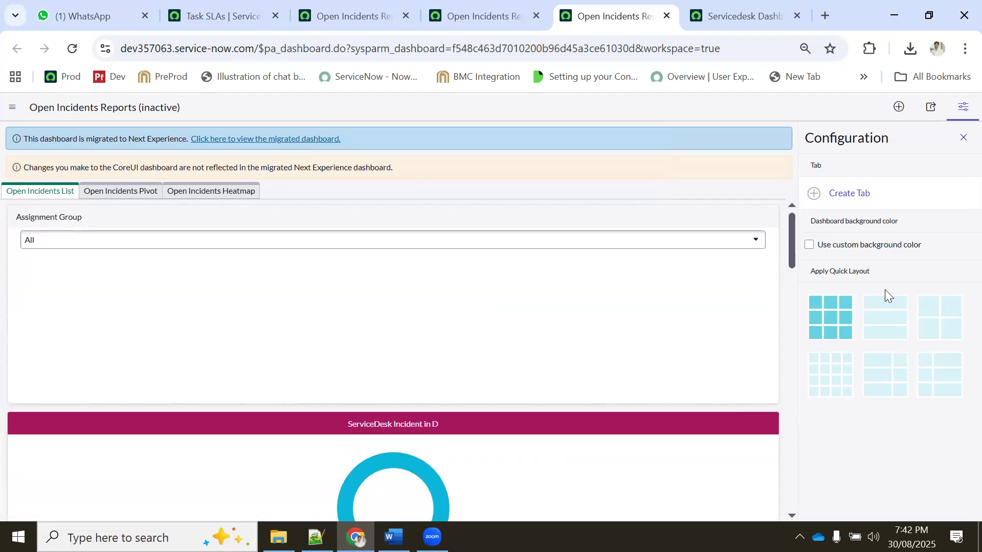
# Try the quick layouts in turn: three columns, single column, two columns, four columns, wide-and-narrow, and narrow-and-wide.
pyautogui.click(835, 321)
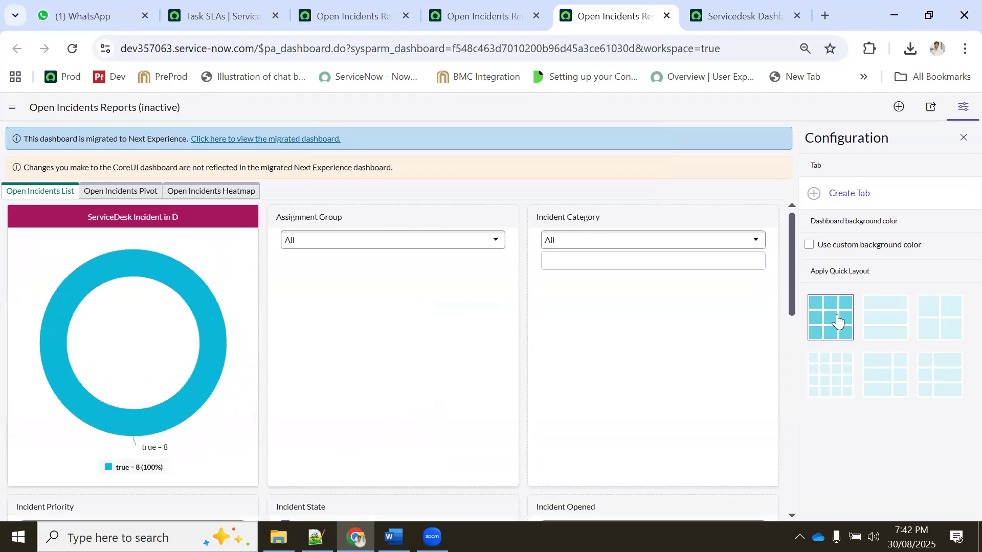
pyautogui.click(879, 318)
pyautogui.click(936, 323)
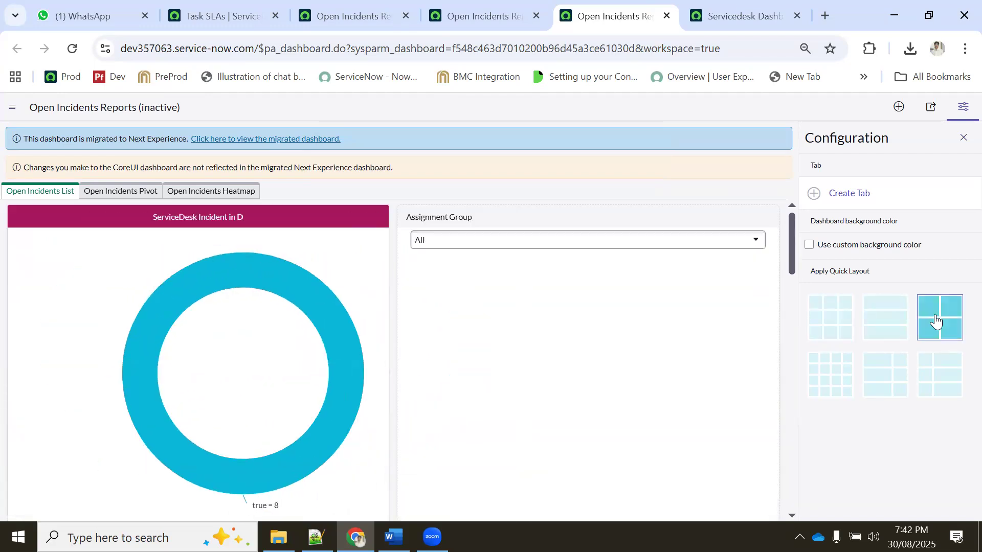
pyautogui.click(817, 378)
pyautogui.click(887, 373)
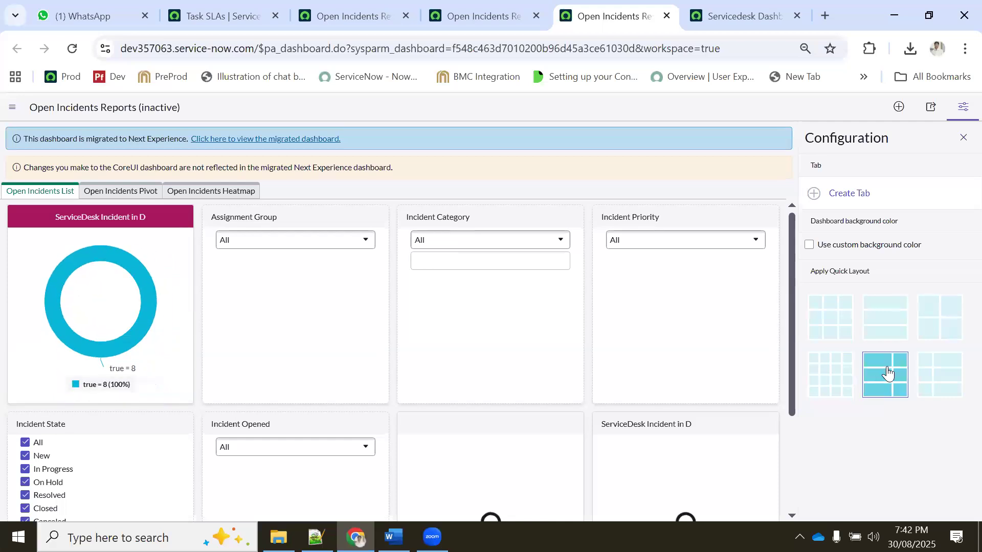
pyautogui.click(931, 379)
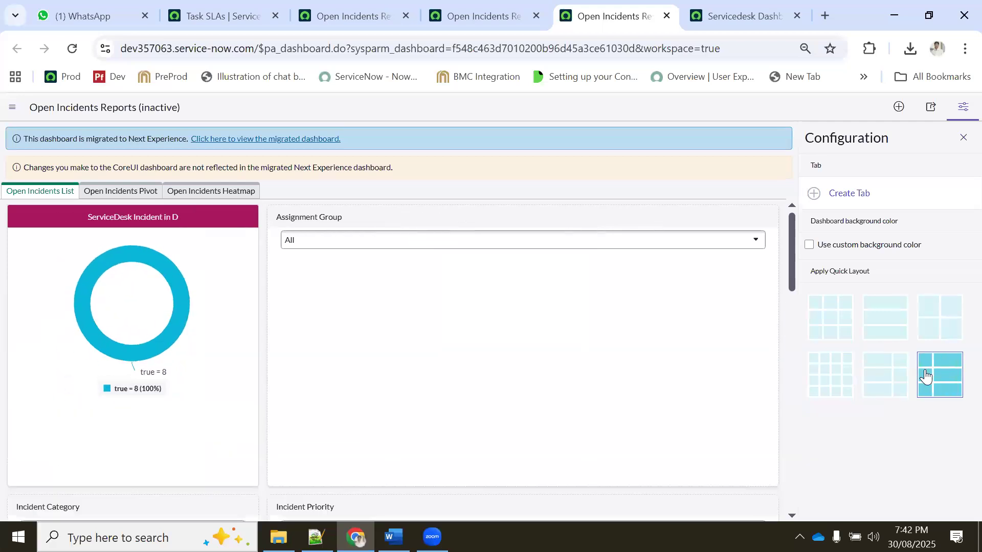
# Enable a custom dashboard background colour and set it to dark red (RGB 176, 39, 39).
pyautogui.click(842, 248)
pyautogui.click(846, 262)
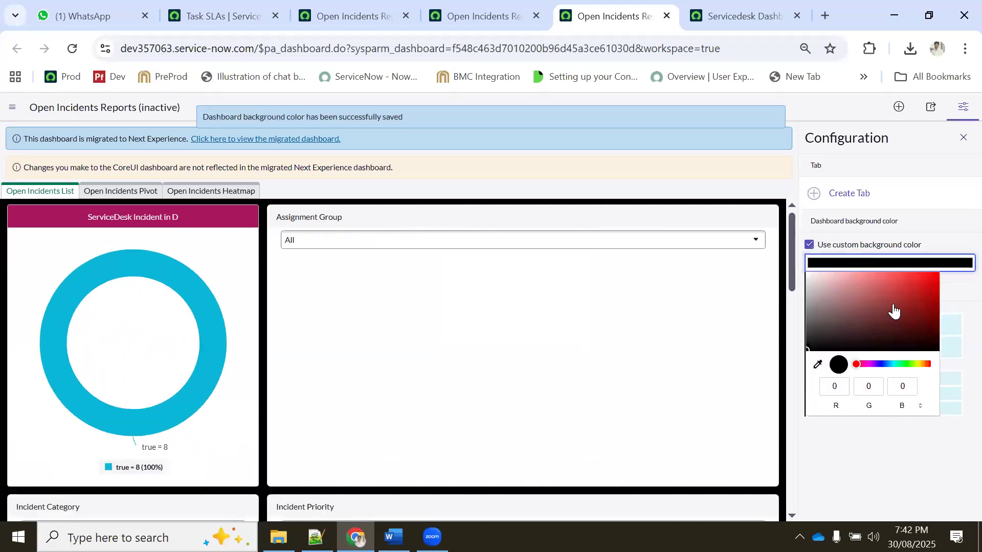
pyautogui.click(910, 298)
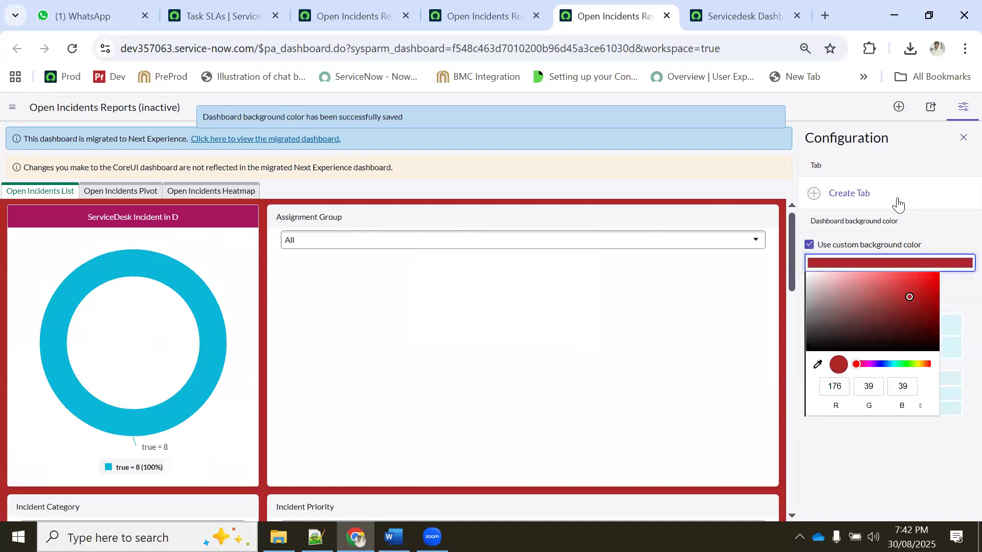
pyautogui.click(880, 468)
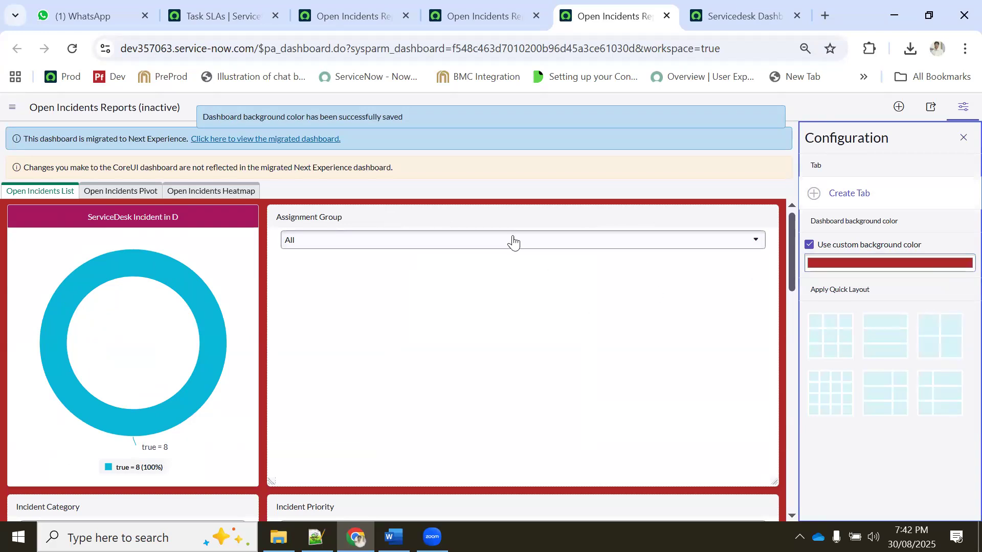
# Apply the single-column quick layout and place the Assignment Group widget above the ServiceDesk Incident in D chart.
pyautogui.click(886, 327)
pyautogui.scroll(-3, 423, 293)
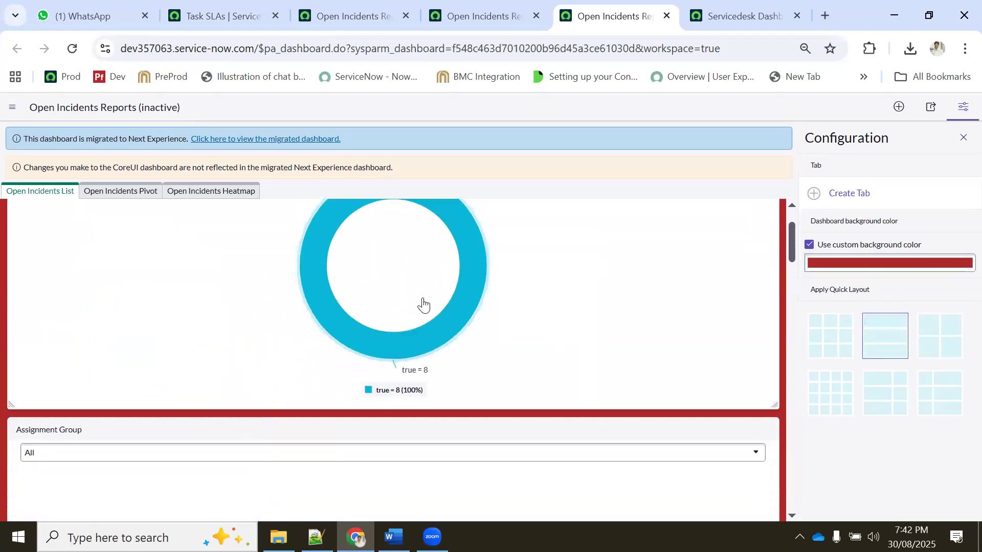
pyautogui.moveTo(81, 350); pyautogui.dragTo(85, 214)
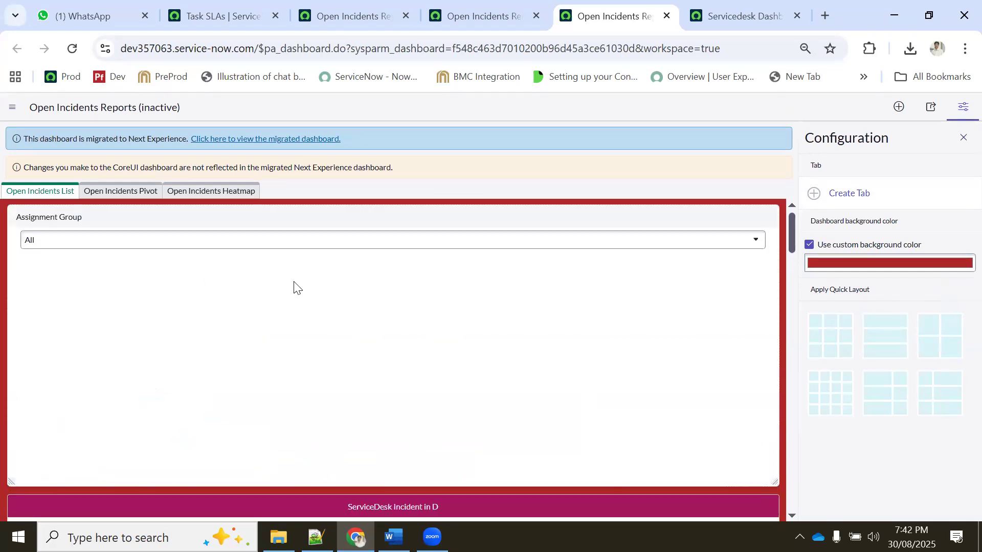
# Remove the Incident Priority, Incident State and Incident Opened filter widgets from the Open Incidents List tab.
pyautogui.scroll(-15, 335, 312)
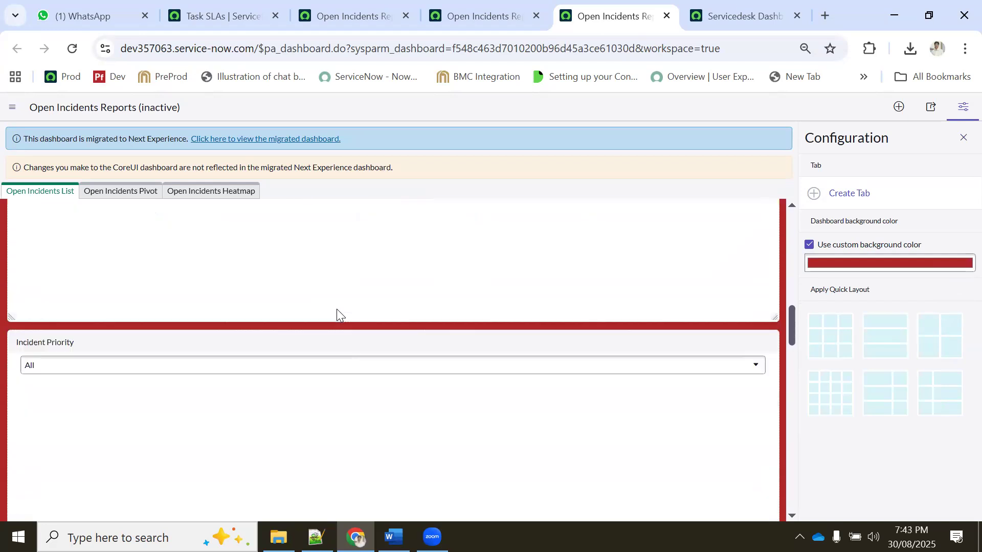
pyautogui.scroll(-10, 336, 316)
pyautogui.scroll(6, 335, 315)
pyautogui.scroll(18, 335, 312)
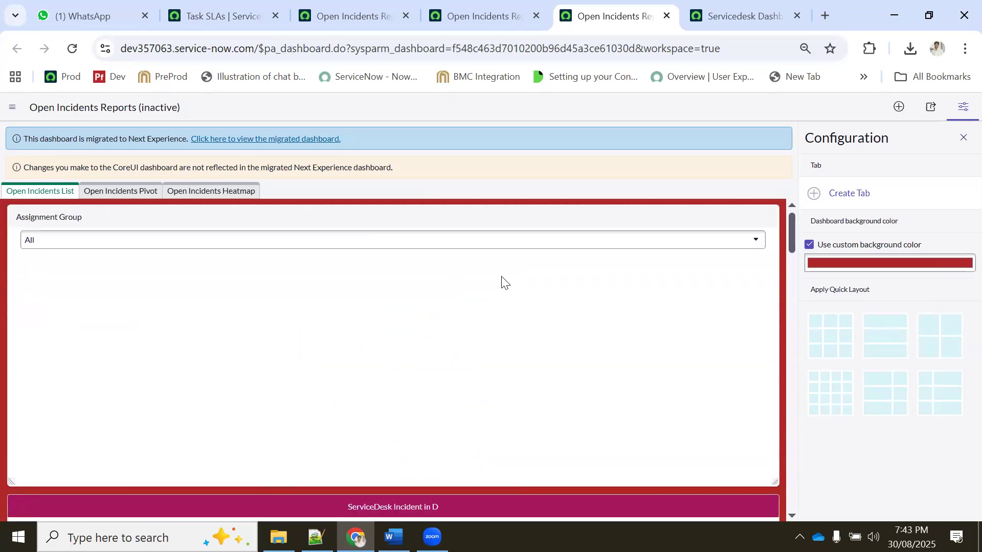
pyautogui.scroll(-12, 374, 284)
pyautogui.scroll(3, 412, 287)
pyautogui.scroll(-3, 412, 289)
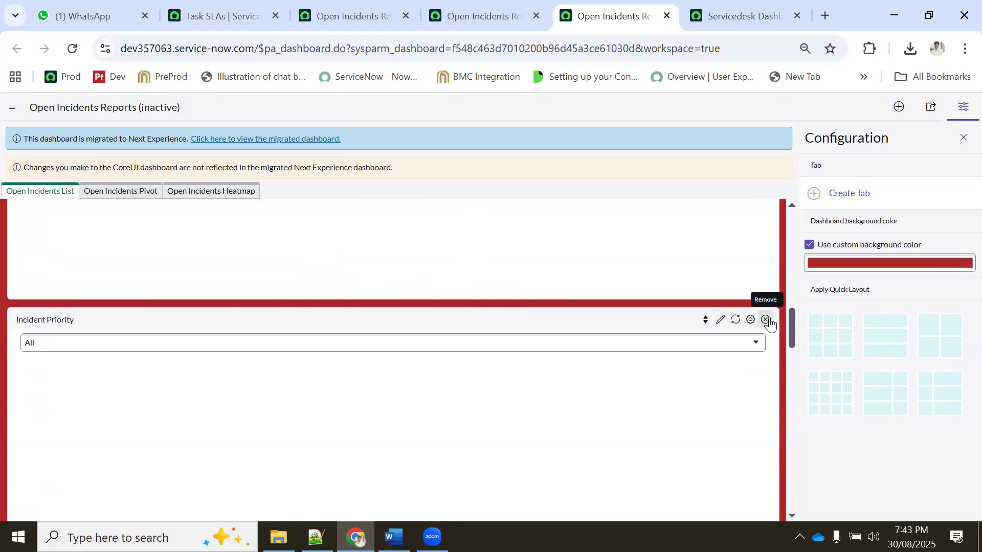
pyautogui.click(765, 321)
pyautogui.click(766, 320)
pyautogui.click(766, 321)
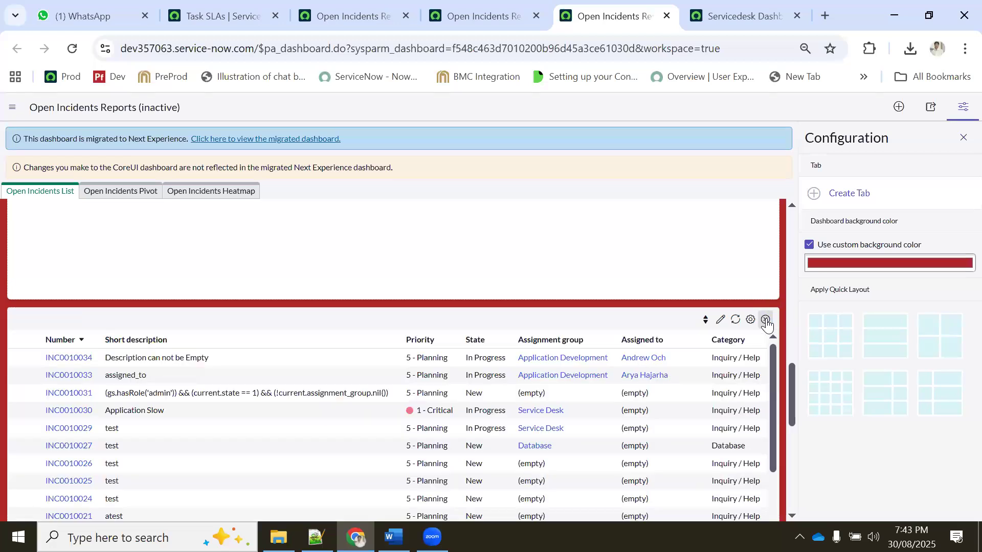
# Remove the incident list, the duplicate ServiceDesk Incident in D chart, and the Incident Category and Assignment Group widgets.
pyautogui.click(765, 320)
pyautogui.click(766, 321)
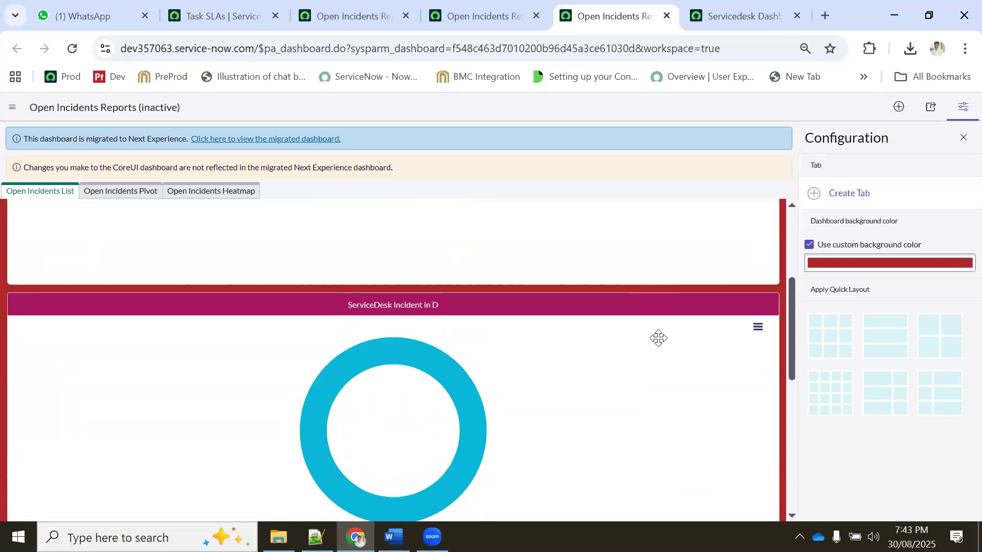
pyautogui.click(766, 351)
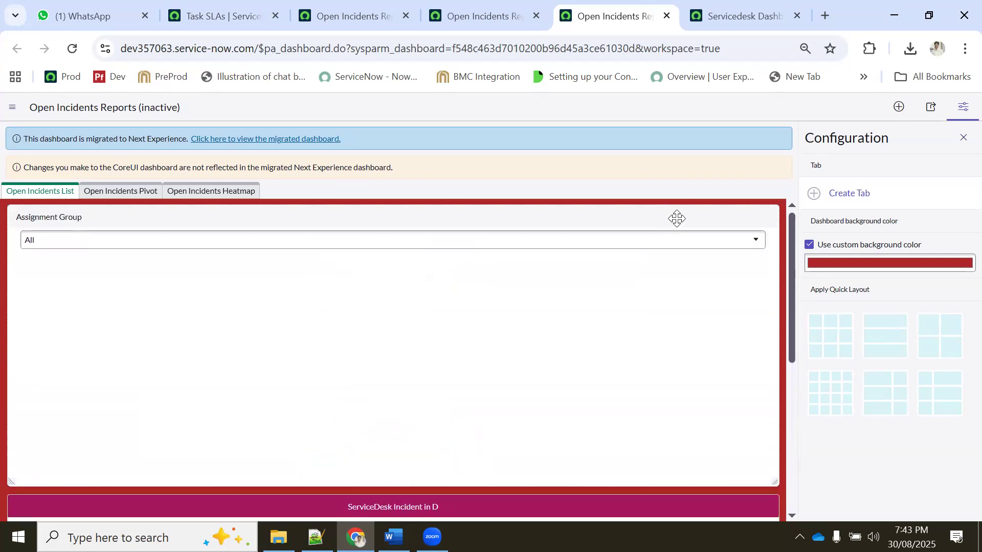
pyautogui.click(766, 218)
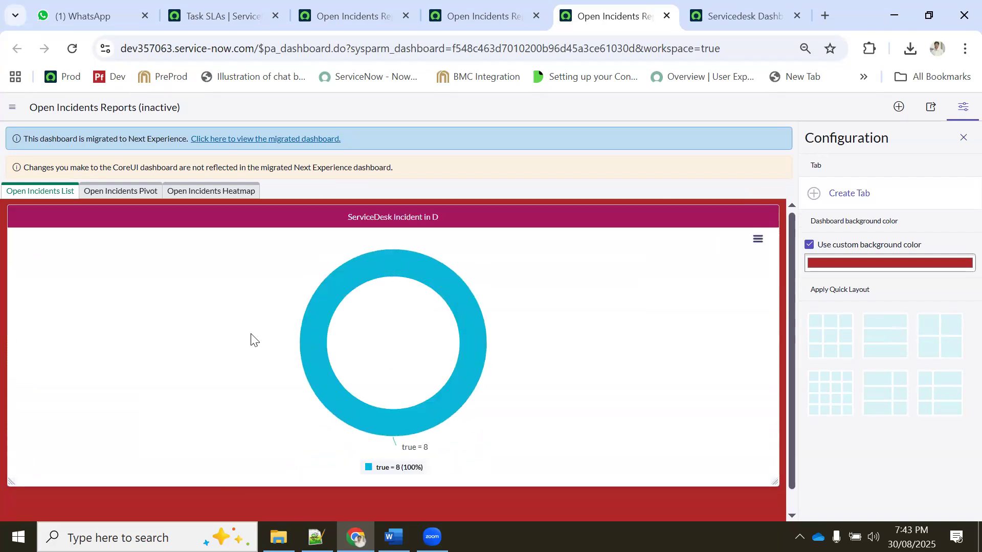
# Look through the other browser tabs holding the Open Incidents Reports dashboards and the Servicedesk Dashboard.
pyautogui.moveTo(562, 204)
pyautogui.click(470, 9)
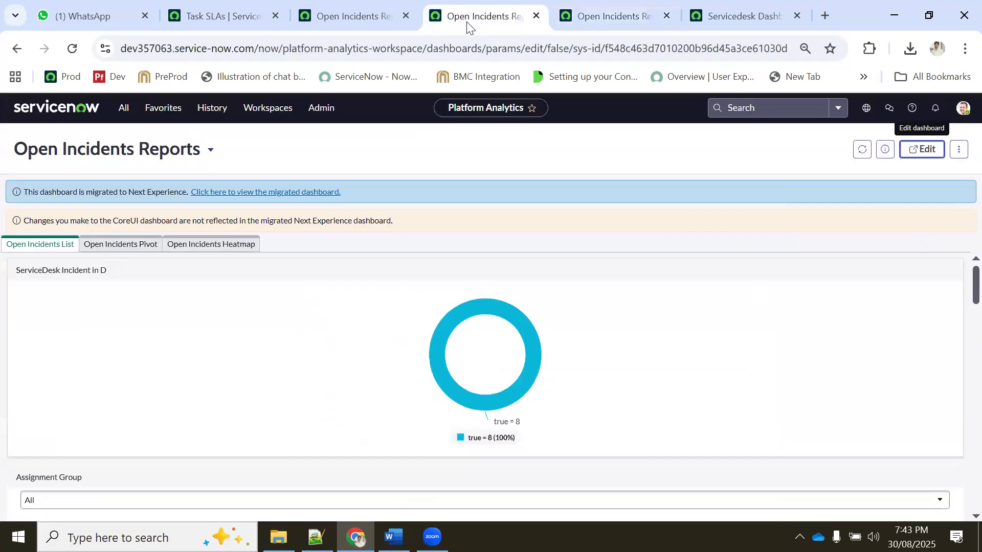
pyautogui.click(337, 7)
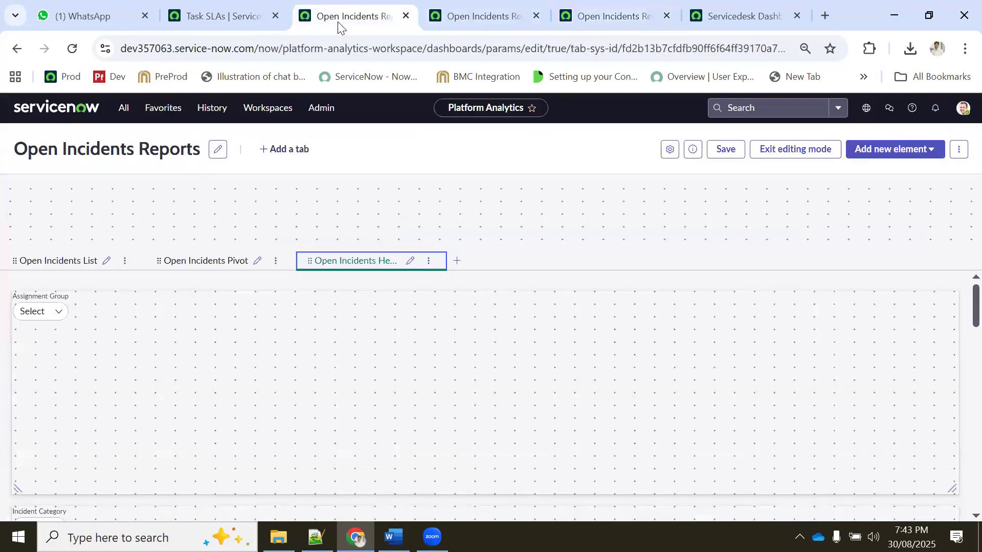
pyautogui.click(470, 10)
pyautogui.click(675, 12)
pyautogui.click(741, 12)
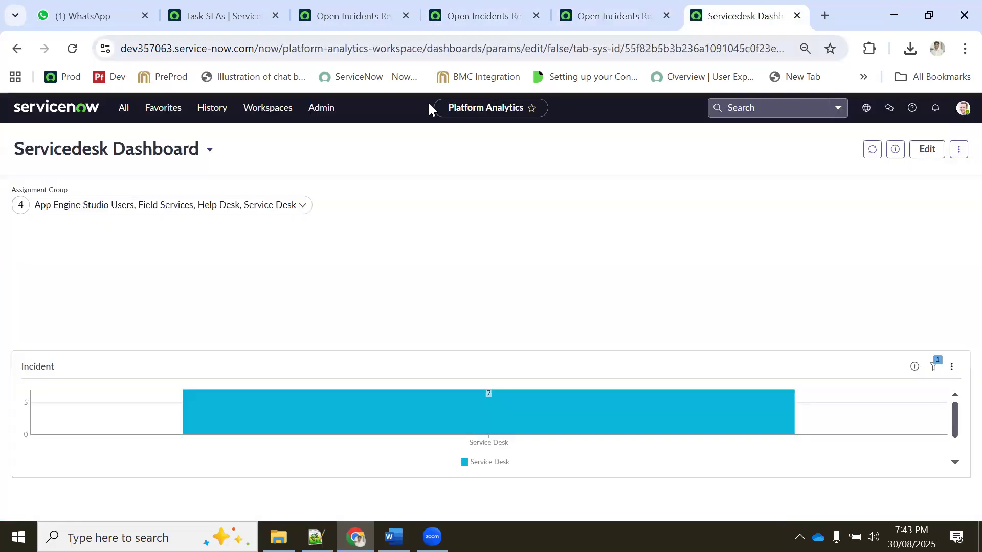
# Search the navigator for "reports" and open the Platform Analytics Administration Reports list in a new browser tab.
pyautogui.click(239, 11)
pyautogui.click(124, 107)
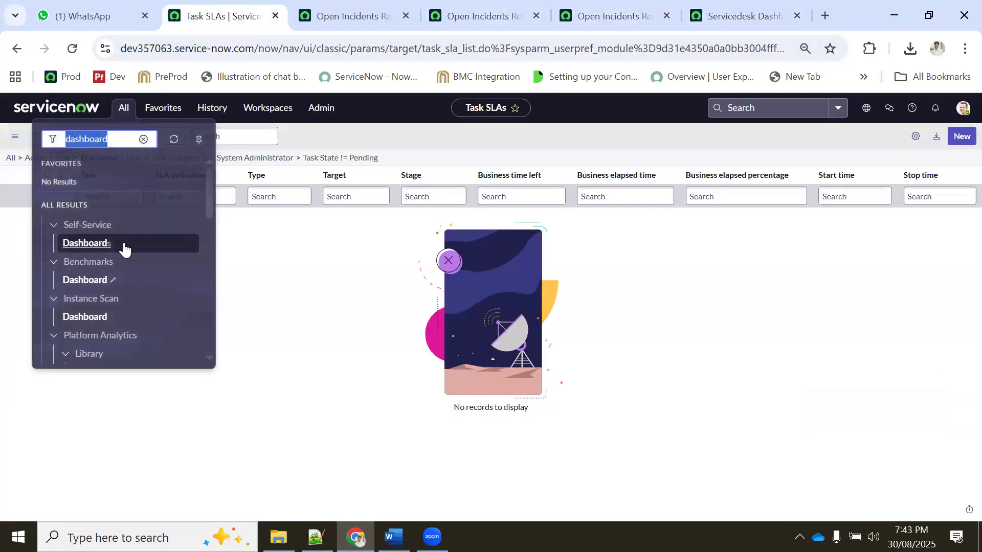
pyautogui.write('reports')
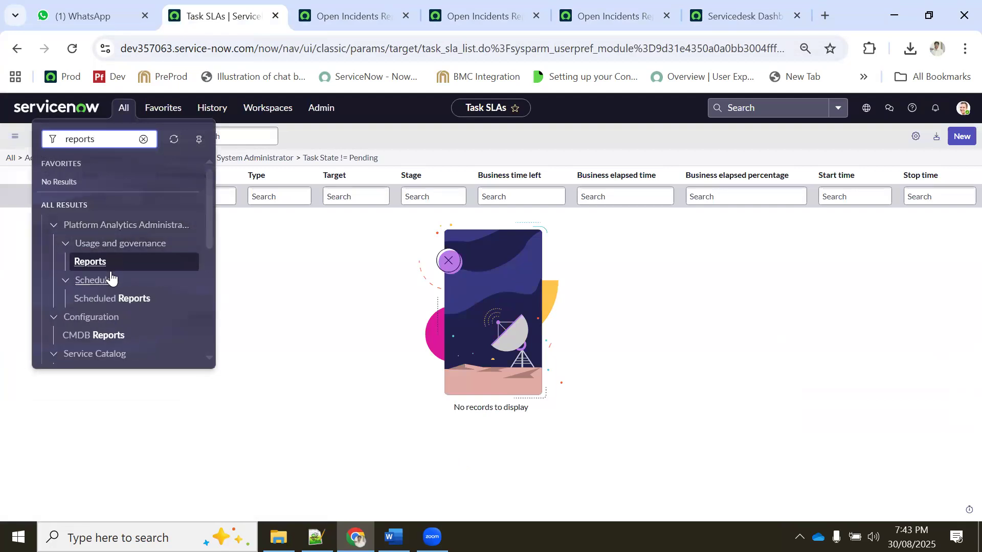
pyautogui.scroll(-5, 111, 278)
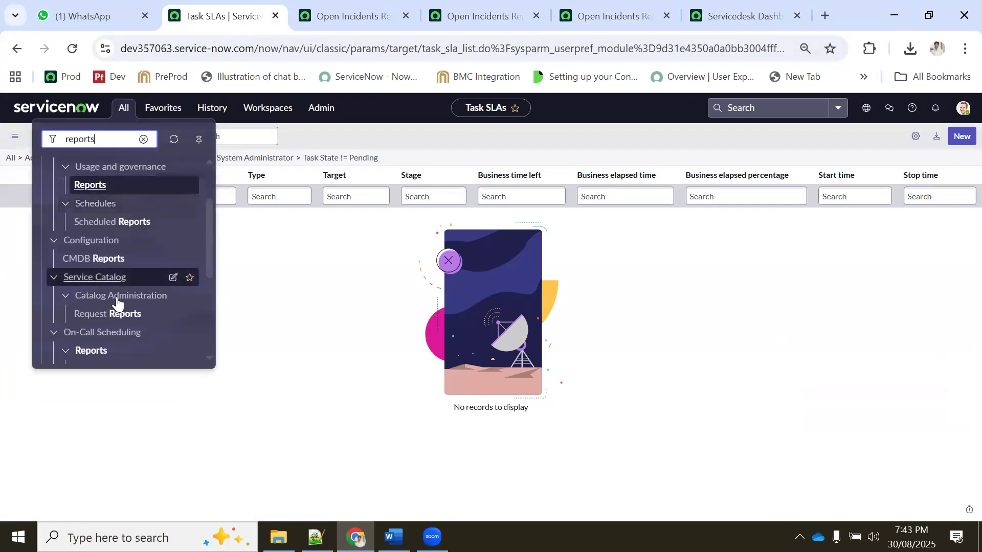
pyautogui.scroll(-1, 128, 292)
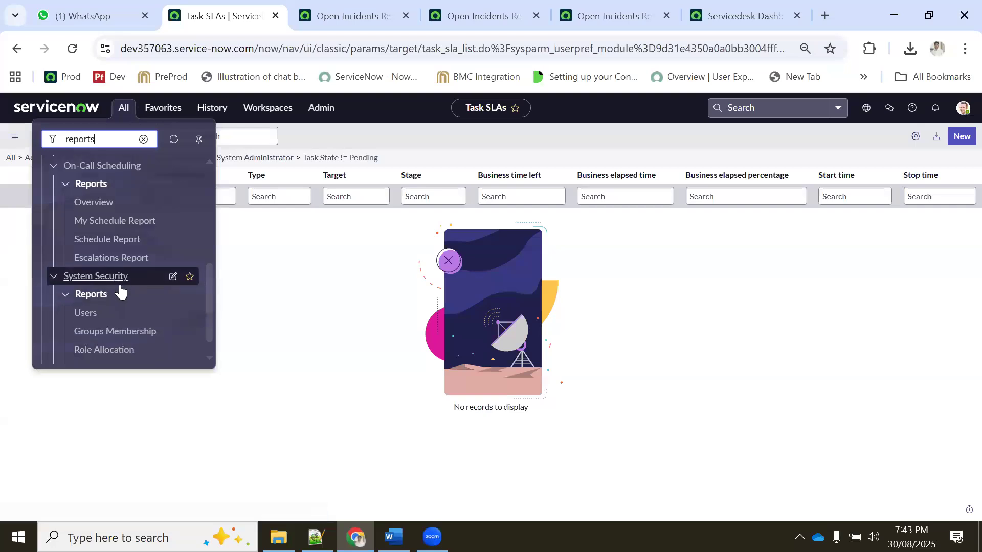
pyautogui.scroll(3, 136, 307)
pyautogui.scroll(3, 142, 228)
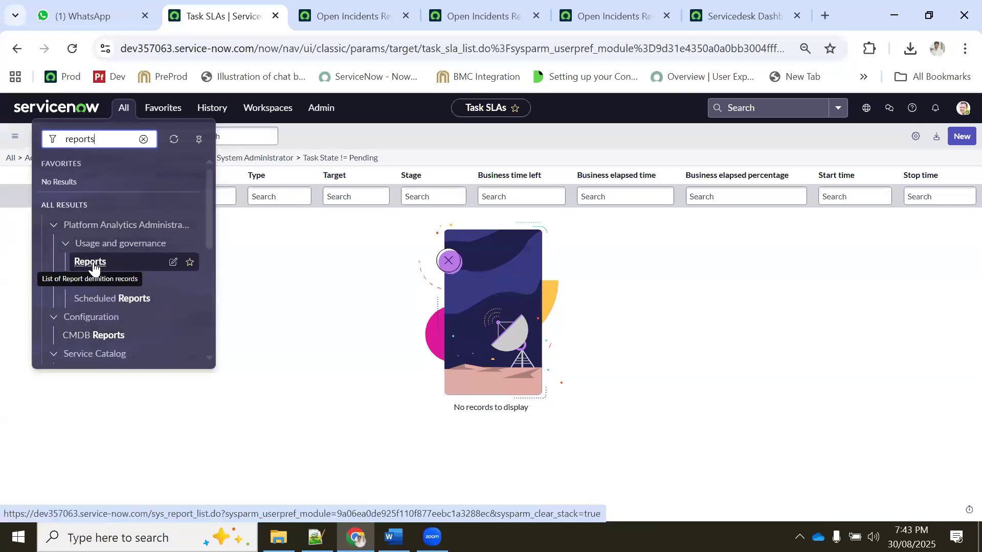
pyautogui.keyDown('ctrl'); pyautogui.click(94, 267); pyautogui.keyUp('ctrl')
pyautogui.click(285, 14)
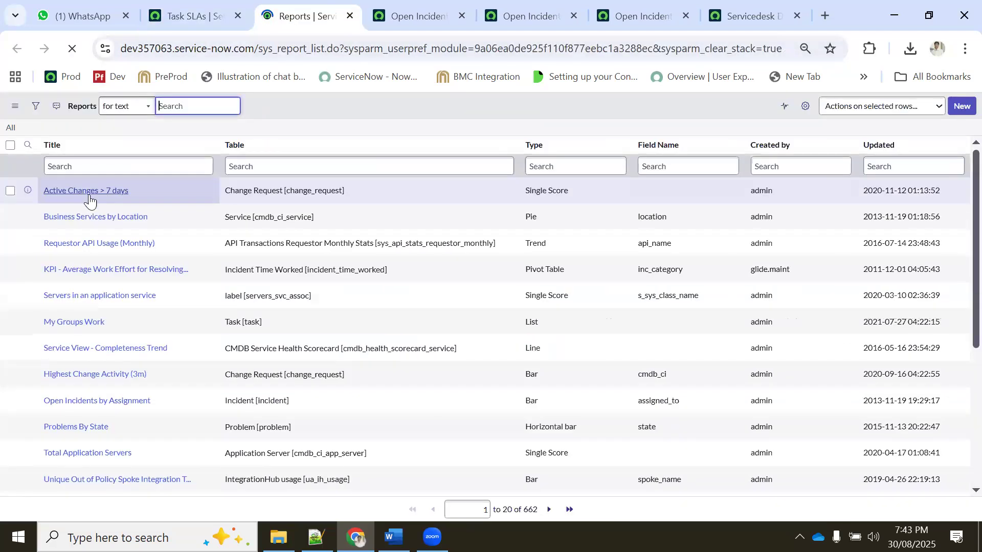
# Sort the reports by most recently updated and open the ServiceDesk Incident in D report in the report editor.
pyautogui.click(890, 148)
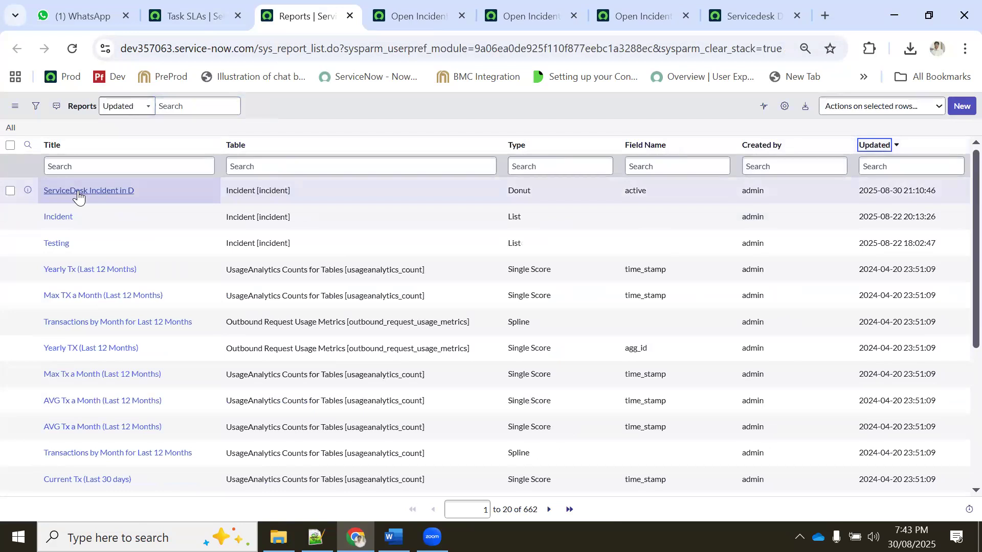
pyautogui.click(79, 191)
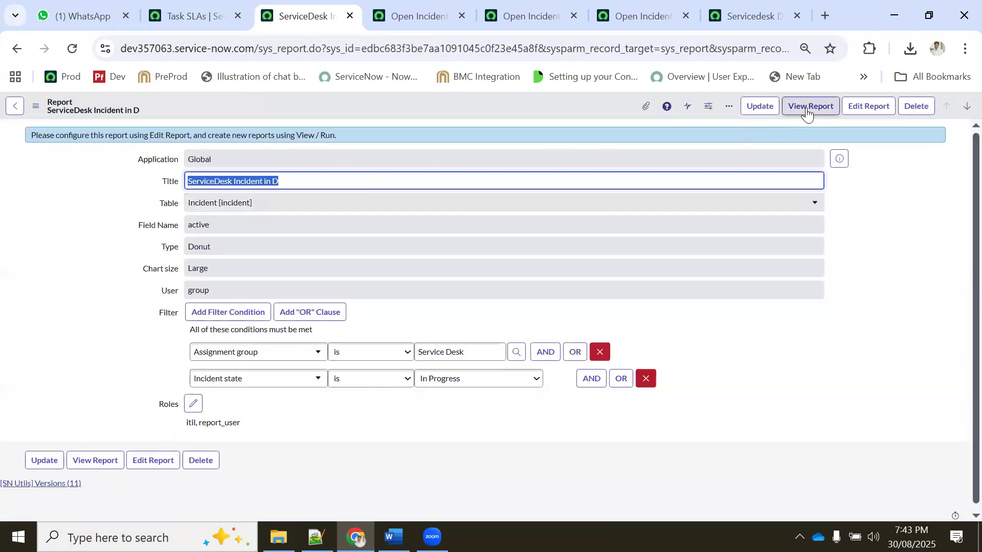
pyautogui.click(810, 108)
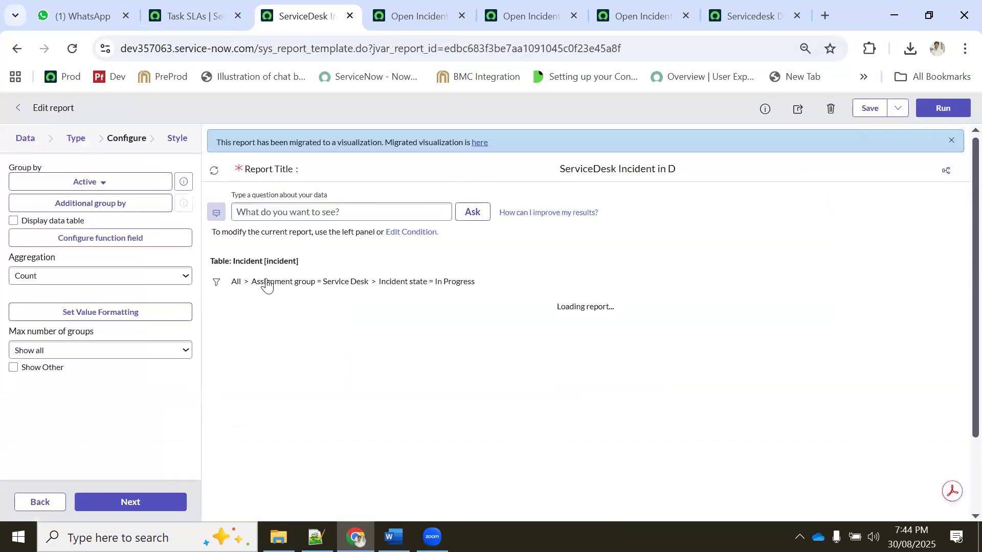
# Change the report to the Trend chart type and remove its Incident state condition, keeping only the Service Desk assignment group condition.
pyautogui.click(75, 138)
pyautogui.click(61, 176)
pyautogui.write('t')
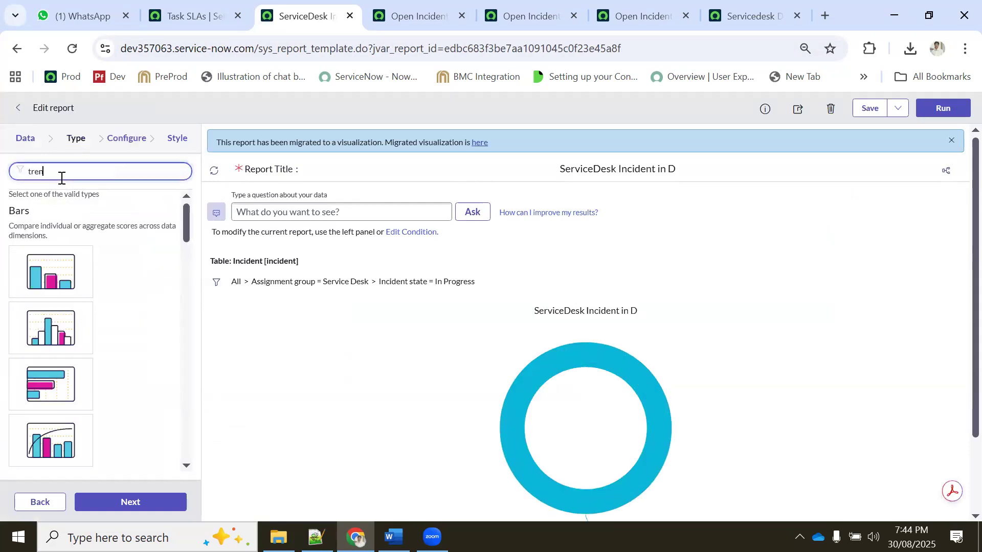
pyautogui.write('ren')
pyautogui.click(51, 379)
pyautogui.click(156, 504)
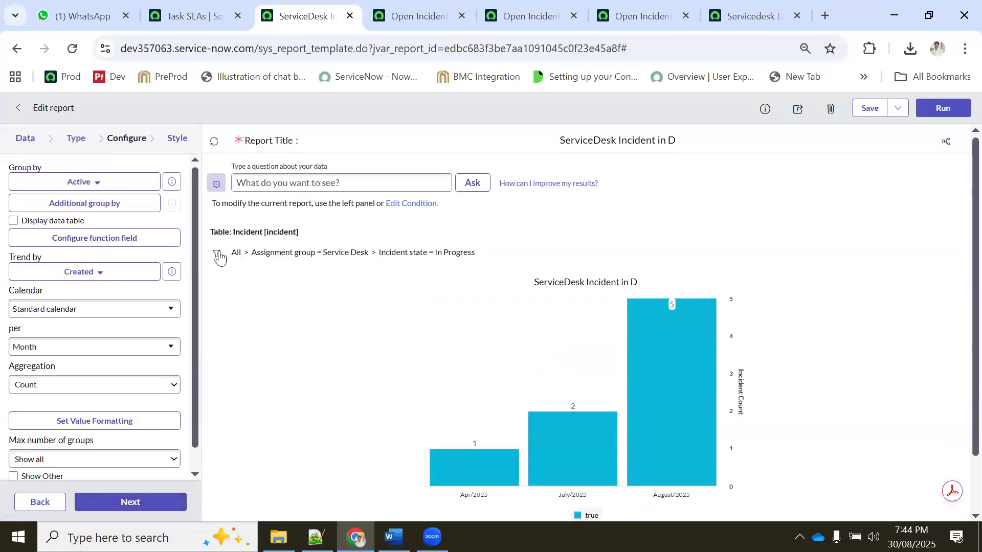
pyautogui.click(216, 253)
pyautogui.click(867, 360)
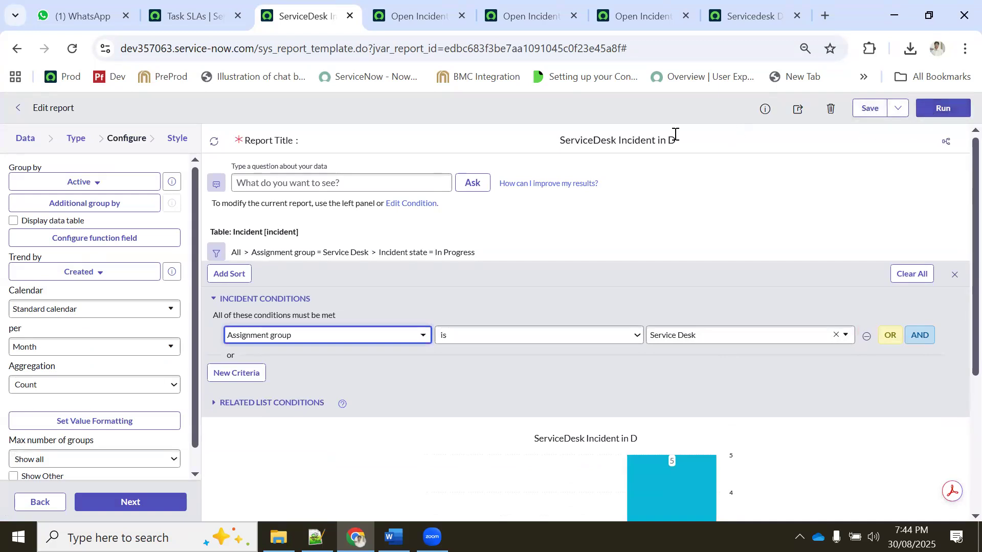
# Retitle the report ServiceDesk Incident in All and insert it as a new copy, staying on that copy.
pyautogui.doubleClick(710, 139)
pyautogui.write('All')
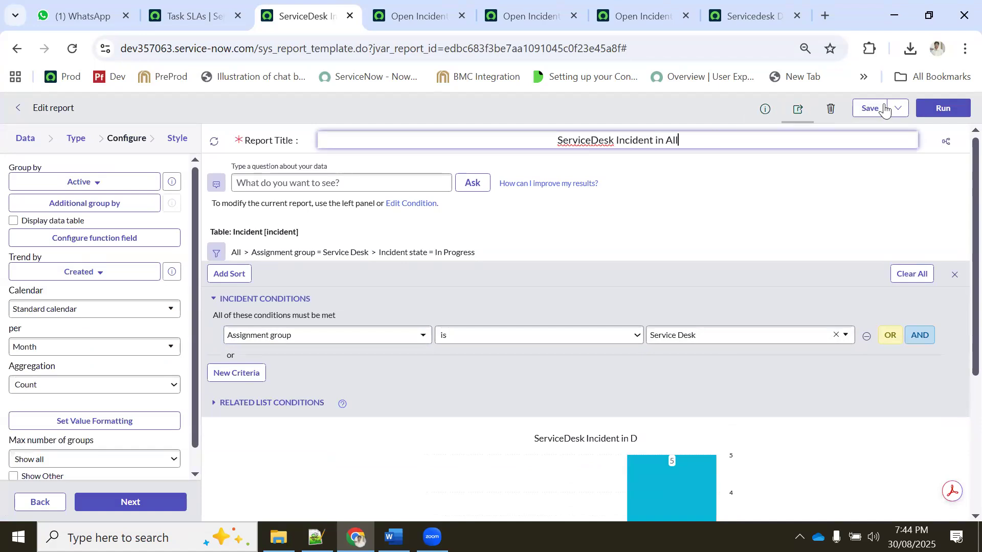
pyautogui.click(898, 109)
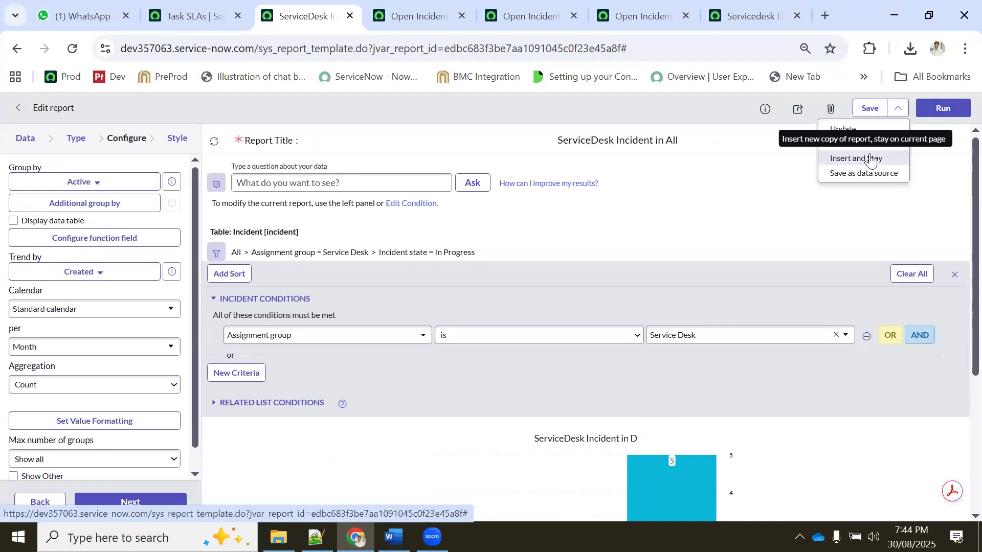
pyautogui.click(871, 159)
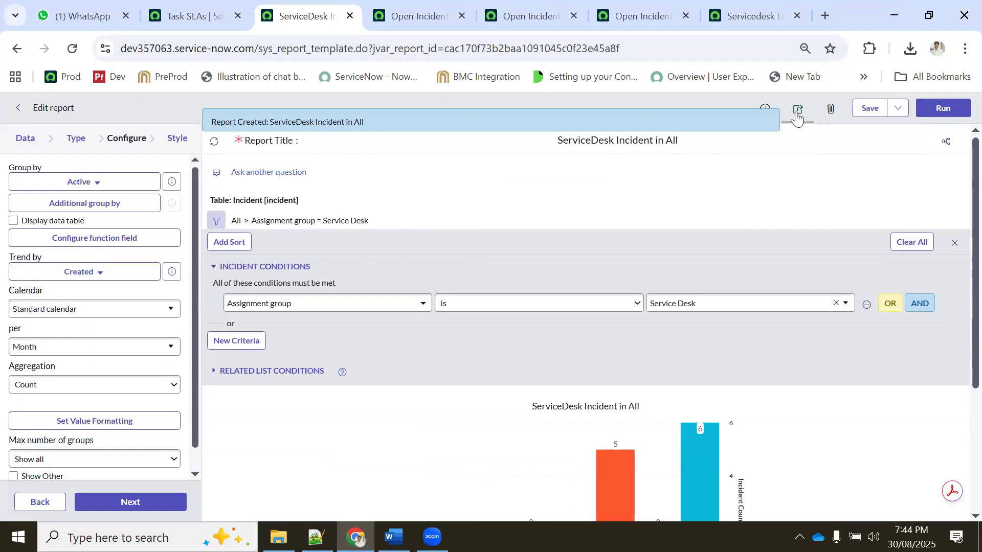
# Share the ServiceDesk Incident in All report with everyone holding the itil role and save the report.
pyautogui.click(800, 109)
pyautogui.click(817, 169)
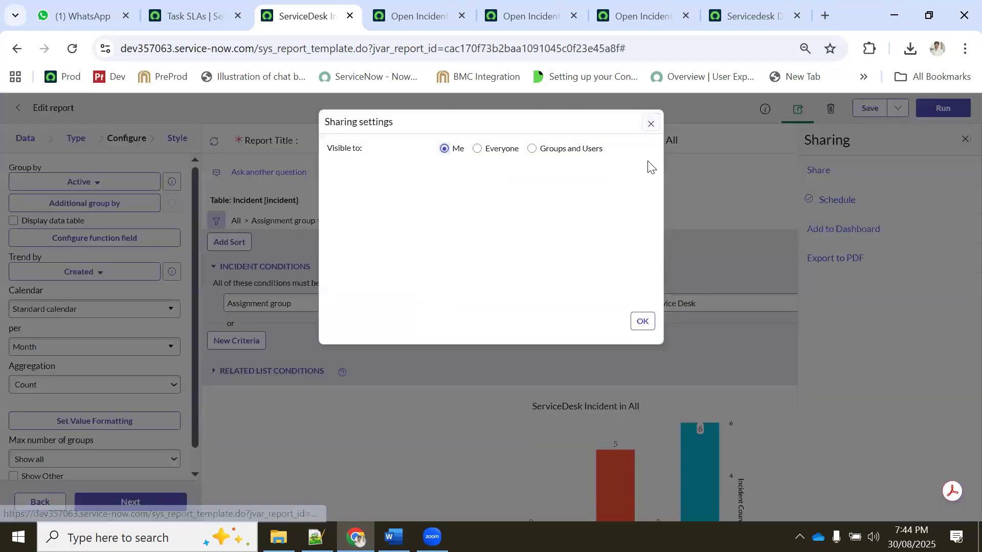
pyautogui.click(488, 149)
pyautogui.click(460, 173)
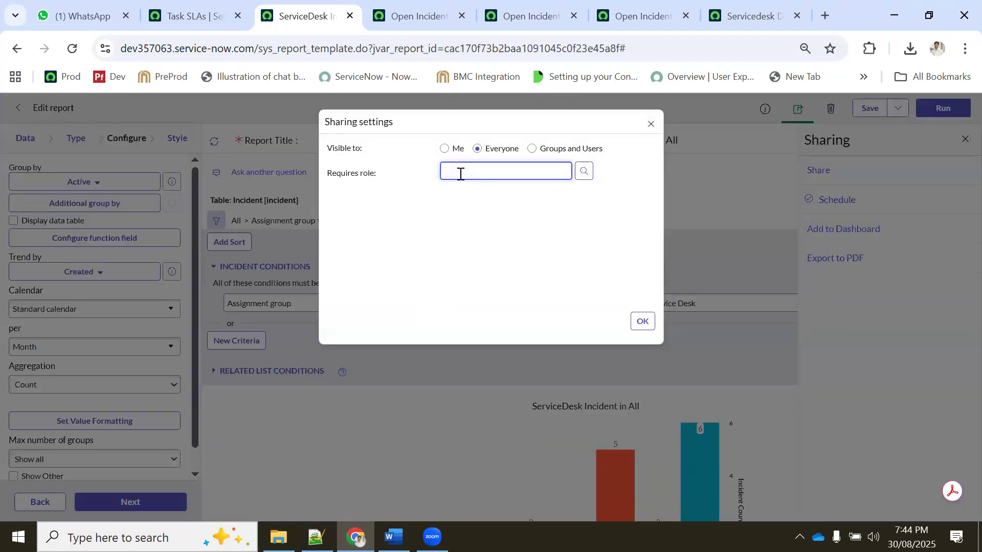
pyautogui.write('itil')
pyautogui.click(453, 187)
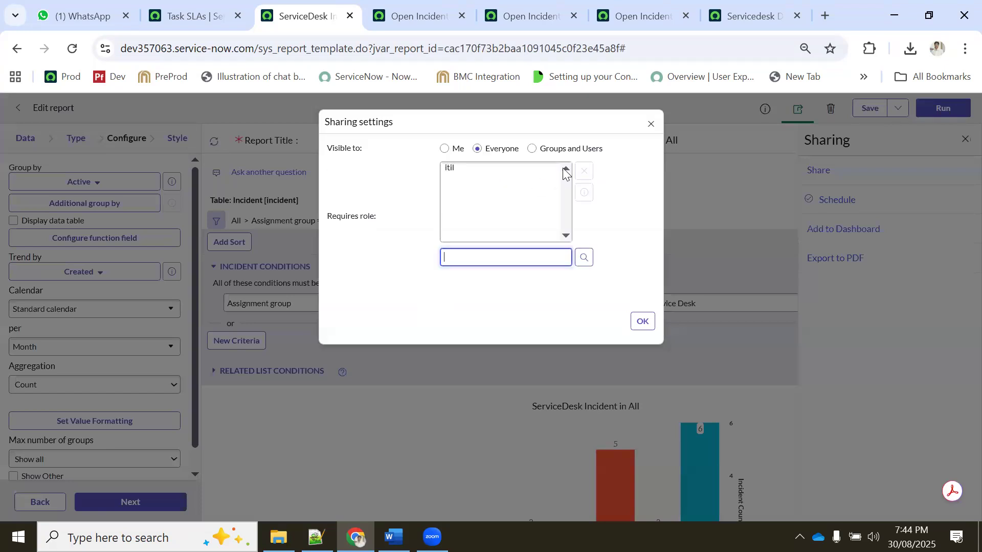
pyautogui.click(640, 322)
pyautogui.click(868, 109)
# Add the ServiceDesk Incident in All report to the Open Incidents List tab of the Open Incidents Reports dashboard.
pyautogui.click(841, 229)
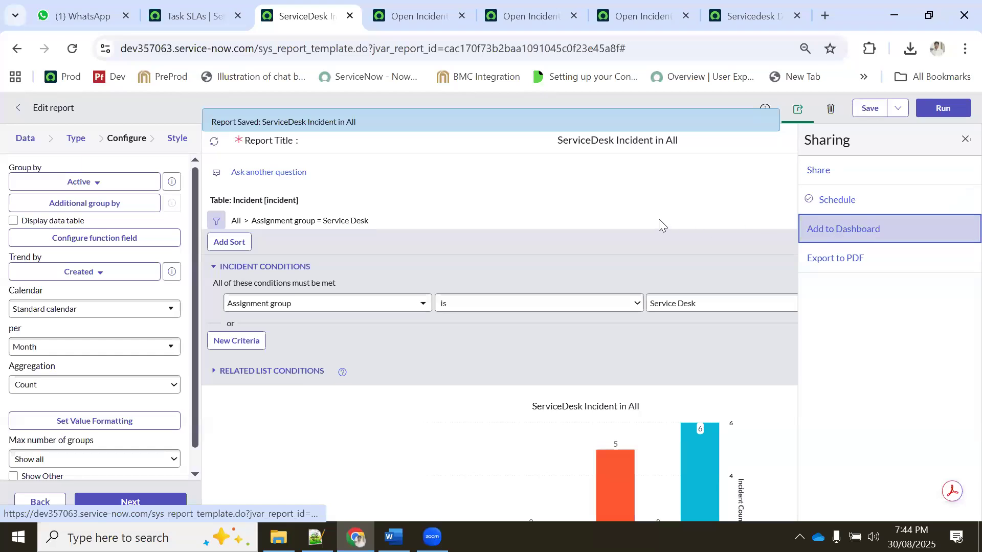
pyautogui.click(467, 164)
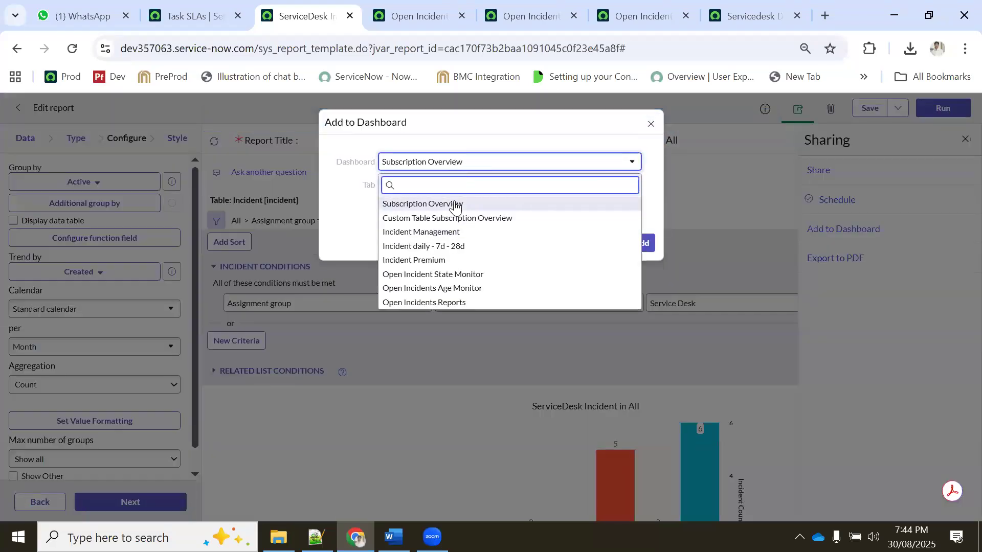
pyautogui.write('inciden')
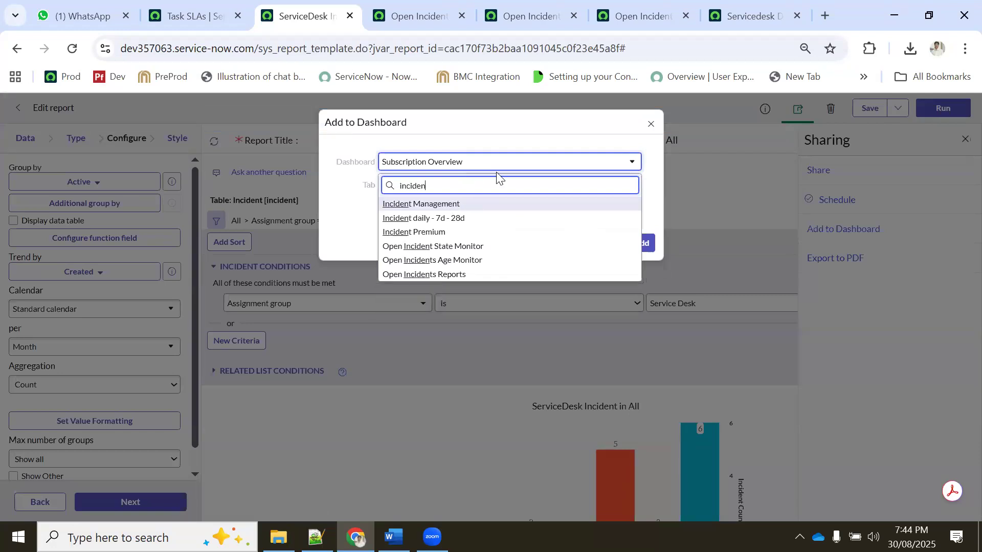
pyautogui.click(529, 14)
pyautogui.click(418, 14)
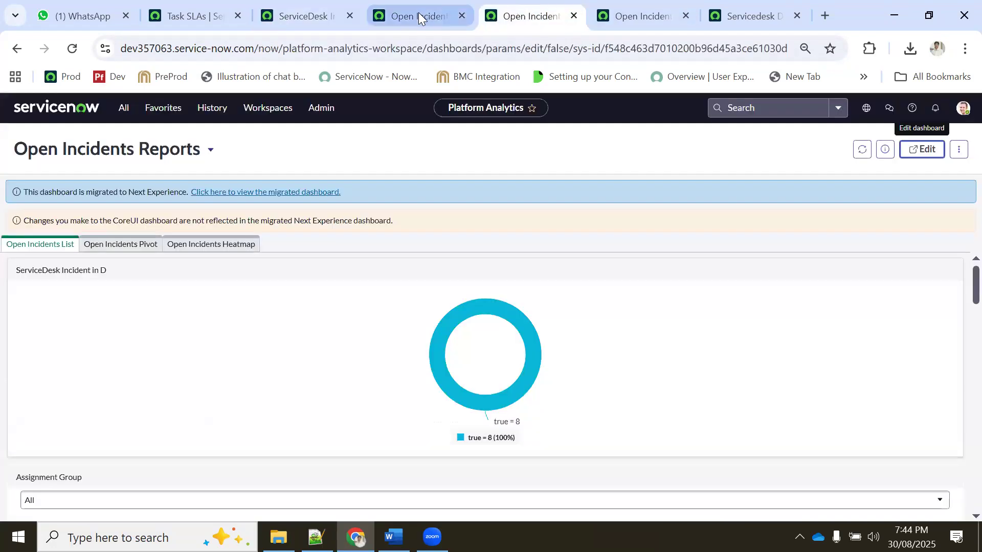
pyautogui.click(327, 10)
pyautogui.click(459, 163)
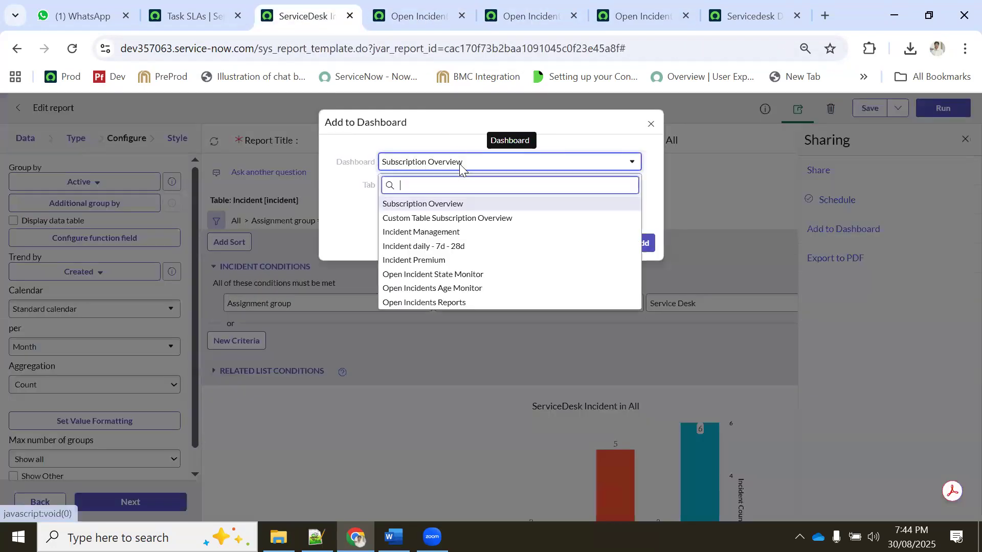
pyautogui.write('open')
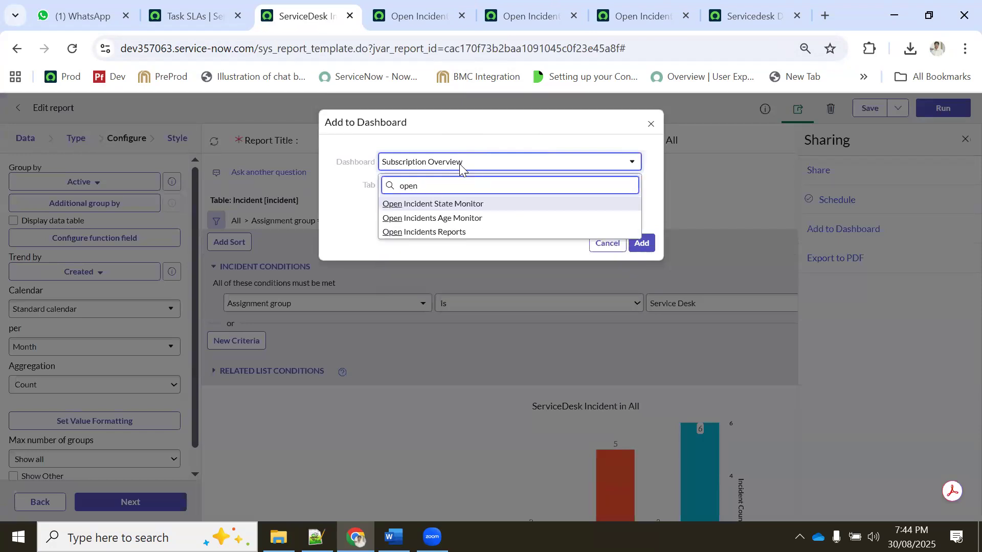
pyautogui.click(419, 233)
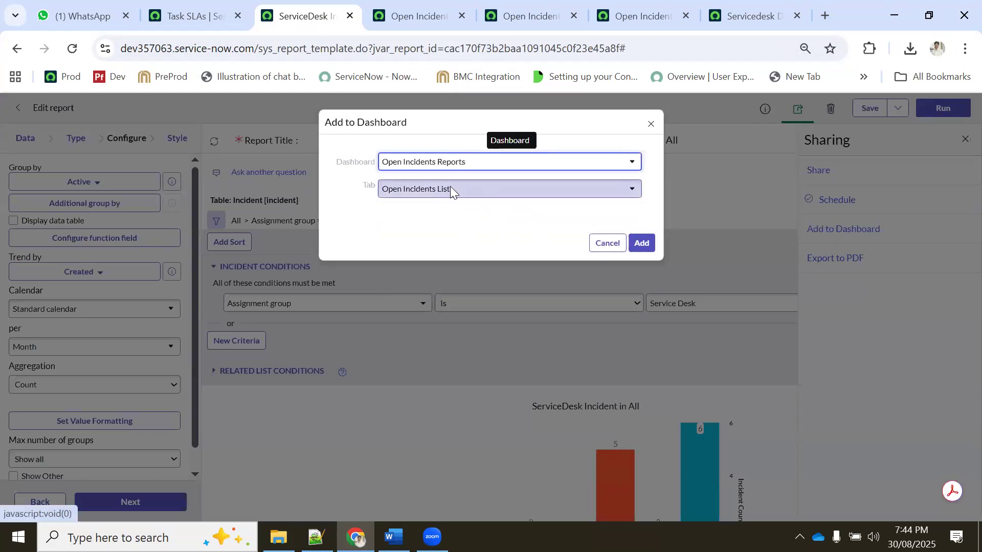
pyautogui.click(449, 188)
pyautogui.click(450, 231)
pyautogui.click(646, 249)
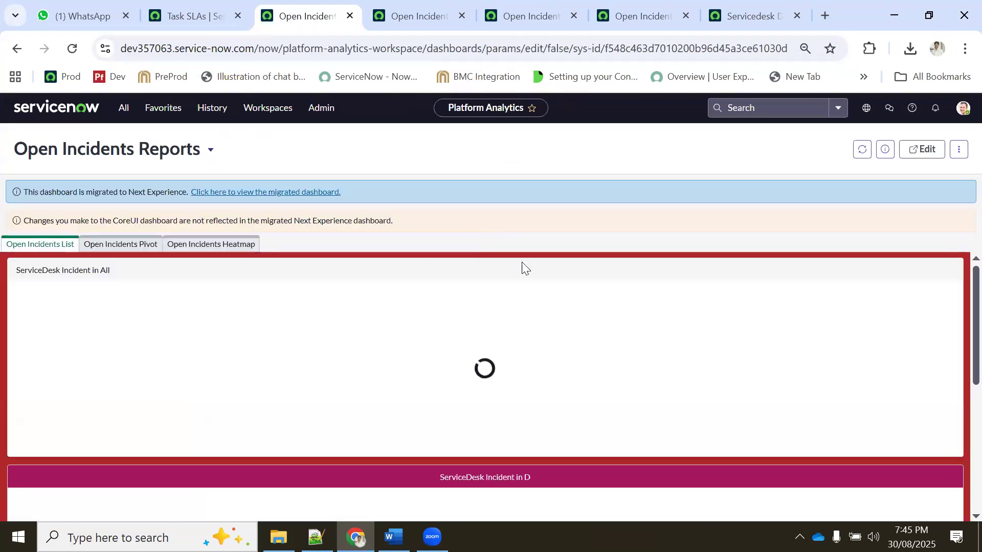
# Open the Open Incidents Reports dashboard for editing and centre the title of the ServiceDesk Incident in All widget.
pyautogui.click(925, 153)
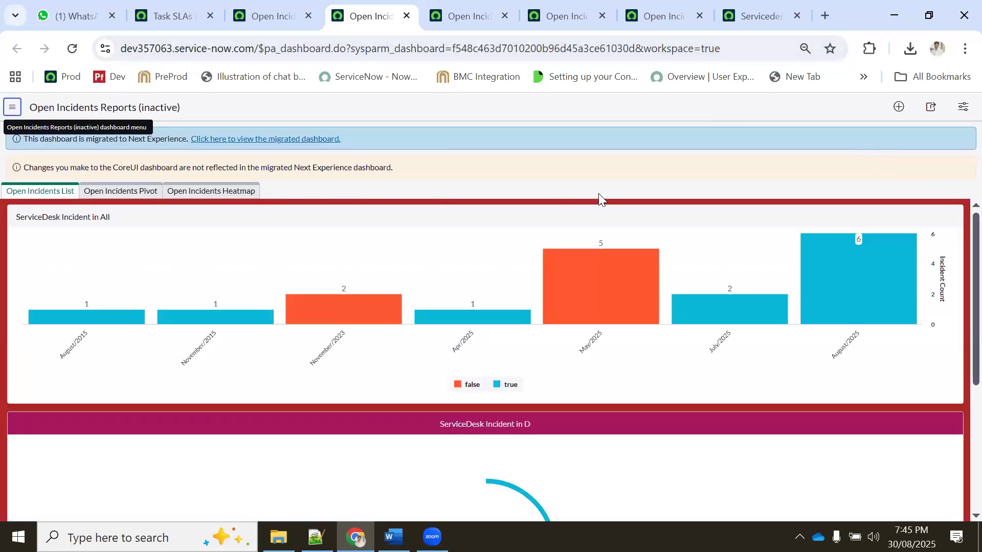
pyautogui.click(962, 111)
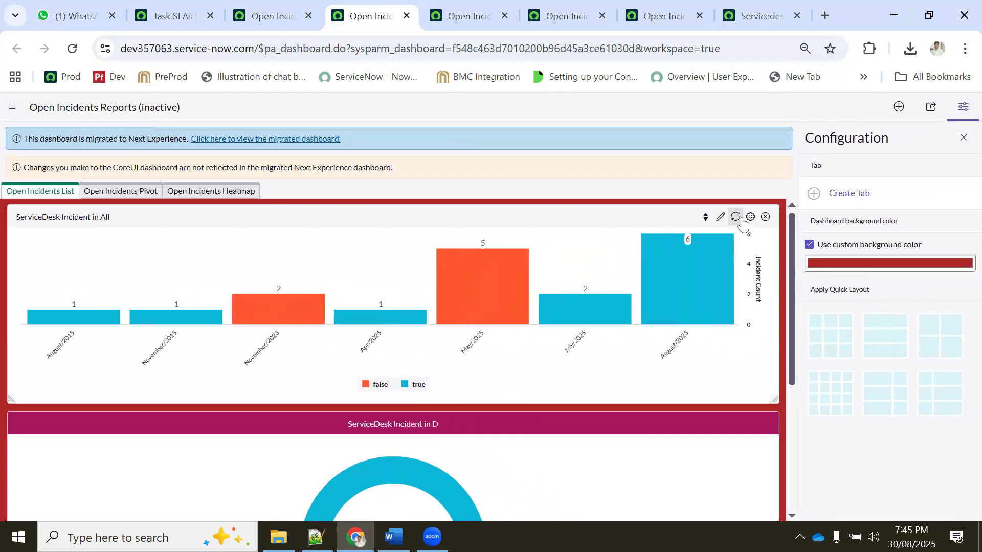
pyautogui.click(750, 217)
pyautogui.click(481, 220)
# Give the ServiceDesk Incident in All widget a custom near-white title colour and a custom header colour of RGB 244, 246, 244.
pyautogui.click(471, 239)
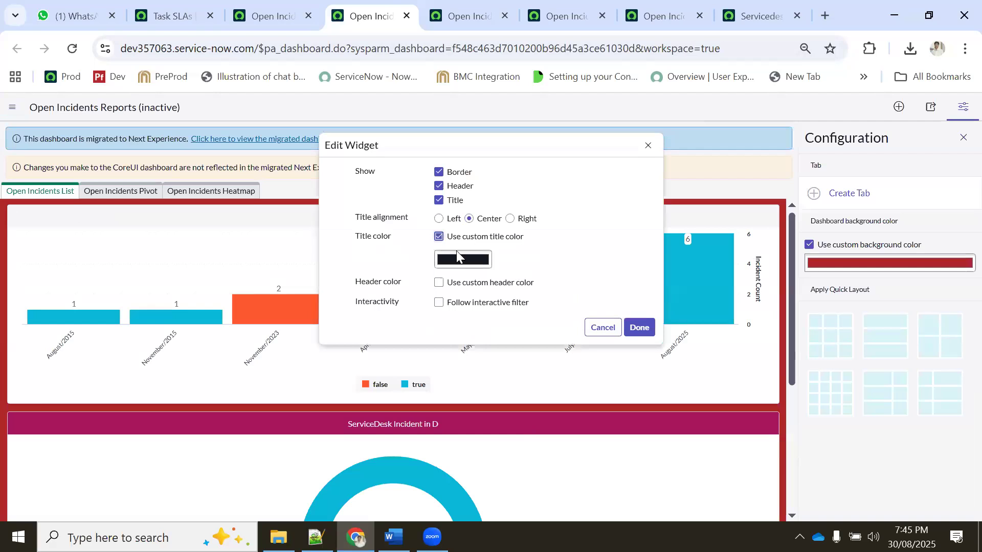
pyautogui.click(456, 250)
pyautogui.click(435, 270)
pyautogui.click(487, 280)
pyautogui.click(471, 282)
pyautogui.click(463, 305)
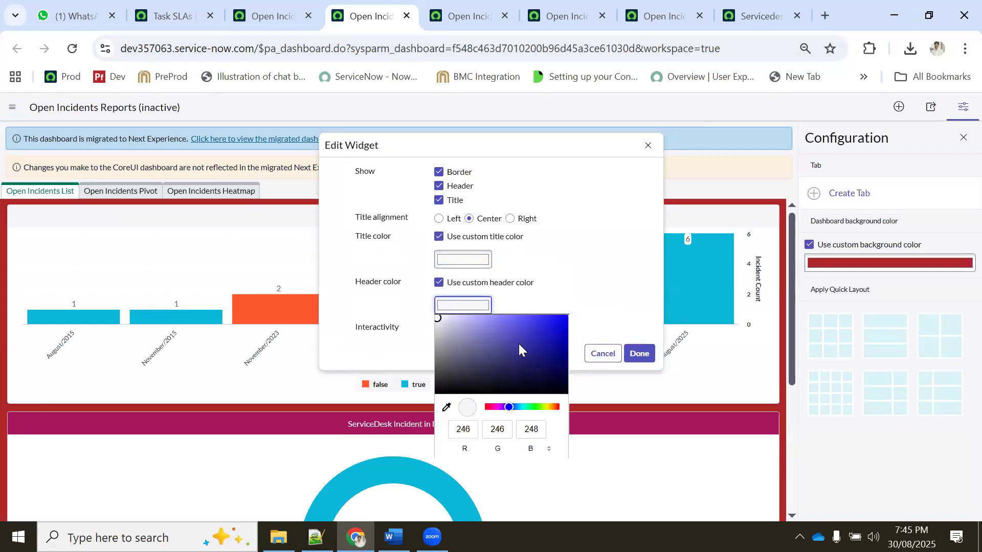
pyautogui.click(532, 407)
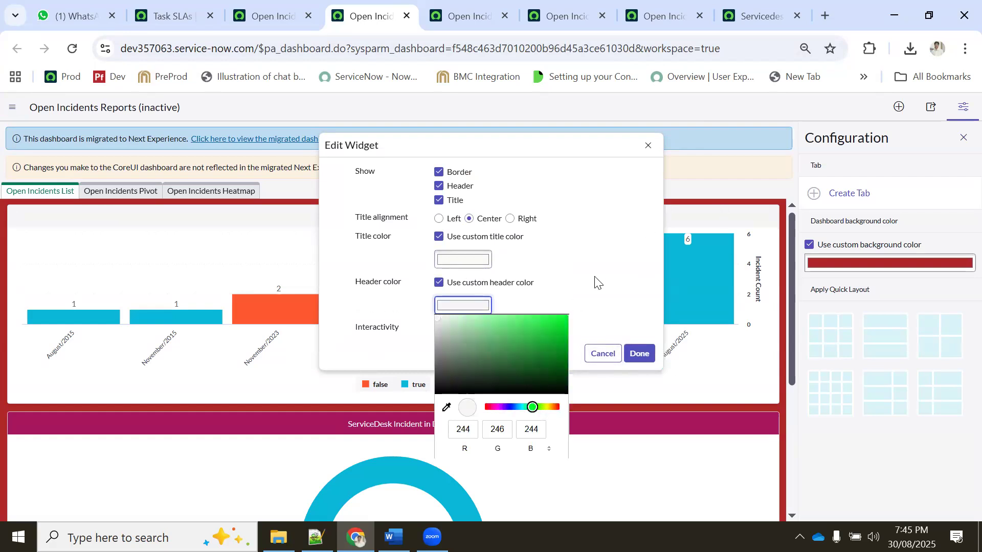
pyautogui.click(624, 259)
# Make the ServiceDesk Incident in All widget follow the interactive filter and show when following it, and apply the widget settings.
pyautogui.click(486, 330)
pyautogui.click(479, 340)
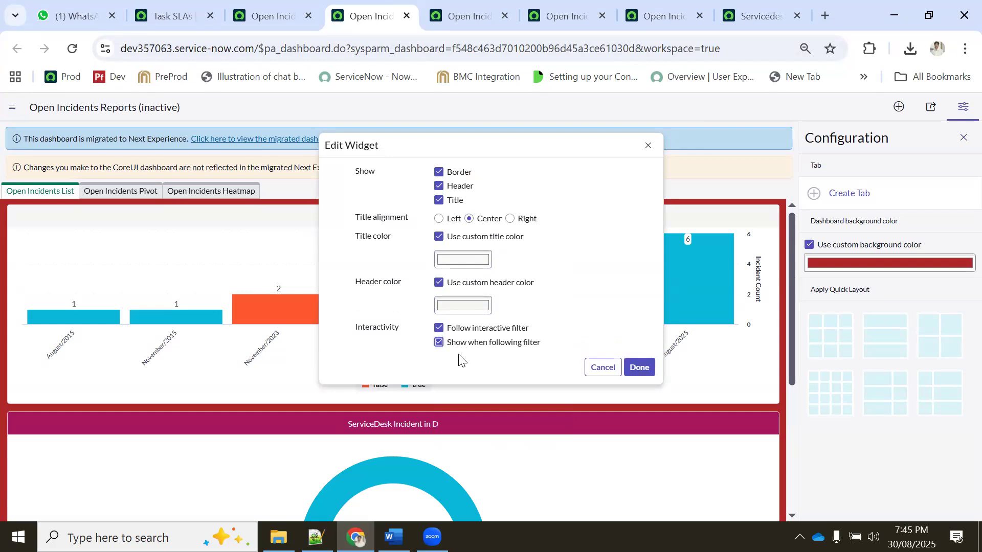
pyautogui.click(636, 367)
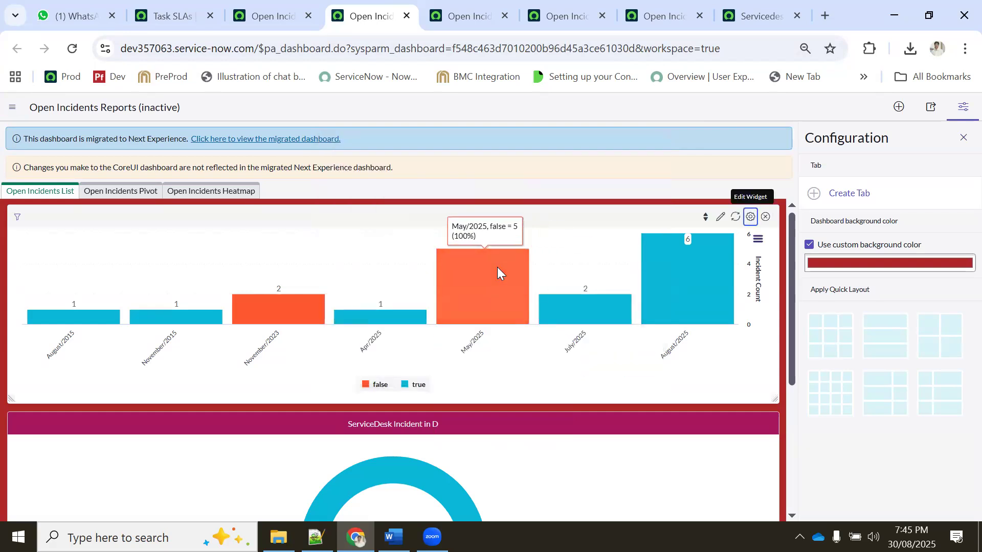
# Look over the trend chart and the ServiceDesk Incident in D donut chart on the Open Incidents List tab.
pyautogui.scroll(-1, 424, 314)
pyautogui.scroll(1, 266, 217)
pyautogui.scroll(-1, 225, 318)
pyautogui.scroll(-1, 225, 318)
pyautogui.scroll(2, 225, 307)
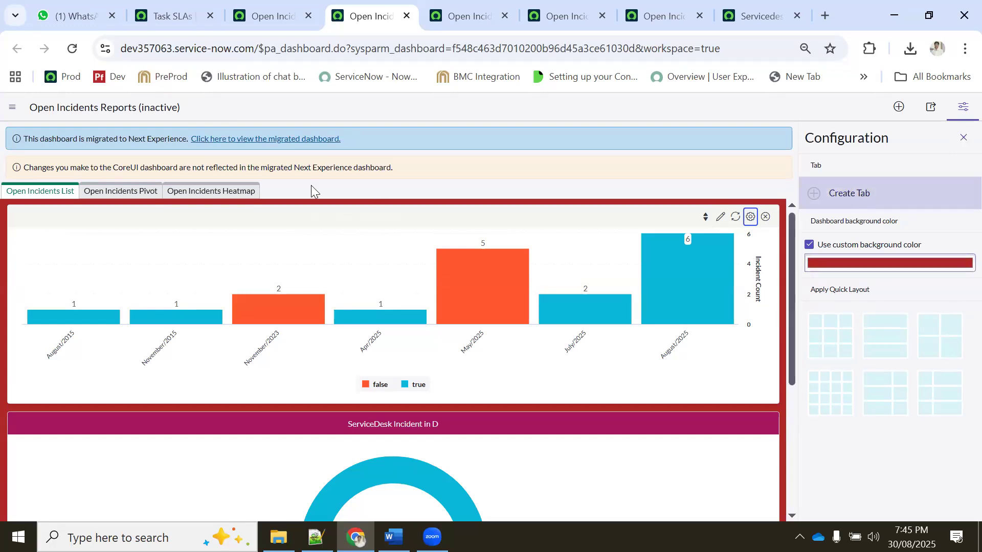
pyautogui.scroll(-4, 358, 256)
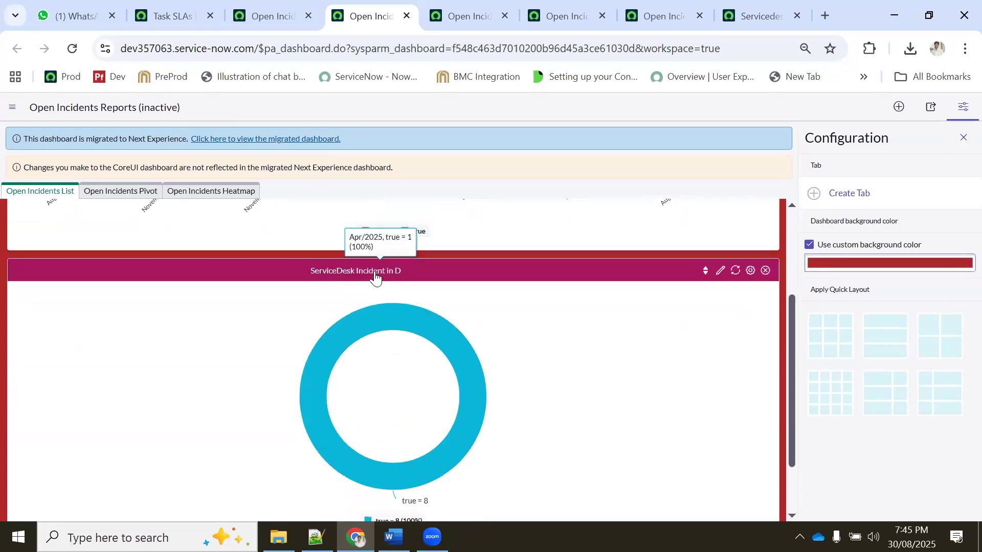
pyautogui.scroll(2, 384, 274)
pyautogui.scroll(2, 365, 286)
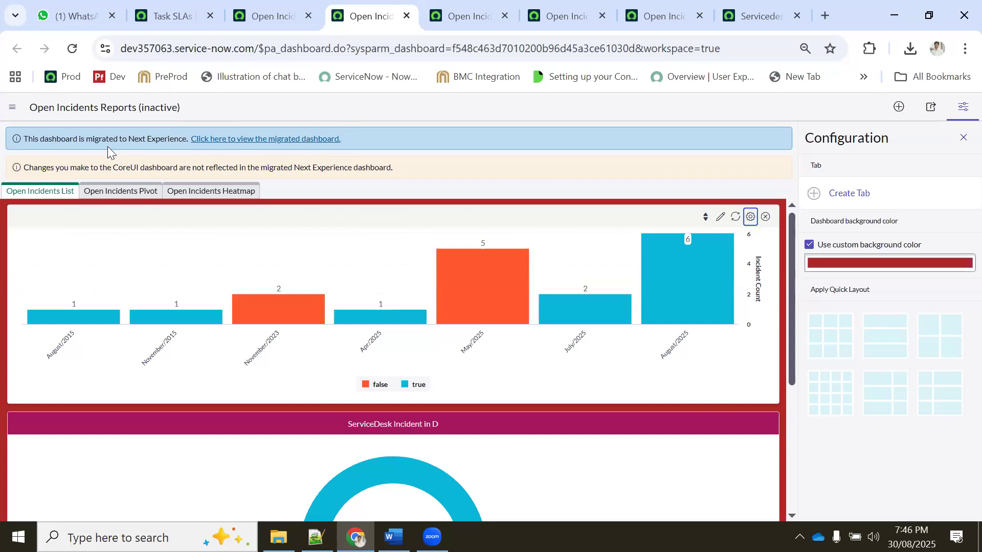
pyautogui.moveTo(57, 138); pyautogui.dragTo(184, 135)
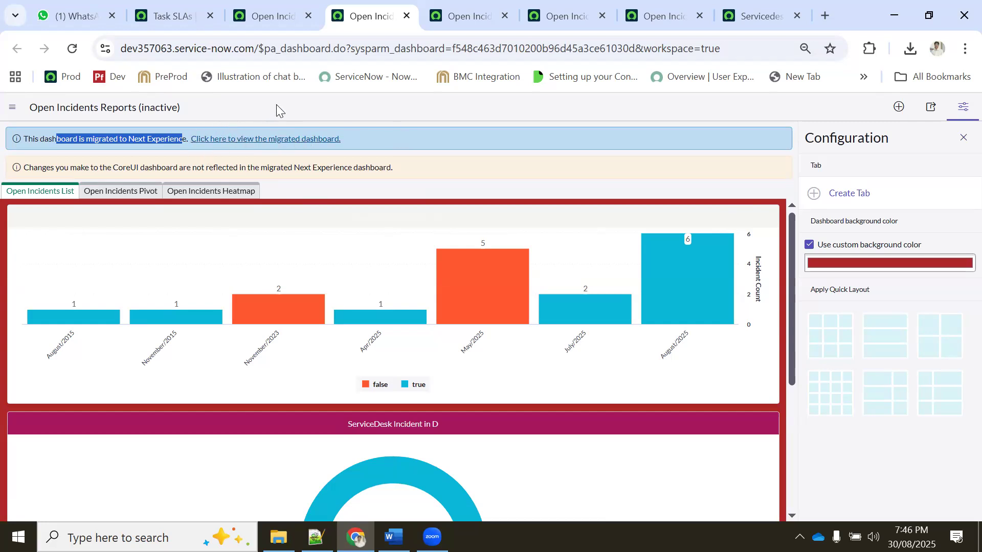
pyautogui.moveTo(128, 139); pyautogui.dragTo(176, 138)
pyautogui.click(341, 107)
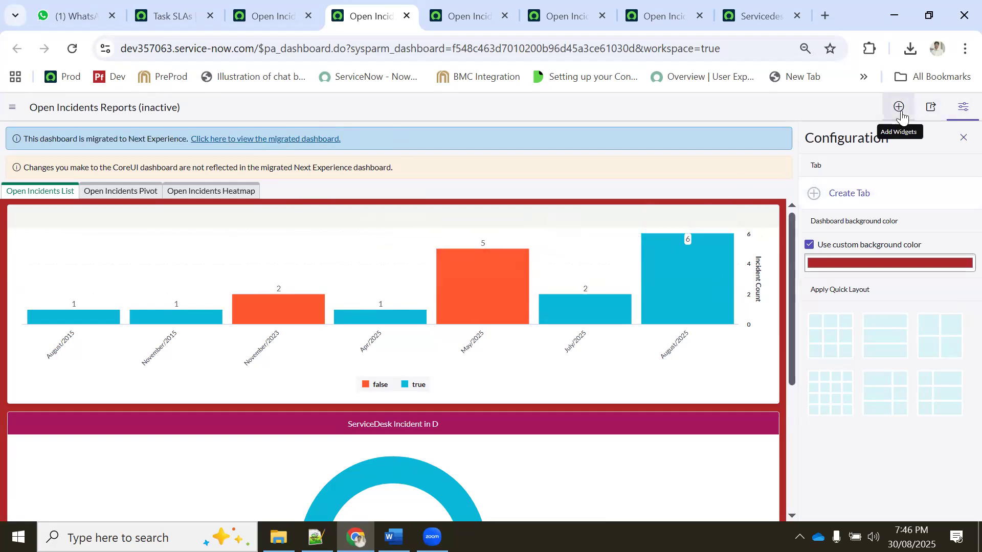
# Share the dashboard with the Service Desk user with Can edit permission and no email invitation.
pyautogui.click(929, 113)
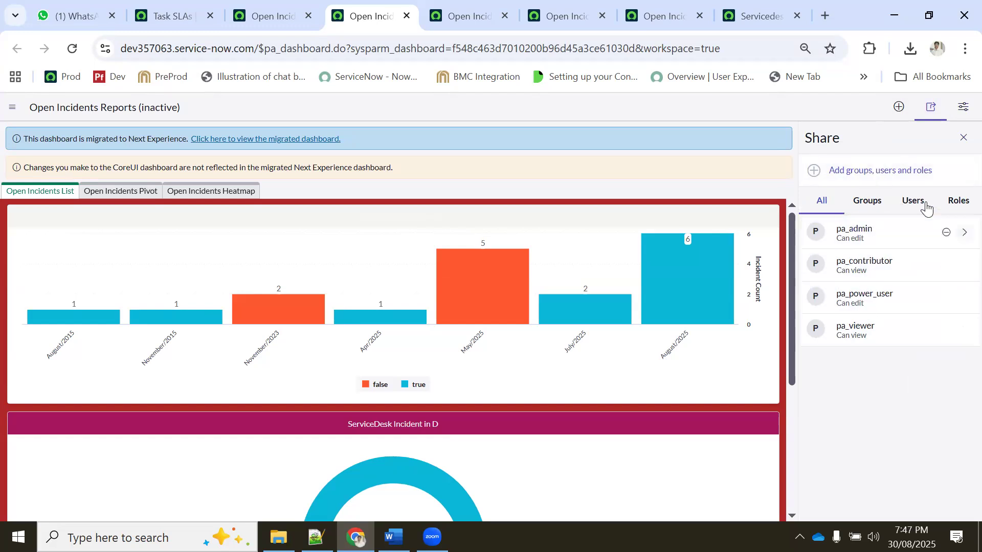
pyautogui.click(867, 201)
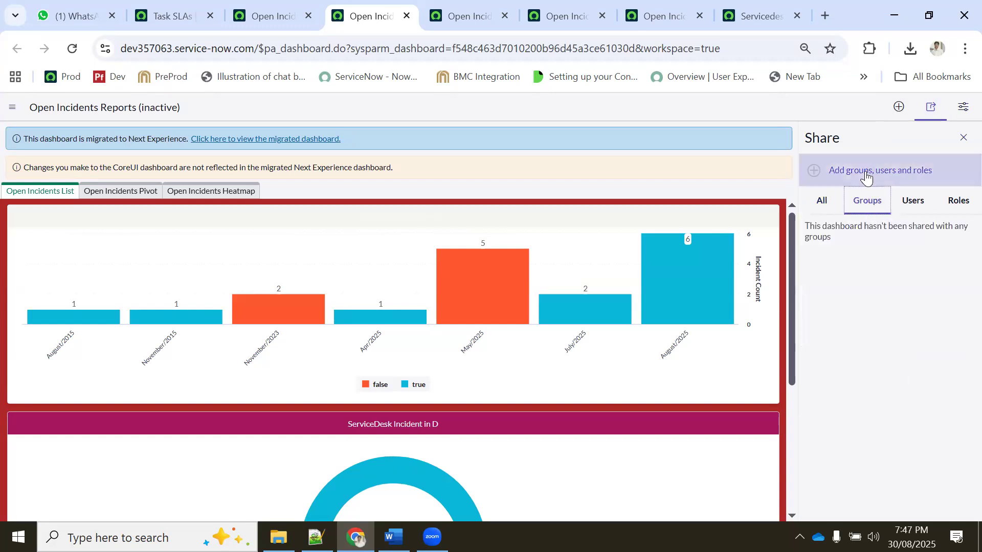
pyautogui.click(866, 173)
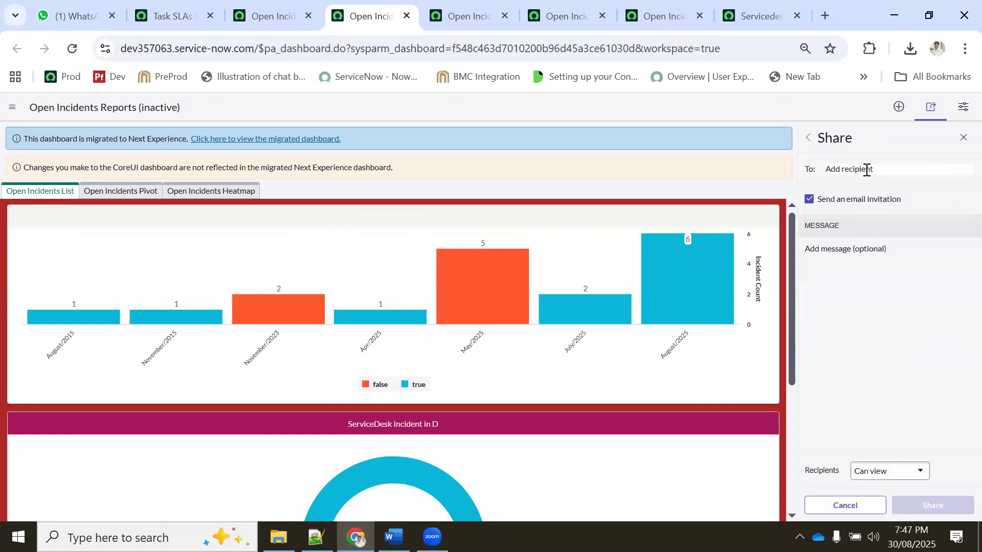
pyautogui.click(823, 202)
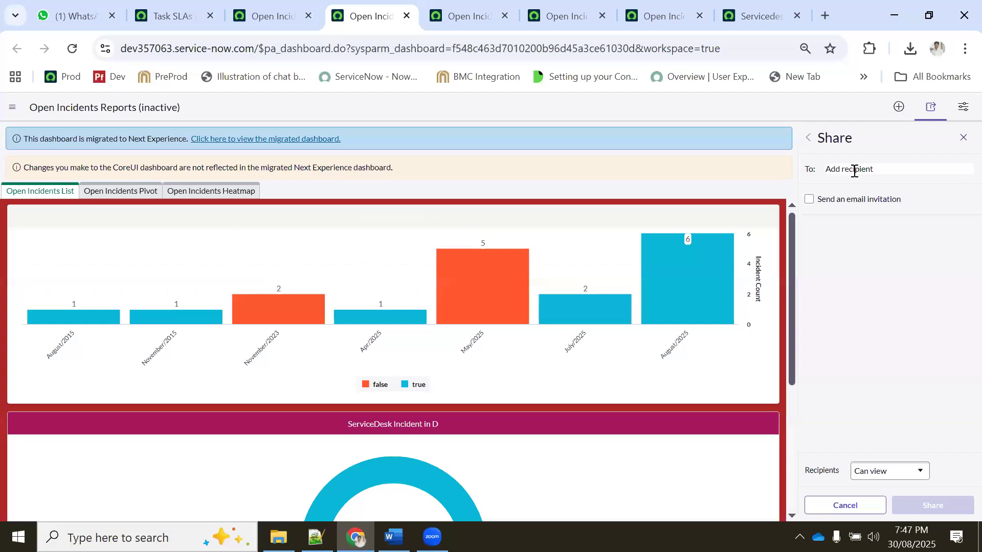
pyautogui.write('ser')
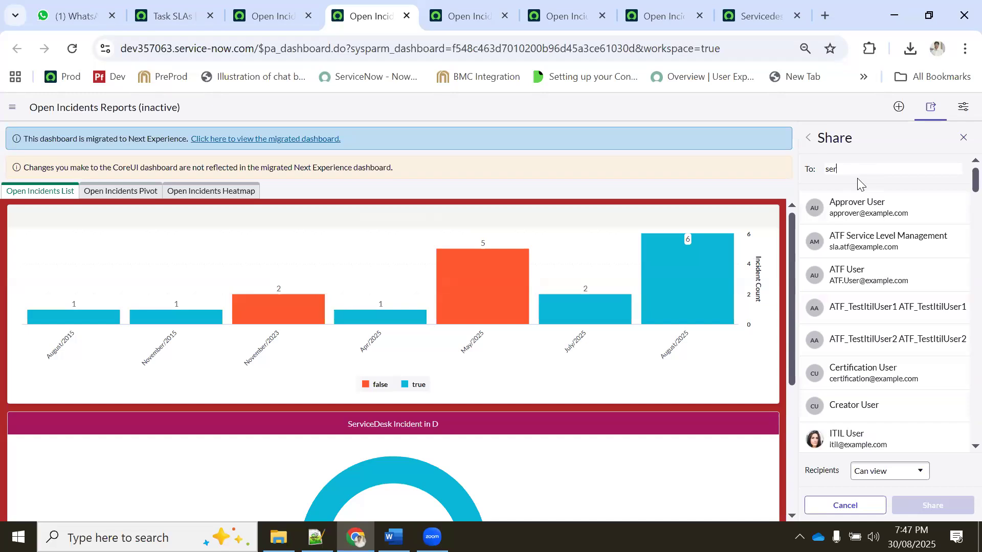
pyautogui.write('vice')
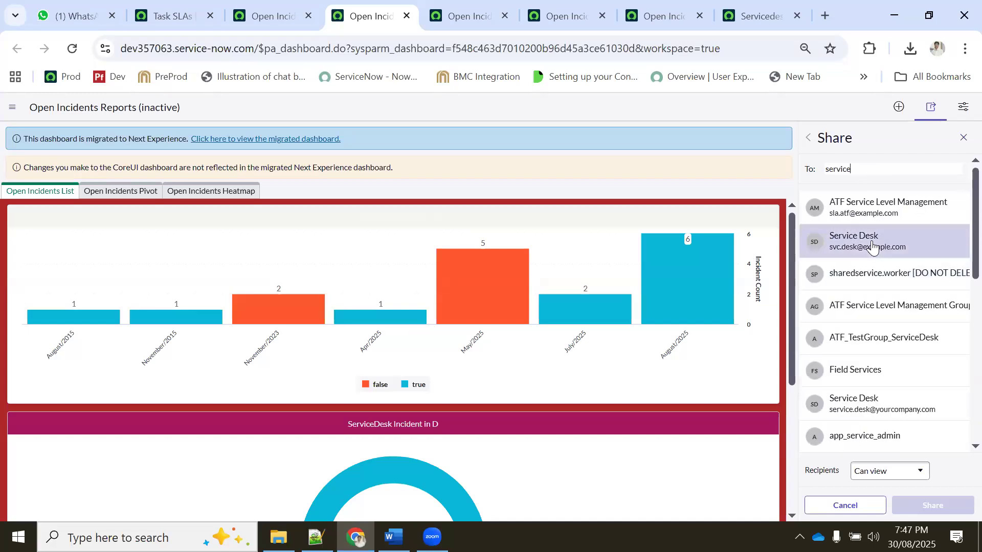
pyautogui.click(871, 243)
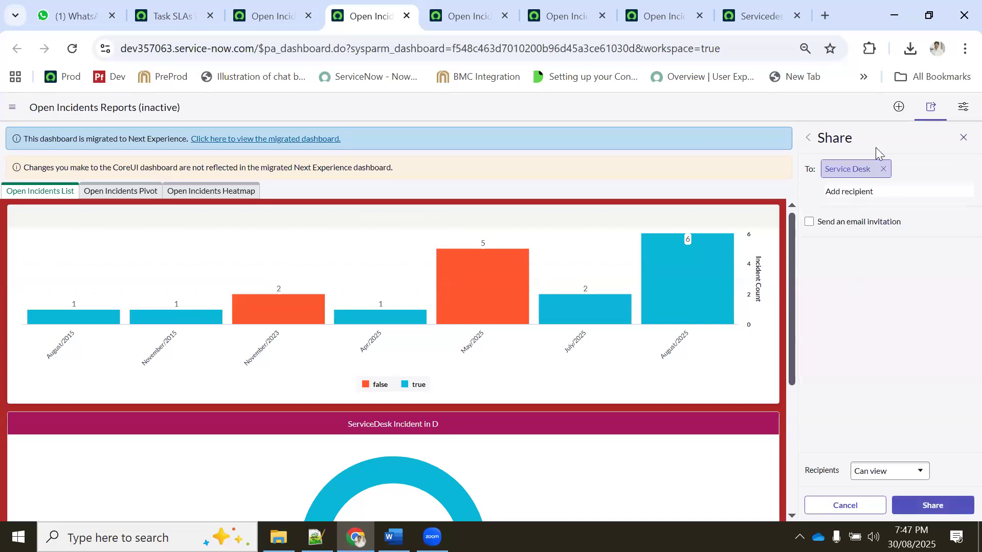
pyautogui.click(881, 472)
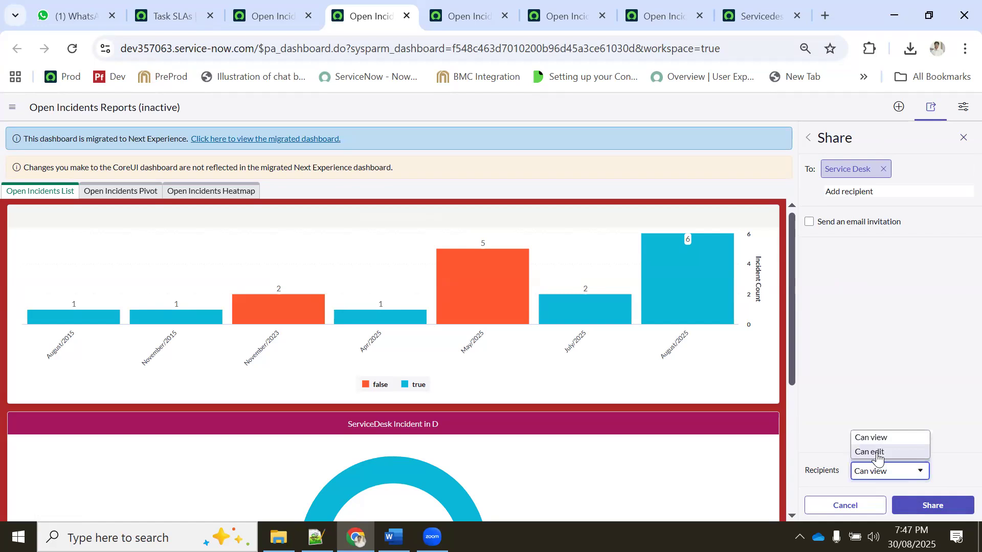
pyautogui.click(878, 453)
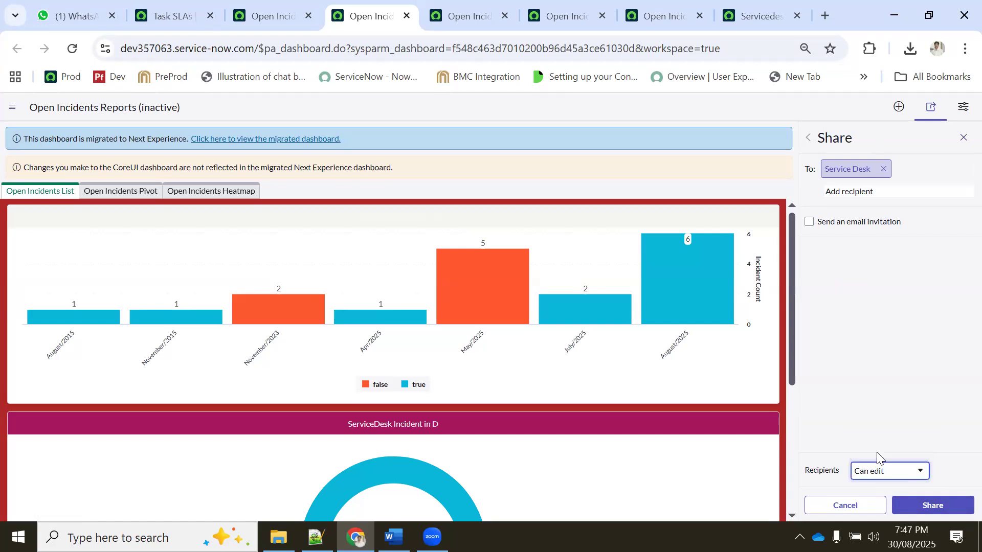
pyautogui.click(917, 507)
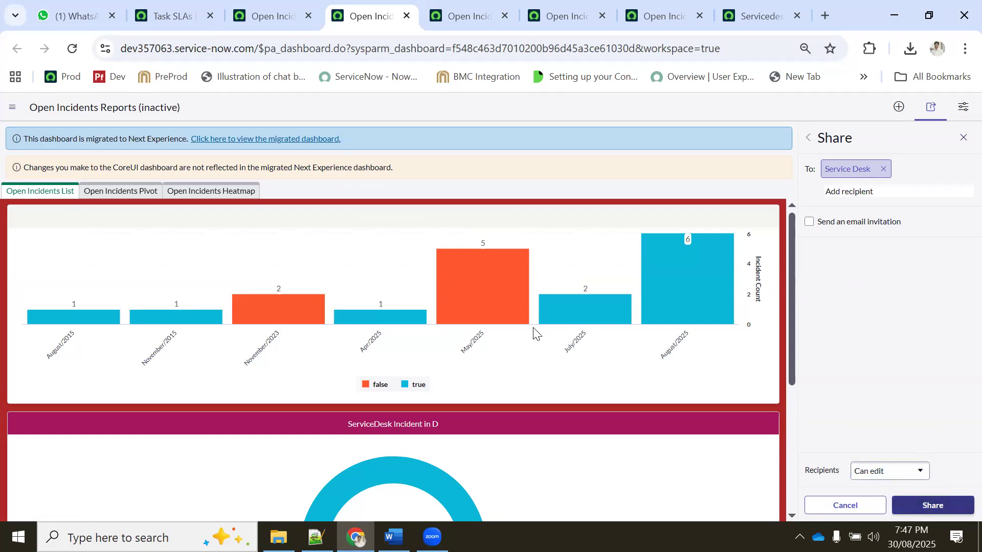
# Review the users the dashboard is shared with and share it with another individual user with Can view permission.
pyautogui.click(913, 204)
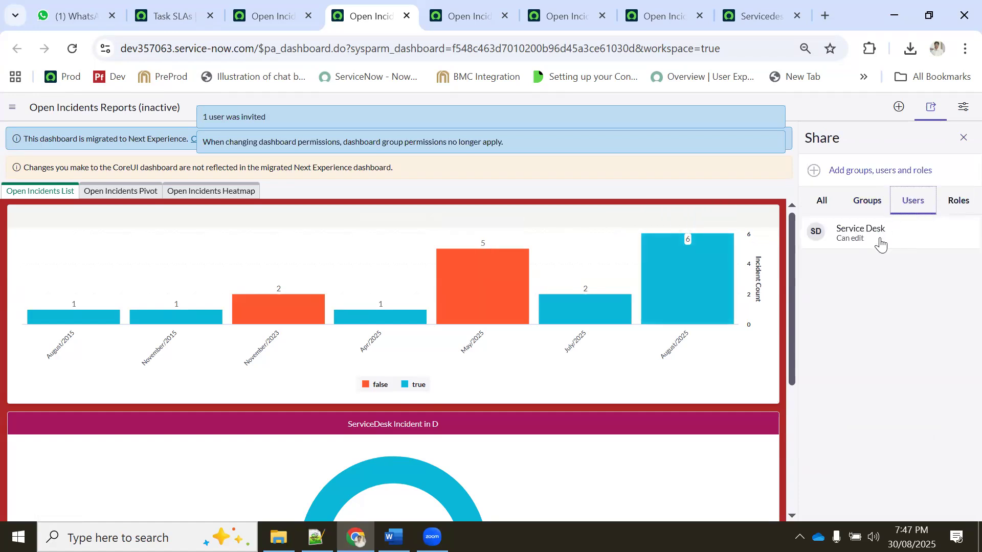
pyautogui.click(857, 169)
pyautogui.write('bet')
pyautogui.click(863, 204)
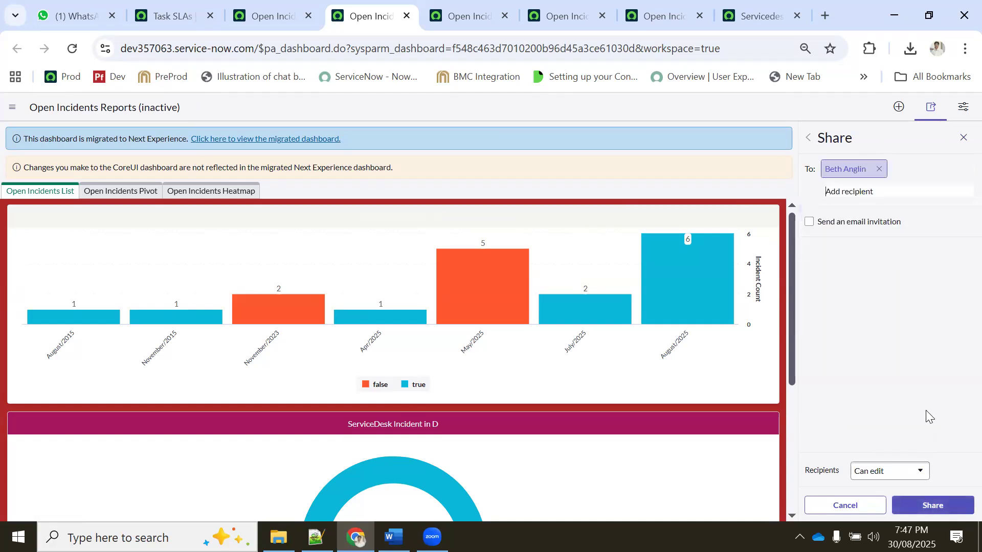
pyautogui.click(886, 470)
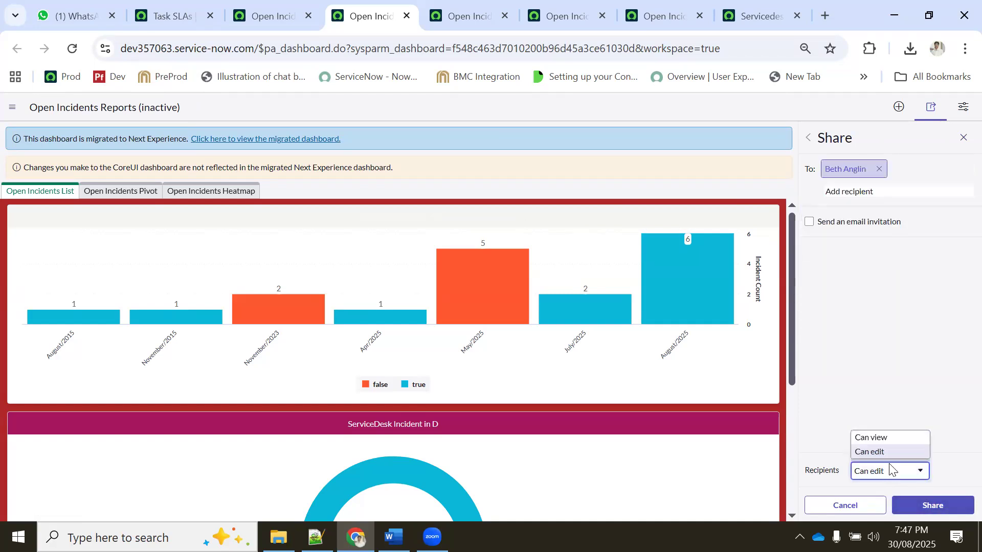
pyautogui.click(874, 438)
pyautogui.click(923, 505)
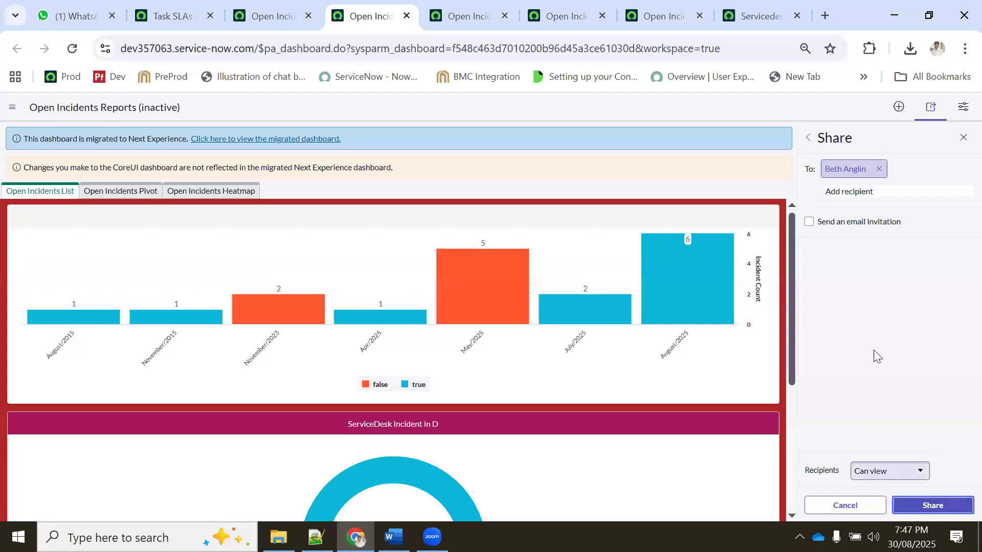
# Share the dashboard with the itil role with Can view permission, check the full recipient list and close the sharing settings.
pyautogui.click(946, 203)
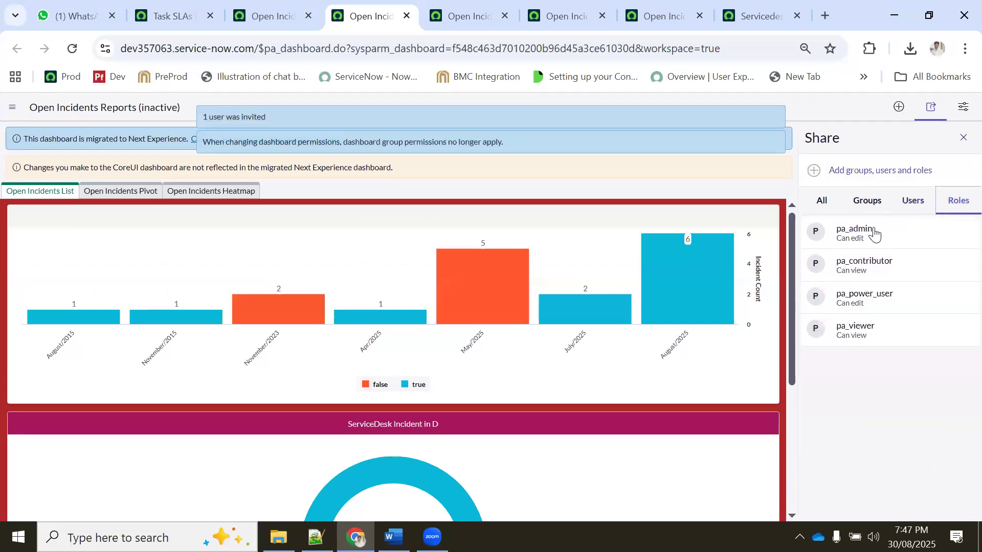
pyautogui.click(863, 171)
pyautogui.write('itil')
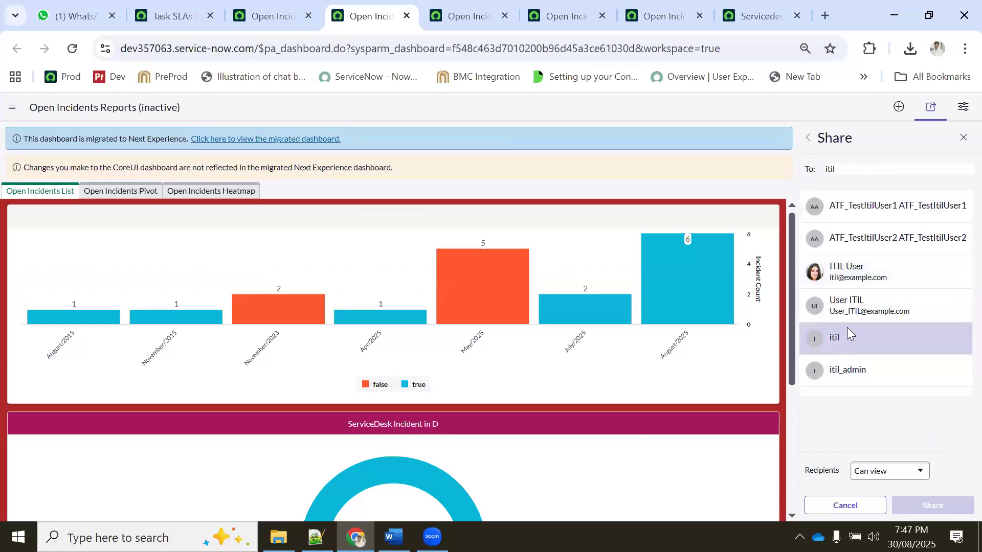
pyautogui.click(850, 335)
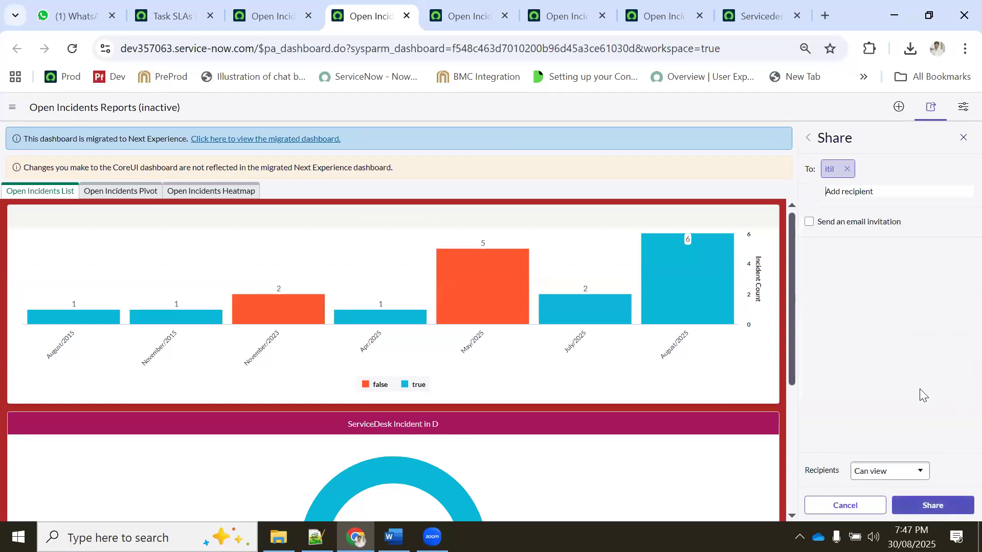
pyautogui.click(925, 506)
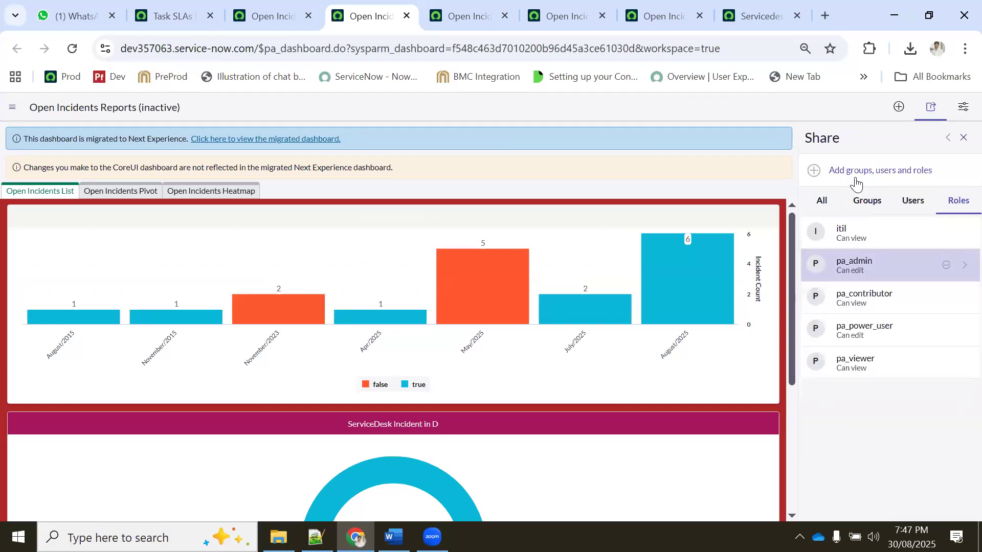
pyautogui.click(823, 204)
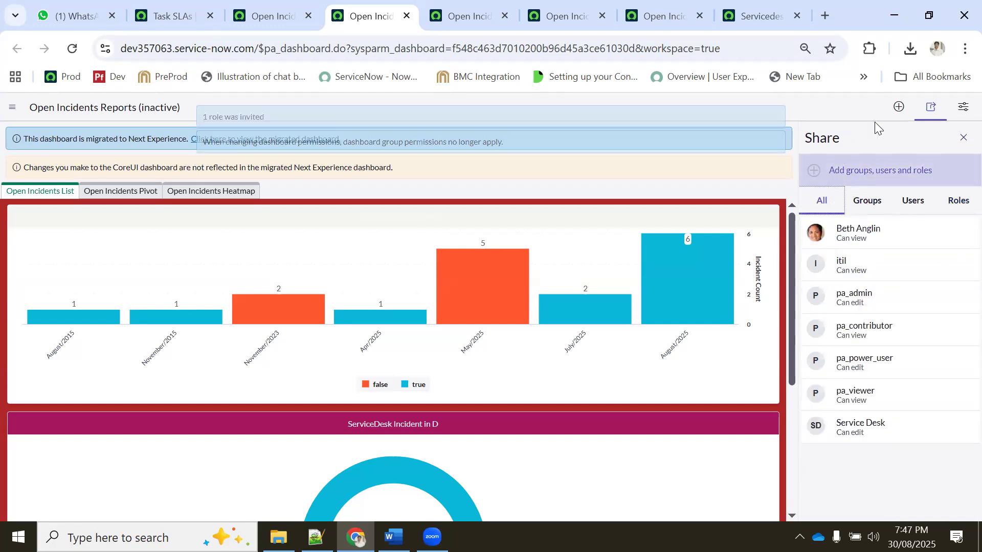
pyautogui.click(963, 136)
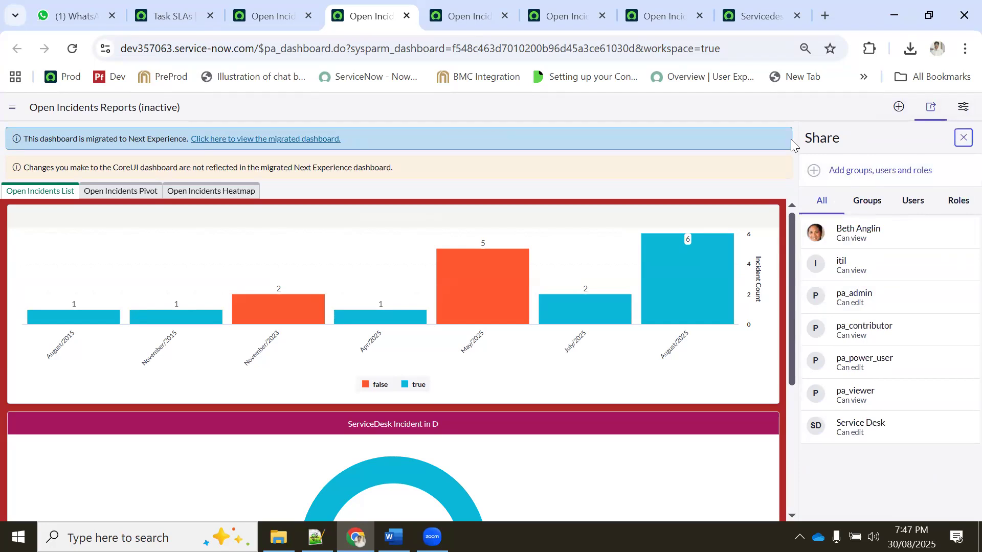